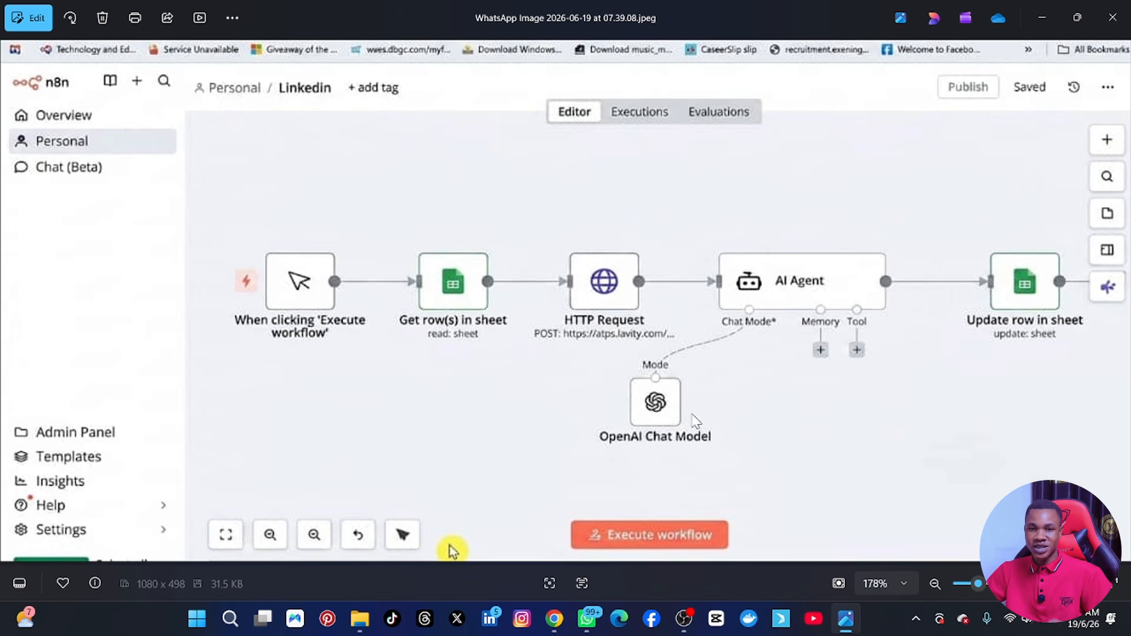
Put away the reference image and add a schedule trigger as the first step of the DAY 9 workflow.
{"action": "left_click", "coordinate": [1041, 35]}
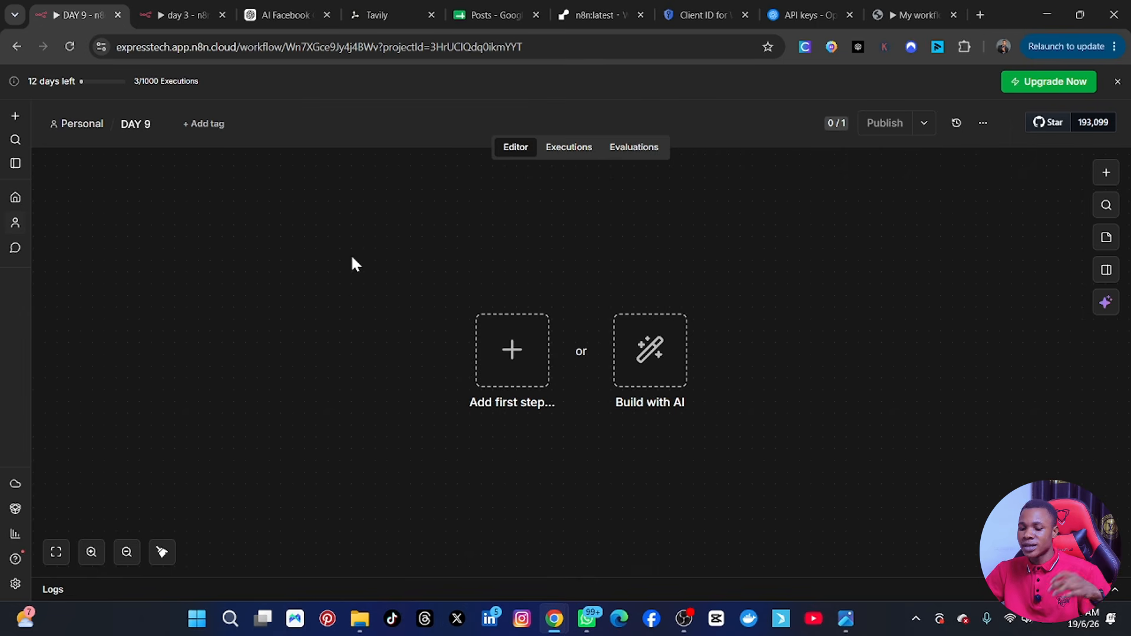
{"action": "left_click", "coordinate": [517, 373]}
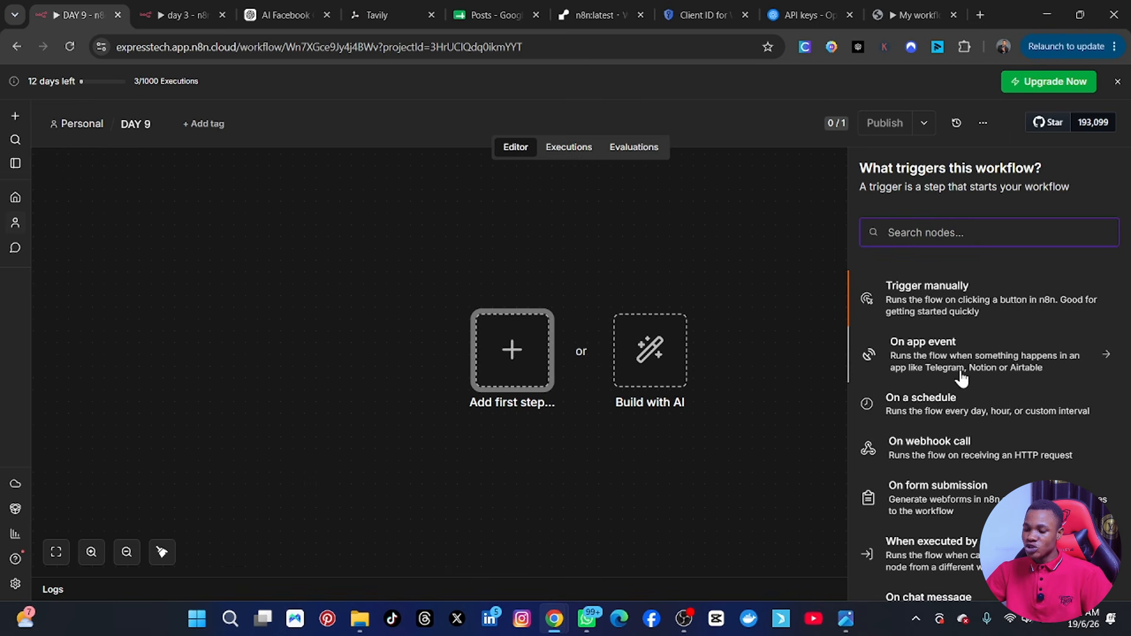
{"action": "scroll", "coordinate": [966, 411], "scroll_direction": "down", "scroll_amount": 2}
{"action": "scroll", "coordinate": [965, 411], "scroll_direction": "down", "scroll_amount": 1}
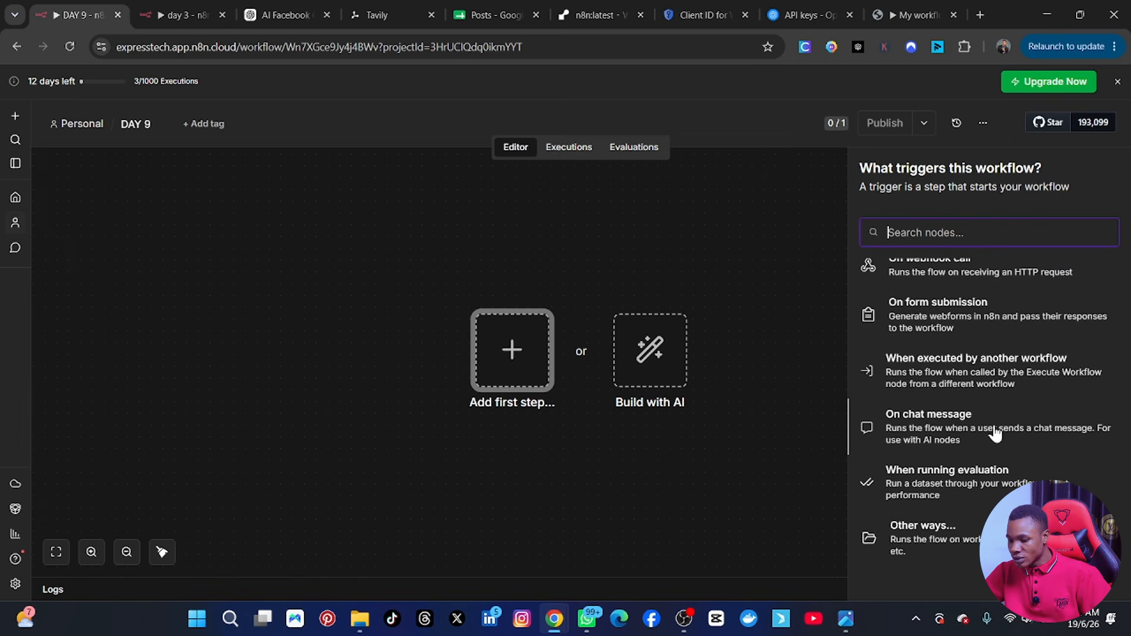
{"action": "scroll", "coordinate": [994, 463], "scroll_direction": "up", "scroll_amount": 3}
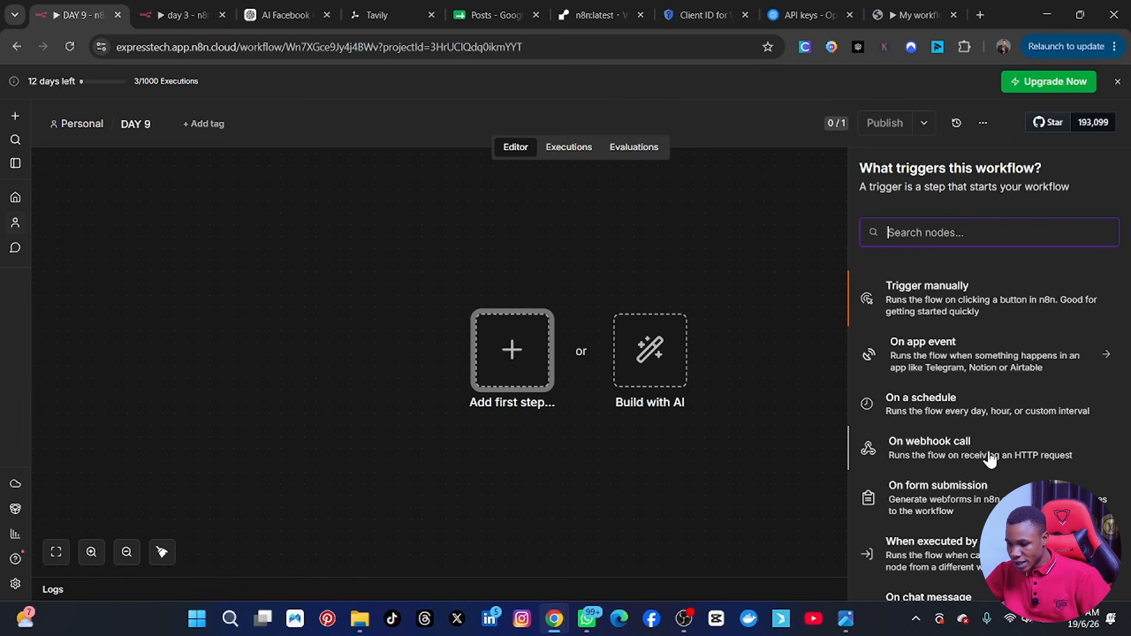
{"action": "left_click", "coordinate": [928, 414]}
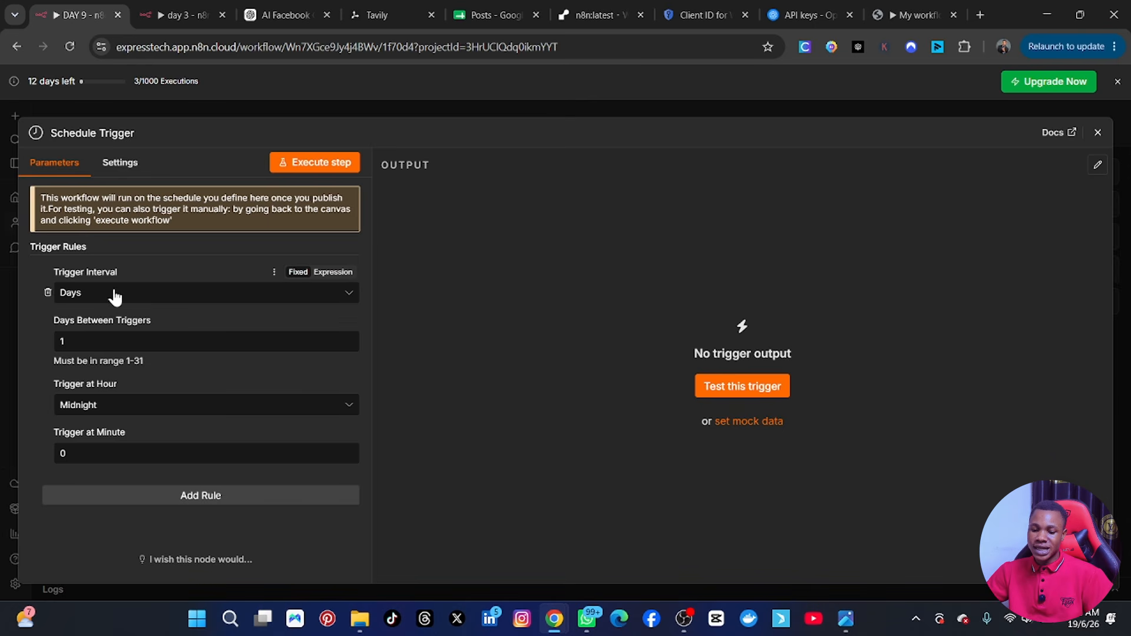
Set the Schedule Trigger's hour to 11am and minute to 50, and move its node to the canvas's upper-left corner.
{"action": "left_click", "coordinate": [103, 342]}
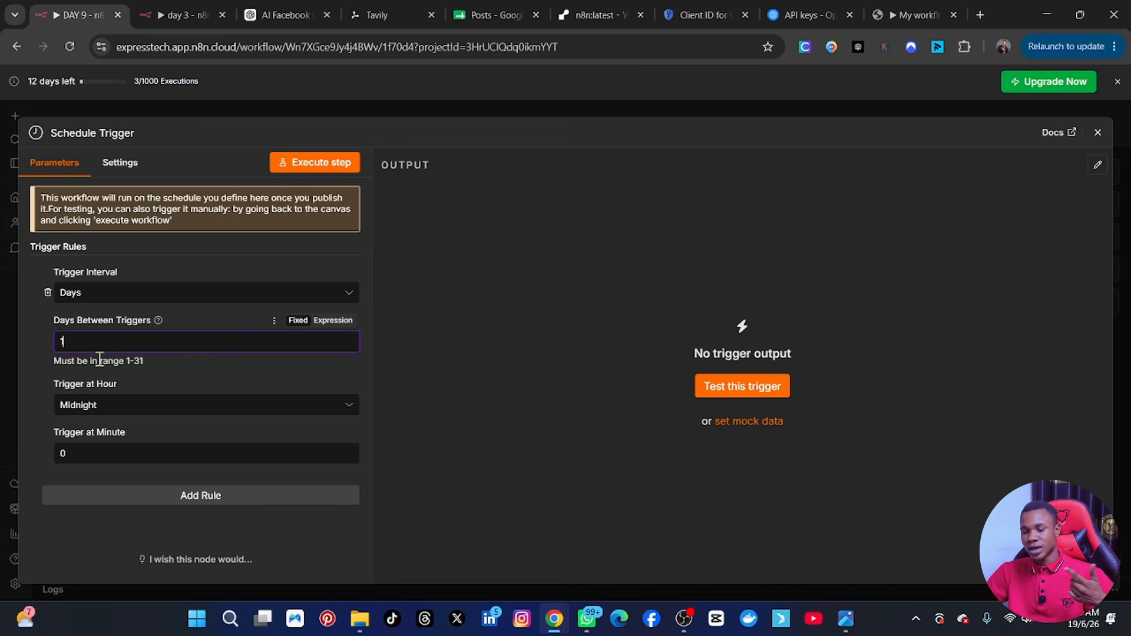
{"action": "left_click", "coordinate": [100, 405]}
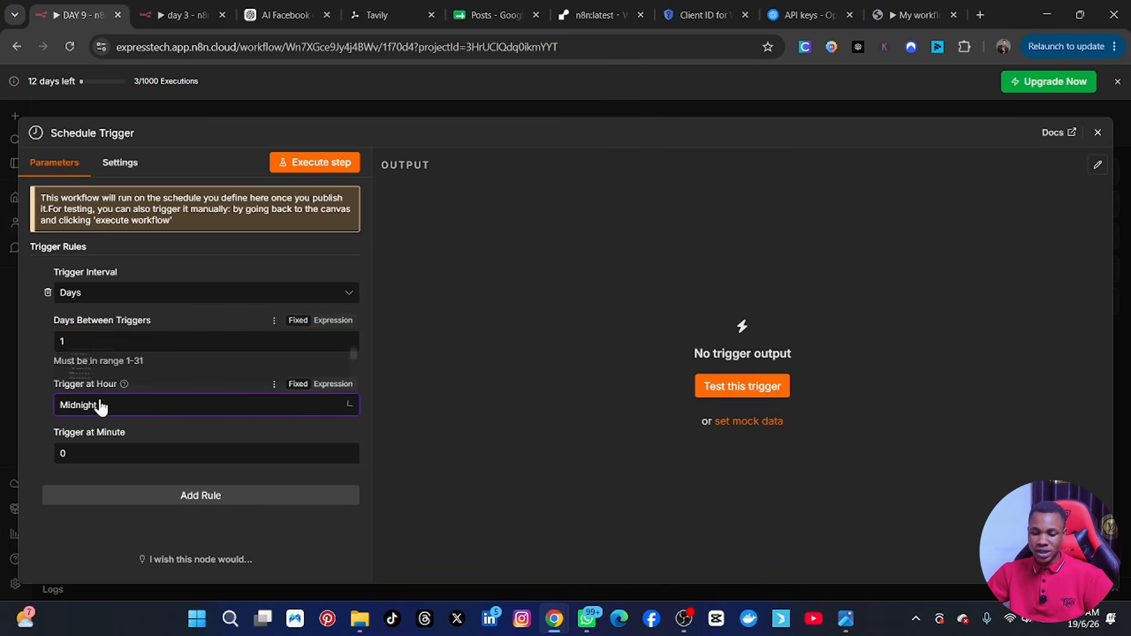
{"action": "left_click", "coordinate": [200, 416]}
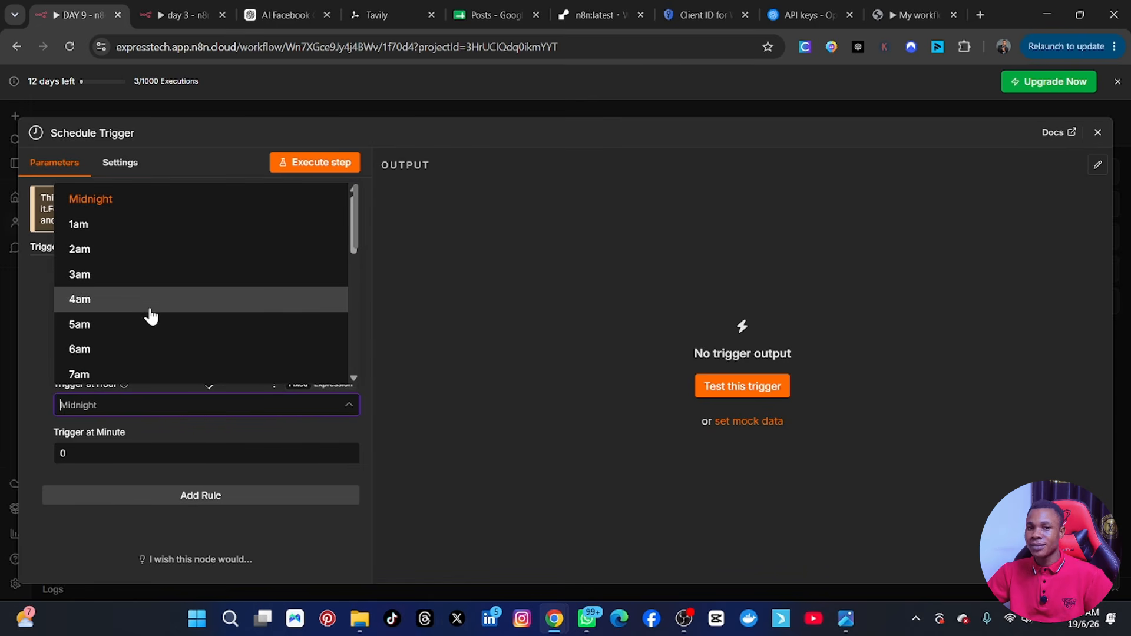
{"action": "scroll", "coordinate": [134, 353], "scroll_direction": "down", "scroll_amount": 3}
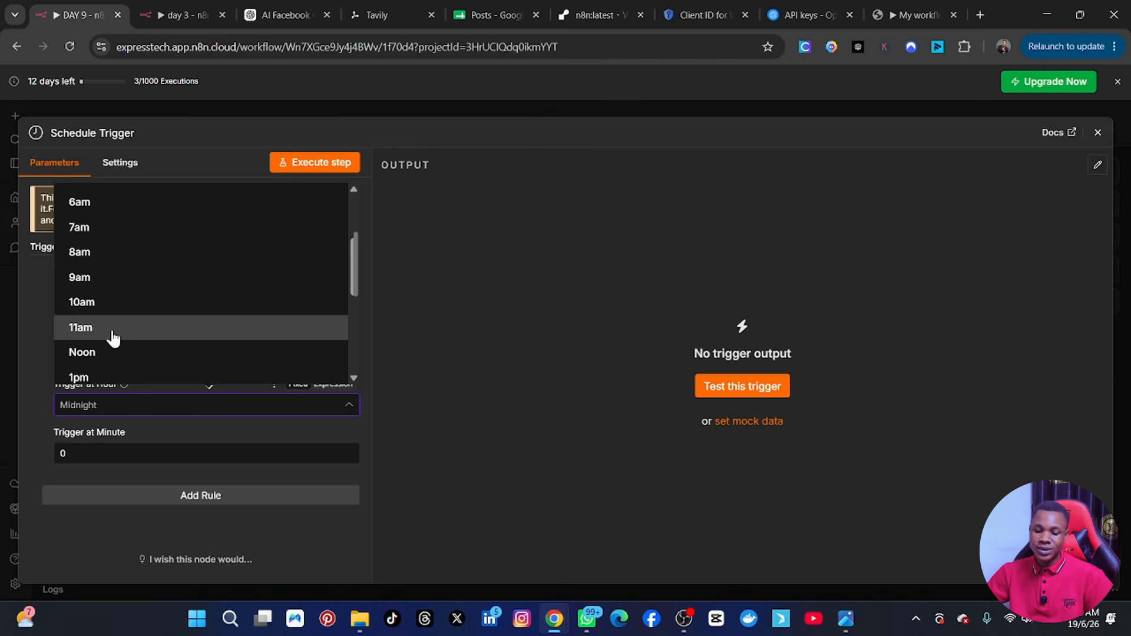
{"action": "left_click", "coordinate": [113, 337]}
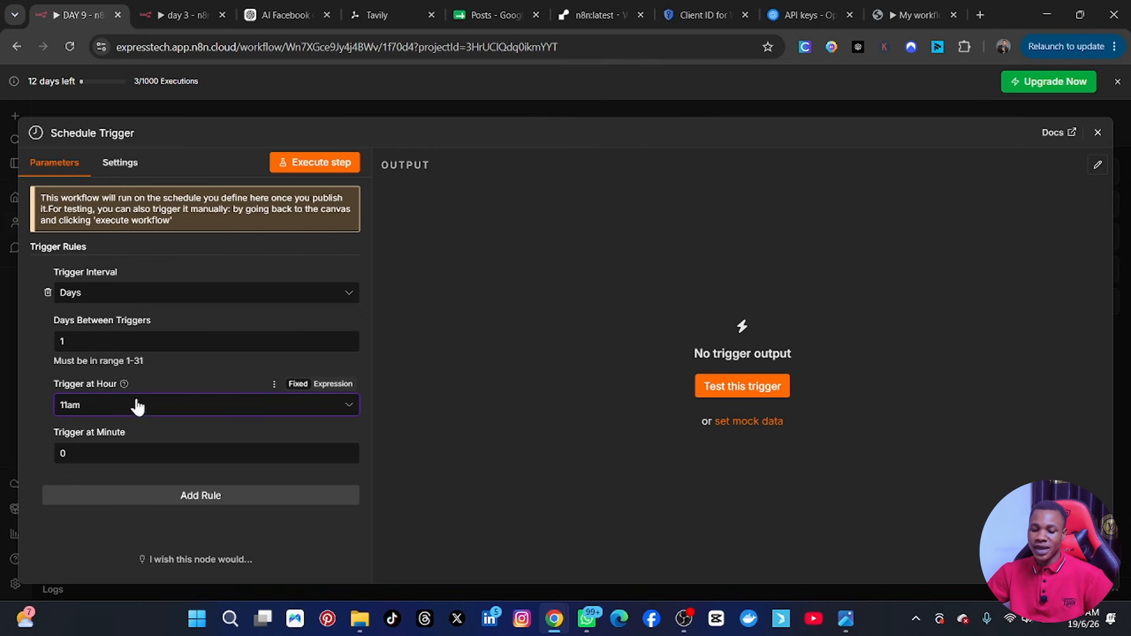
{"action": "left_click", "coordinate": [106, 450]}
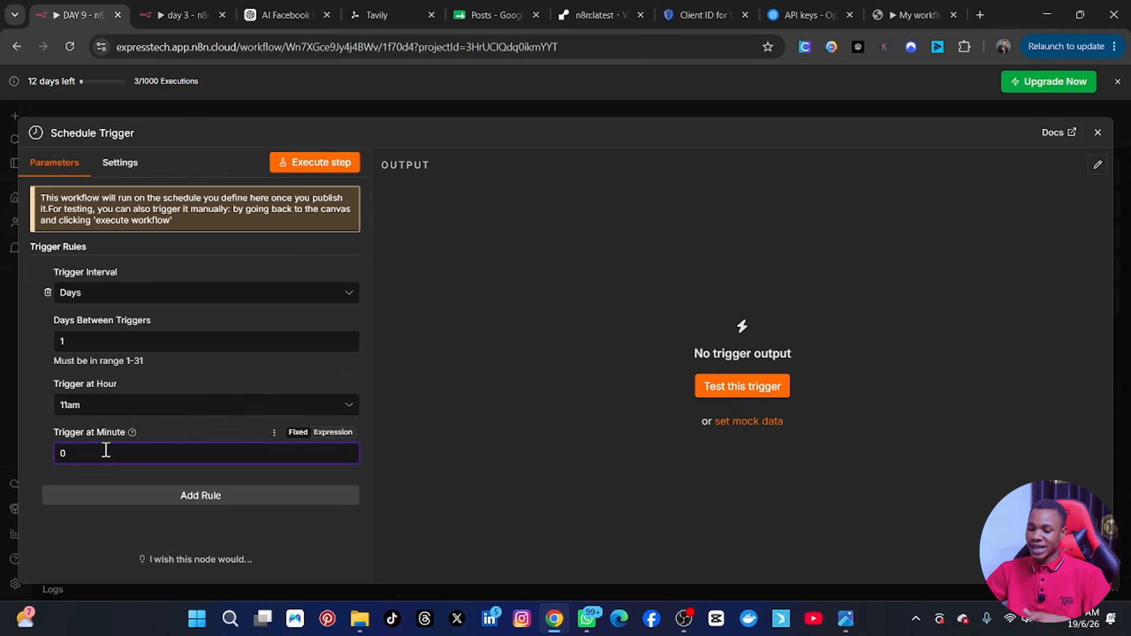
{"action": "key", "text": "BackSpace"}
{"action": "type", "text": "50"}
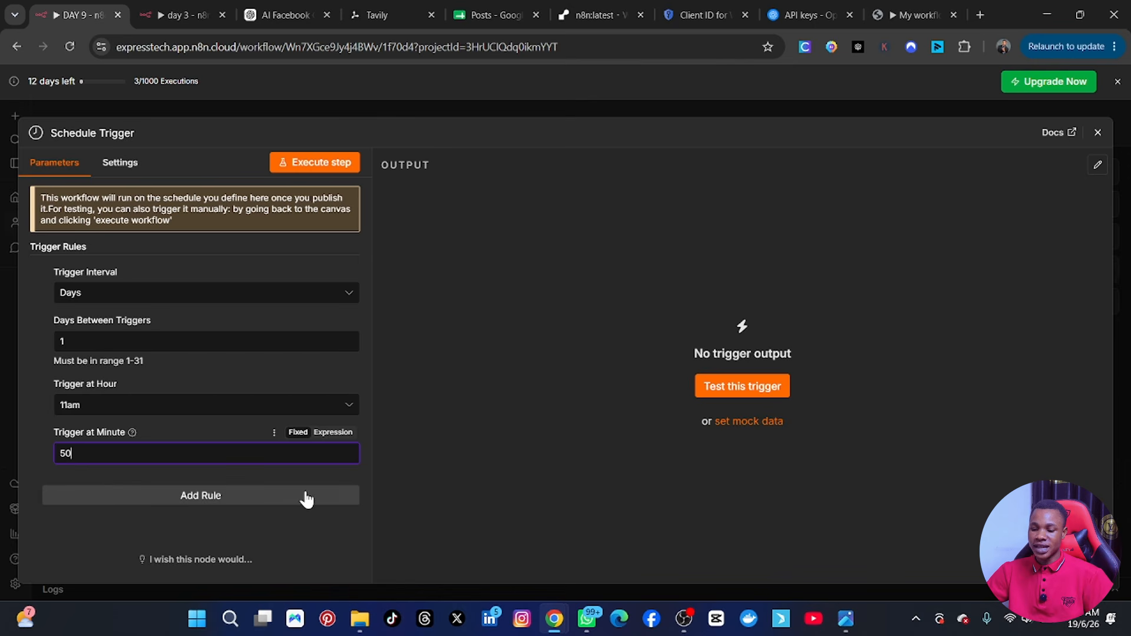
{"action": "left_click", "coordinate": [1099, 134]}
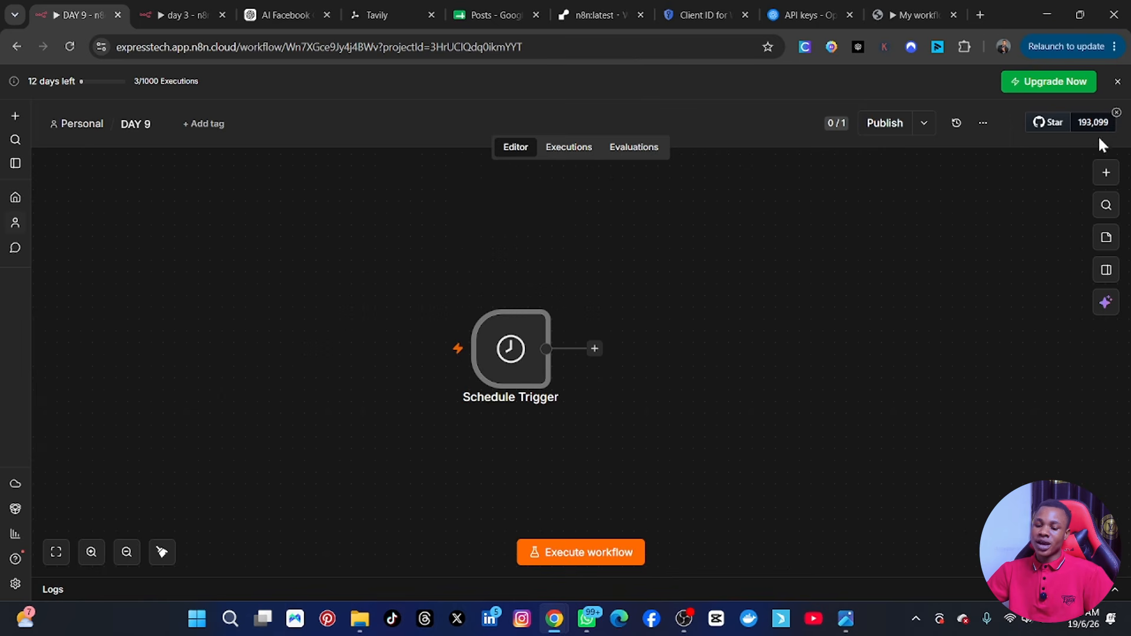
{"action": "left_click_drag", "start_coordinate": [511, 364], "coordinate": [190, 272]}
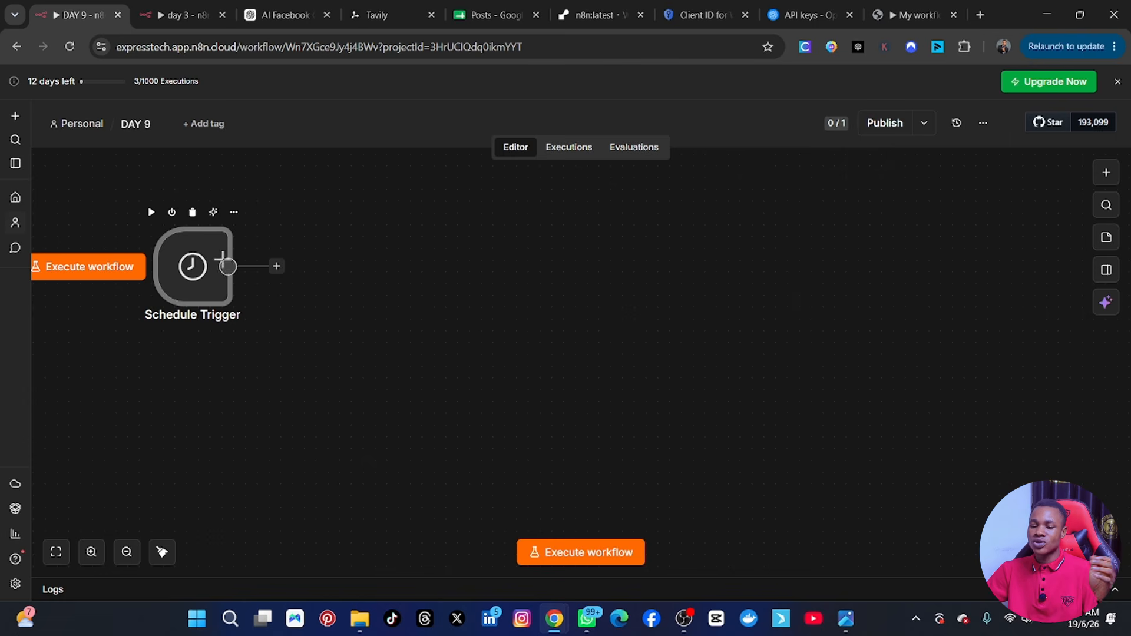
{"action": "left_click_drag", "start_coordinate": [192, 273], "coordinate": [81, 194]}
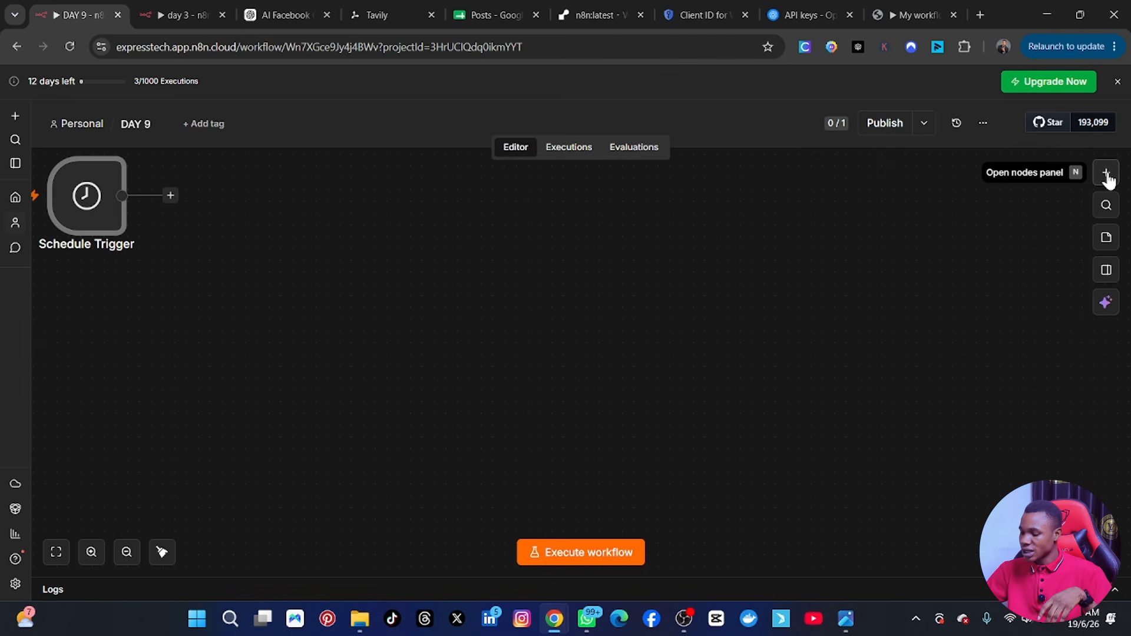
Add a second, manual trigger to the workflow and place its node below and slightly right of the Schedule Trigger.
{"action": "left_click", "coordinate": [1107, 175]}
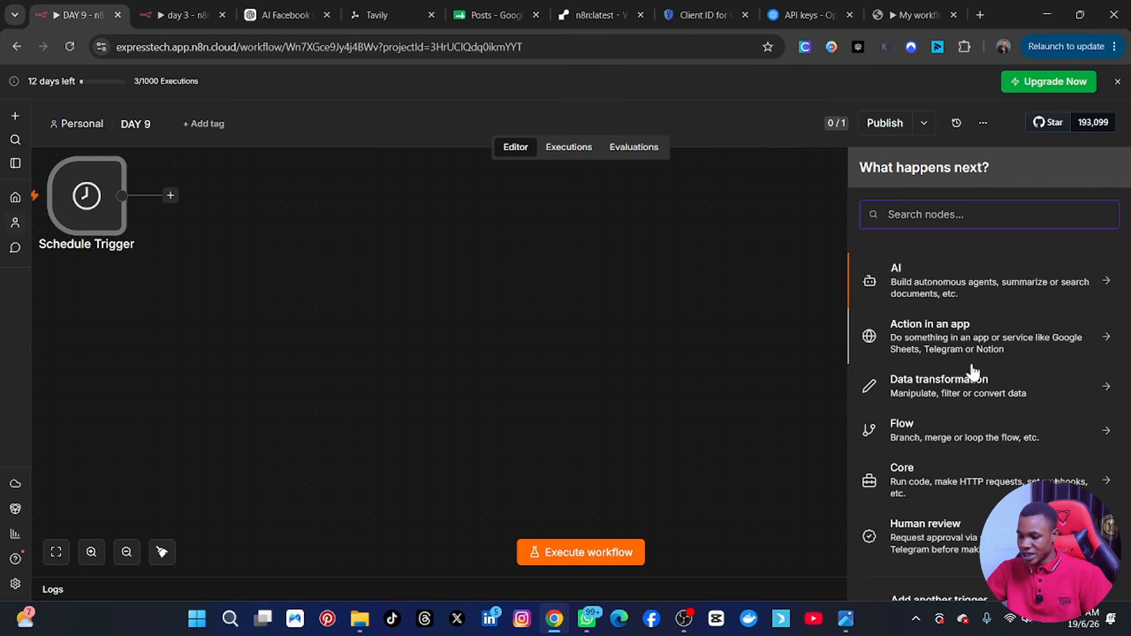
{"action": "scroll", "coordinate": [968, 401], "scroll_direction": "down", "scroll_amount": 2}
{"action": "scroll", "coordinate": [970, 495], "scroll_direction": "up", "scroll_amount": 1}
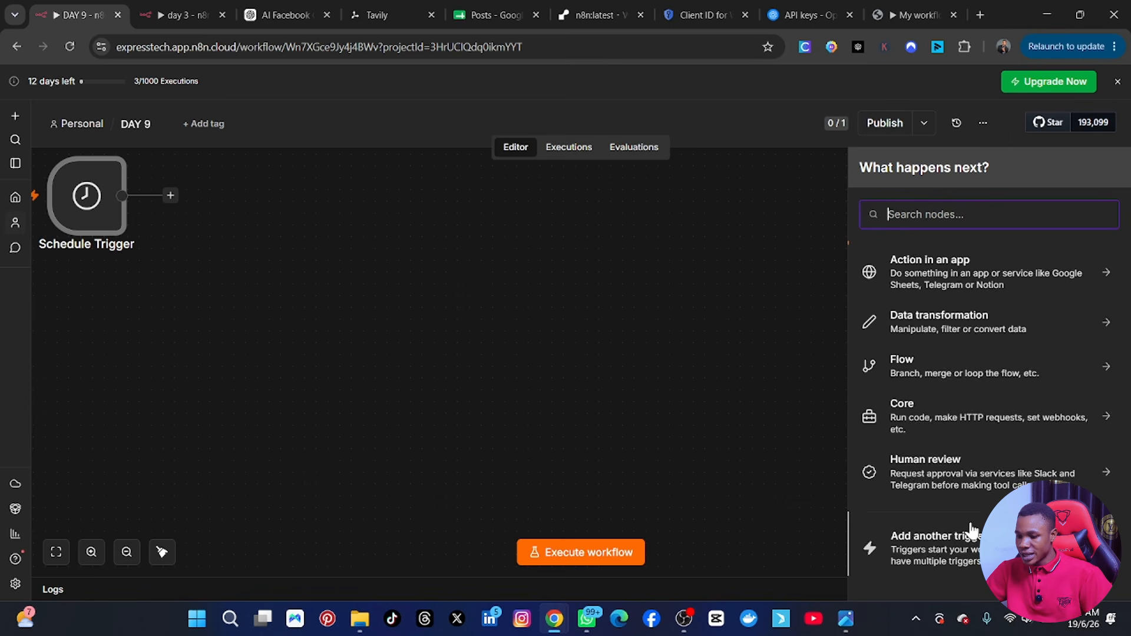
{"action": "scroll", "coordinate": [978, 493], "scroll_direction": "down", "scroll_amount": 1}
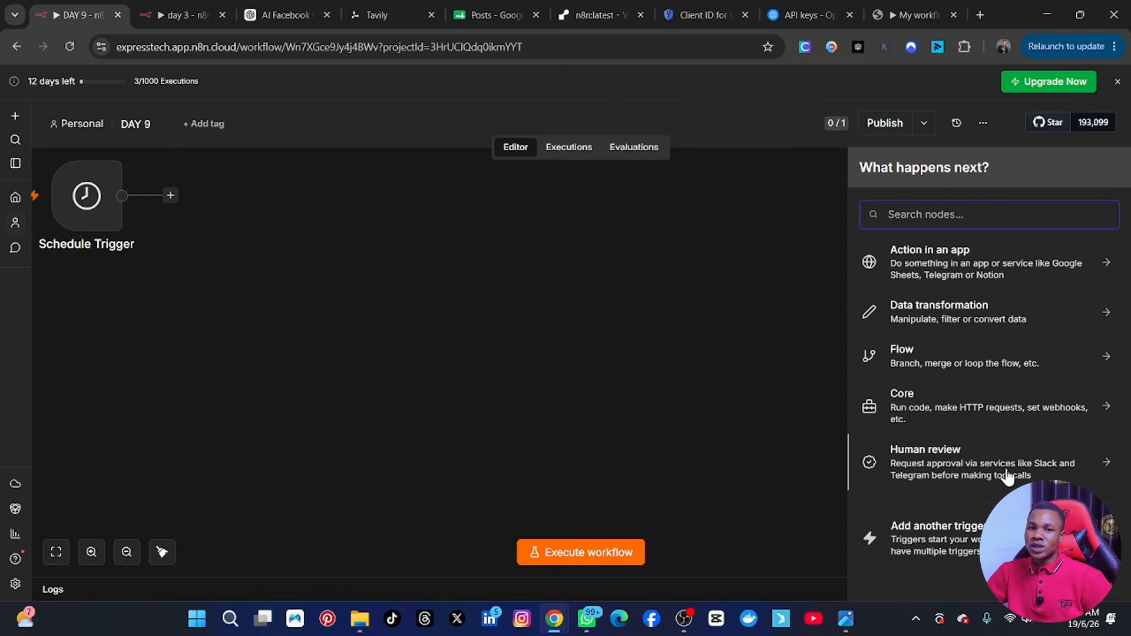
{"action": "left_click", "coordinate": [970, 534]}
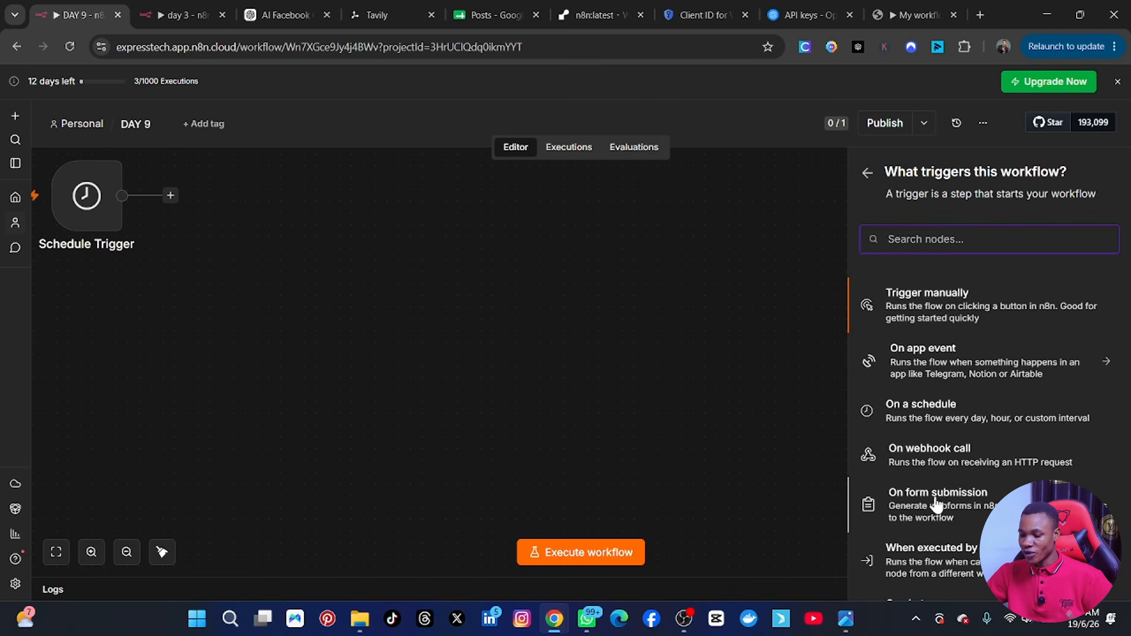
{"action": "left_click", "coordinate": [923, 323]}
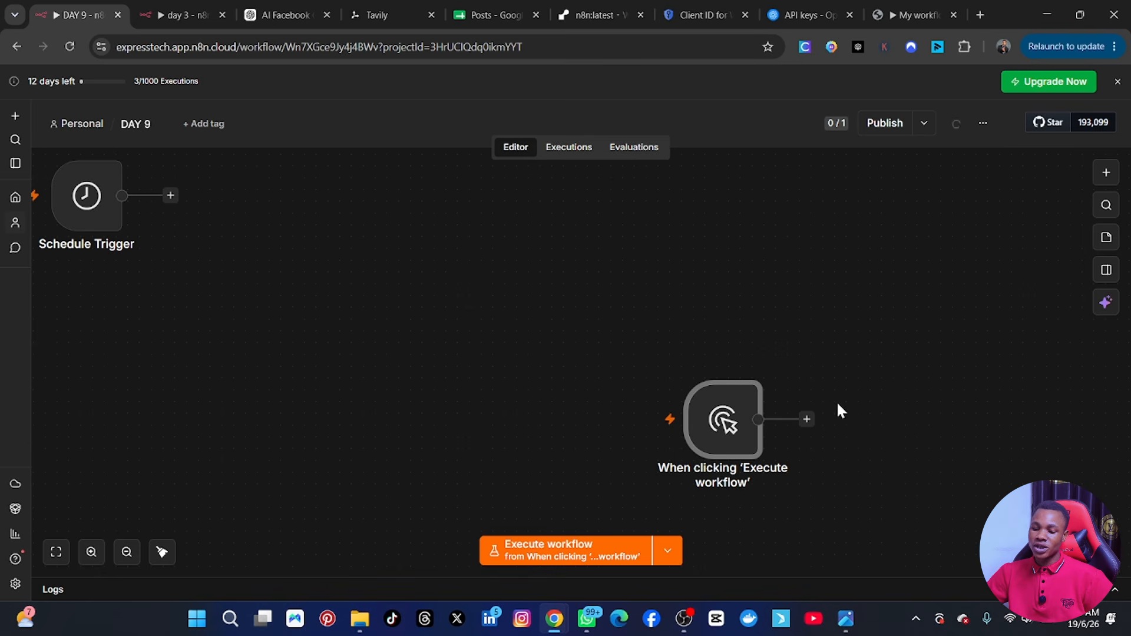
{"action": "left_click_drag", "start_coordinate": [726, 433], "coordinate": [362, 376]}
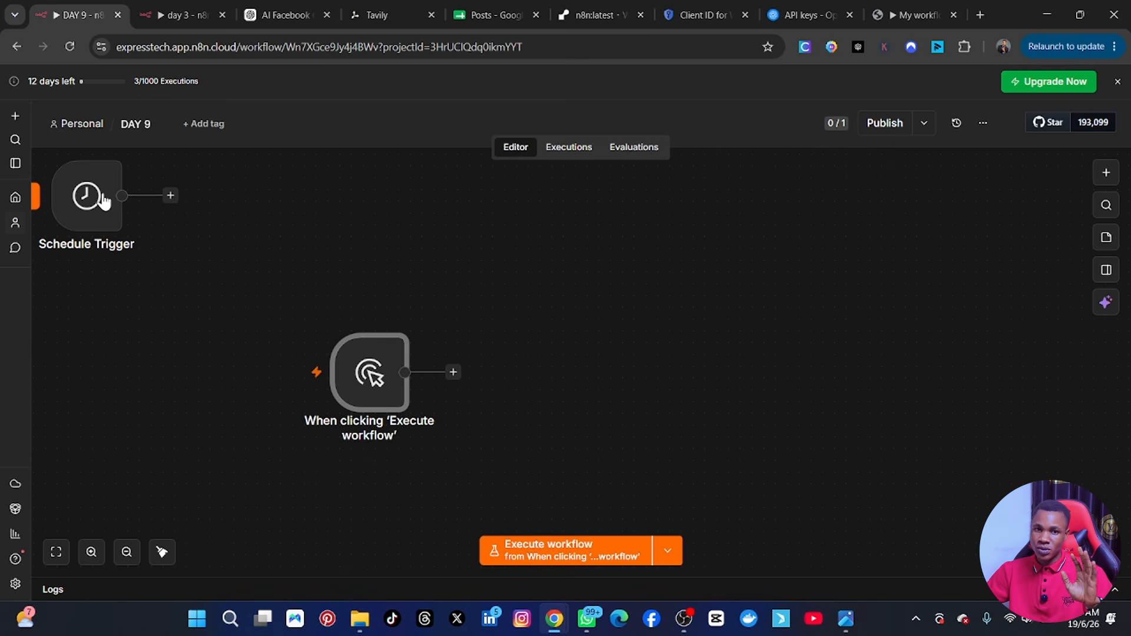
{"action": "left_click_drag", "start_coordinate": [370, 382], "coordinate": [287, 380]}
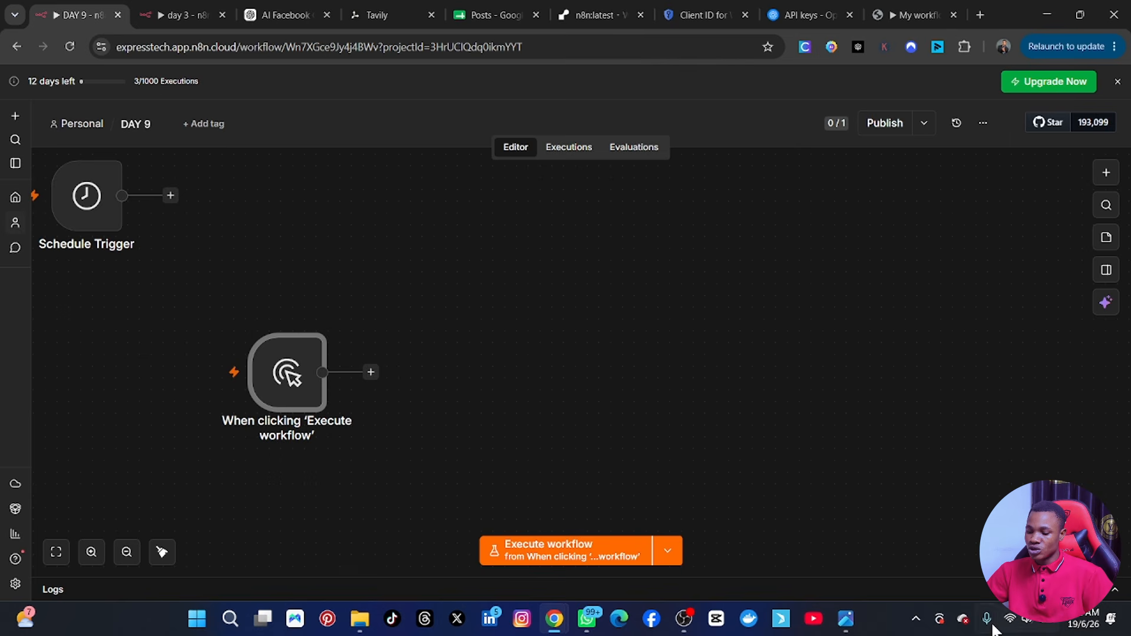
Check the reference workflow image, and switch to the Posts spreadsheet in Google Sheets with its side panels closed.
{"action": "left_click", "coordinate": [846, 619]}
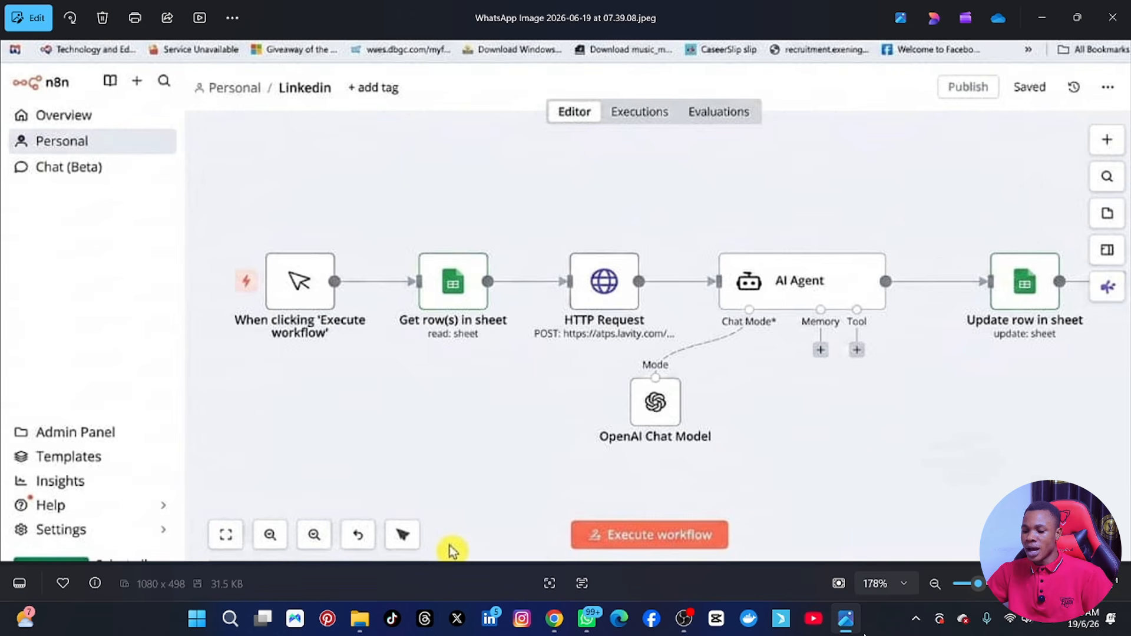
{"action": "left_click", "coordinate": [846, 620]}
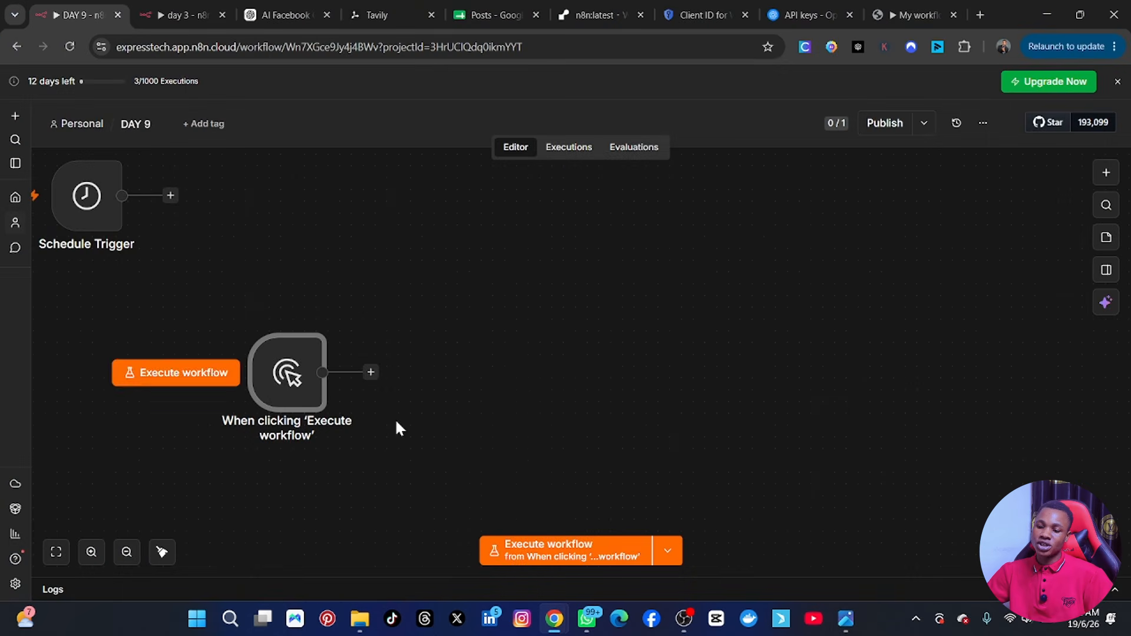
{"action": "left_click", "coordinate": [483, 12]}
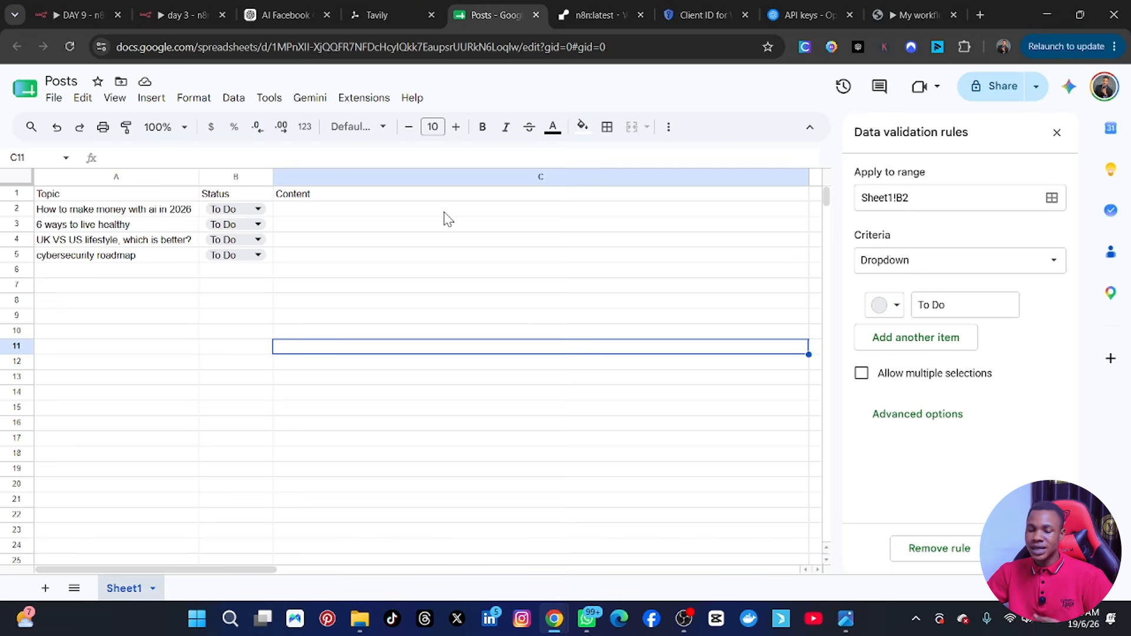
{"action": "left_click", "coordinate": [1058, 134]}
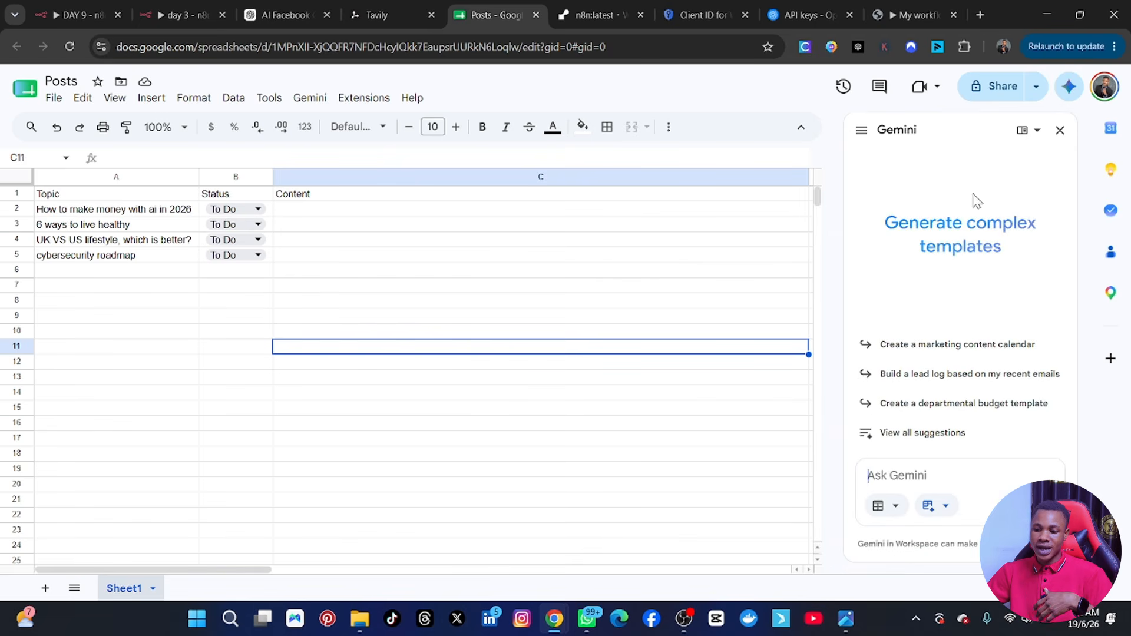
{"action": "left_click", "coordinate": [1060, 131]}
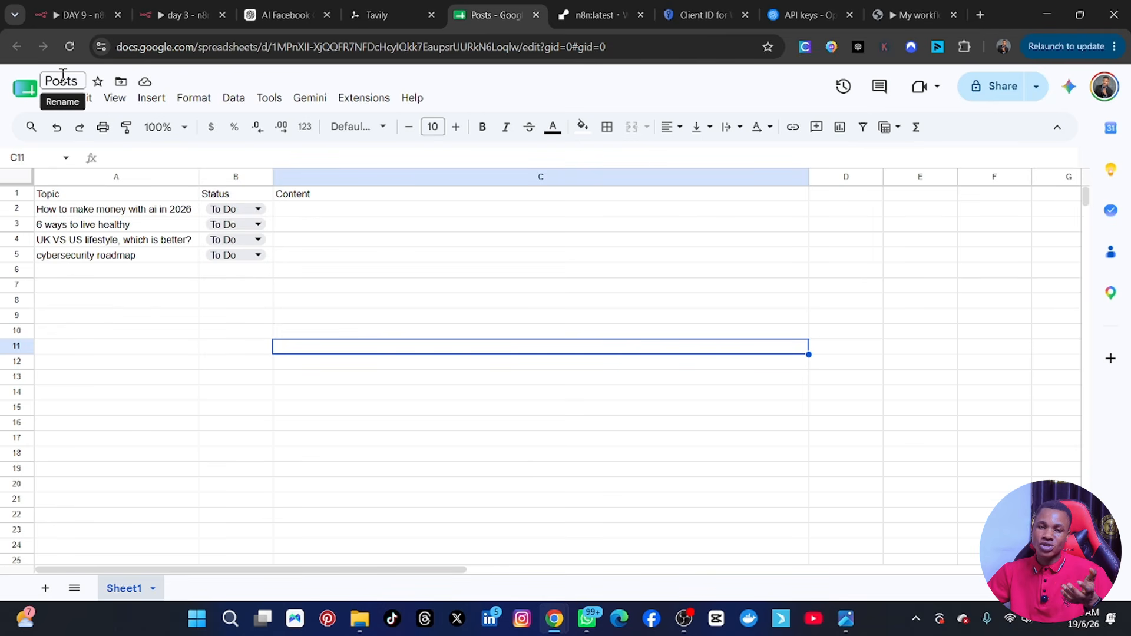
Make the Topic, Status and Content headers in A1:C1 bold.
{"action": "left_click", "coordinate": [58, 199]}
{"action": "left_click_drag", "start_coordinate": [345, 197], "coordinate": [76, 197]}
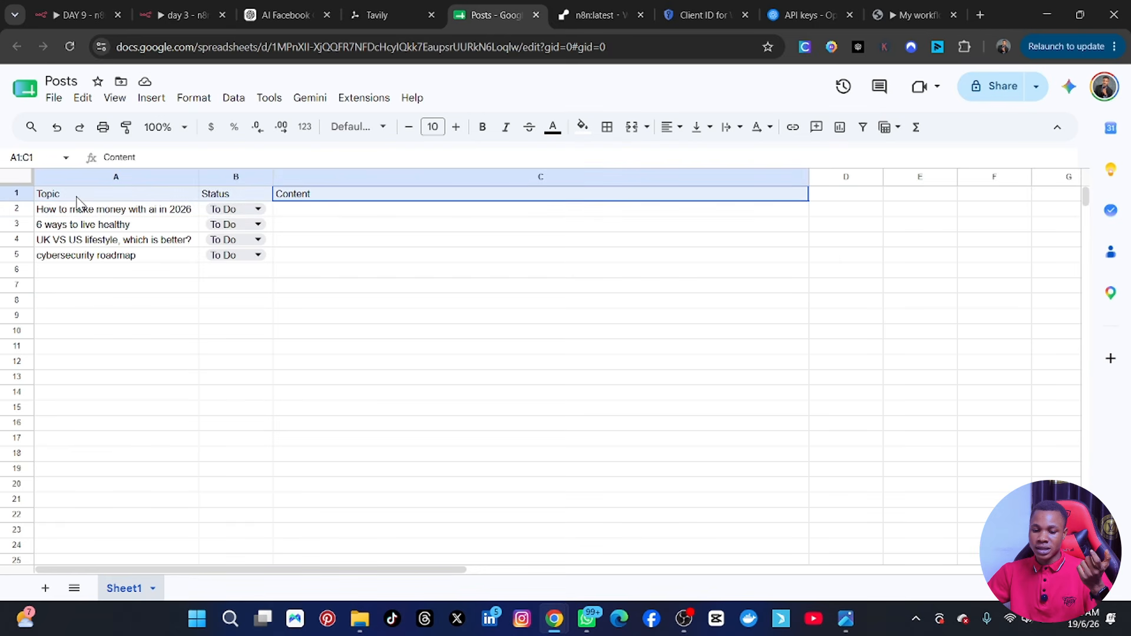
{"action": "left_click", "coordinate": [482, 127]}
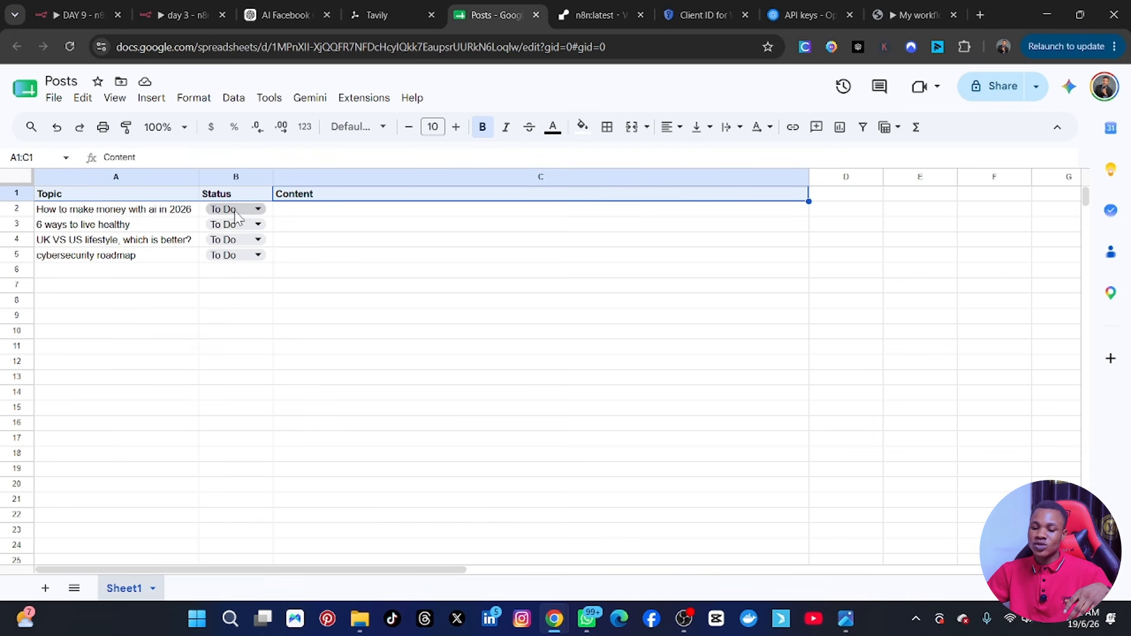
Check the dropdown options of the Status cell B2 and enter "To Do" in cell B6.
{"action": "left_click", "coordinate": [255, 210]}
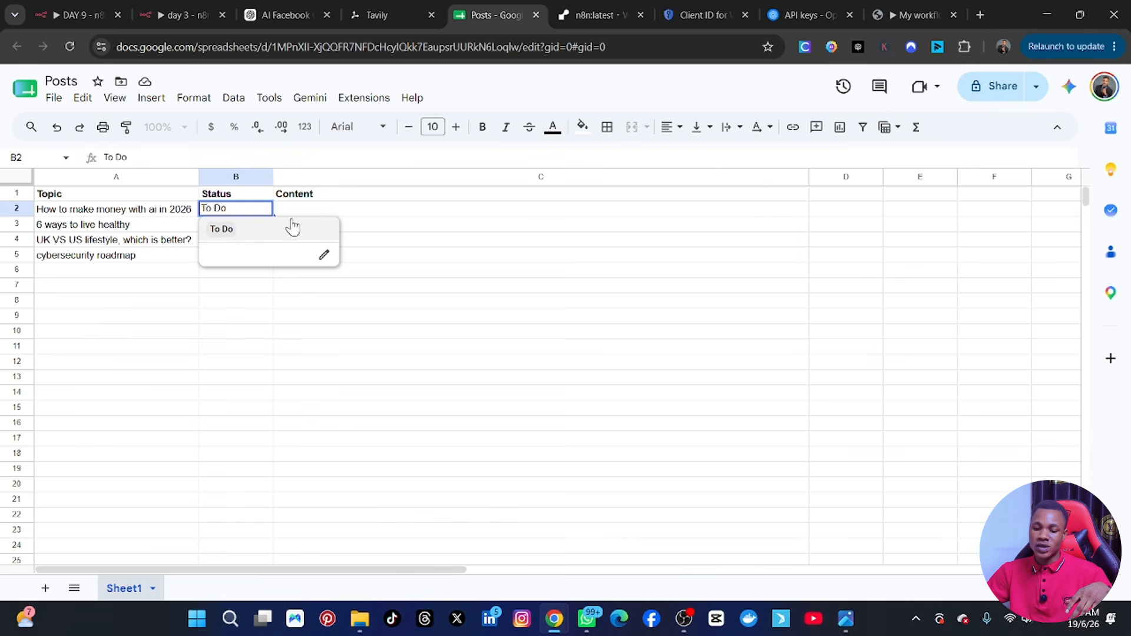
{"action": "left_click", "coordinate": [383, 200]}
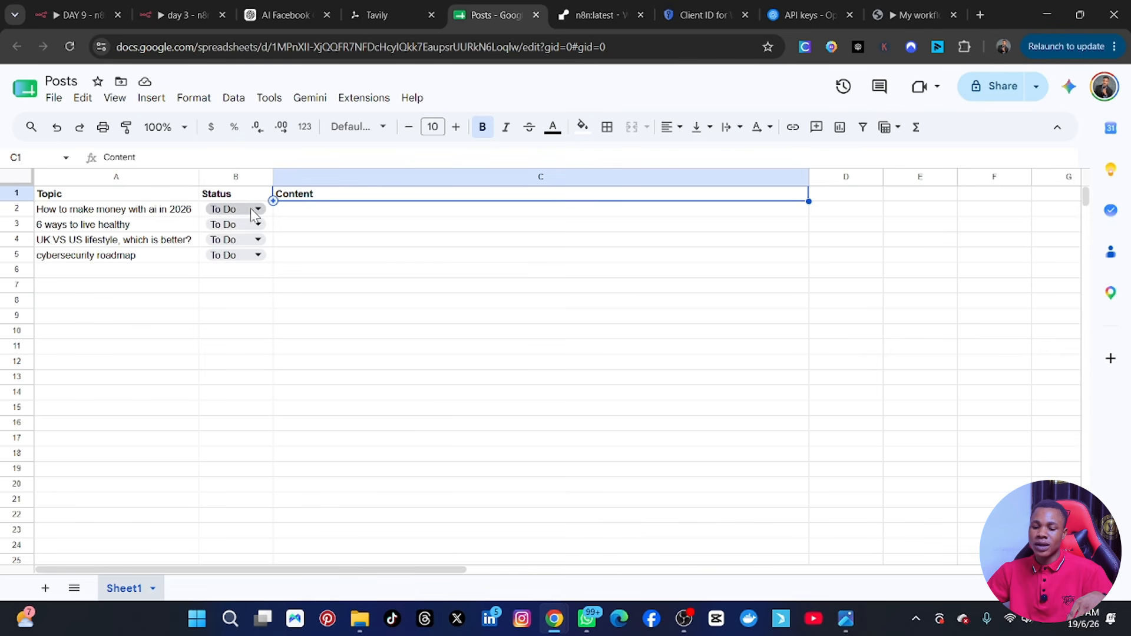
{"action": "left_click", "coordinate": [227, 272]}
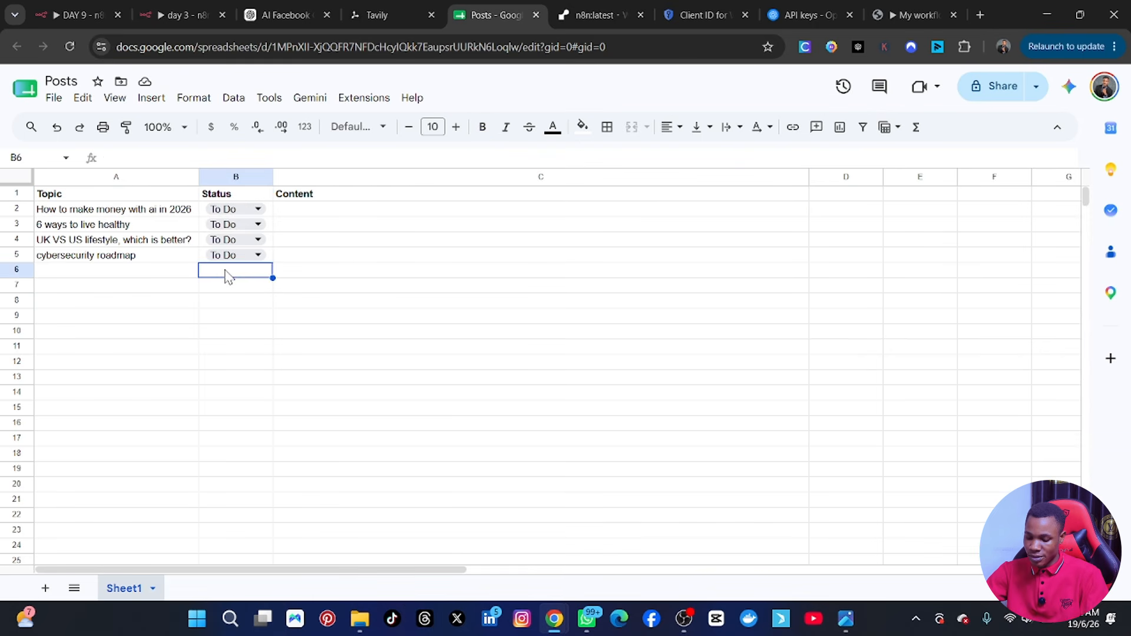
{"action": "type", "text": "TO"}
{"action": "key", "text": "Tab"}
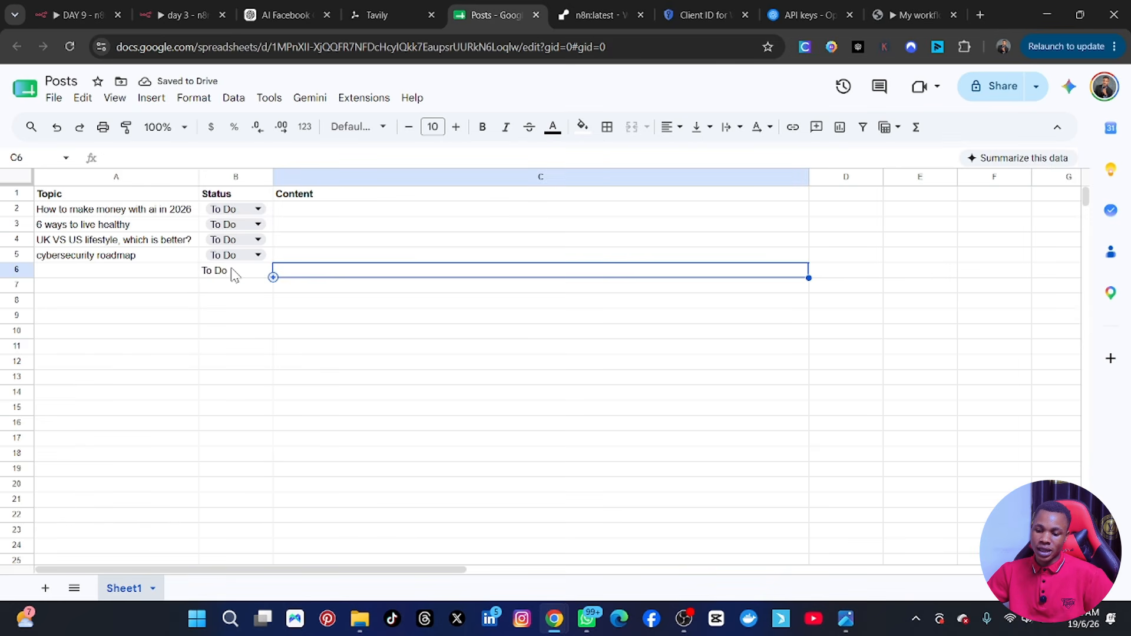
Turn the Status cell B6 into a dropdown with "To Do" as its item.
{"action": "left_click", "coordinate": [234, 275]}
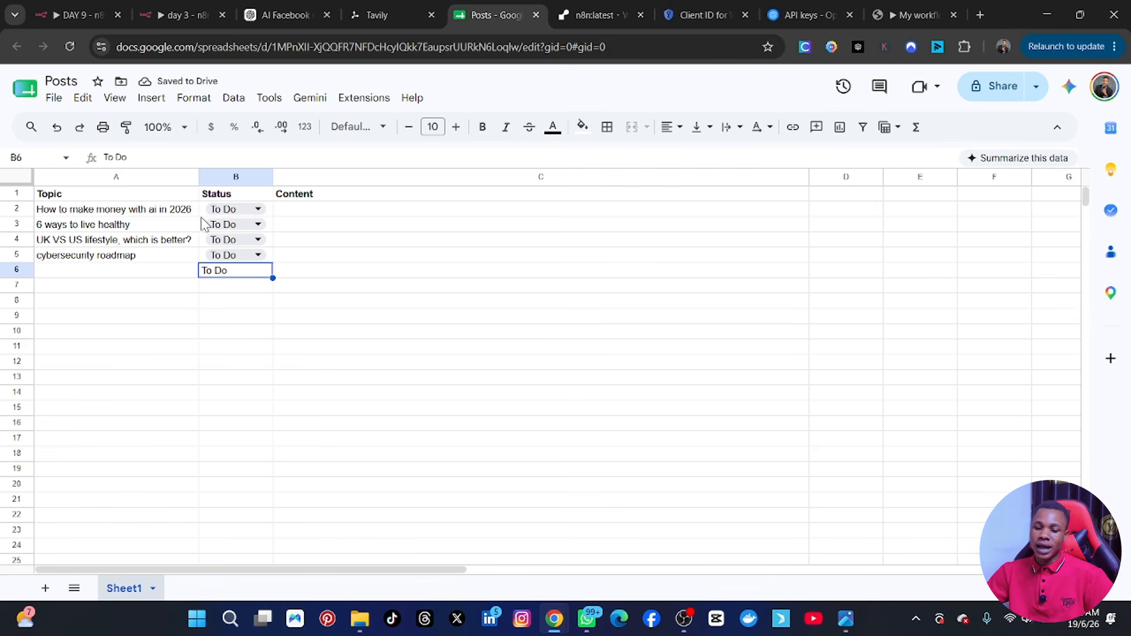
{"action": "left_click", "coordinate": [151, 100]}
{"action": "left_click", "coordinate": [151, 101]}
{"action": "left_click", "coordinate": [150, 101]}
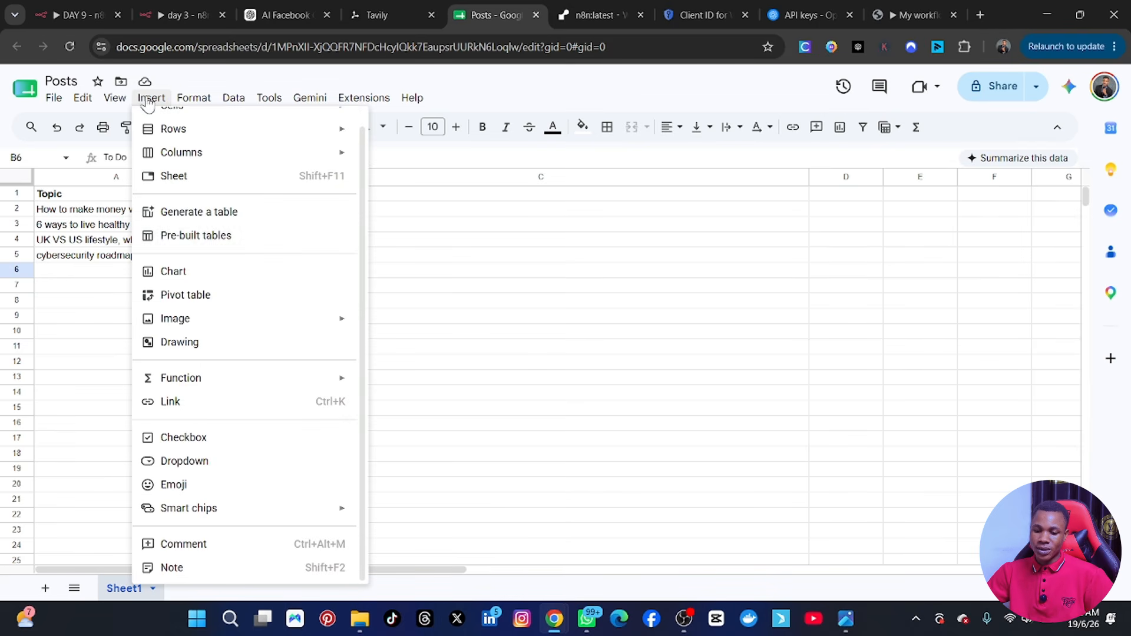
{"action": "left_click", "coordinate": [183, 463]}
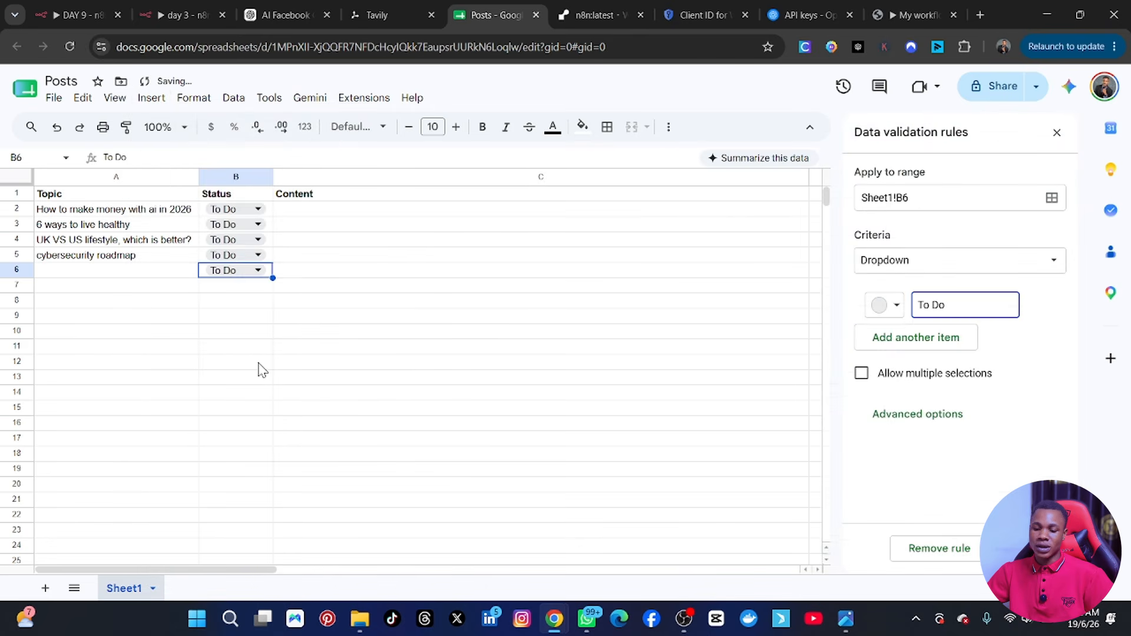
Enter the topic "WHAT IS IN 2026" in cell A6.
{"action": "double_click", "coordinate": [132, 270]}
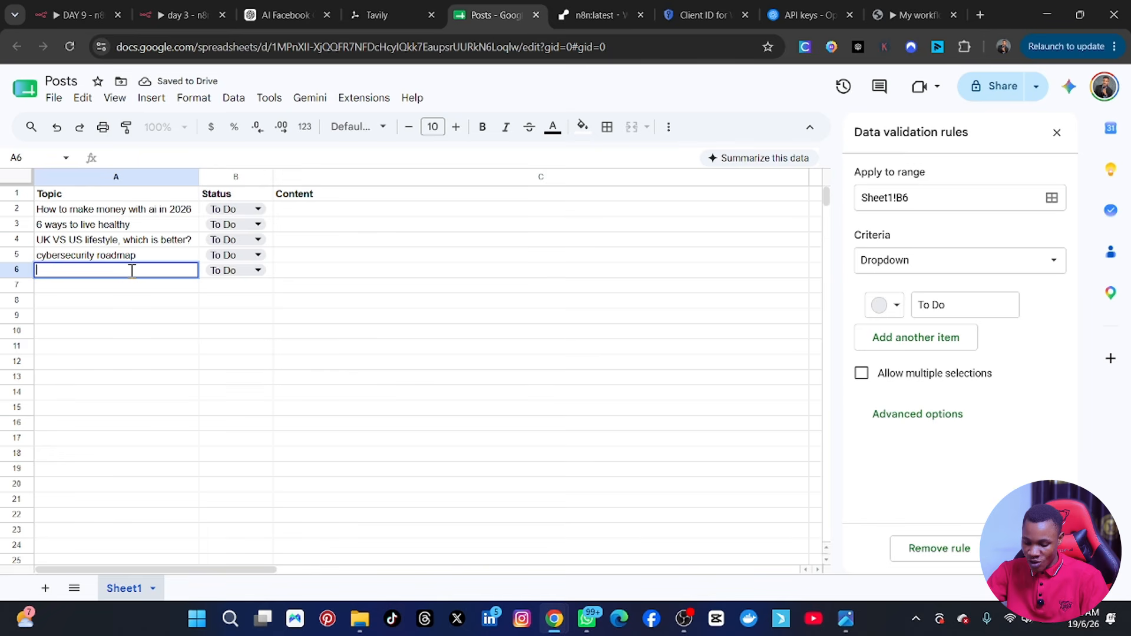
{"action": "type", "text": "WHAT IS IN 2026"}
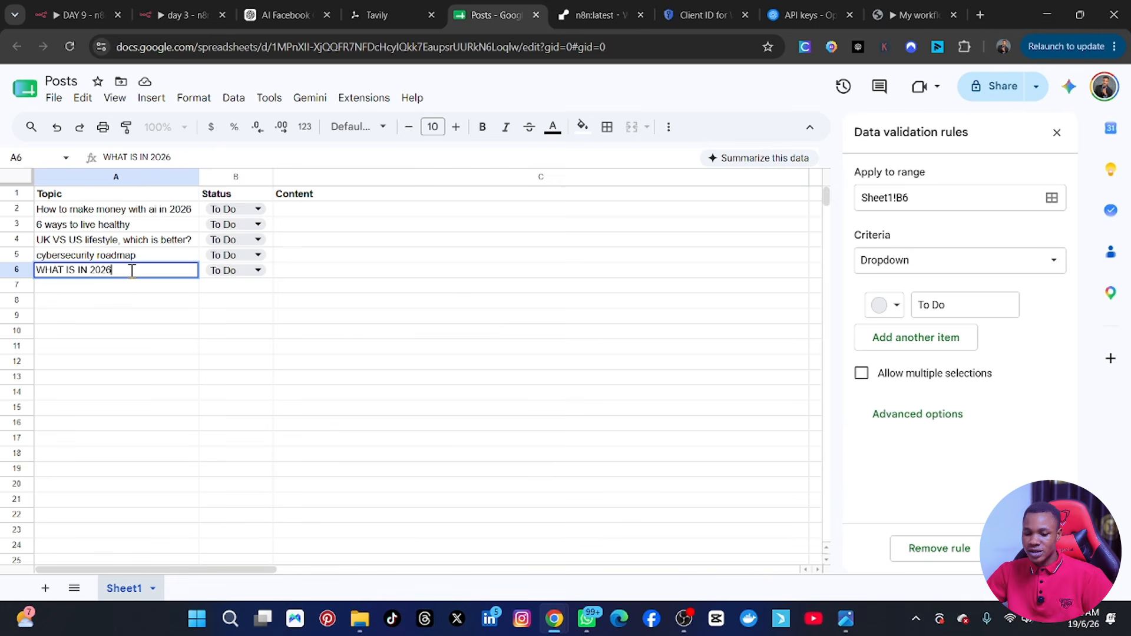
{"action": "left_click", "coordinate": [152, 364]}
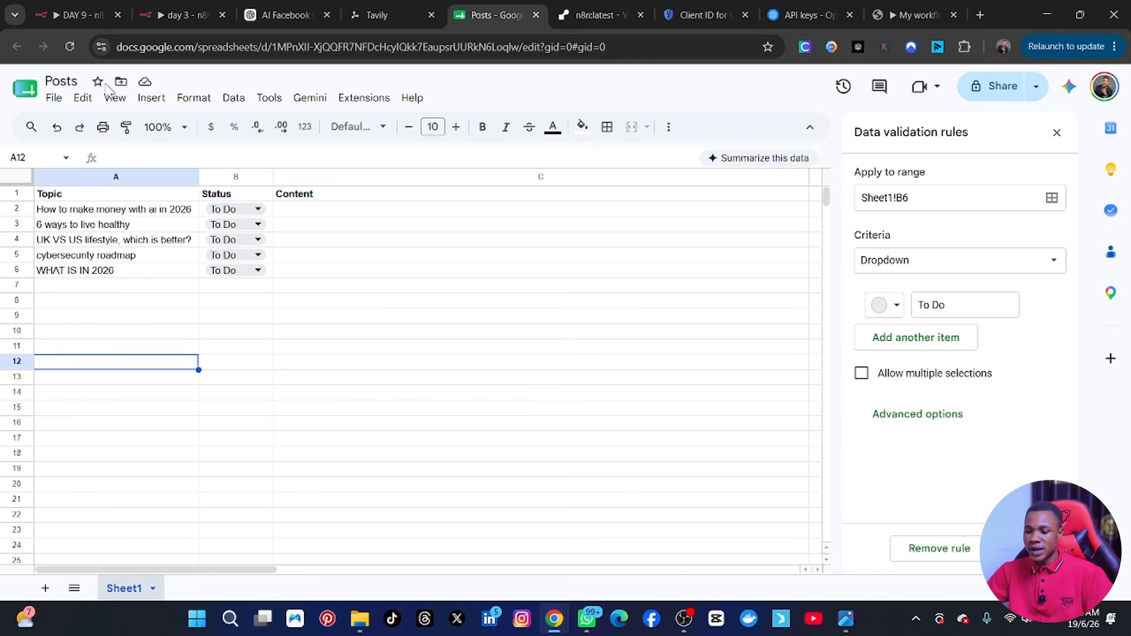
Switch to the DAY 9 workflow in n8n and add a Google Sheets "Get row(s) in sheet" node after the manual trigger.
{"action": "left_click", "coordinate": [59, 14]}
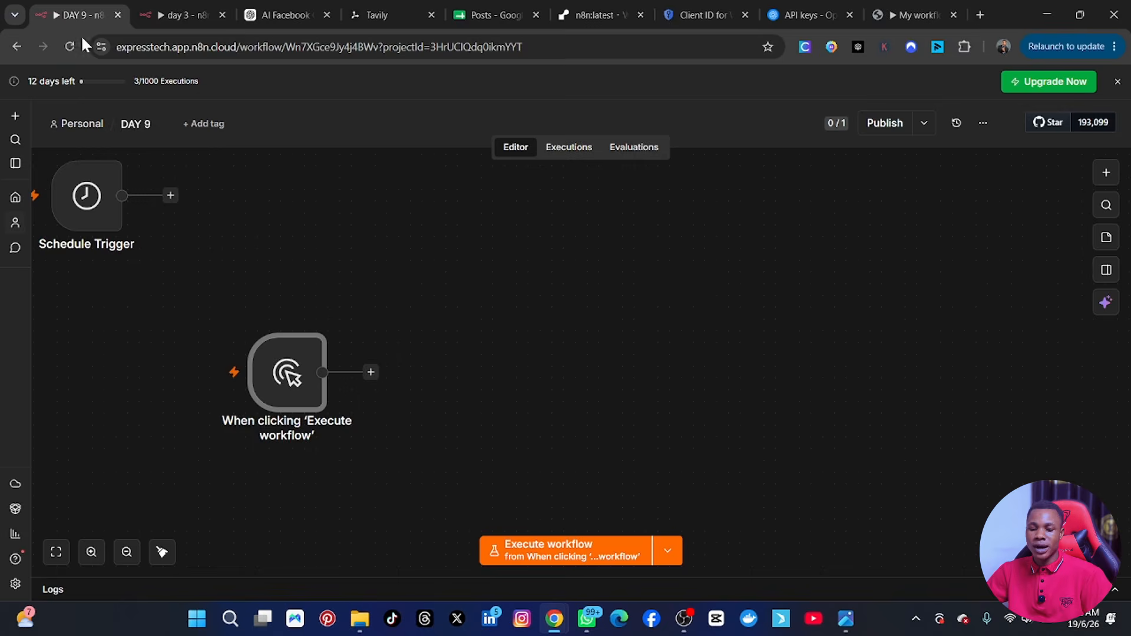
{"action": "left_click", "coordinate": [371, 372]}
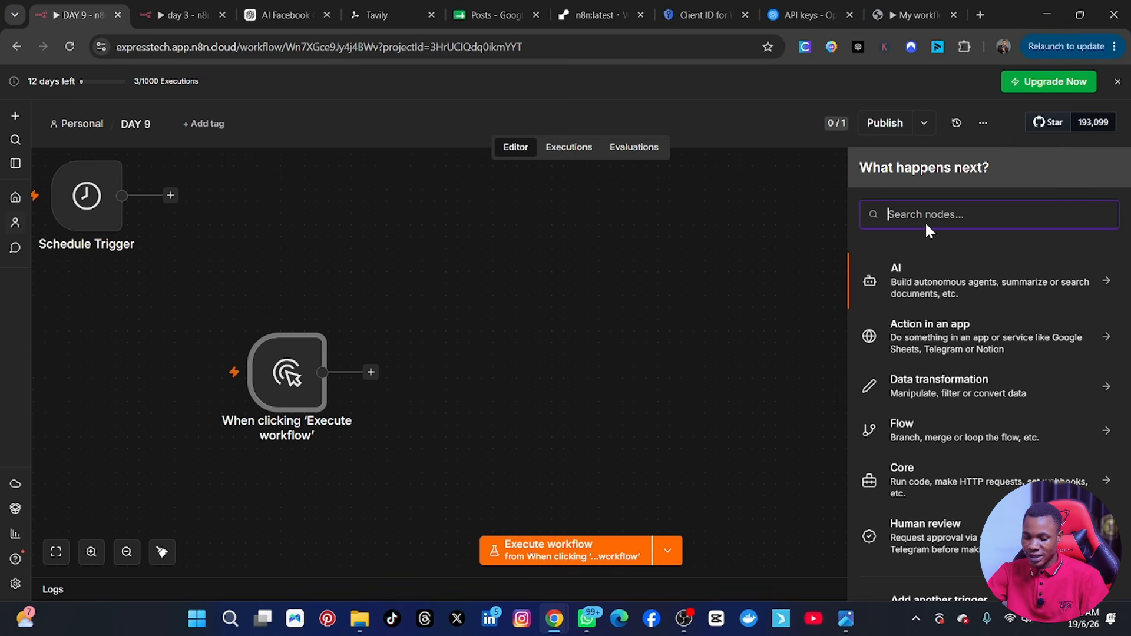
{"action": "type", "text": "SHEET"}
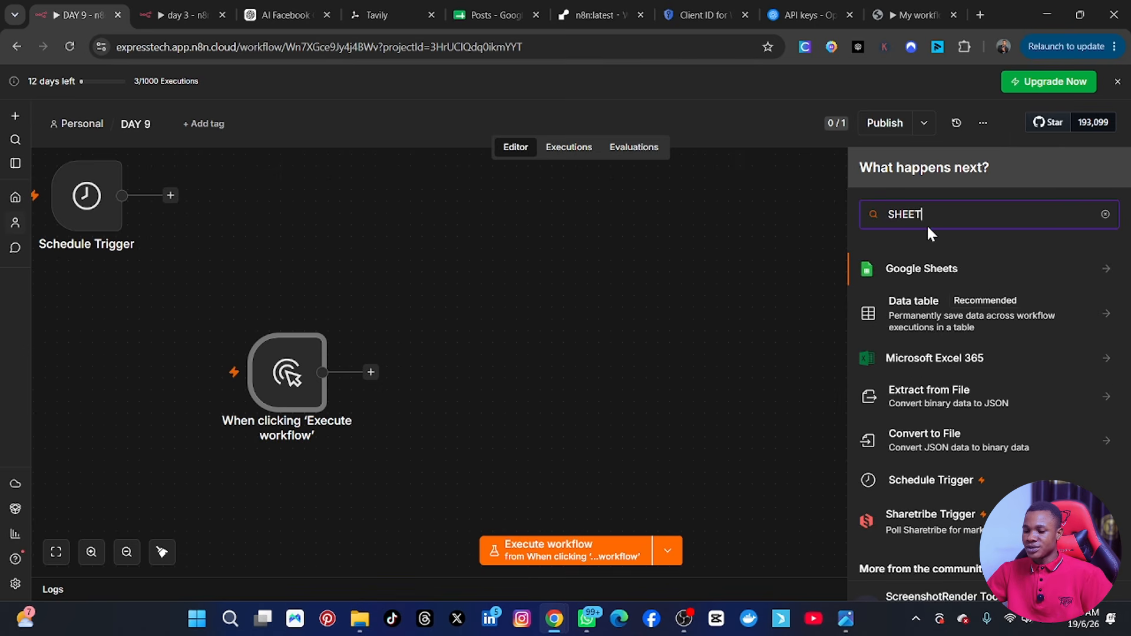
{"action": "left_click", "coordinate": [975, 265]}
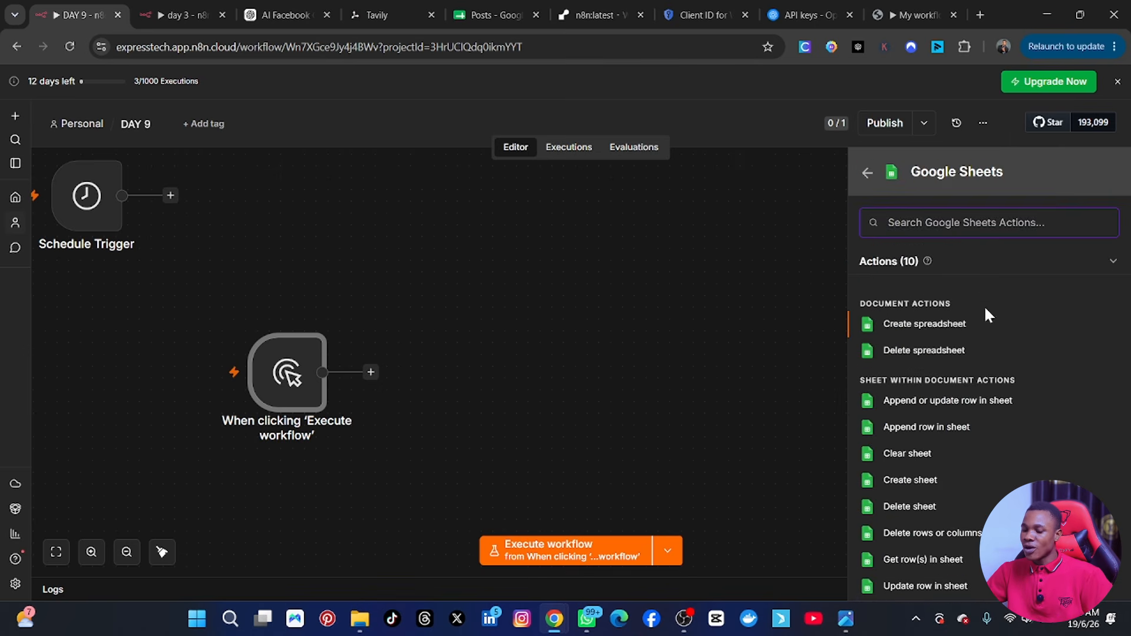
{"action": "scroll", "coordinate": [931, 557], "scroll_direction": "down", "scroll_amount": 1}
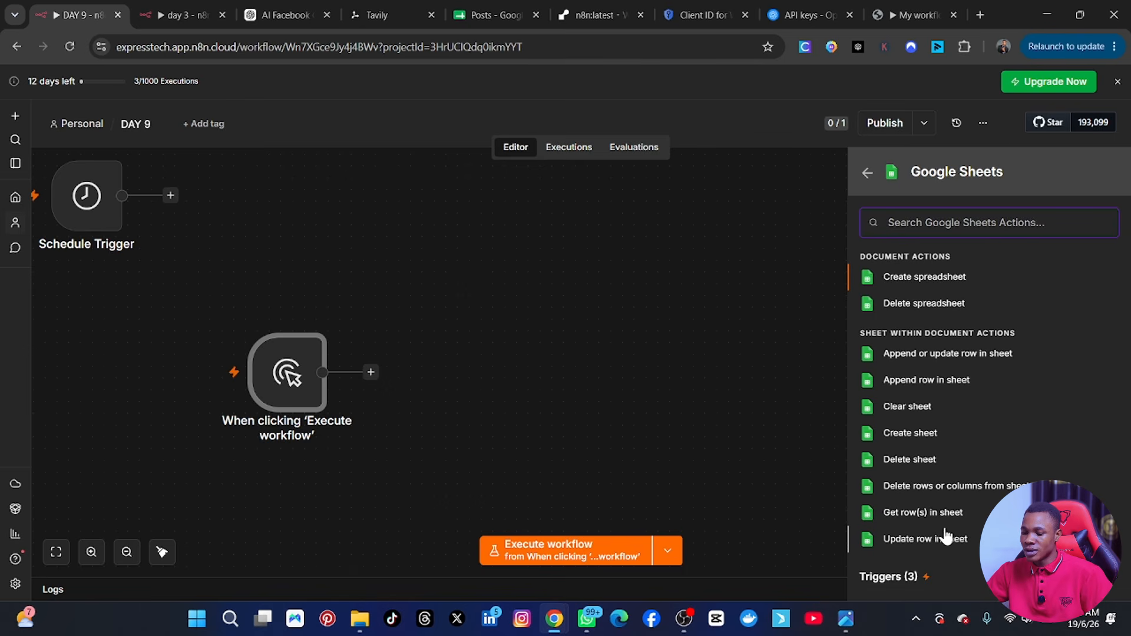
{"action": "left_click", "coordinate": [908, 518]}
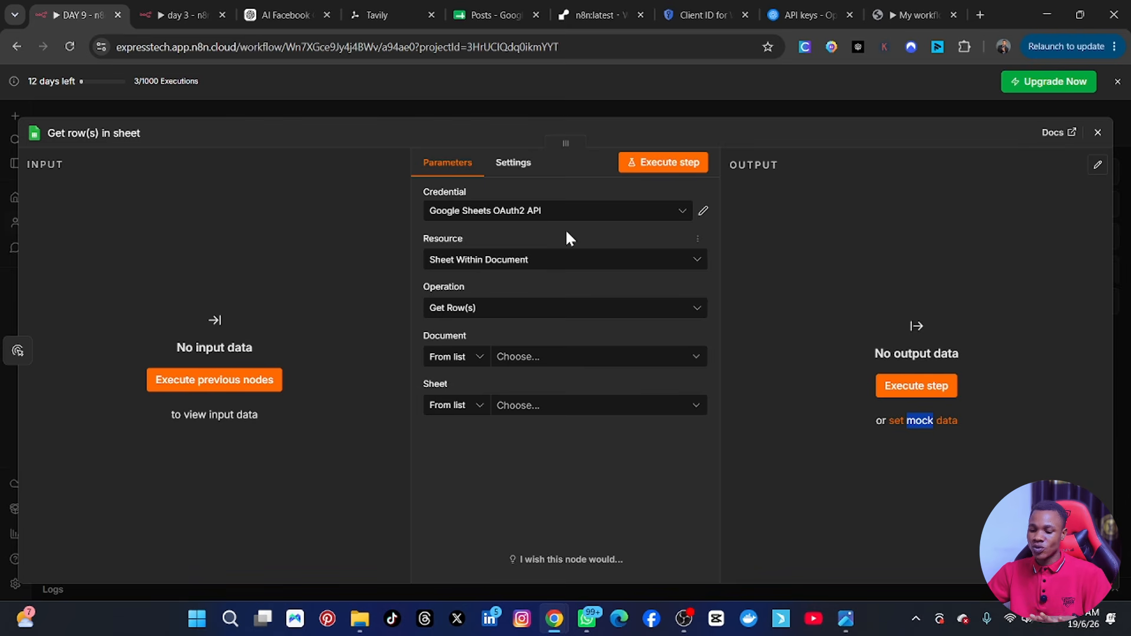
Try the first Google Sheets OAuth2 API credential for loading the document list, and reselect the second one.
{"action": "left_click", "coordinate": [668, 225]}
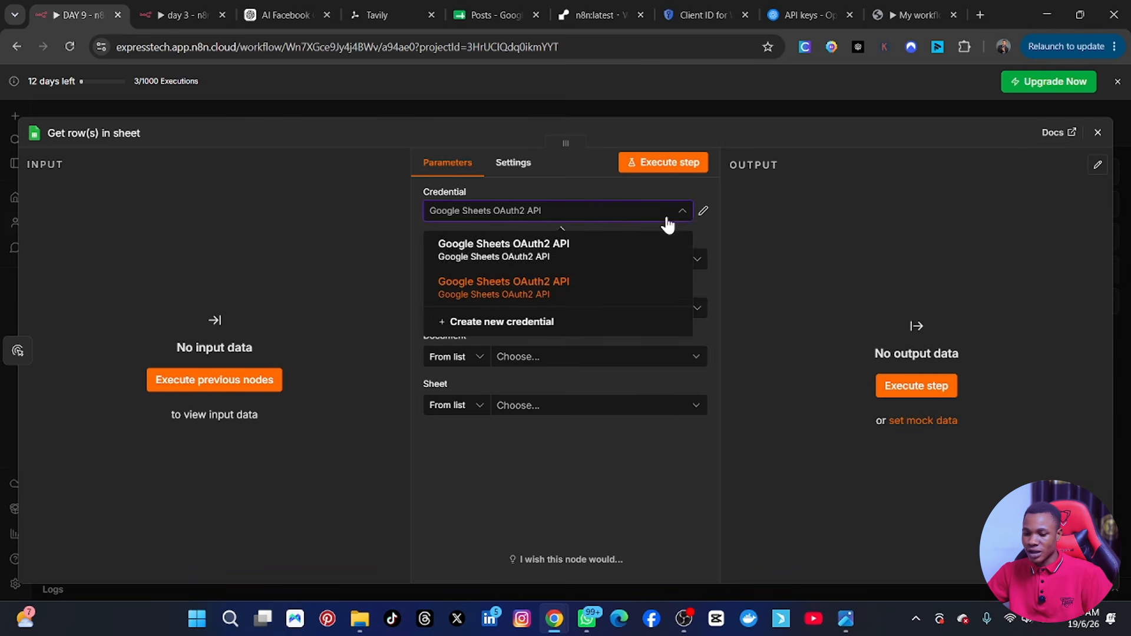
{"action": "left_click", "coordinate": [500, 253]}
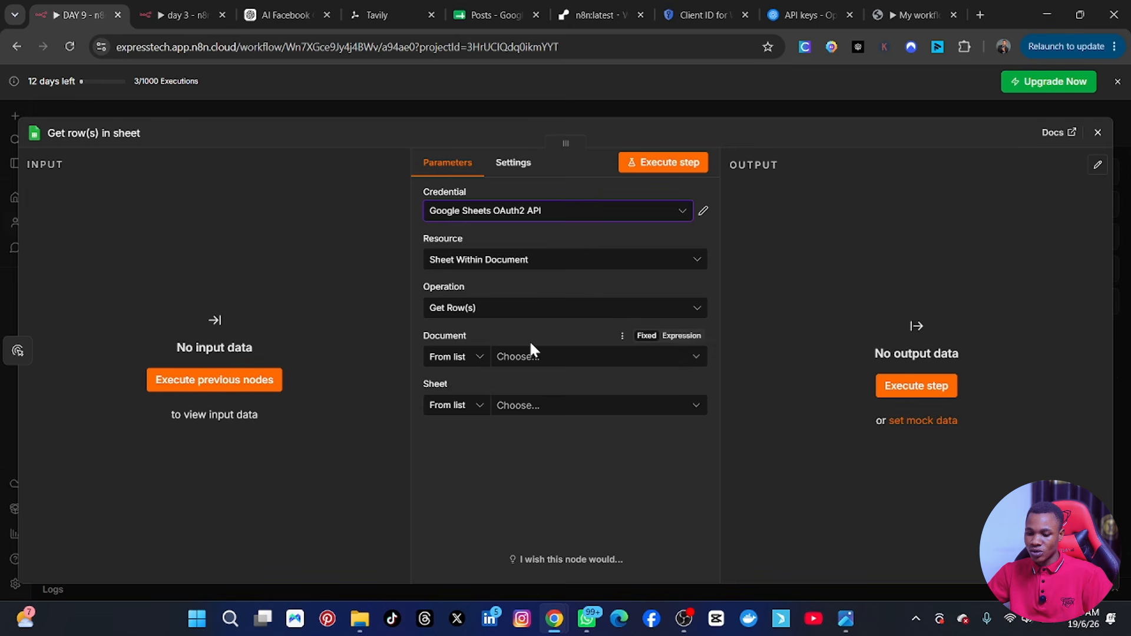
{"action": "left_click", "coordinate": [535, 358]}
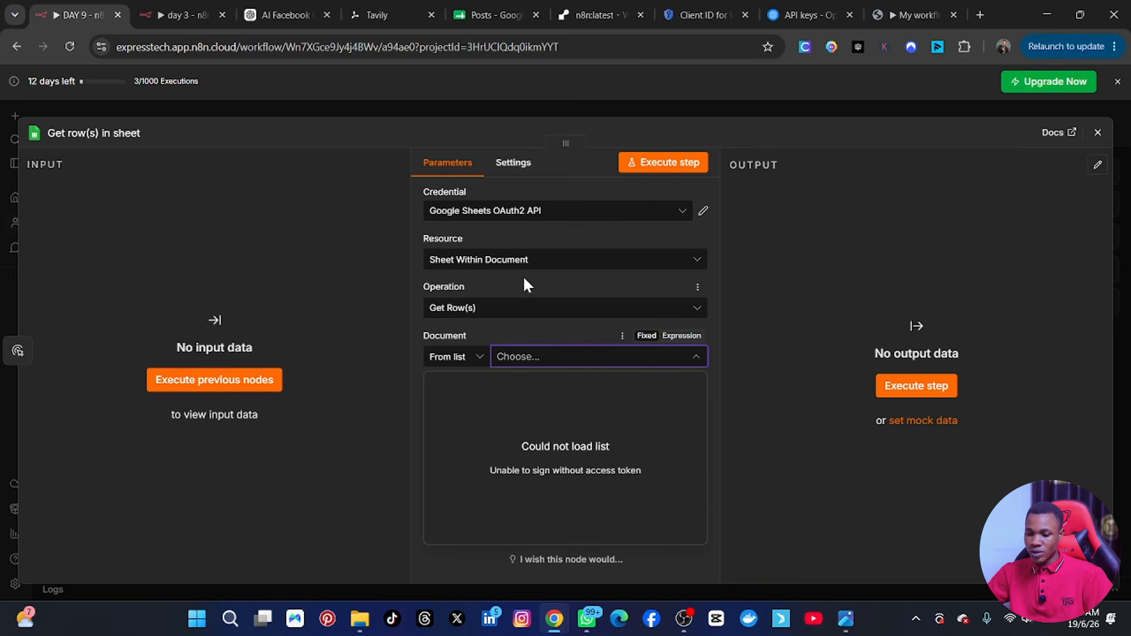
{"action": "left_click", "coordinate": [535, 212]}
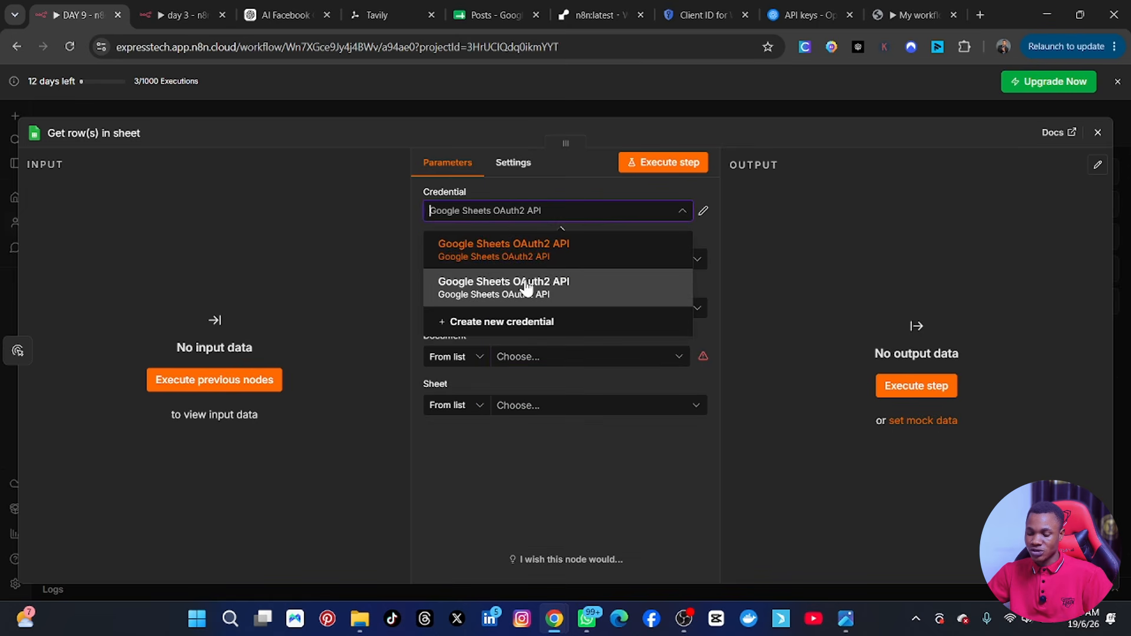
{"action": "left_click", "coordinate": [525, 287]}
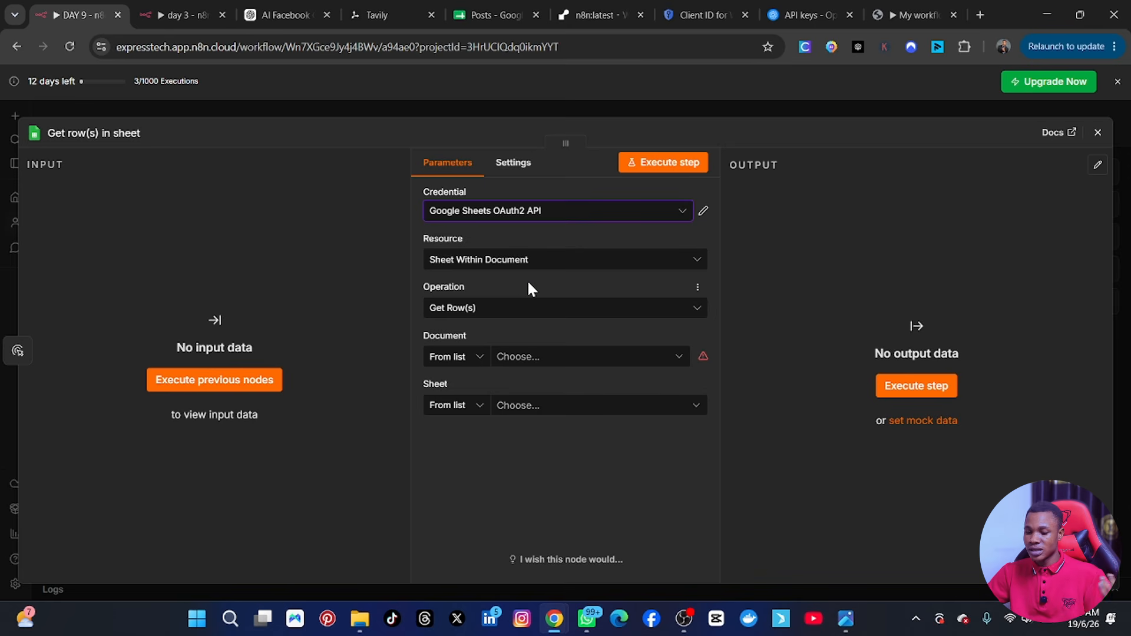
Set the node's document to Posts and its sheet to Sheet1.
{"action": "left_click", "coordinate": [565, 364]}
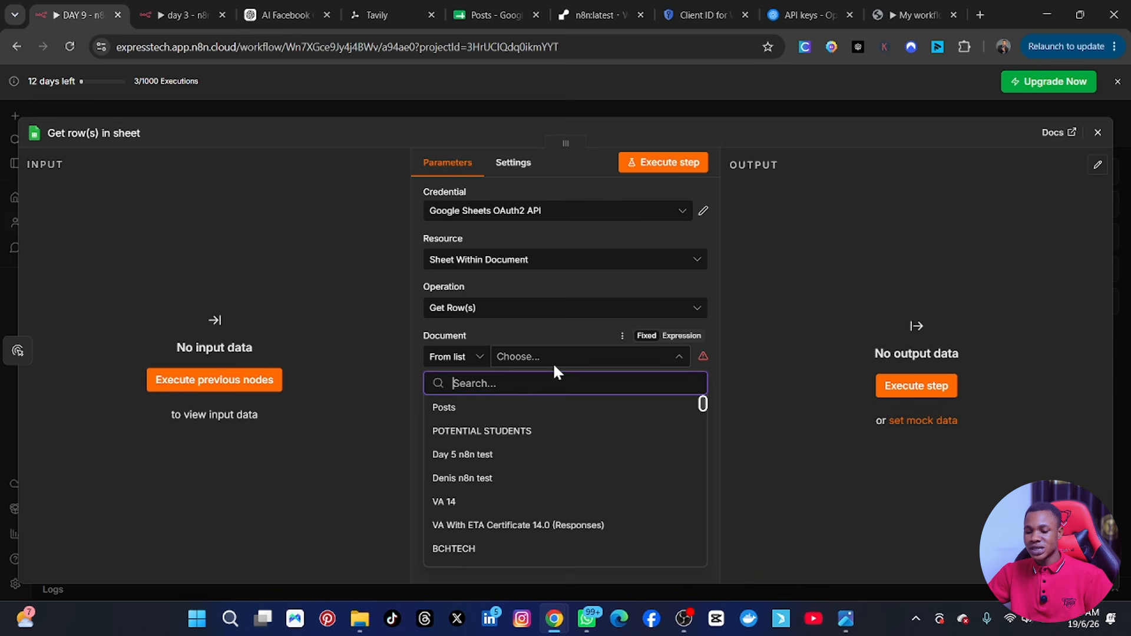
{"action": "left_click", "coordinate": [446, 410]}
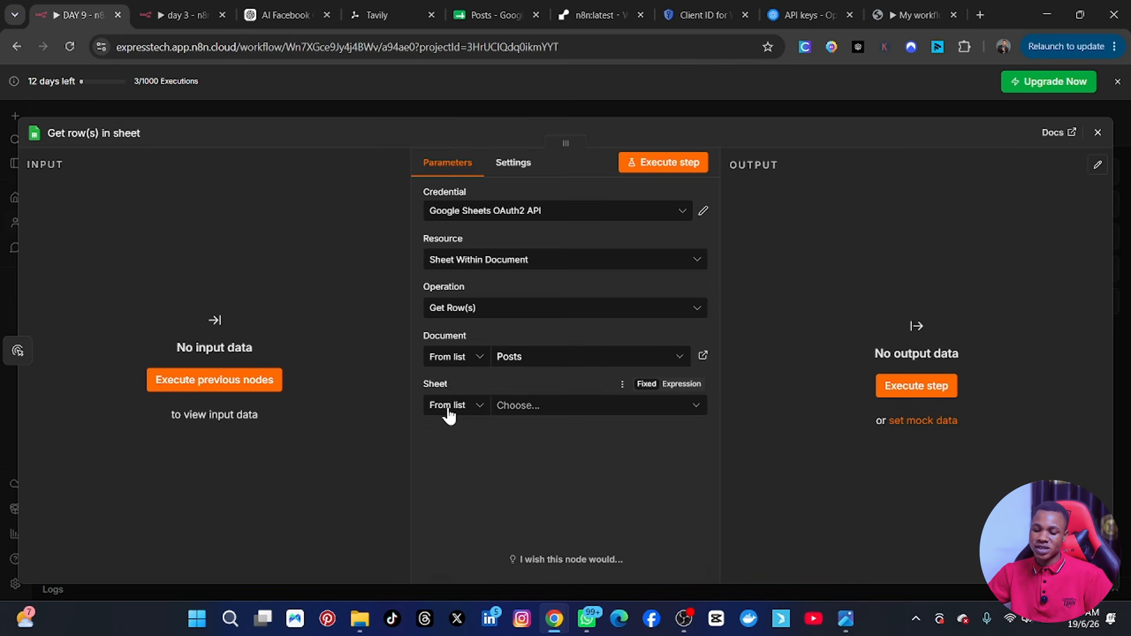
{"action": "left_click", "coordinate": [522, 405]}
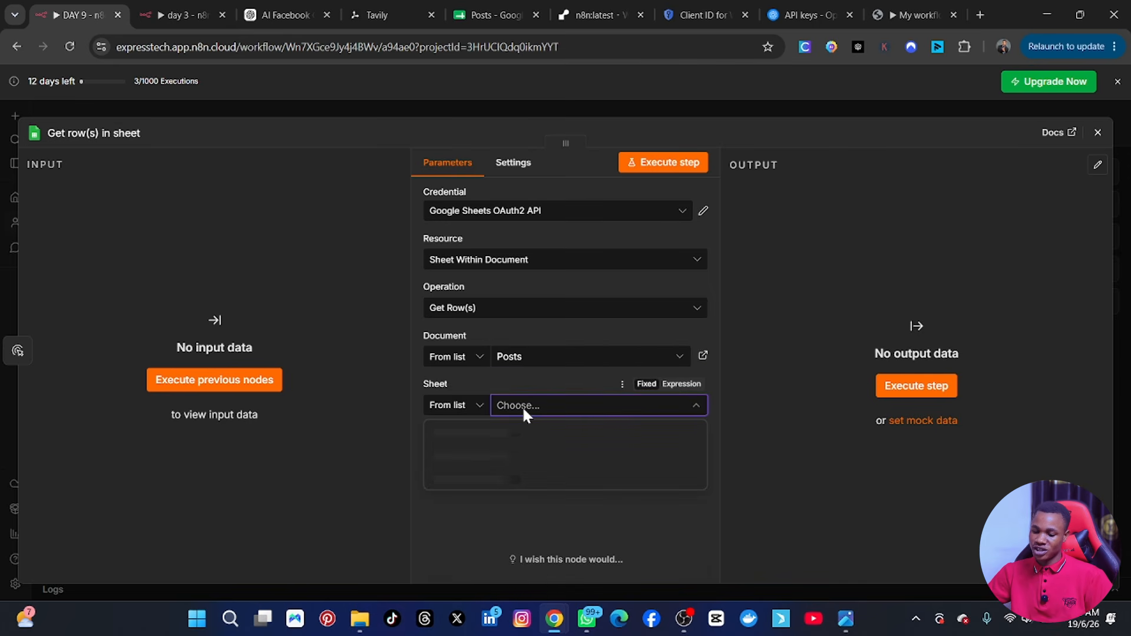
{"action": "left_click", "coordinate": [475, 434]}
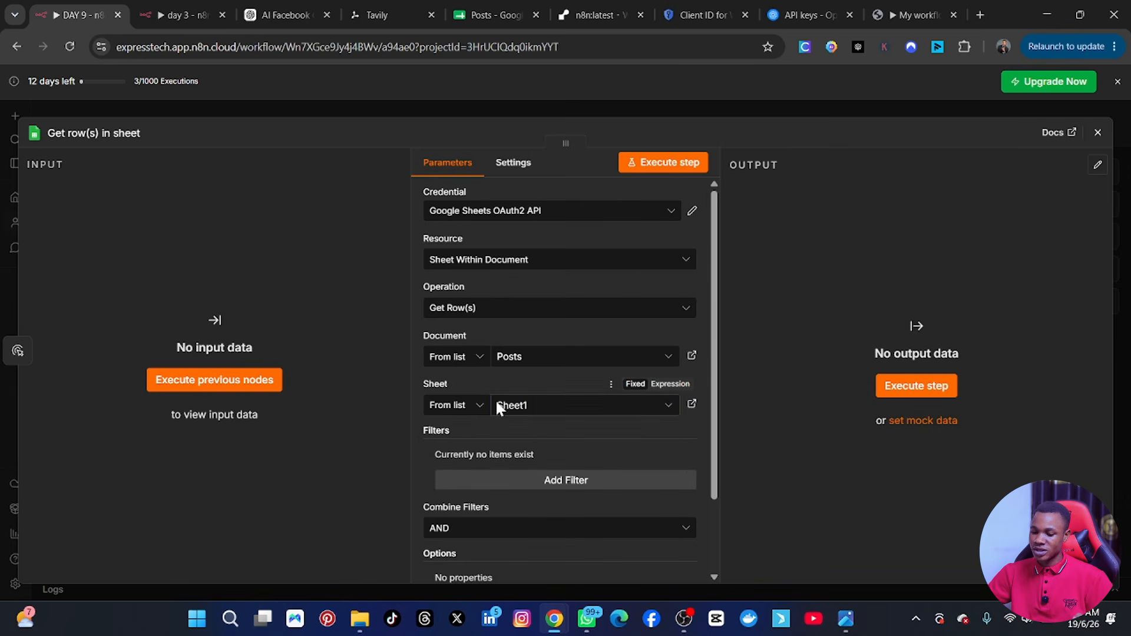
Check the columns in the Posts spreadsheet and add a filter to the node matching column Status with the value "To Do".
{"action": "scroll", "coordinate": [556, 455], "scroll_direction": "down", "scroll_amount": 2}
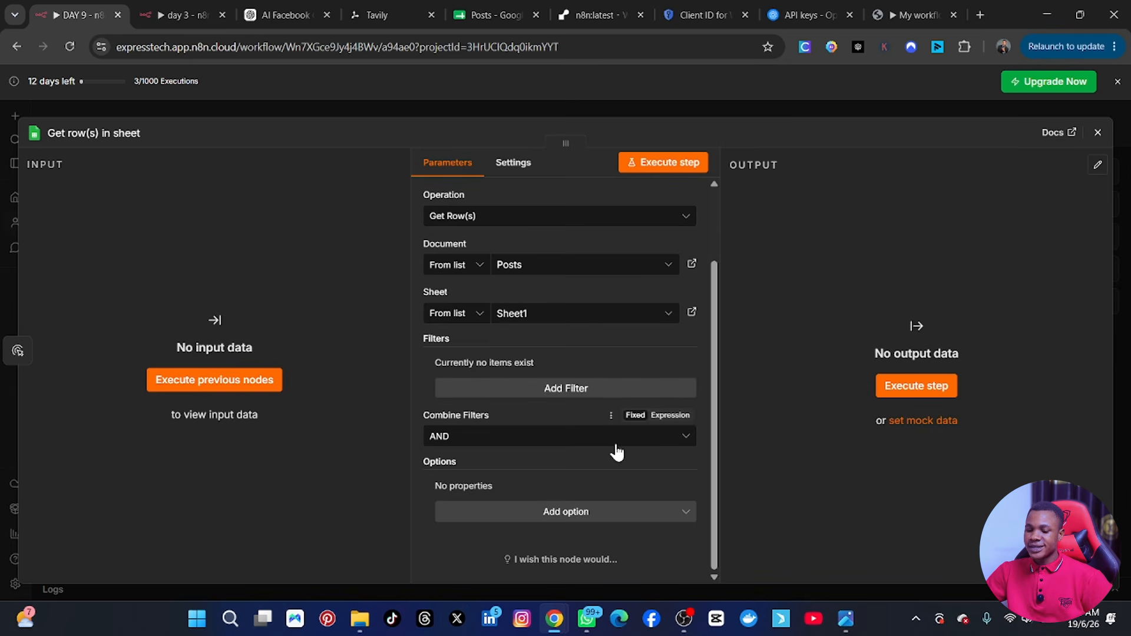
{"action": "left_click", "coordinate": [549, 396]}
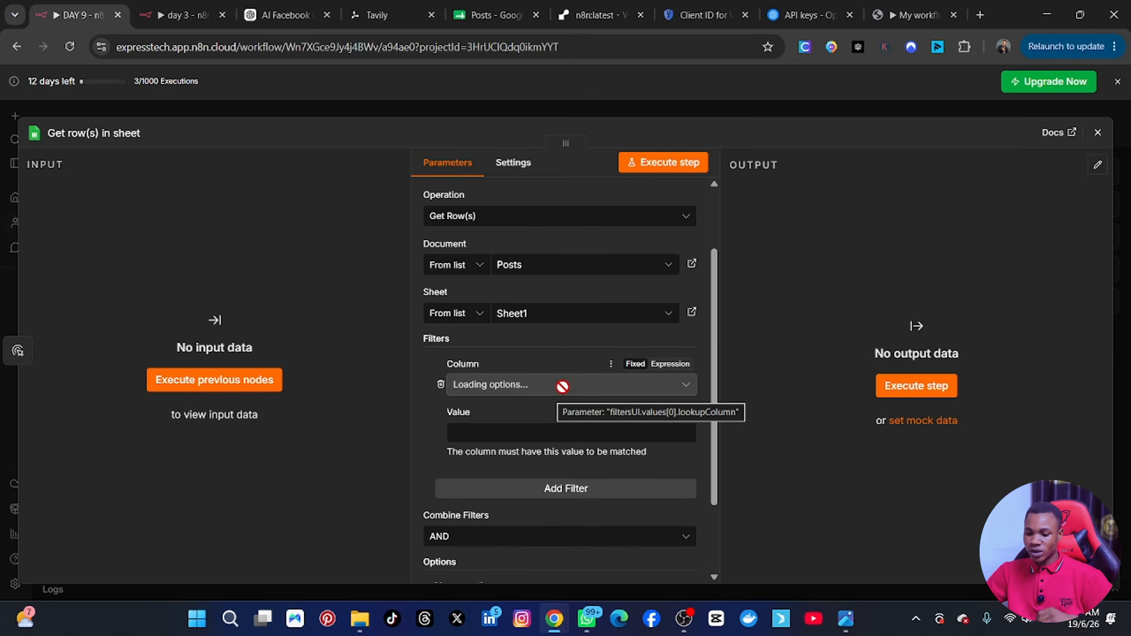
{"action": "left_click", "coordinate": [524, 388]}
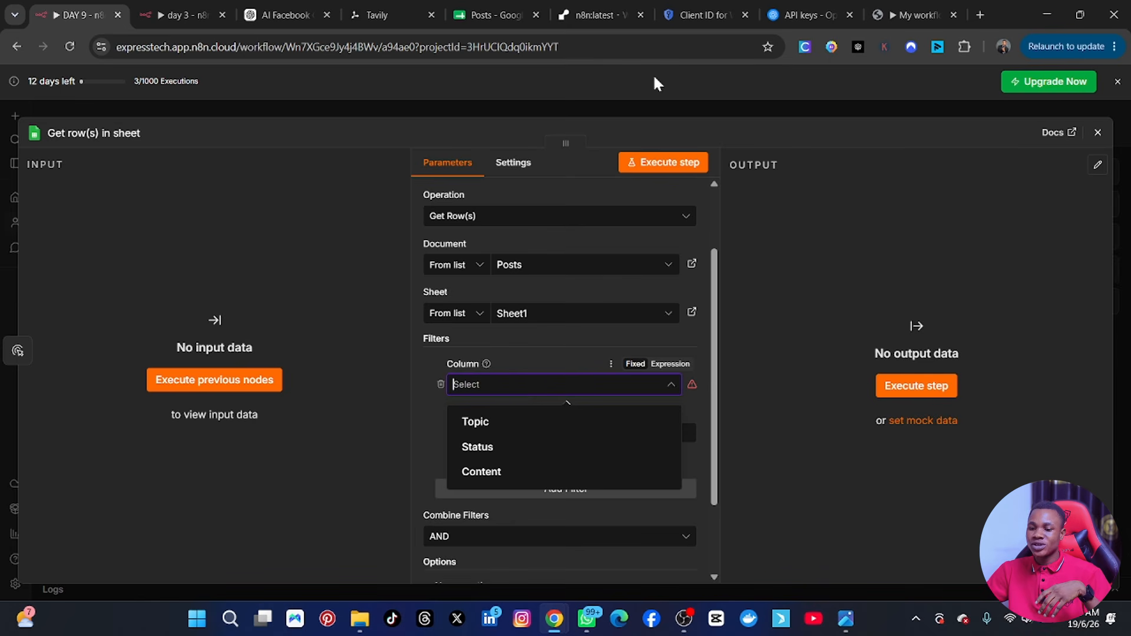
{"action": "left_click", "coordinate": [496, 13]}
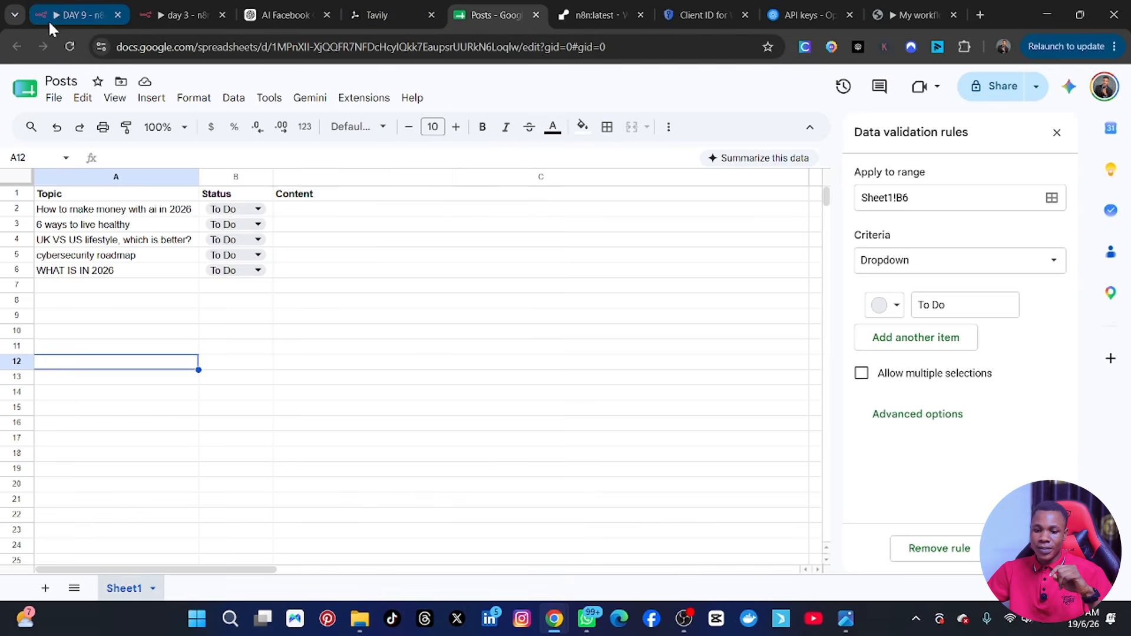
{"action": "left_click", "coordinate": [56, 14]}
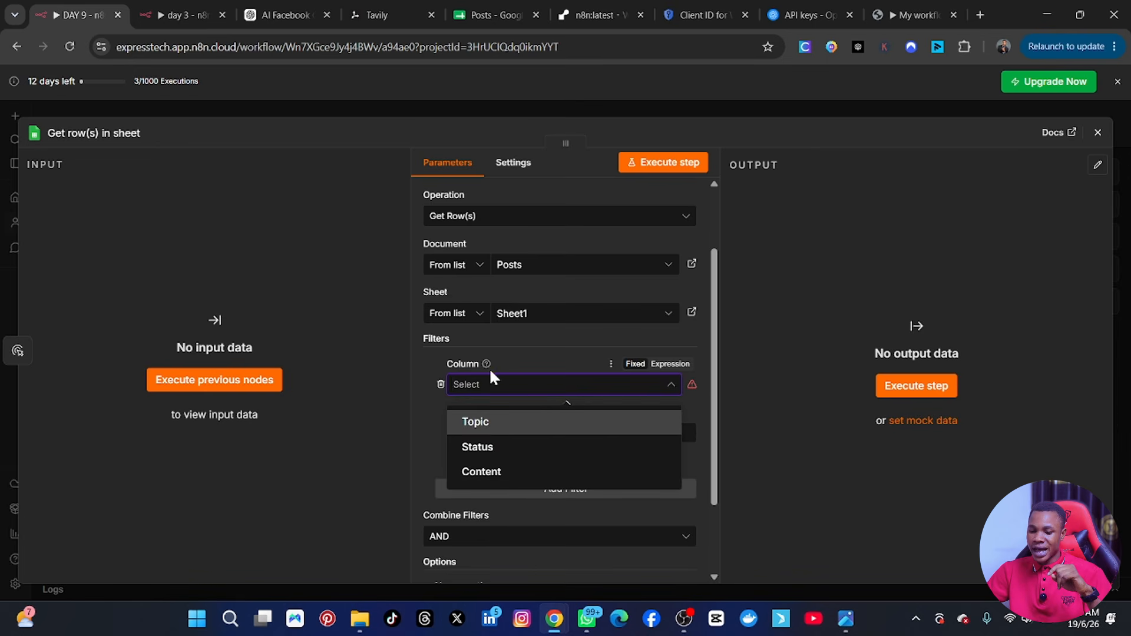
{"action": "left_click", "coordinate": [495, 448]}
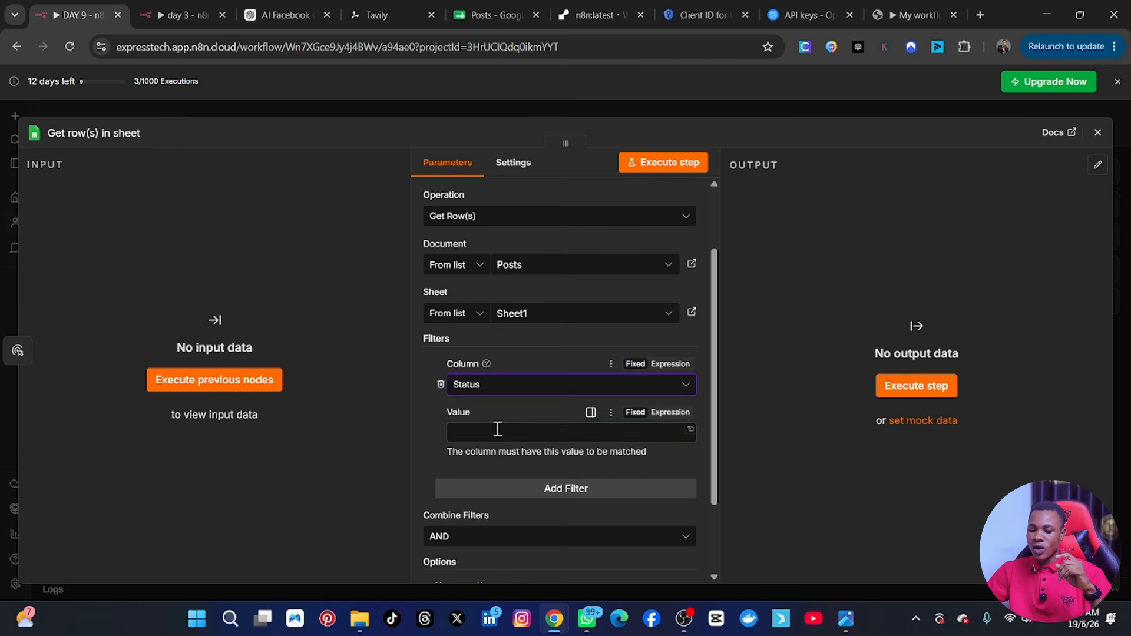
{"action": "left_click", "coordinate": [498, 431]}
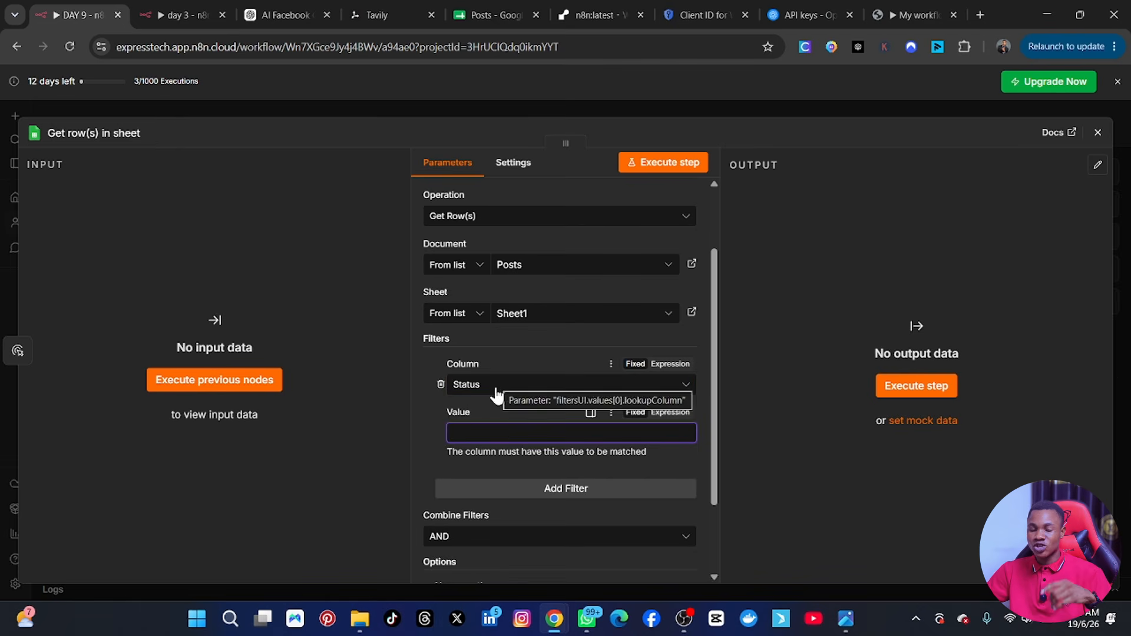
{"action": "type", "text": "t"}
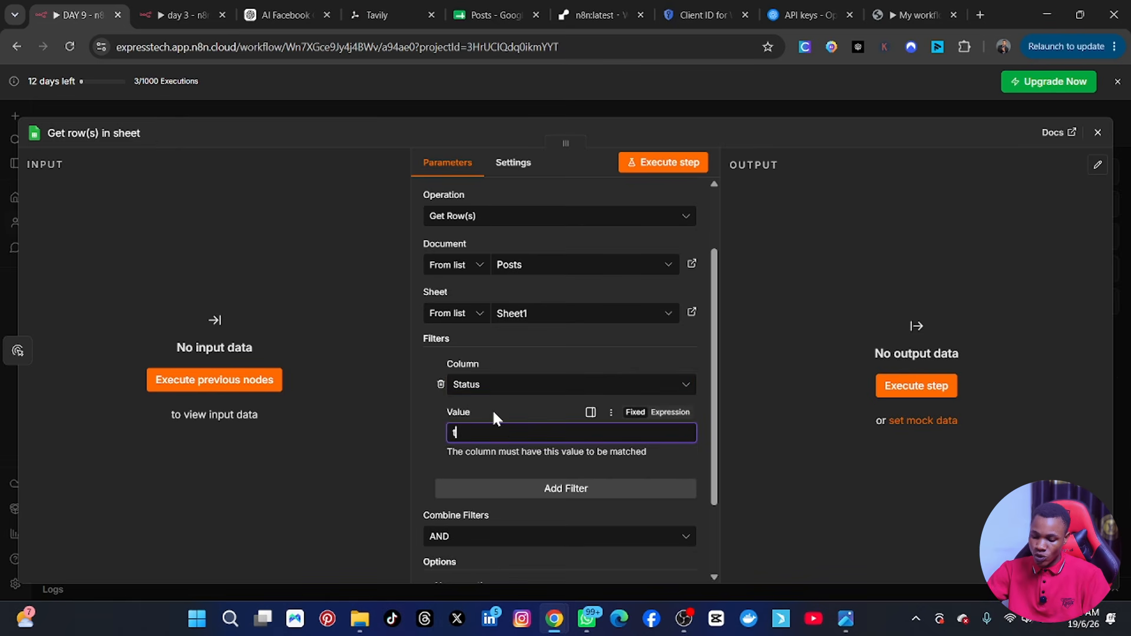
{"action": "key", "text": "BackSpace"}
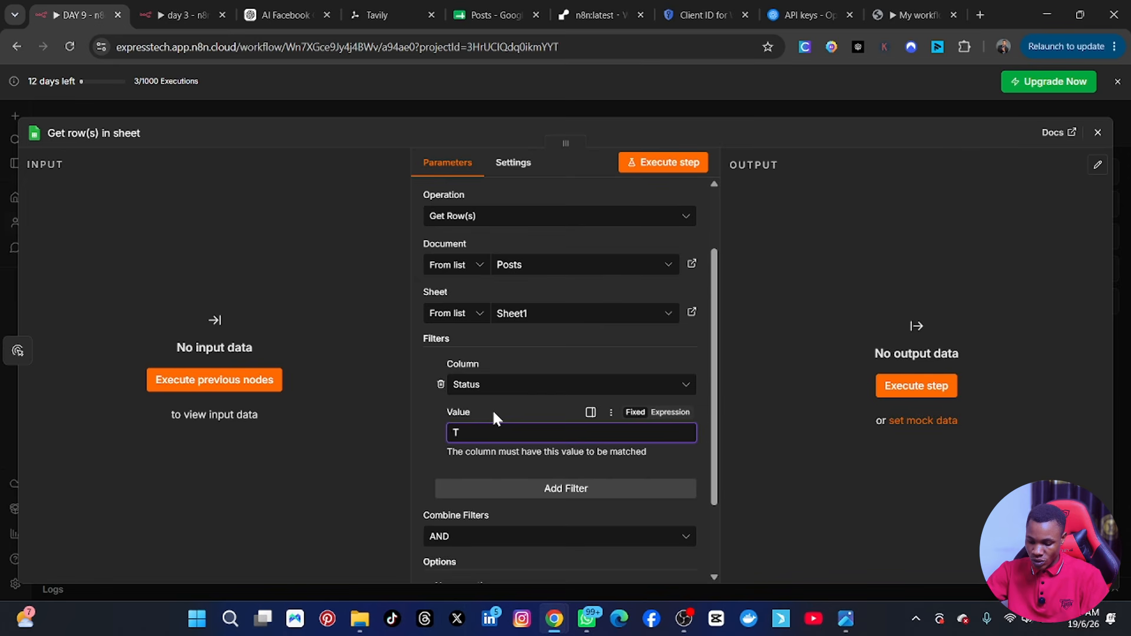
{"action": "type", "text": "To Do"}
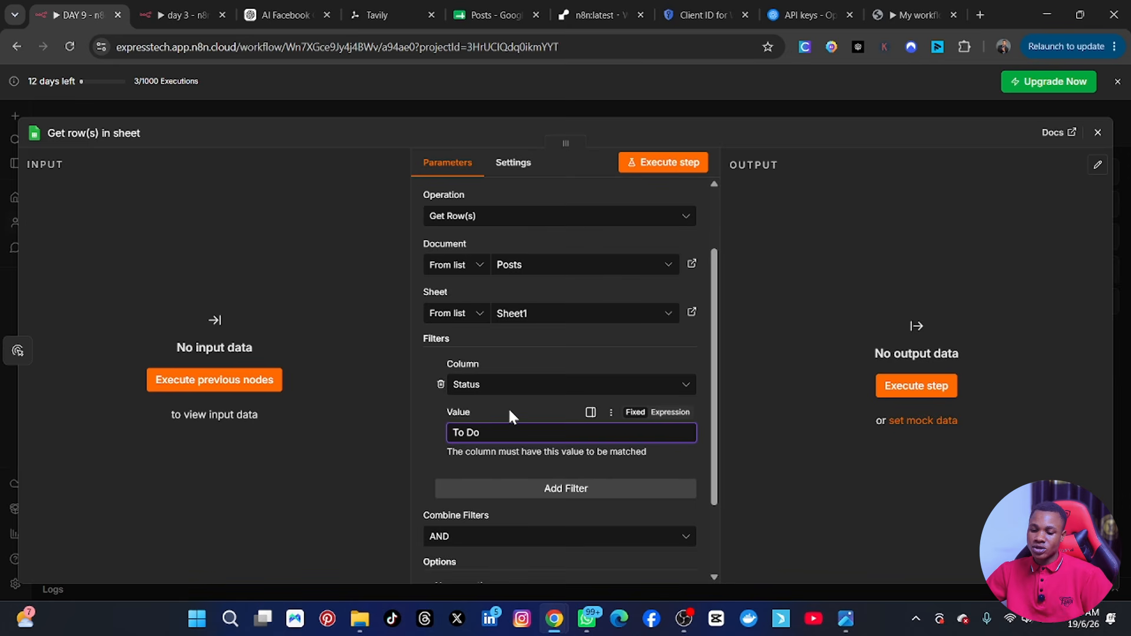
Review the node's parameters and execute the step to fetch the matching rows from the sheet.
{"action": "scroll", "coordinate": [450, 458], "scroll_direction": "down", "scroll_amount": 2}
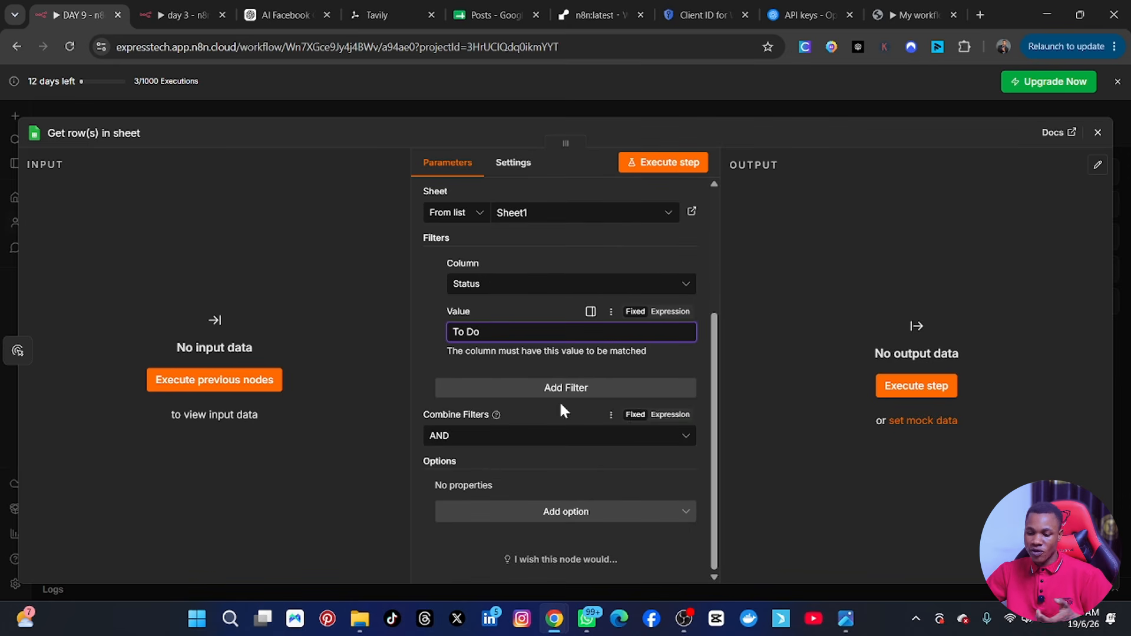
{"action": "scroll", "coordinate": [443, 455], "scroll_direction": "up", "scroll_amount": 4}
{"action": "scroll", "coordinate": [445, 454], "scroll_direction": "down", "scroll_amount": 2}
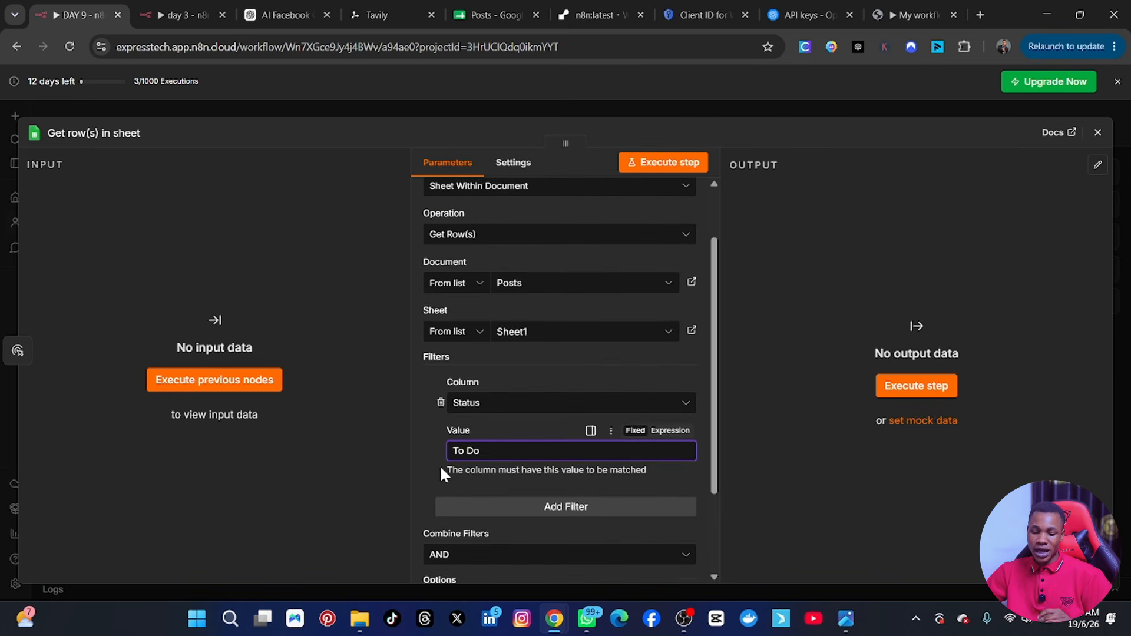
{"action": "left_click", "coordinate": [423, 440]}
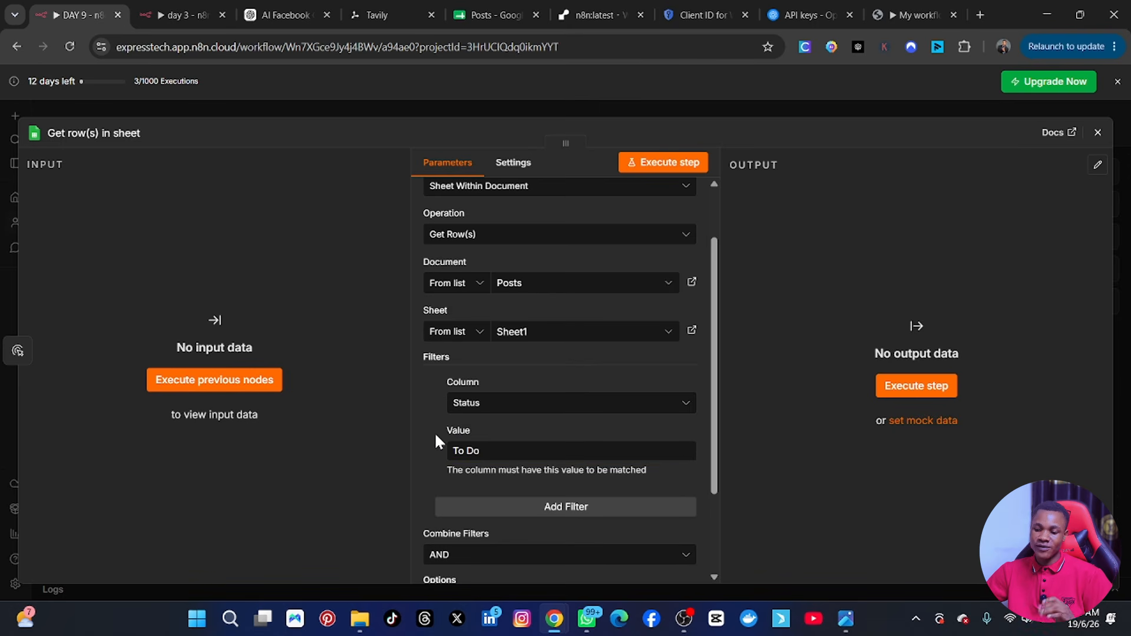
{"action": "left_click", "coordinate": [663, 163]}
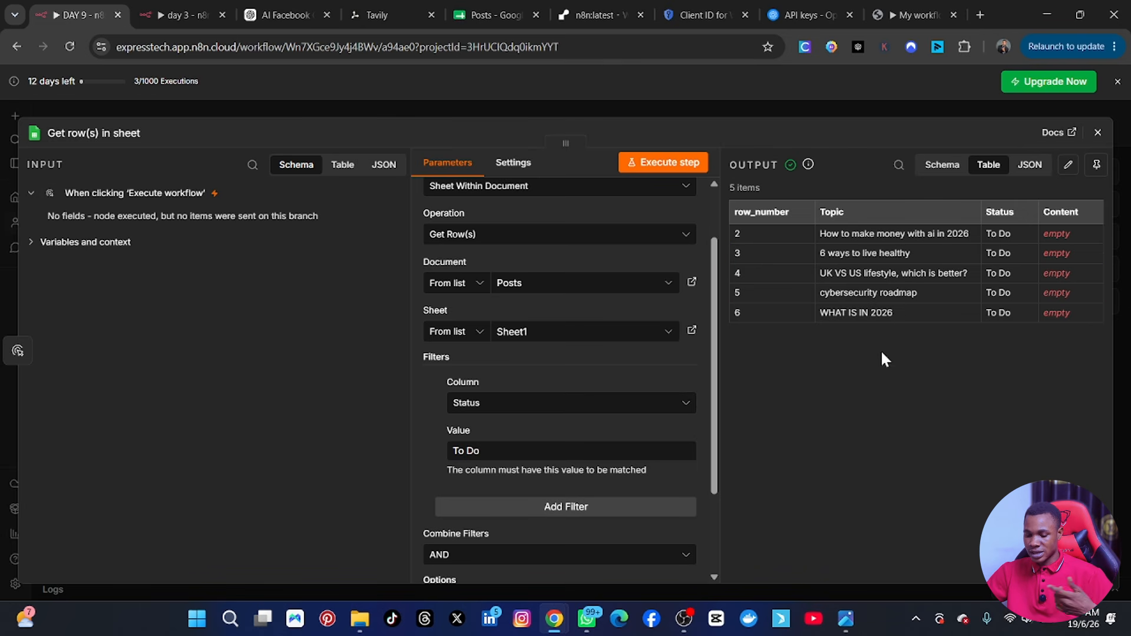
Add the Return only First Matching Row option to the Google Sheets node and enable it.
{"action": "scroll", "coordinate": [693, 439], "scroll_direction": "down", "scroll_amount": 2}
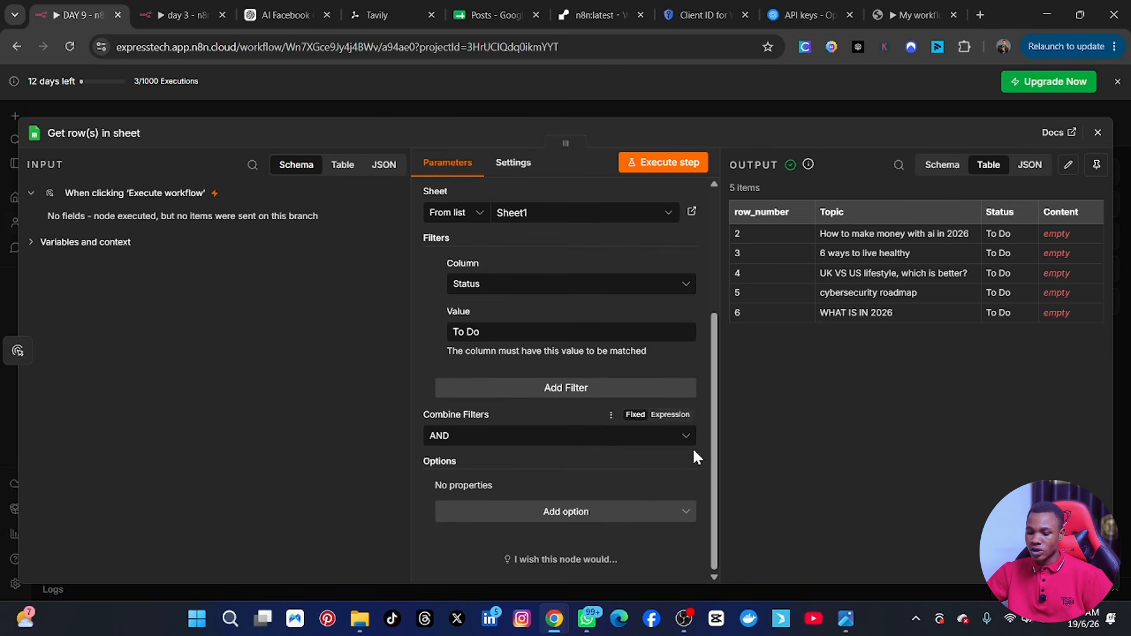
{"action": "left_click", "coordinate": [594, 517]}
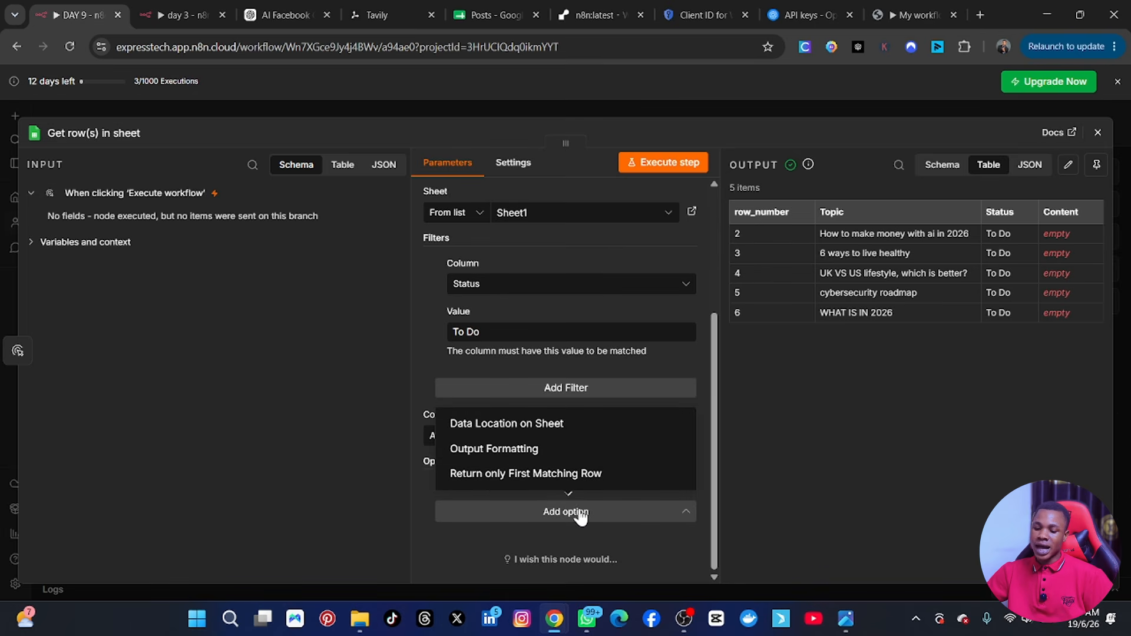
{"action": "left_click", "coordinate": [481, 475]}
{"action": "scroll", "coordinate": [487, 471], "scroll_direction": "down", "scroll_amount": 1}
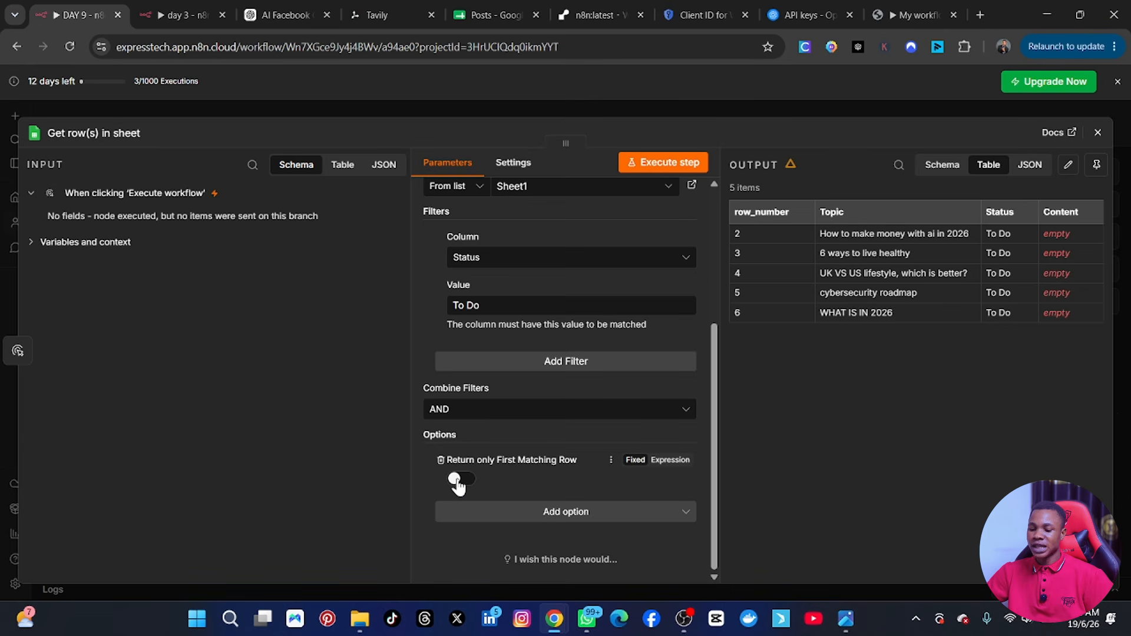
{"action": "left_click", "coordinate": [458, 482]}
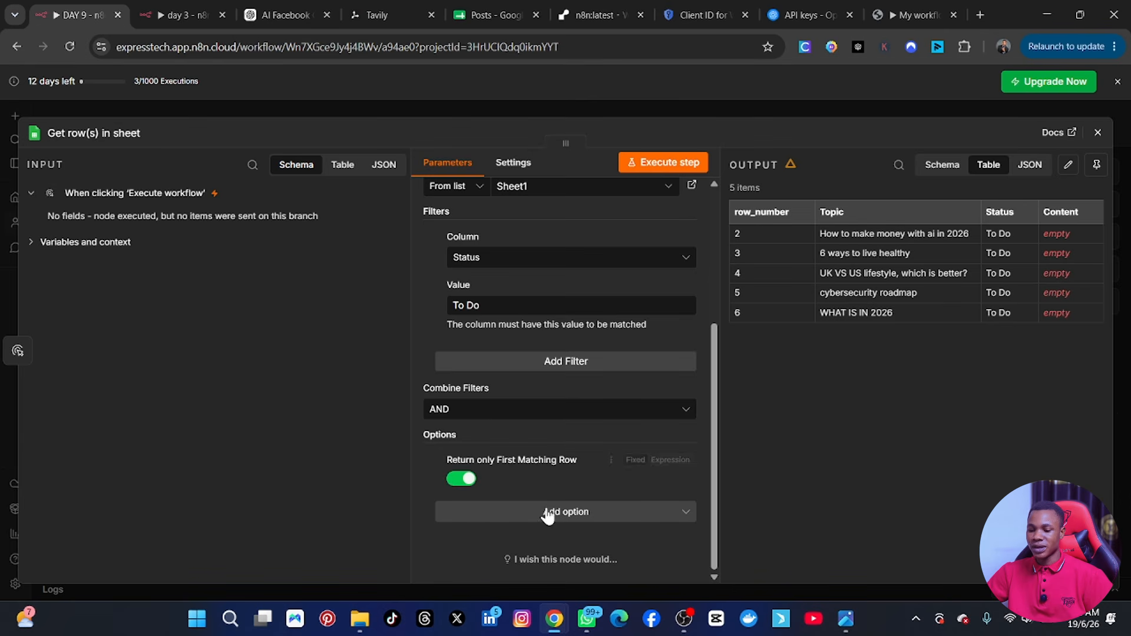
Execute the Get row(s) in sheet step again and close the node's settings.
{"action": "scroll", "coordinate": [594, 495], "scroll_direction": "up", "scroll_amount": 4}
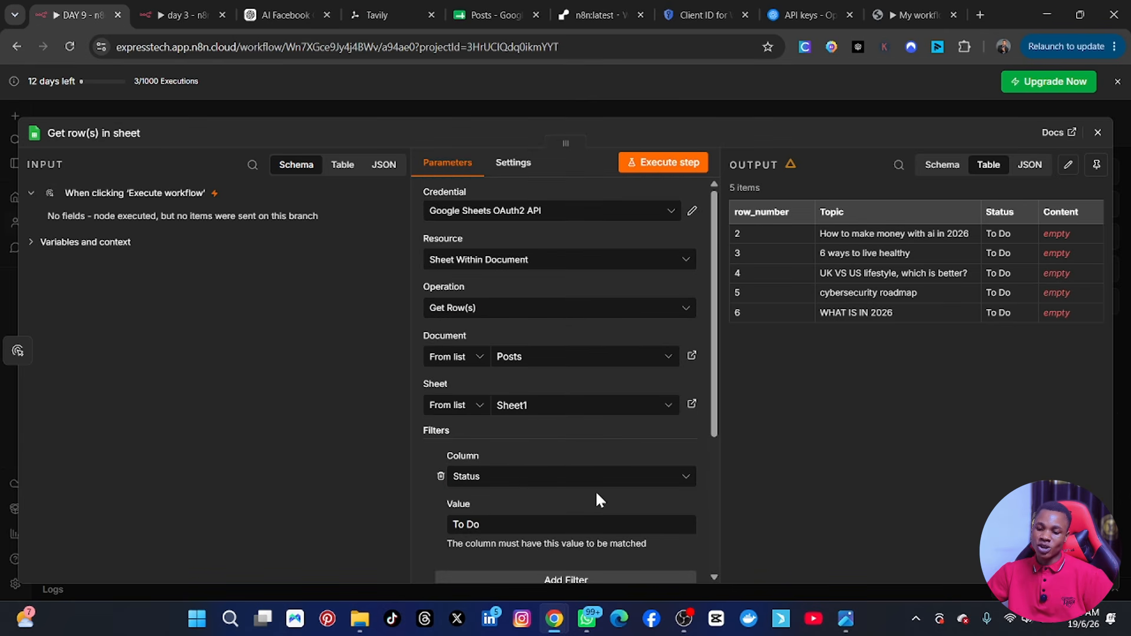
{"action": "left_click", "coordinate": [663, 164]}
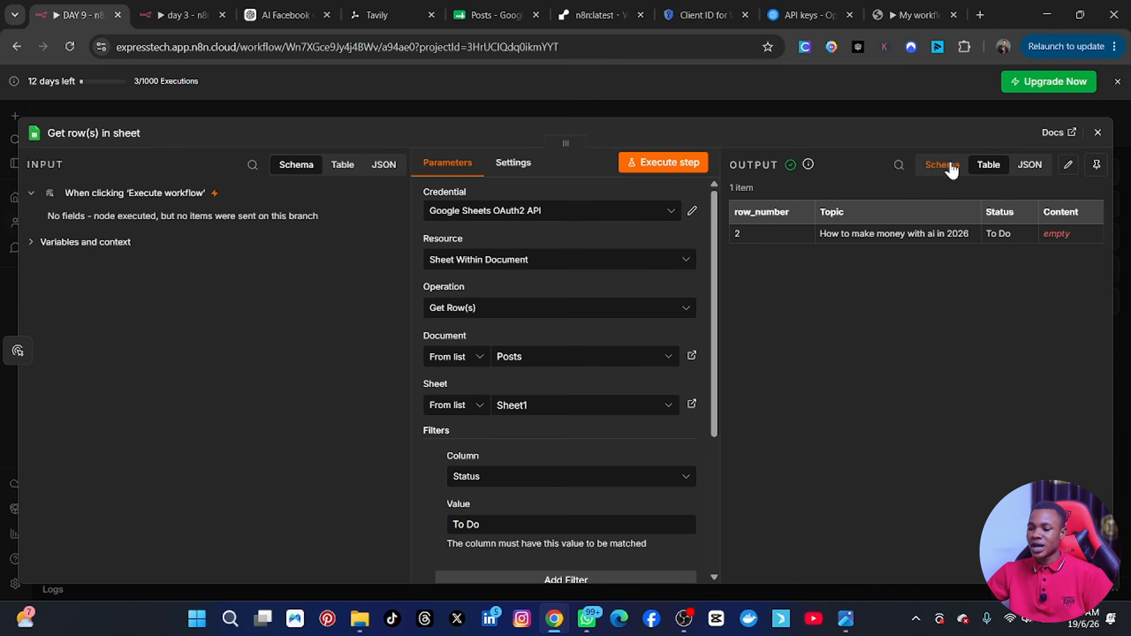
{"action": "left_click", "coordinate": [1098, 132]}
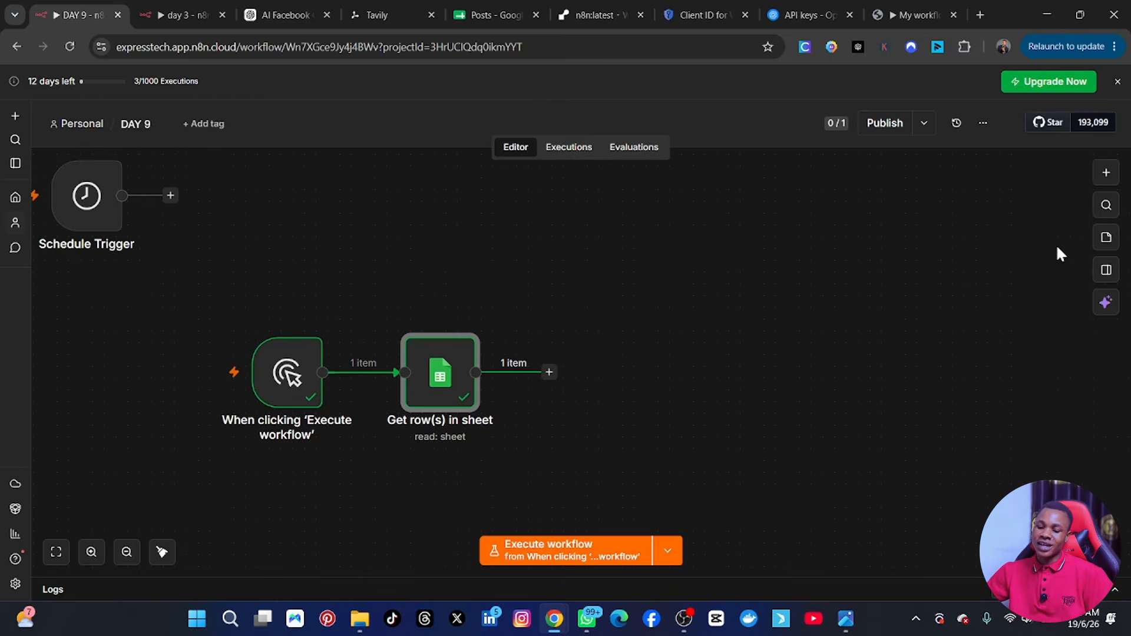
Move the manual trigger and Get row(s) in sheet nodes together slightly up and left on the canvas.
{"action": "left_click_drag", "start_coordinate": [208, 310], "coordinate": [534, 466]}
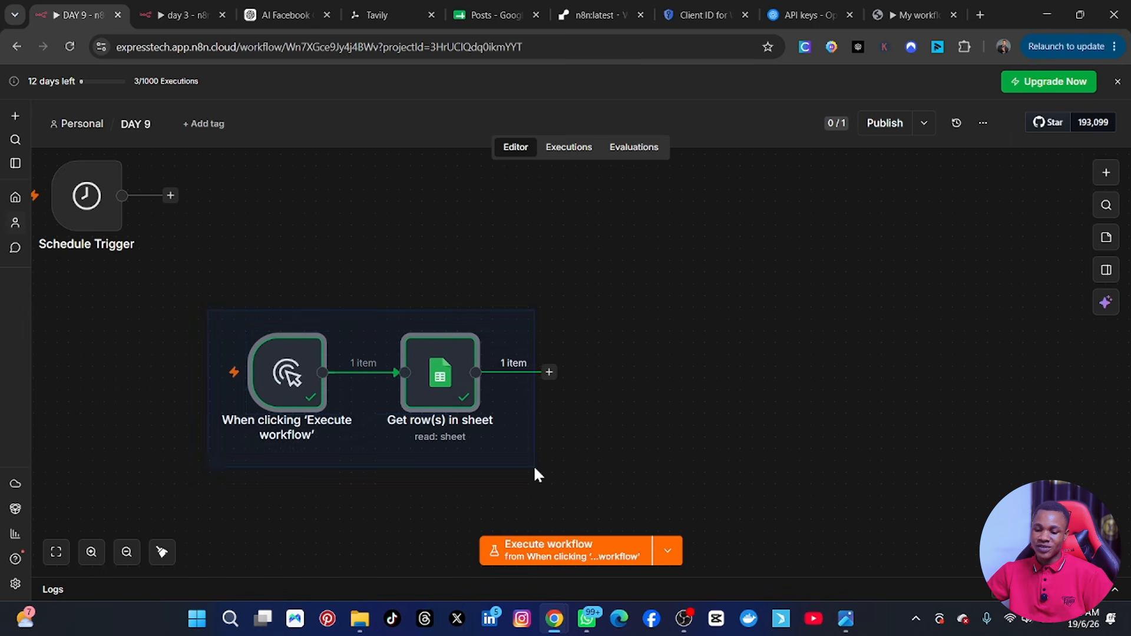
{"action": "mouse_move", "coordinate": [437, 384]}
{"action": "left_mouse_down"}
{"action": "mouse_move", "coordinate": [437, 336]}
{"action": "mouse_move", "coordinate": [409, 359]}
{"action": "mouse_move", "coordinate": [422, 368]}
{"action": "left_mouse_up"}
{"action": "left_click", "coordinate": [742, 324]}
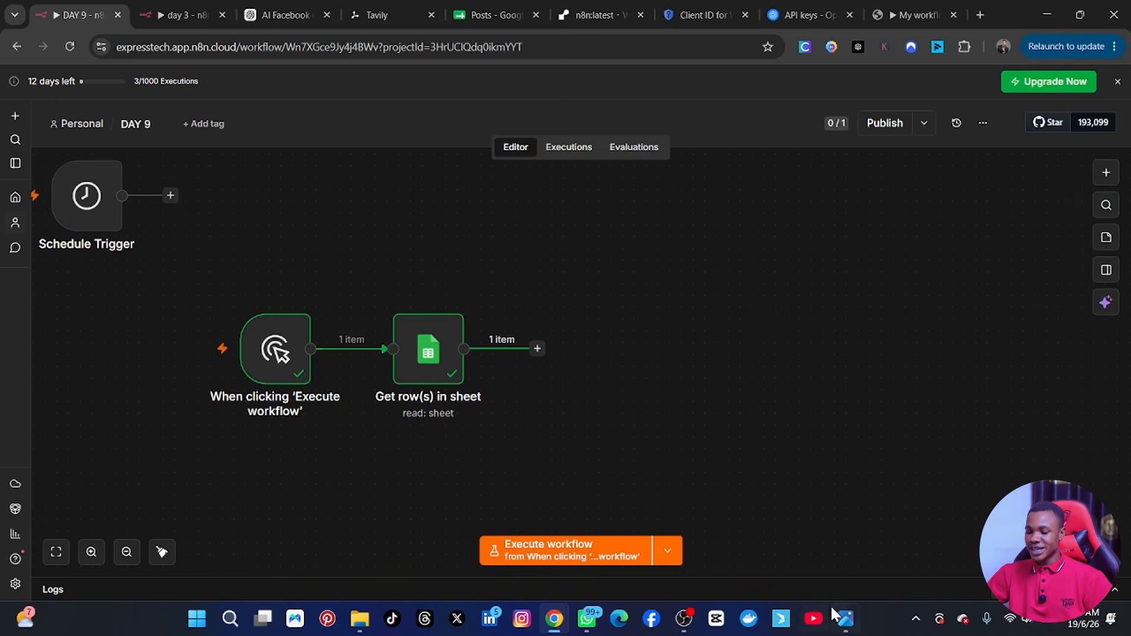
Check the reference workflow image, and add an HTTP Request node after the Get row(s) in sheet node.
{"action": "left_click", "coordinate": [846, 619]}
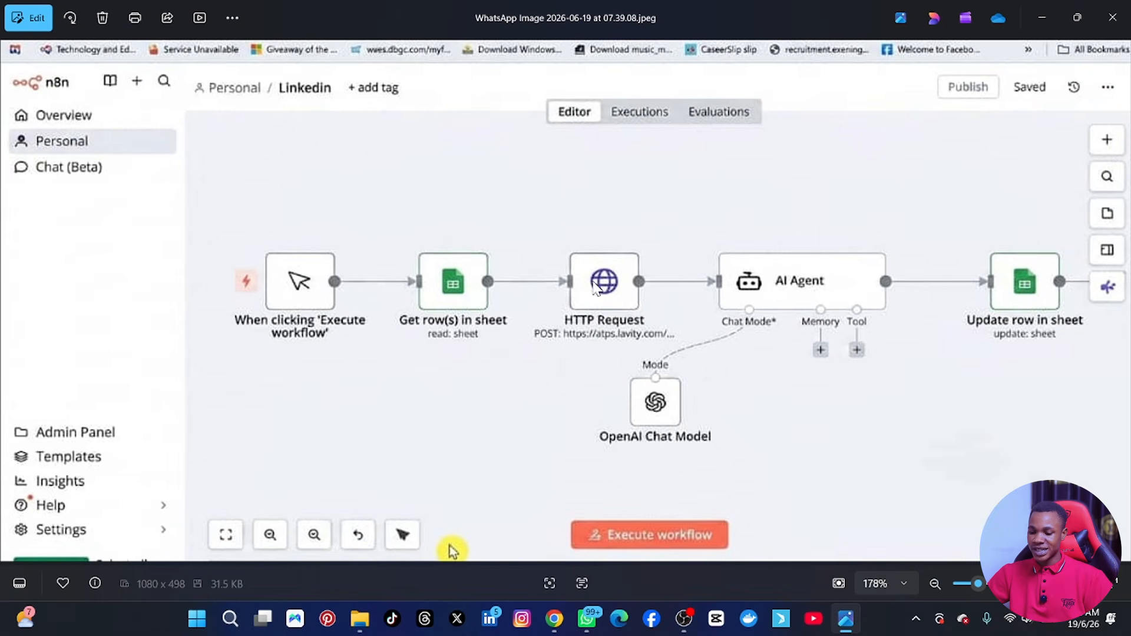
{"action": "left_click", "coordinate": [837, 626]}
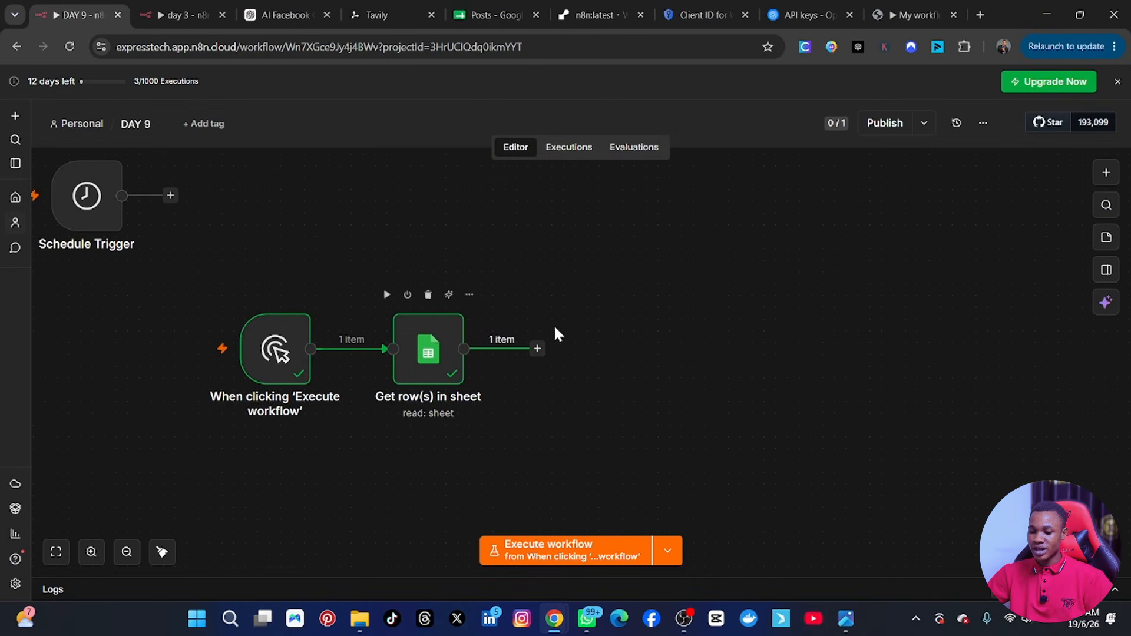
{"action": "left_click", "coordinate": [535, 350]}
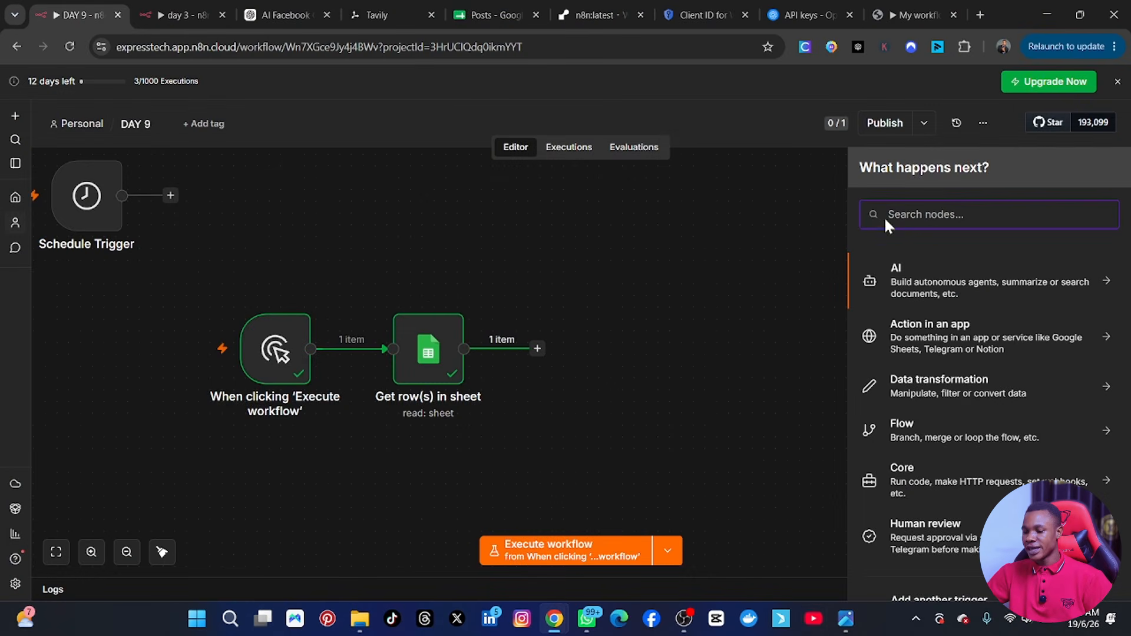
{"action": "type", "text": "http"}
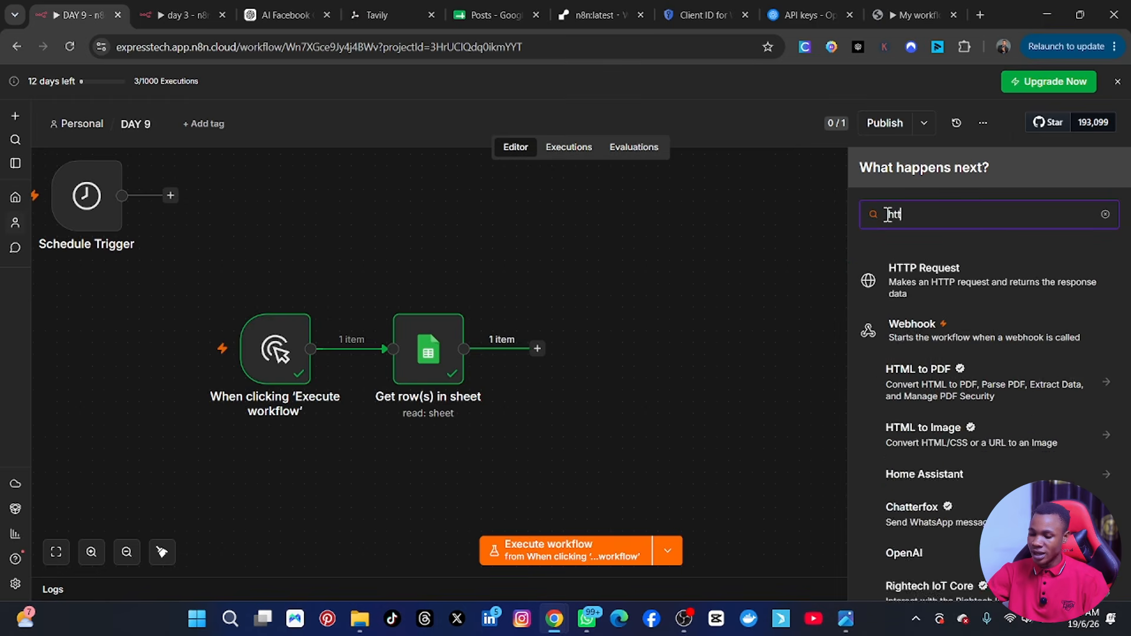
{"action": "left_click", "coordinate": [946, 285]}
{"action": "left_click", "coordinate": [944, 281]}
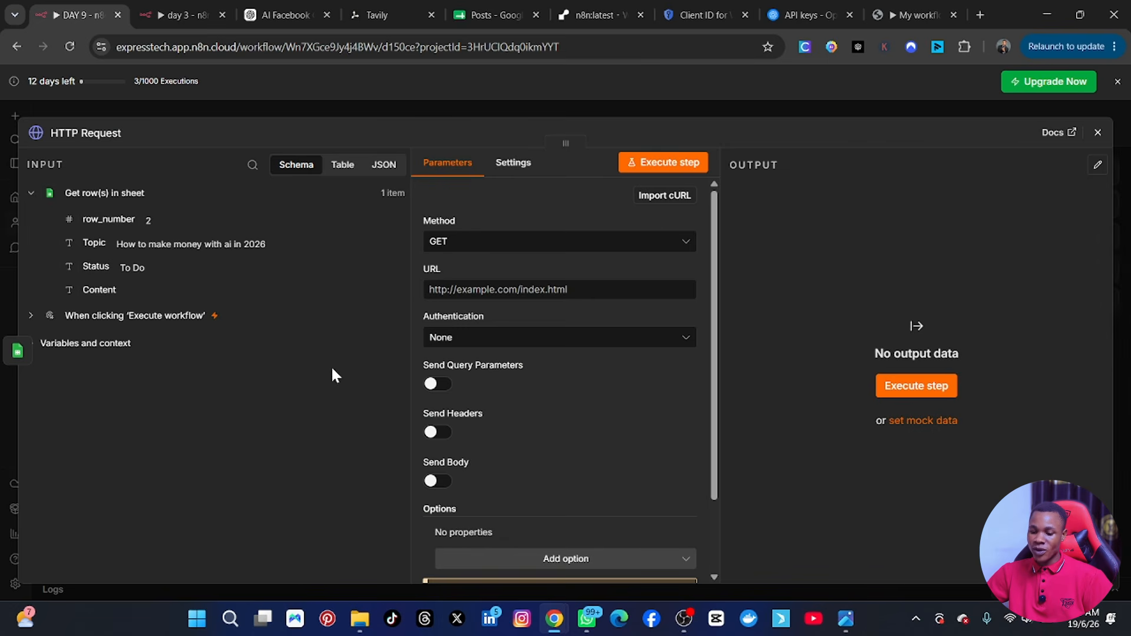
Keep GET as the request method and review the HTTP Request node's URL, authentication, query, header and body settings.
{"action": "left_click", "coordinate": [463, 243]}
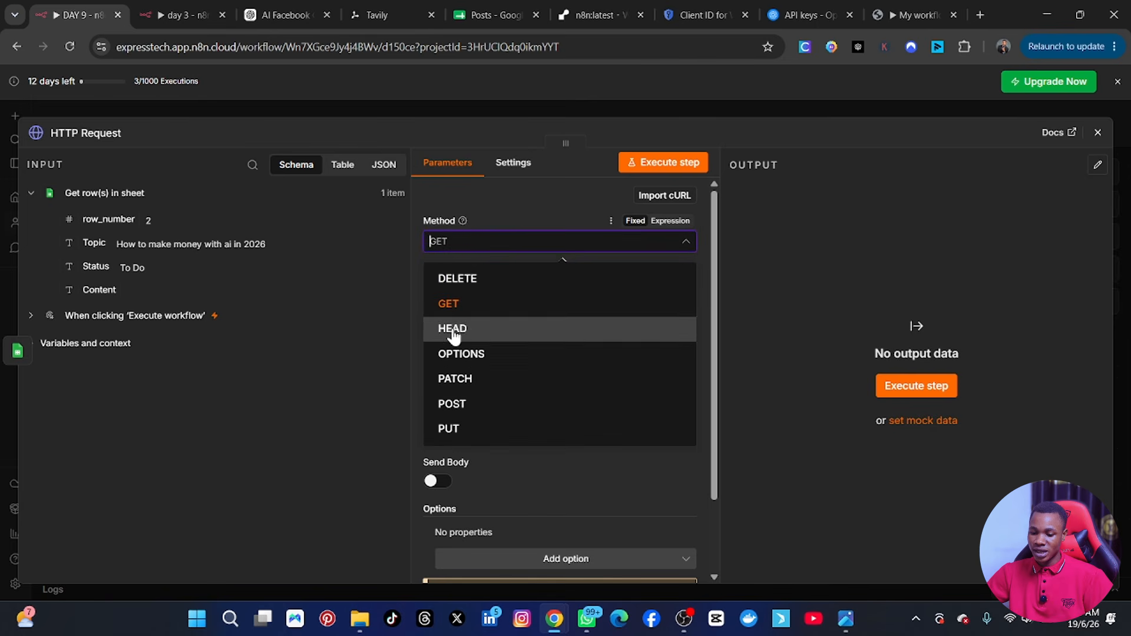
{"action": "left_click", "coordinate": [465, 304]}
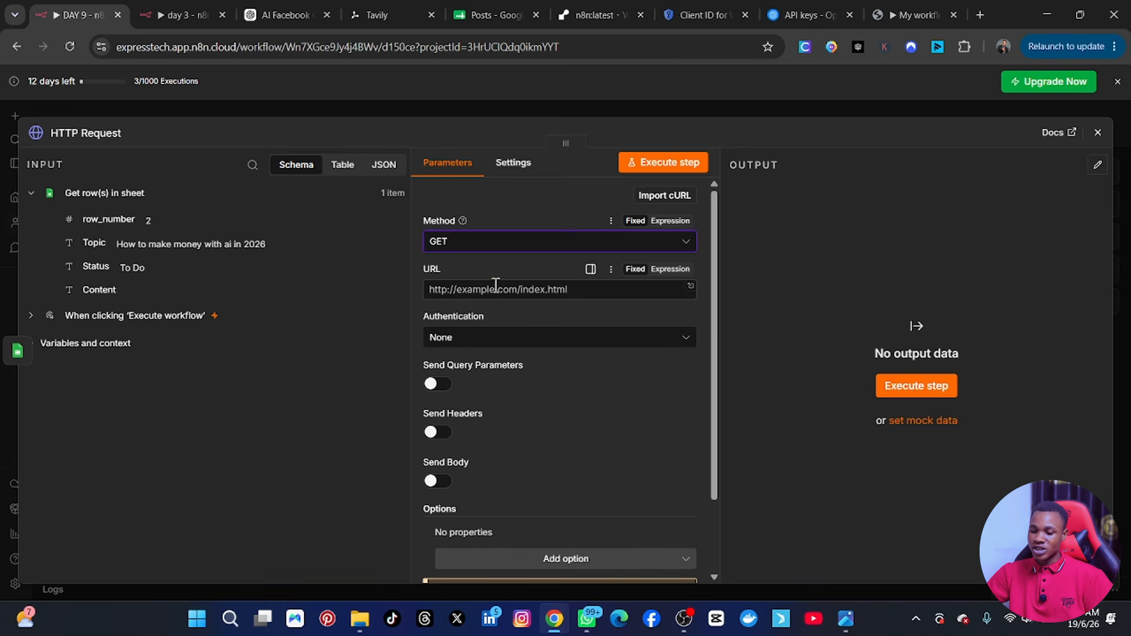
{"action": "left_click", "coordinate": [495, 289]}
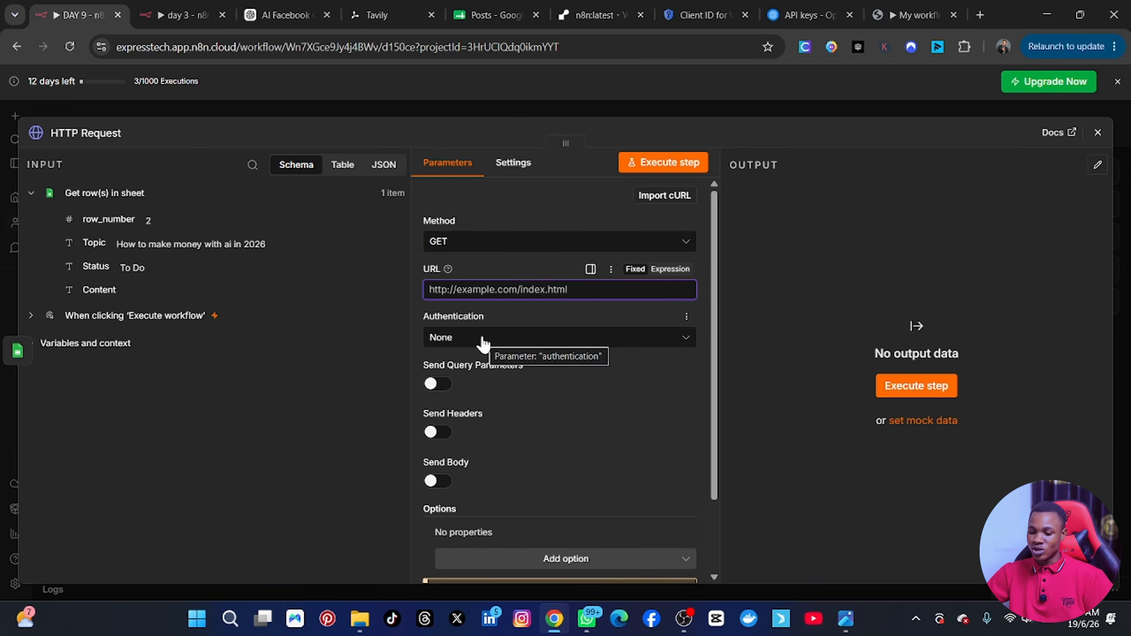
{"action": "scroll", "coordinate": [484, 345], "scroll_direction": "down", "scroll_amount": 1}
{"action": "scroll", "coordinate": [482, 346], "scroll_direction": "up", "scroll_amount": 1}
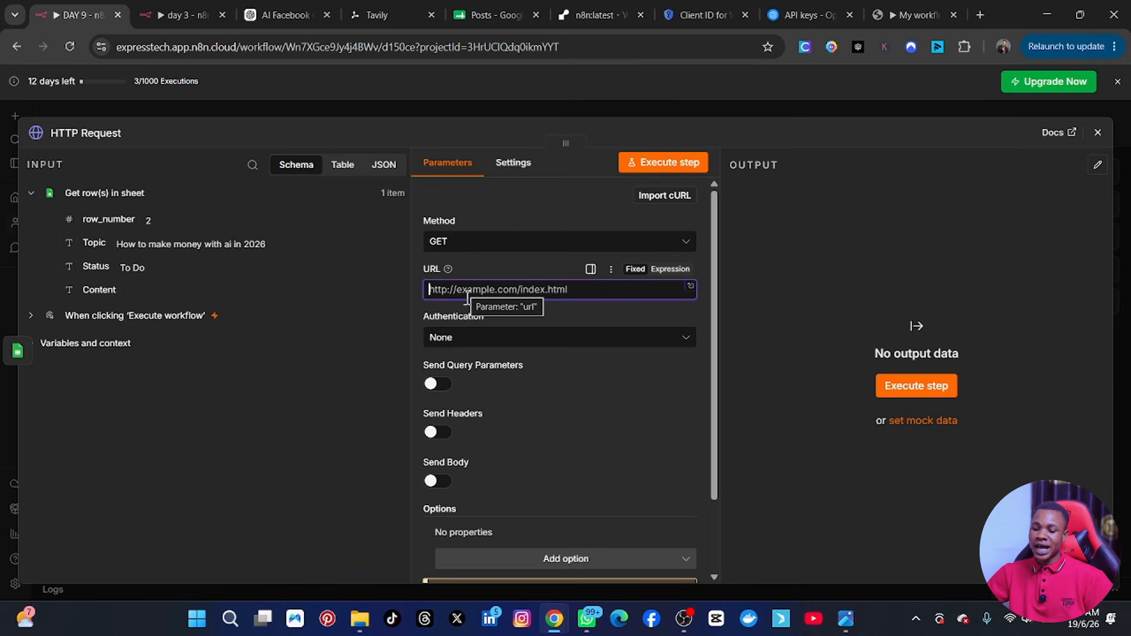
{"action": "scroll", "coordinate": [462, 260], "scroll_direction": "down", "scroll_amount": 2}
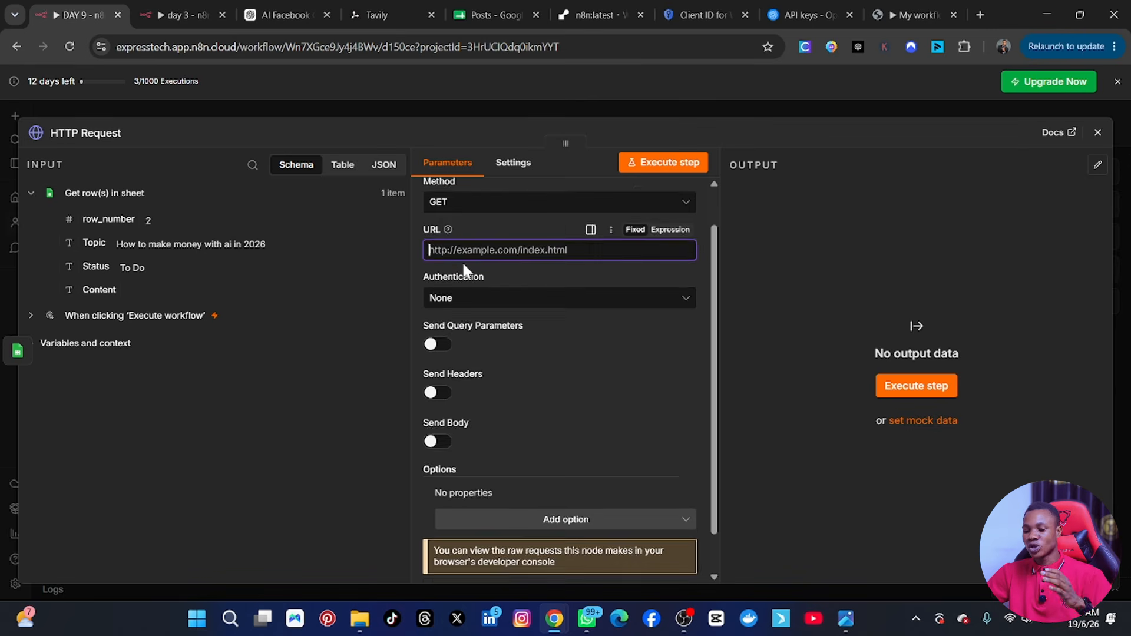
{"action": "scroll", "coordinate": [469, 339], "scroll_direction": "up", "scroll_amount": 2}
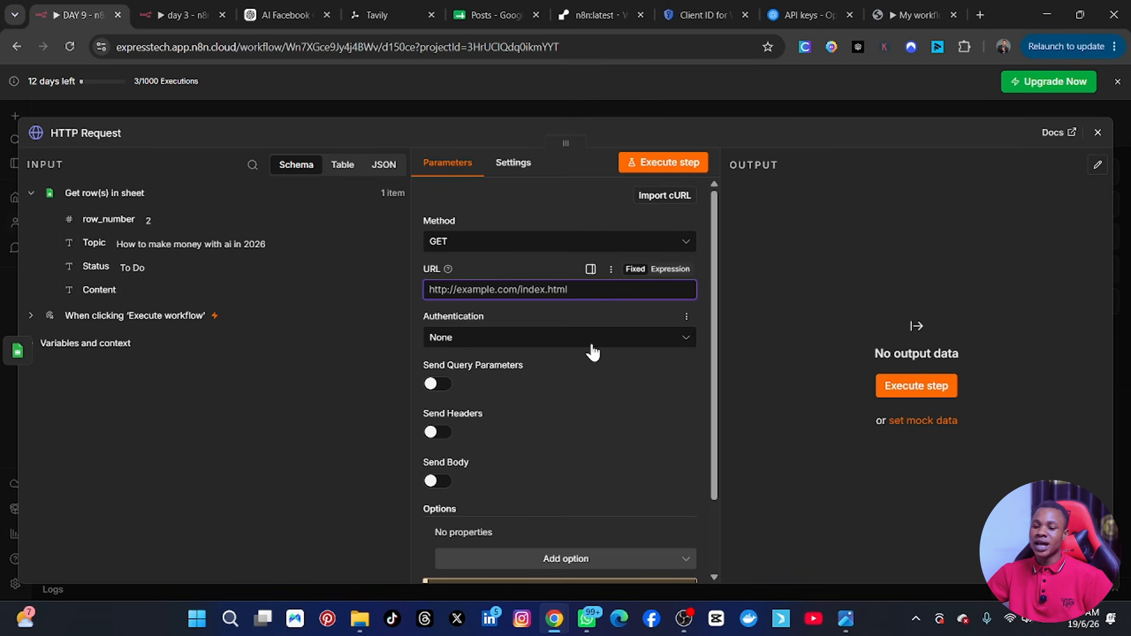
{"action": "scroll", "coordinate": [584, 370], "scroll_direction": "down", "scroll_amount": 1}
{"action": "scroll", "coordinate": [582, 368], "scroll_direction": "up", "scroll_amount": 1}
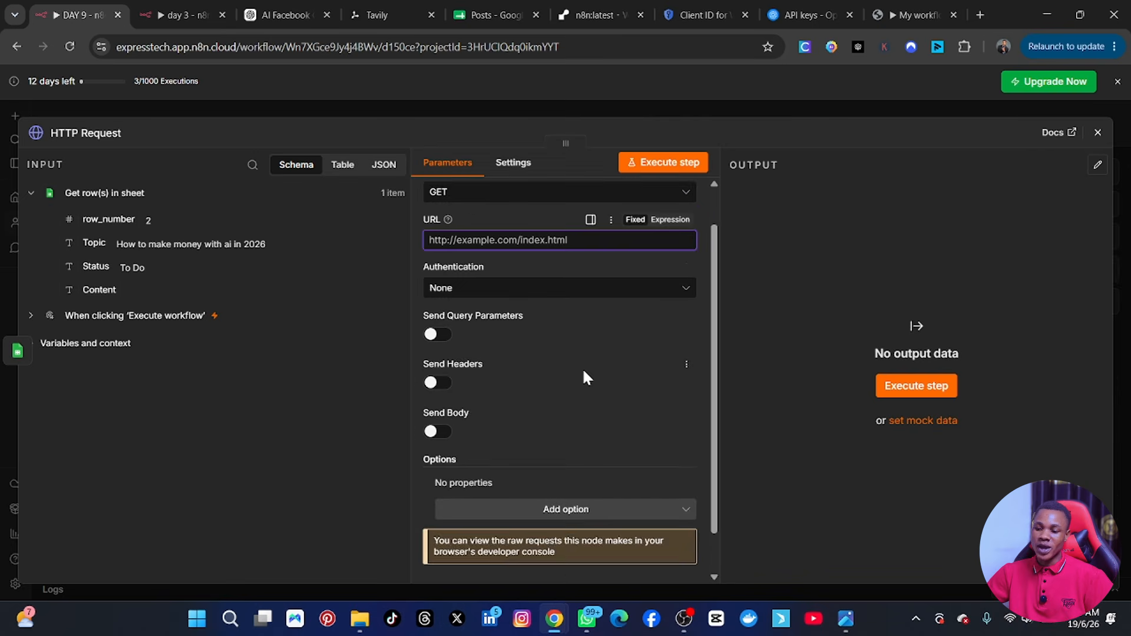
Switch to the Tavily website and log in with the first listed Google account.
{"action": "left_click", "coordinate": [377, 17]}
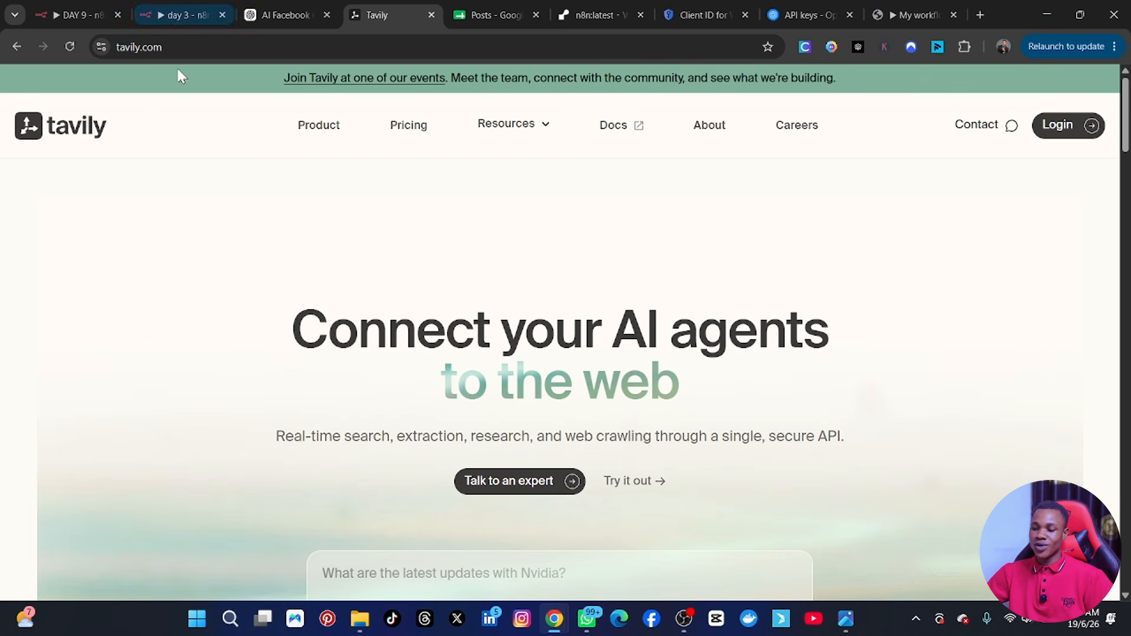
{"action": "scroll", "coordinate": [804, 286], "scroll_direction": "down", "scroll_amount": 4}
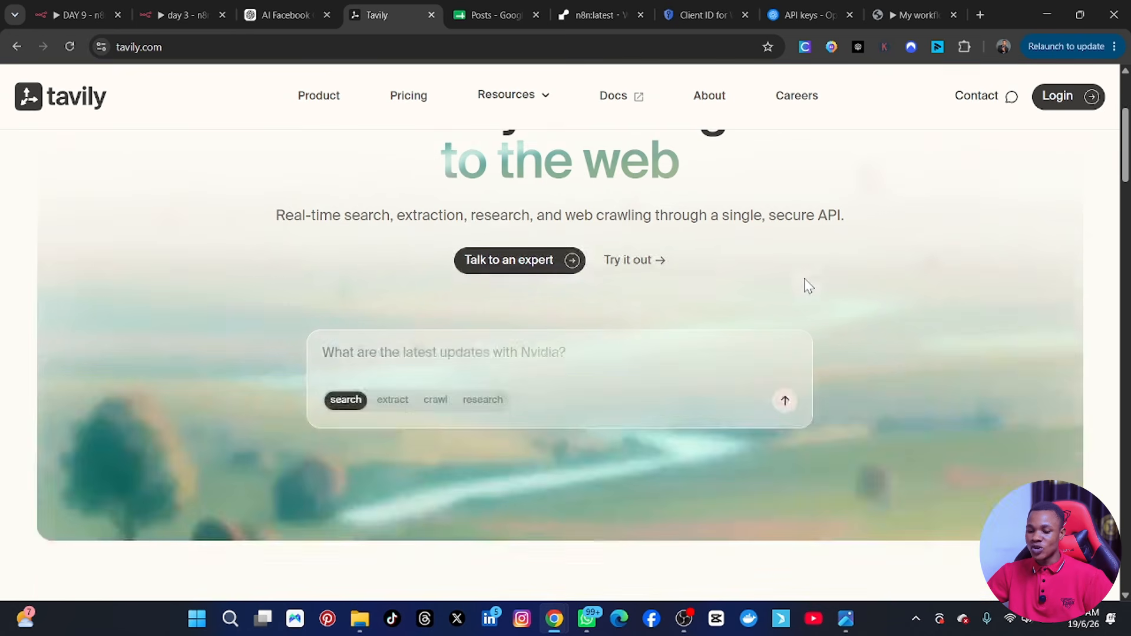
{"action": "scroll", "coordinate": [884, 235], "scroll_direction": "up", "scroll_amount": 4}
{"action": "left_click", "coordinate": [1055, 131]}
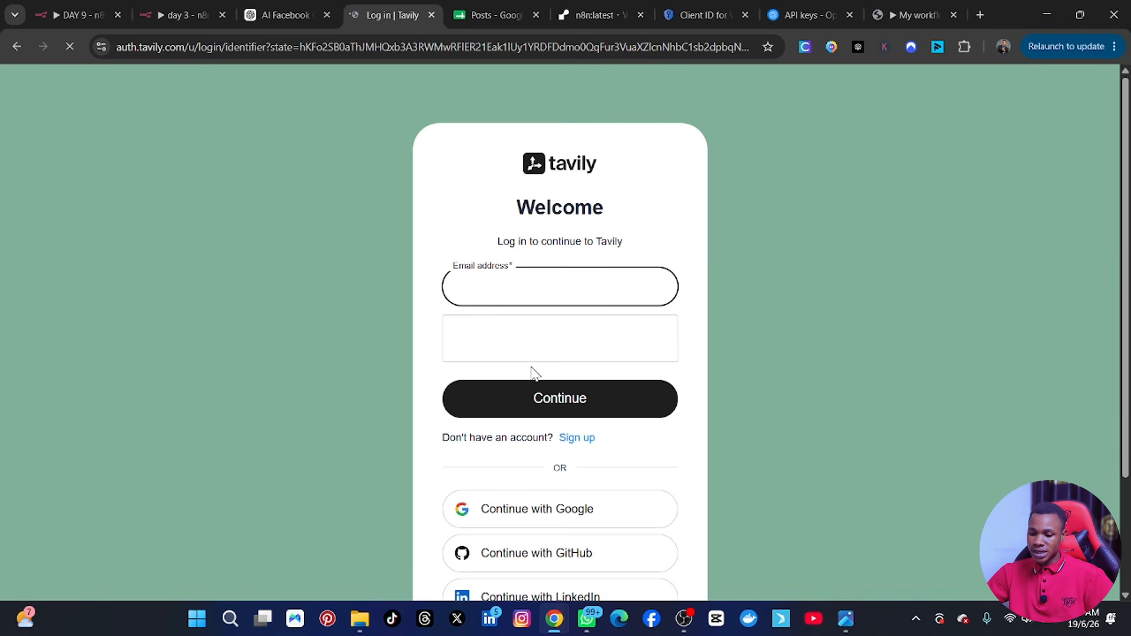
{"action": "scroll", "coordinate": [563, 504], "scroll_direction": "down", "scroll_amount": 1}
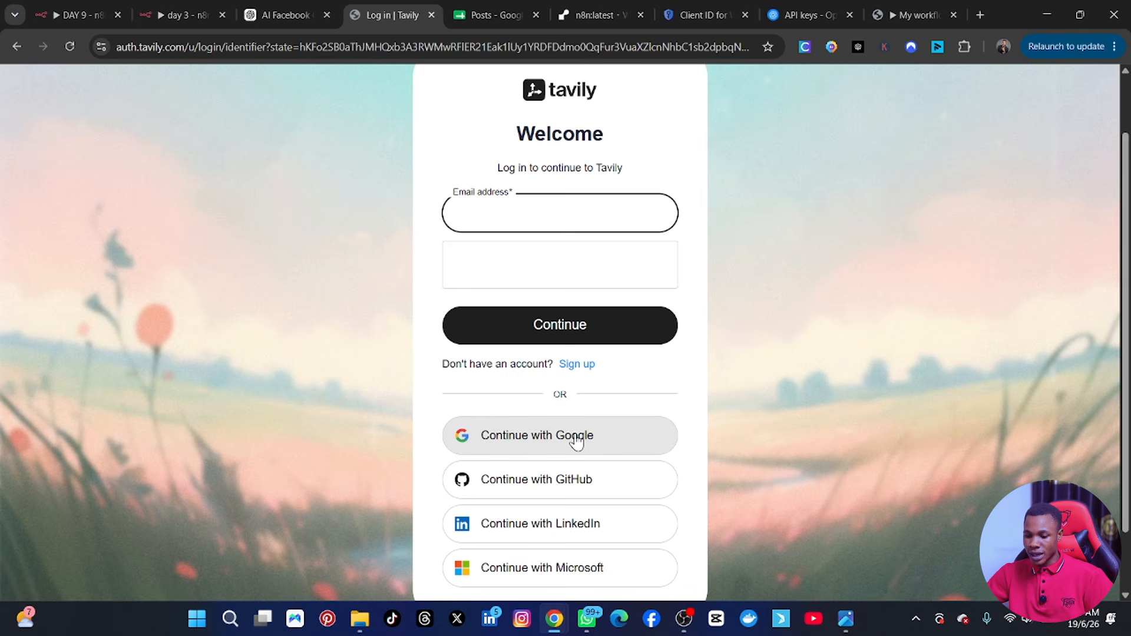
{"action": "left_click", "coordinate": [577, 441]}
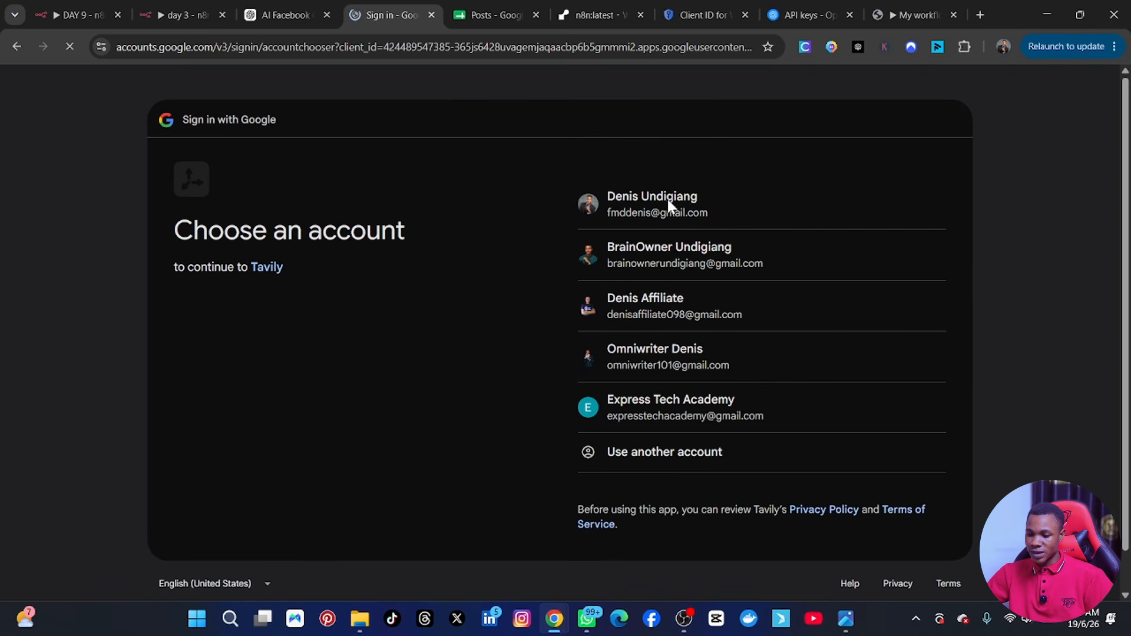
{"action": "left_click", "coordinate": [672, 205]}
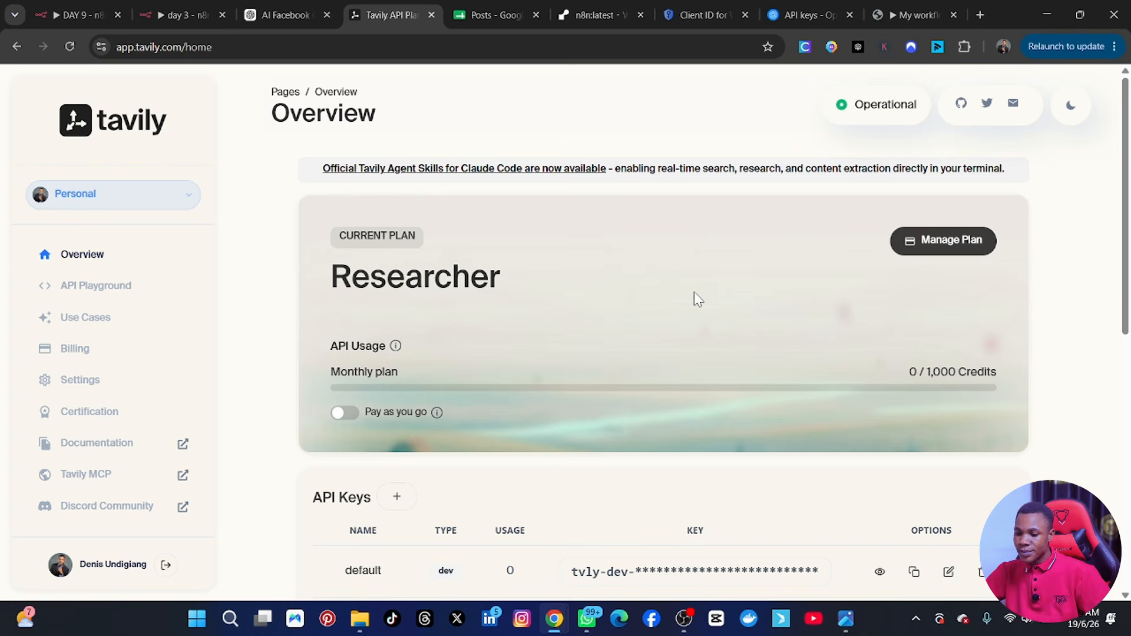
Create a Development API key named "Facebook post" in Tavily and copy the new key.
{"action": "scroll", "coordinate": [714, 415], "scroll_direction": "down", "scroll_amount": 1}
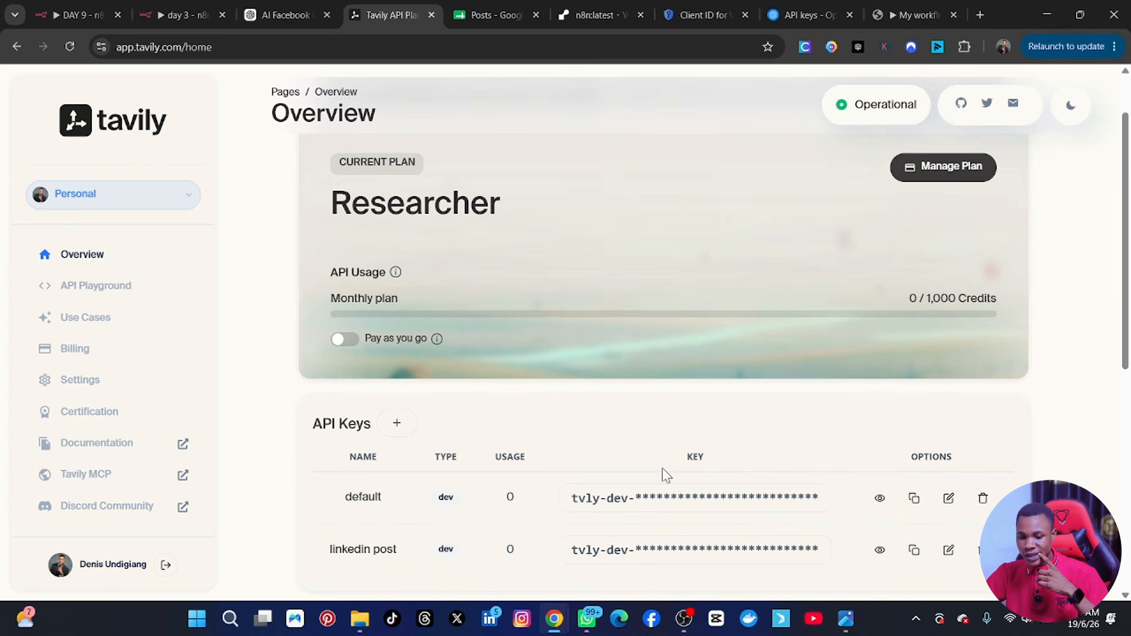
{"action": "scroll", "coordinate": [664, 475], "scroll_direction": "down", "scroll_amount": 1}
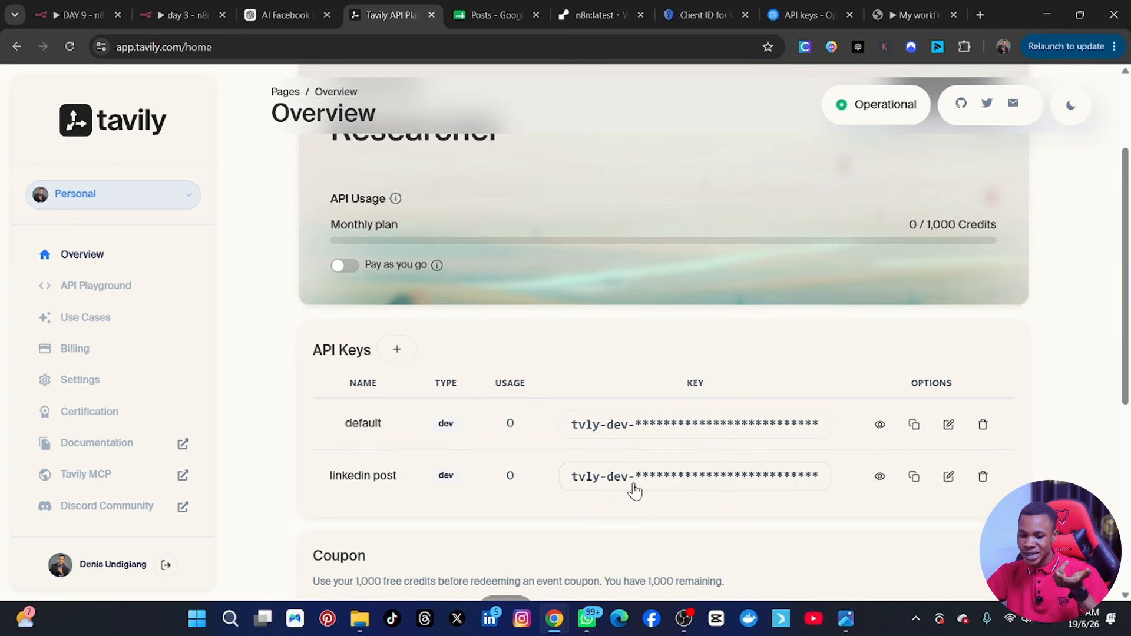
{"action": "scroll", "coordinate": [635, 491], "scroll_direction": "up", "scroll_amount": 2}
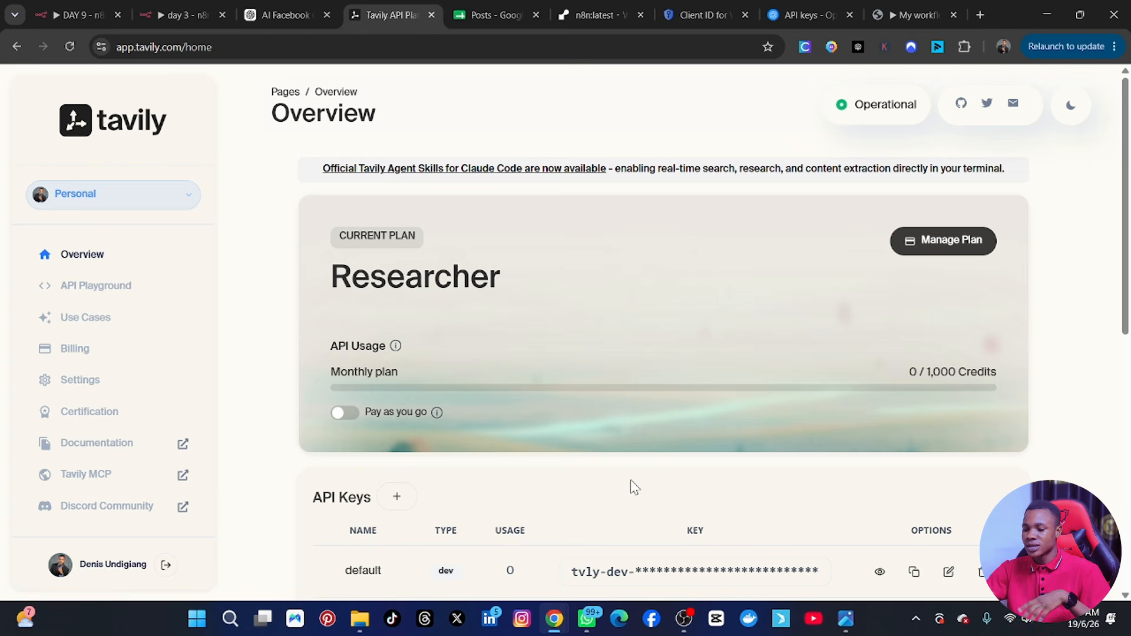
{"action": "scroll", "coordinate": [369, 408], "scroll_direction": "down", "scroll_amount": 2}
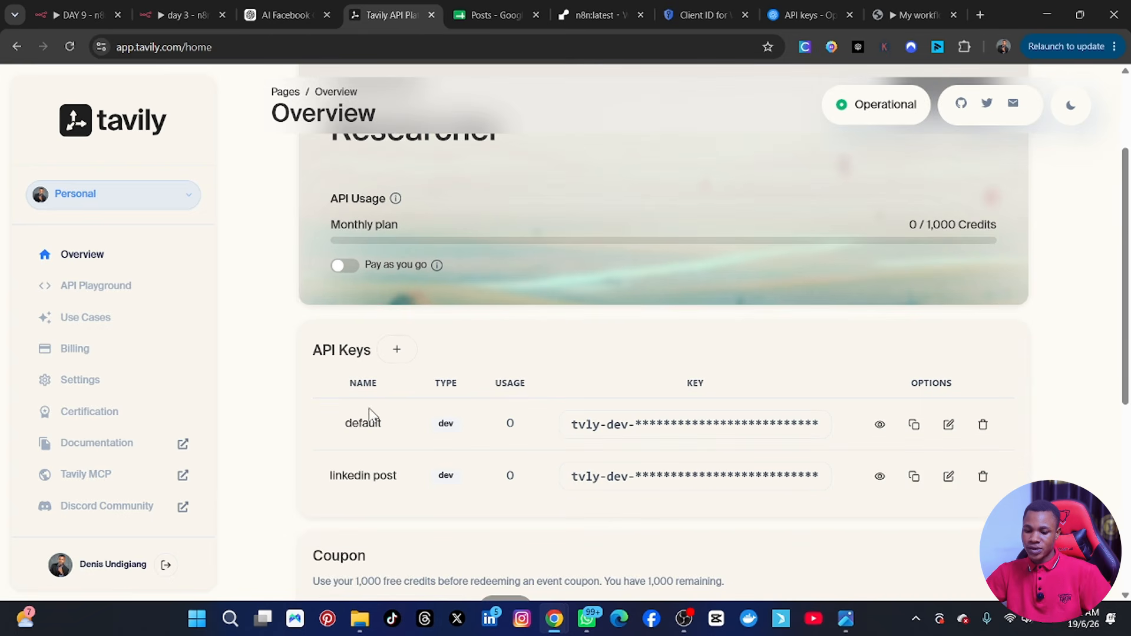
{"action": "scroll", "coordinate": [396, 375], "scroll_direction": "down", "scroll_amount": 1}
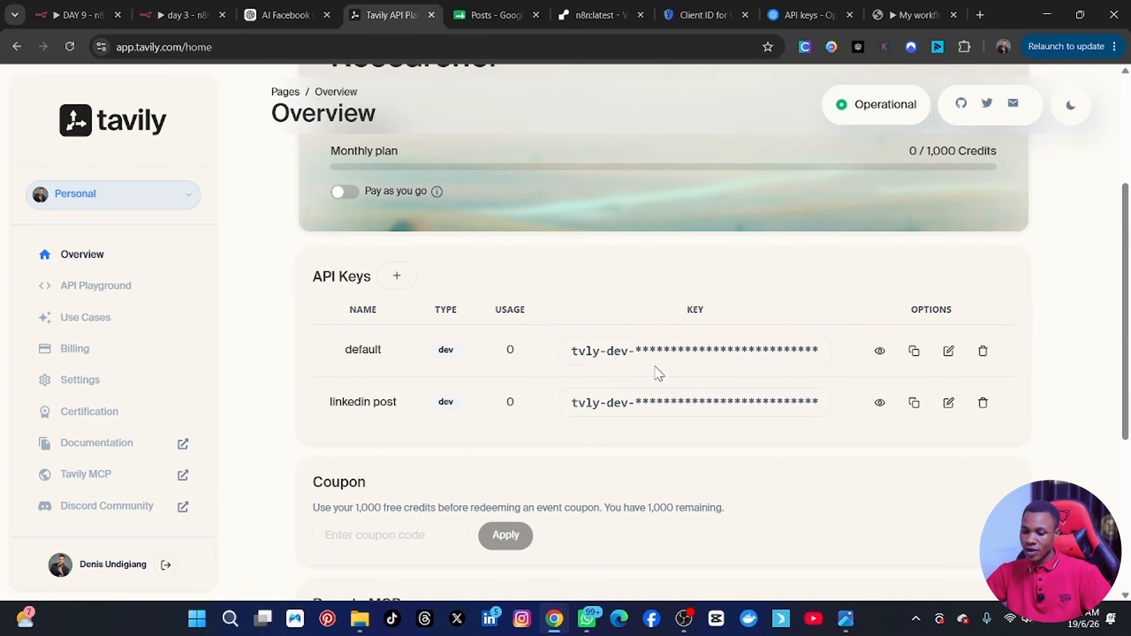
{"action": "left_click", "coordinate": [400, 277]}
{"action": "left_click", "coordinate": [483, 249]}
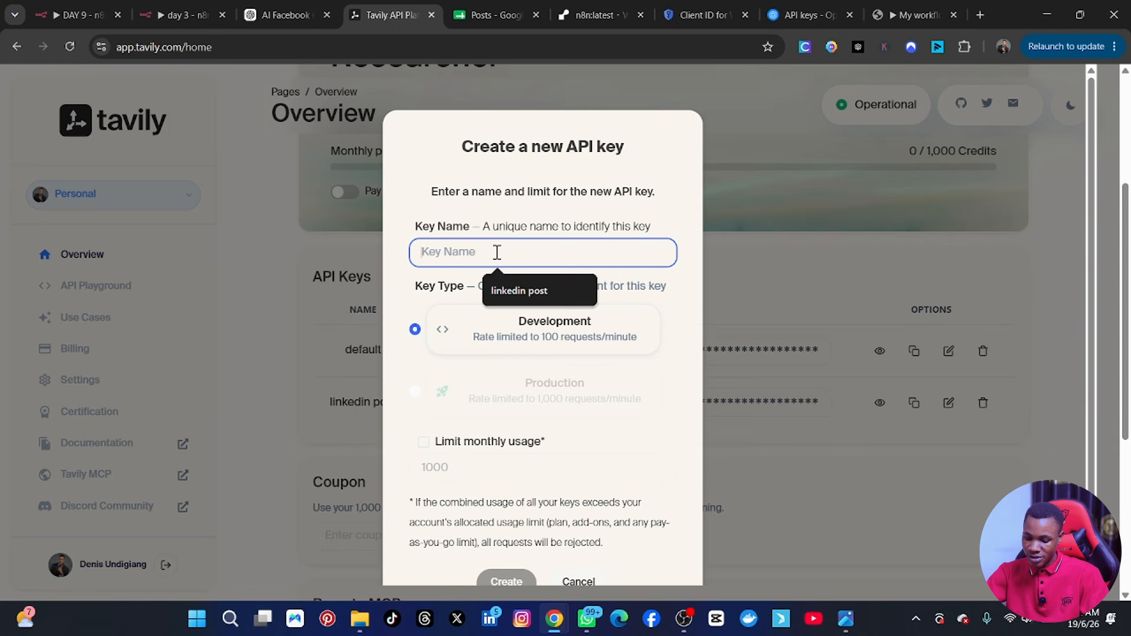
{"action": "type", "text": "Faceb"}
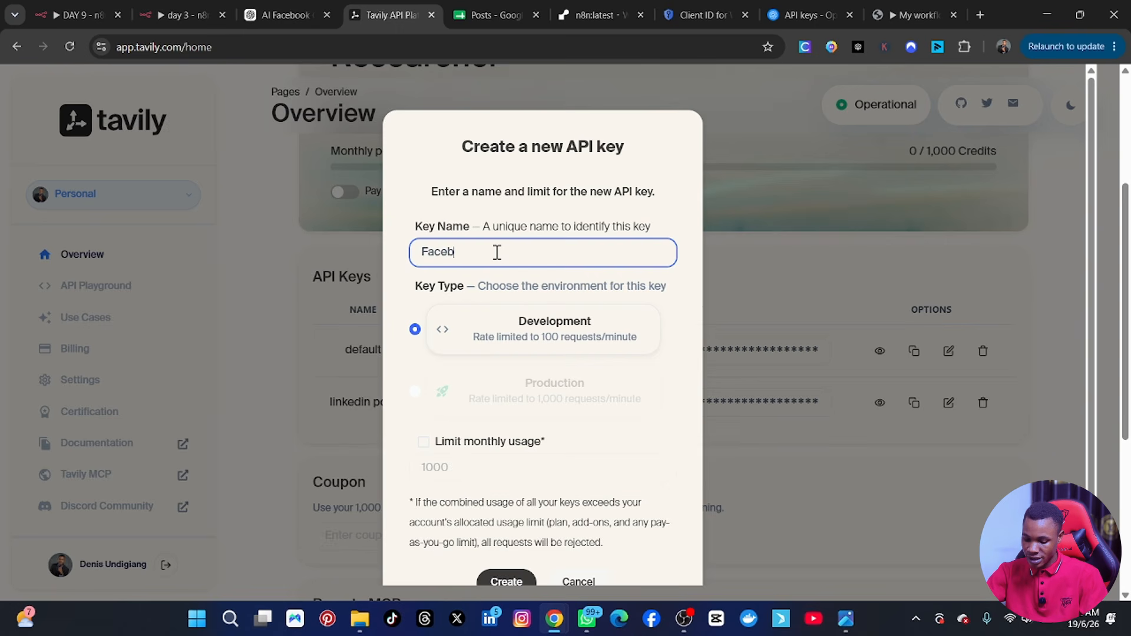
{"action": "type", "text": "ook post"}
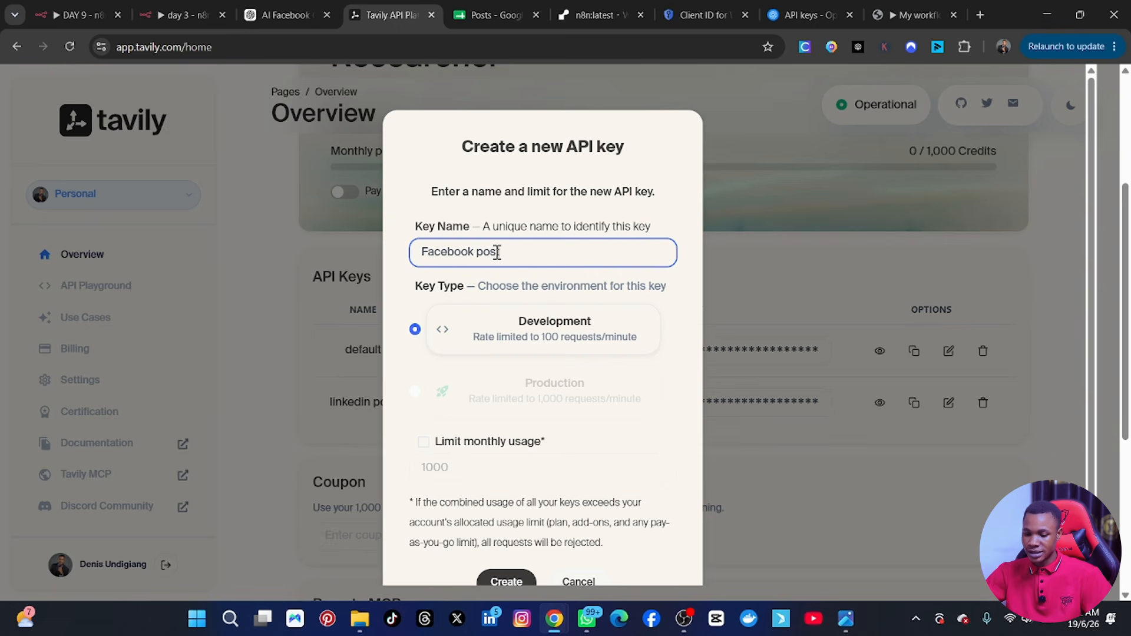
{"action": "scroll", "coordinate": [589, 448], "scroll_direction": "down", "scroll_amount": 2}
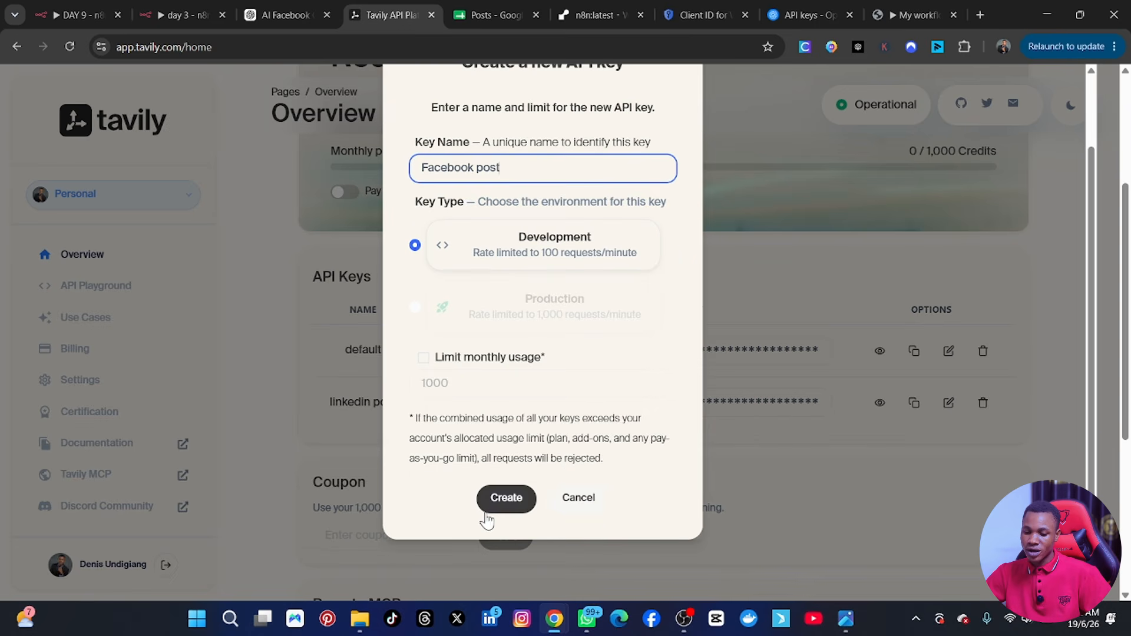
{"action": "left_click", "coordinate": [504, 499]}
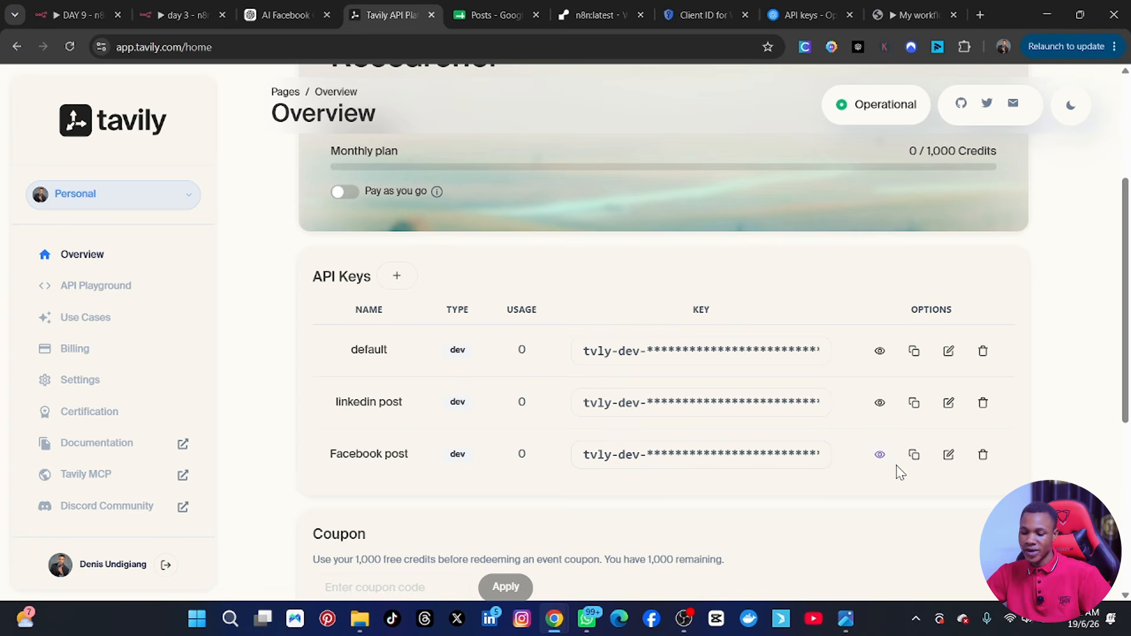
{"action": "left_click", "coordinate": [921, 460]}
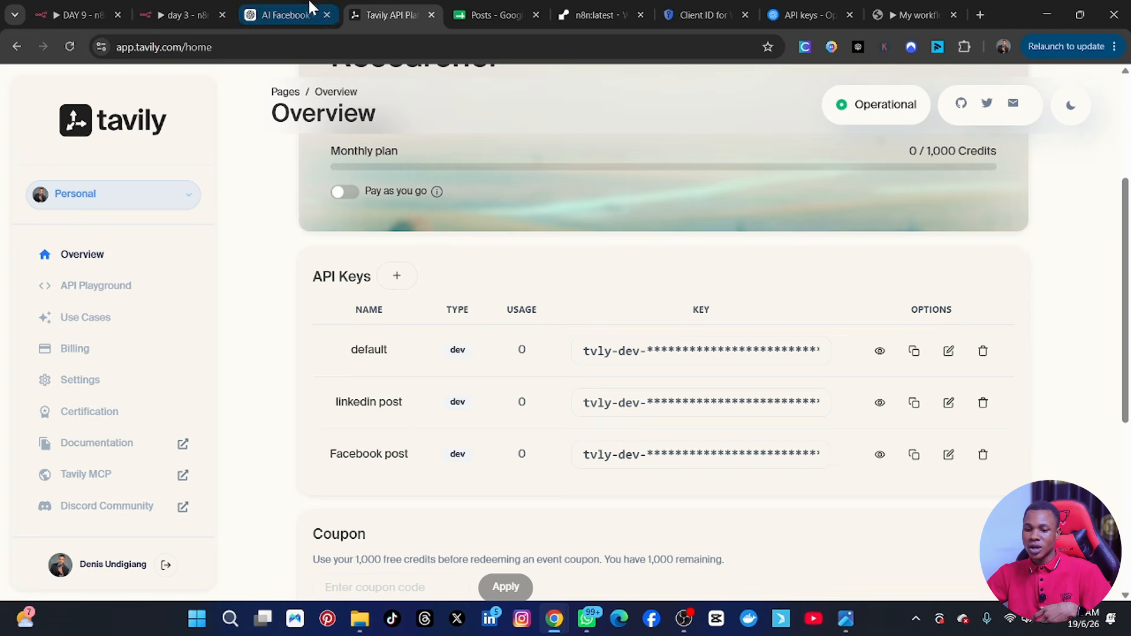
Open the Tavily documentation and go to the API reference page for the Search core endpoint.
{"action": "left_click", "coordinate": [70, 9]}
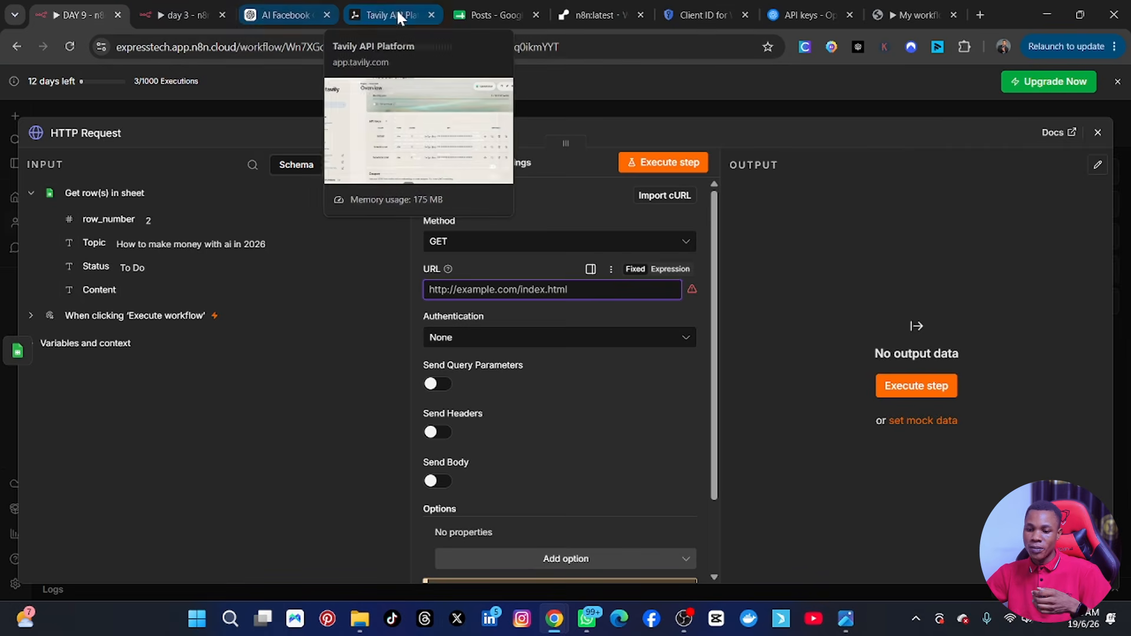
{"action": "left_click", "coordinate": [379, 13]}
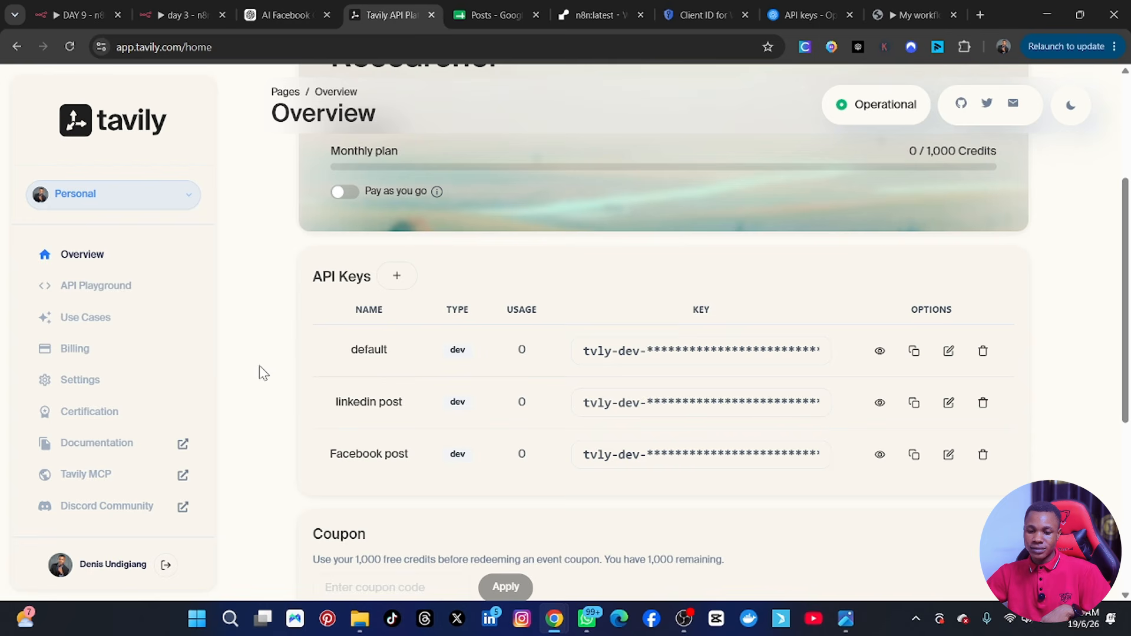
{"action": "left_click", "coordinate": [116, 443]}
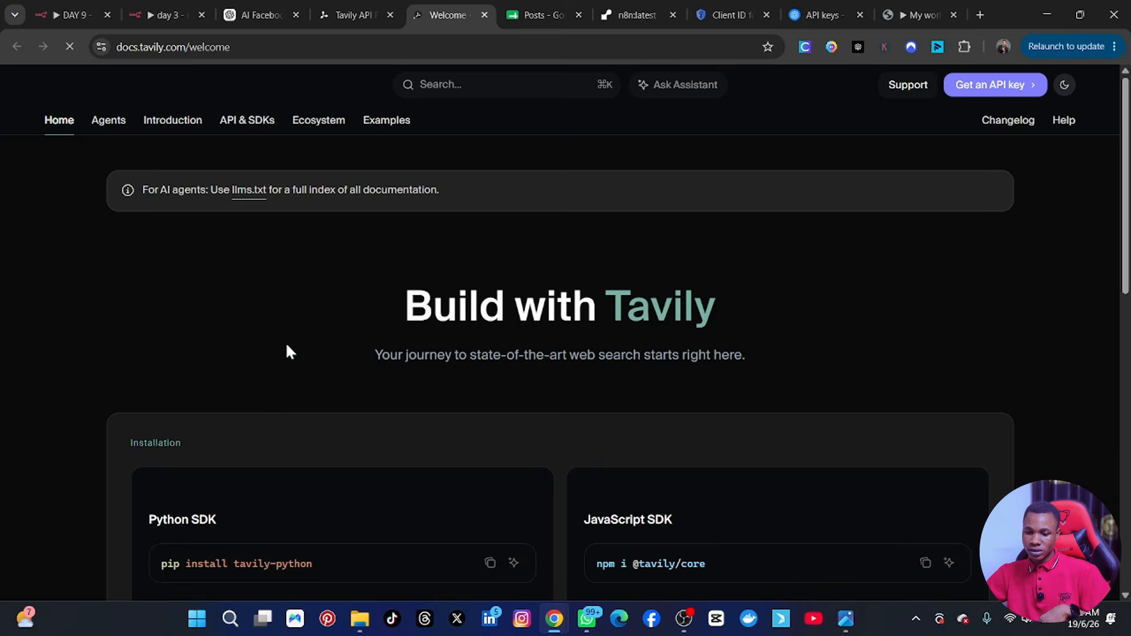
{"action": "scroll", "coordinate": [454, 366], "scroll_direction": "down", "scroll_amount": 9}
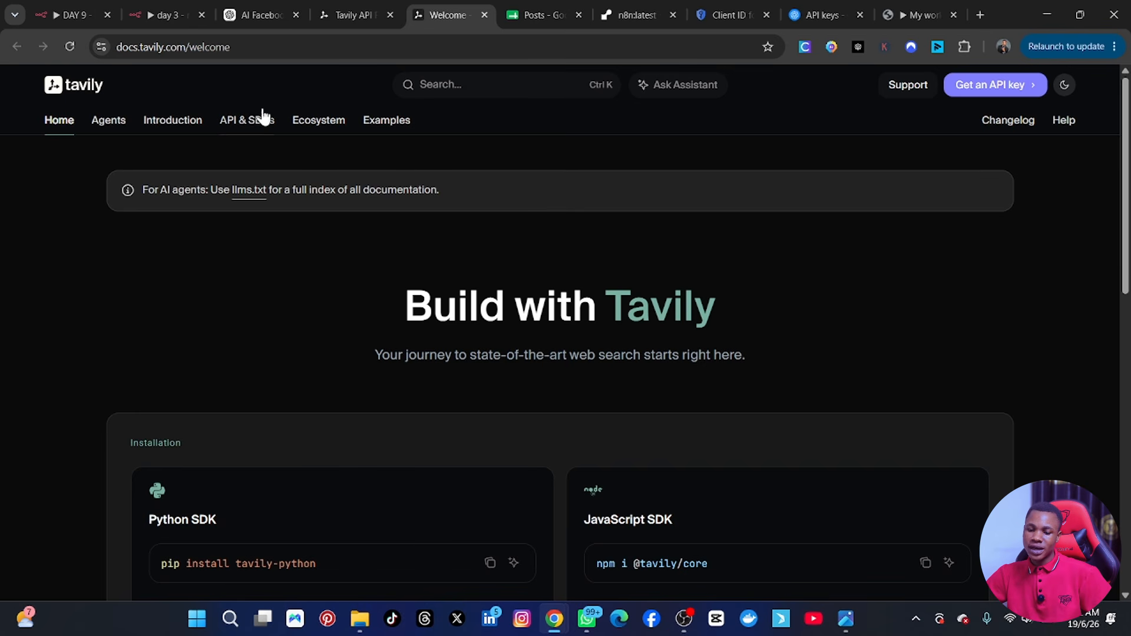
{"action": "left_click", "coordinate": [245, 123]}
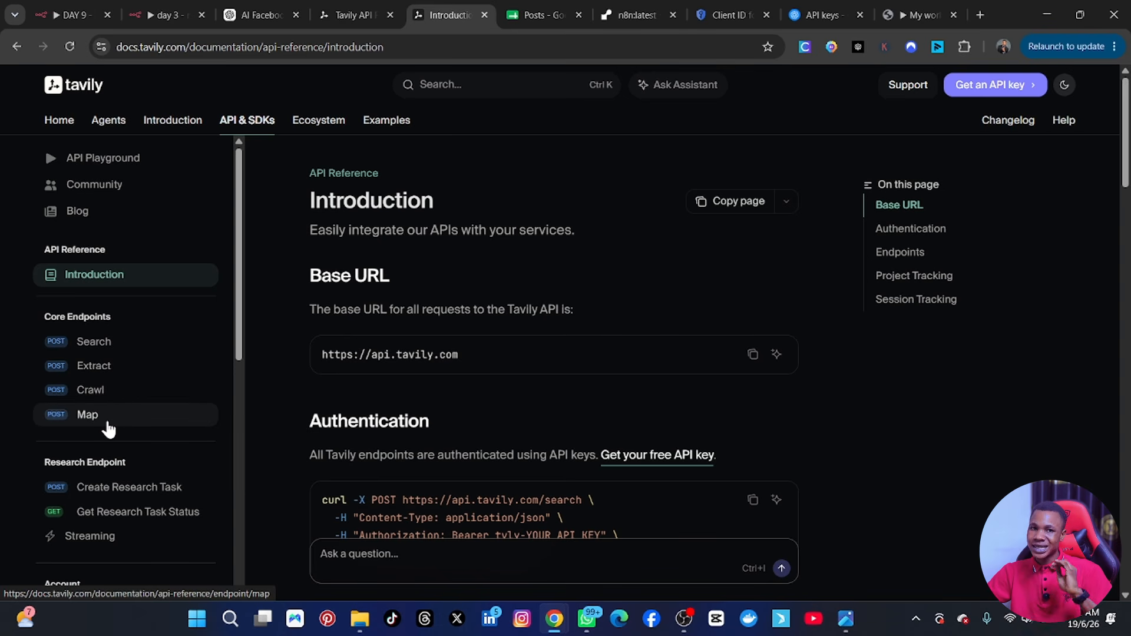
{"action": "left_click", "coordinate": [99, 357]}
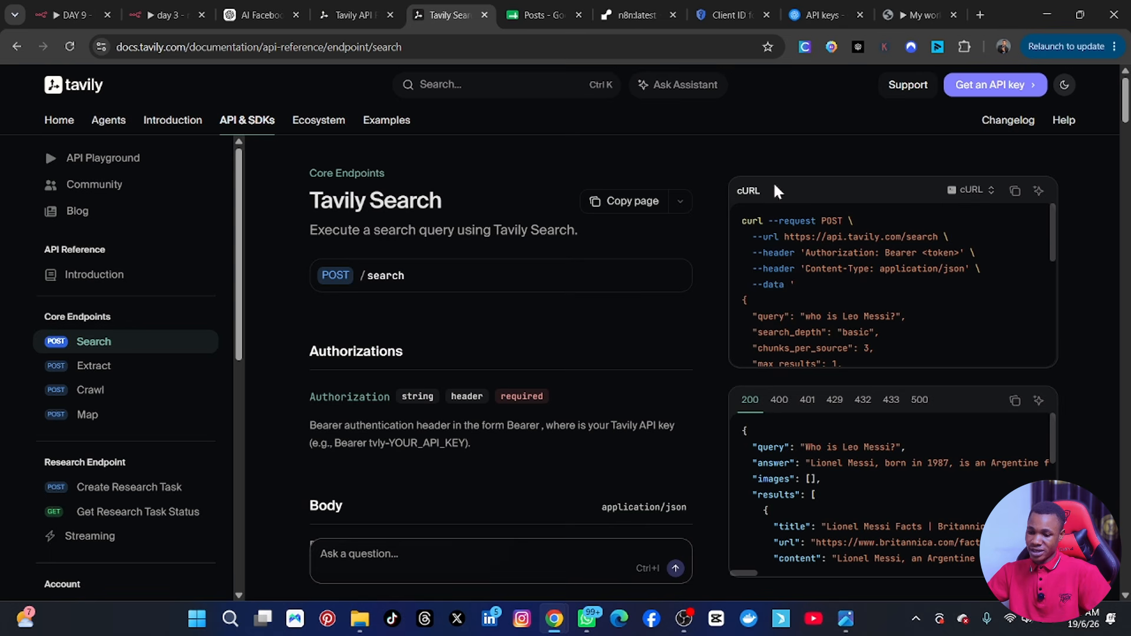
Choose cURL as the language of the Tavily Search request example and copy the code.
{"action": "left_click", "coordinate": [964, 191]}
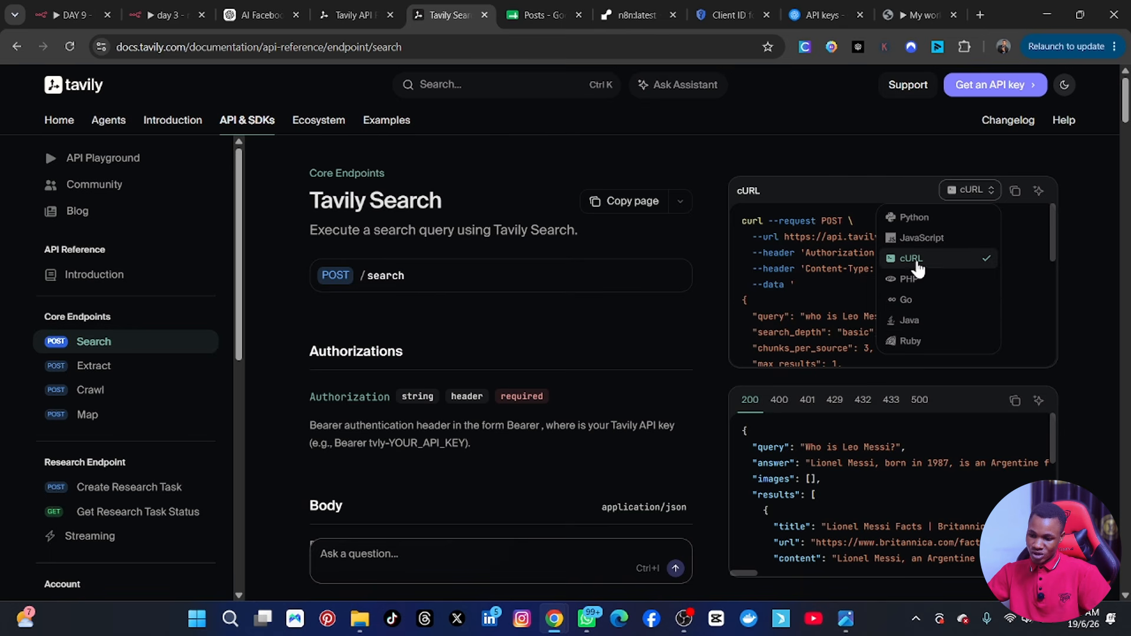
{"action": "left_click", "coordinate": [915, 260]}
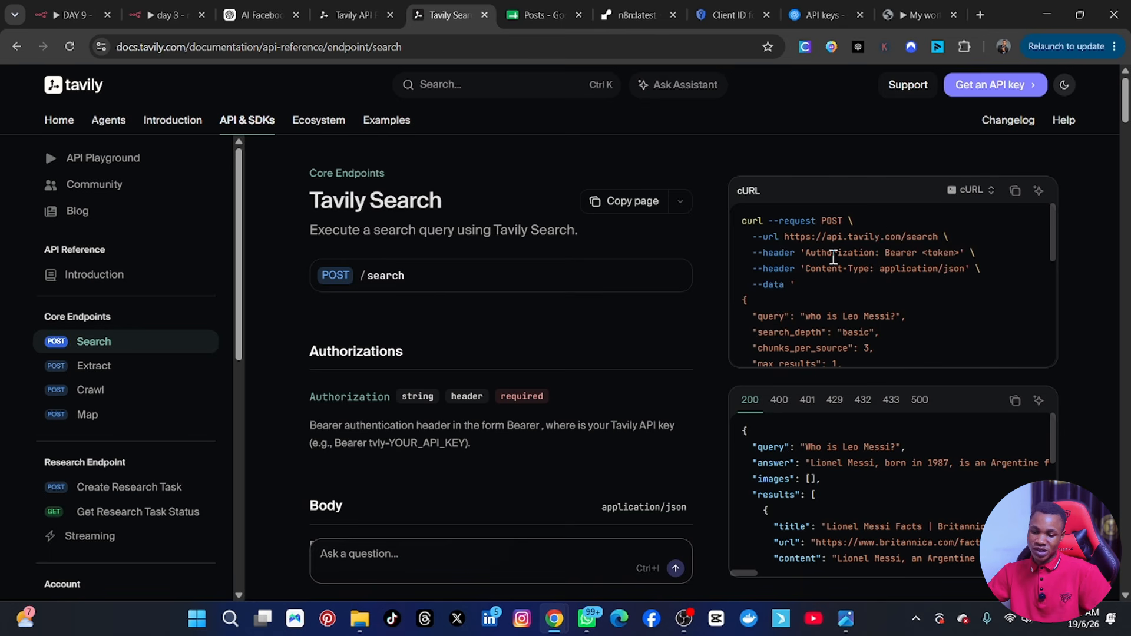
{"action": "left_click", "coordinate": [1014, 192]}
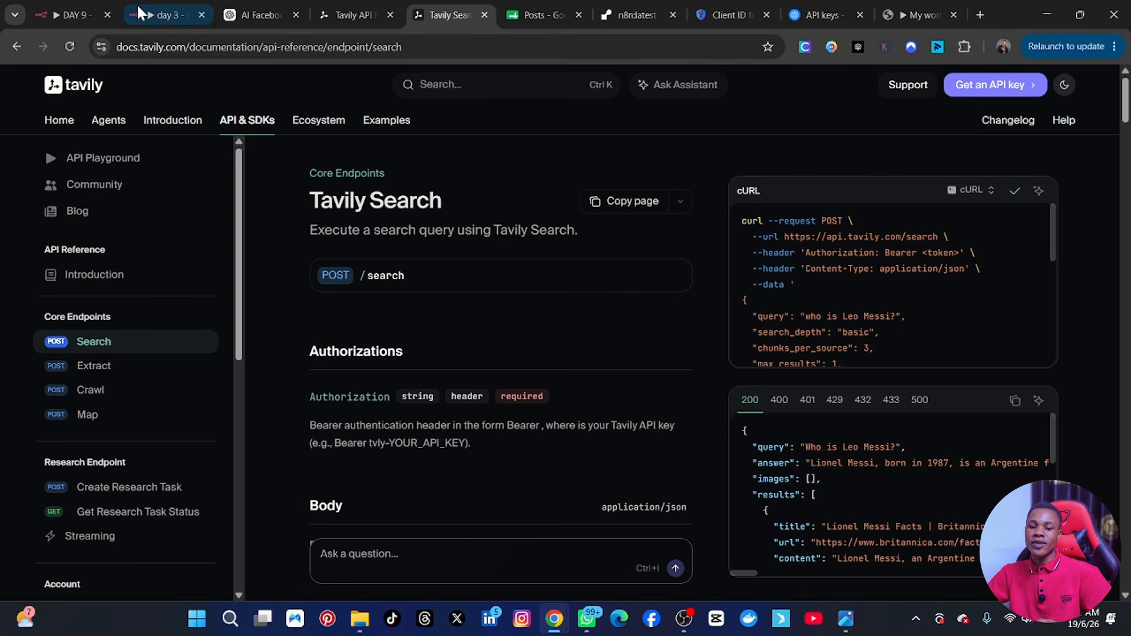
Switch to the DAY 9 n8n workflow and import the copied Tavily Search cURL command into the HTTP Request node.
{"action": "left_click", "coordinate": [70, 18]}
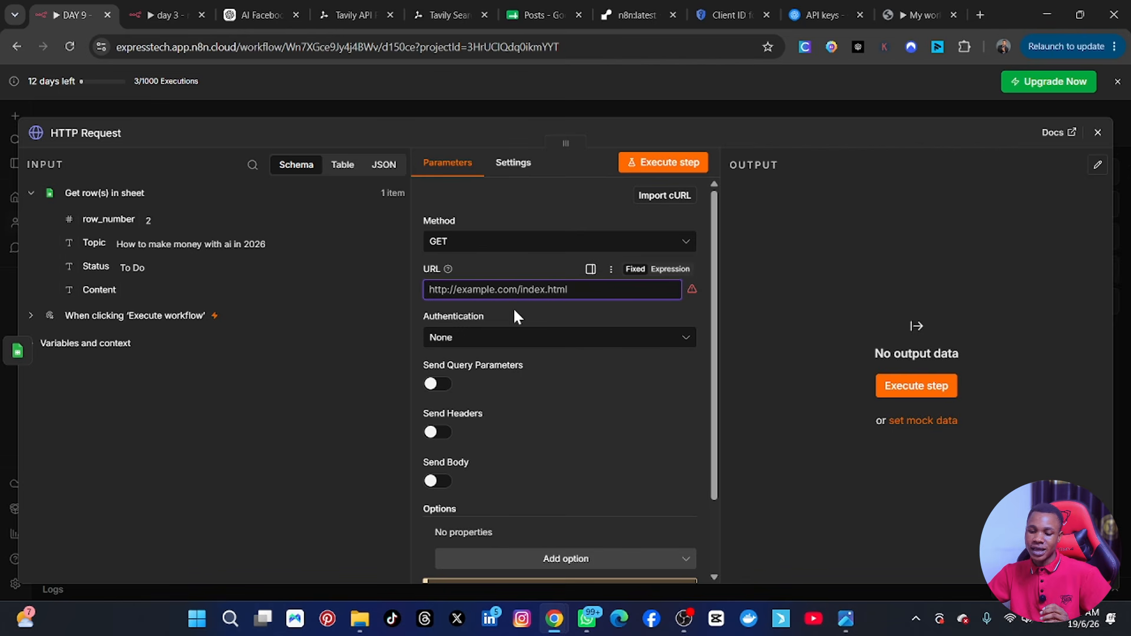
{"action": "left_click", "coordinate": [656, 200]}
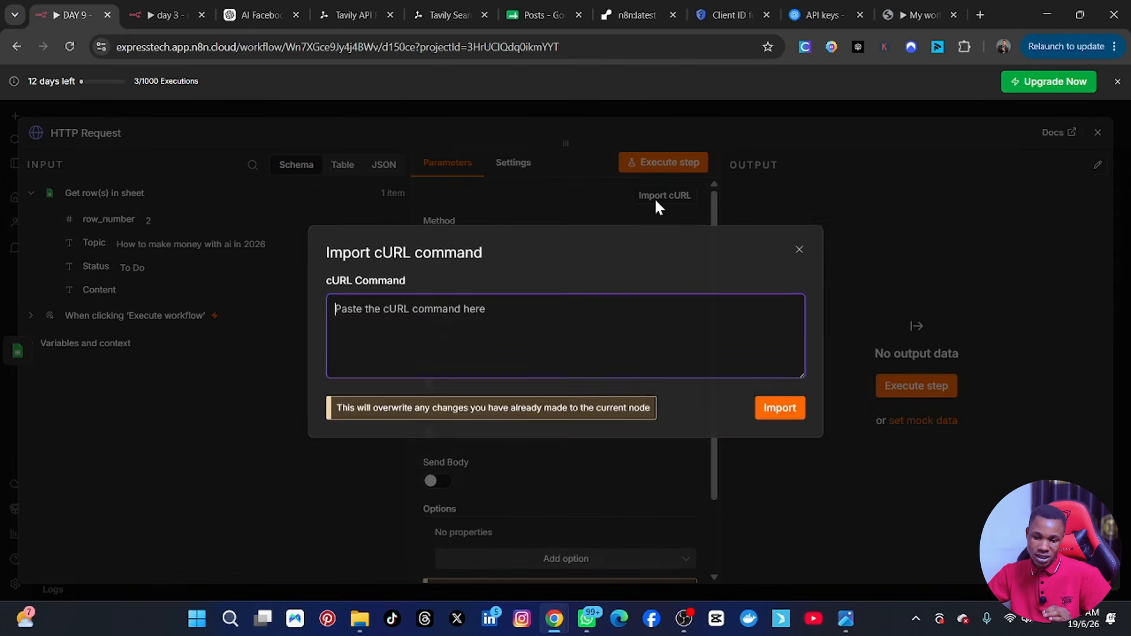
{"action": "key", "text": "ctrl+v"}
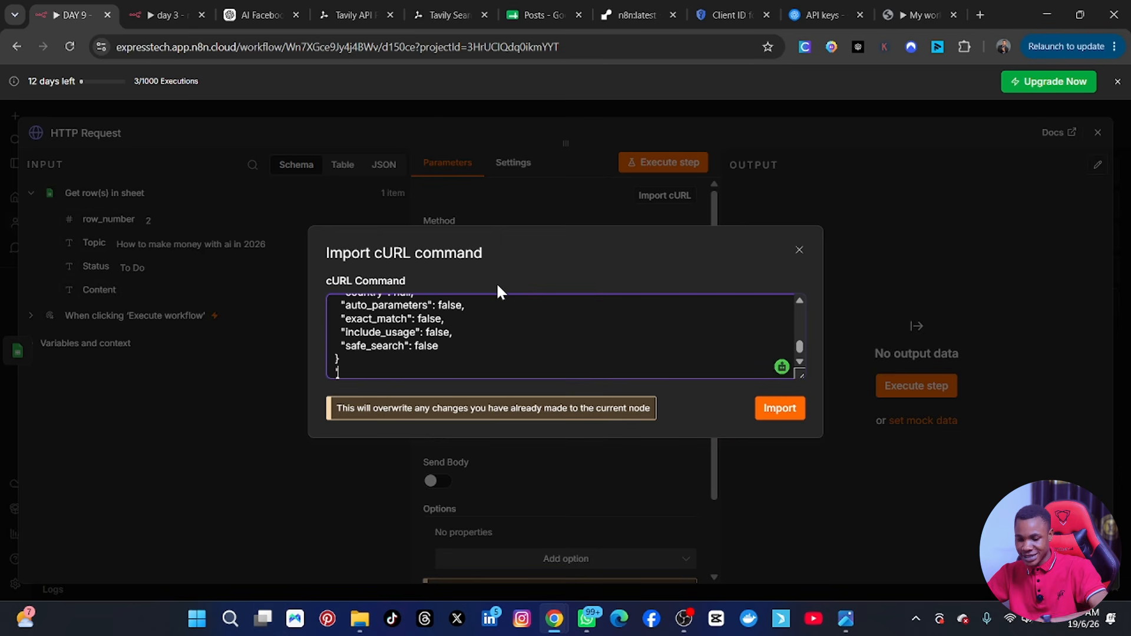
{"action": "scroll", "coordinate": [502, 312], "scroll_direction": "up", "scroll_amount": 5}
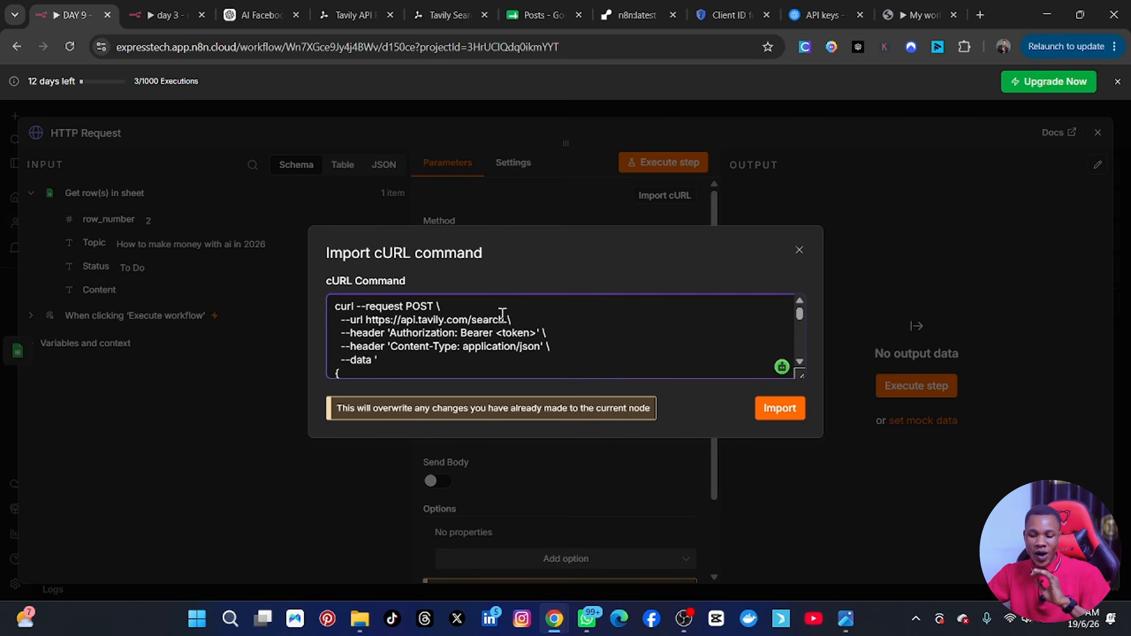
{"action": "scroll", "coordinate": [499, 323], "scroll_direction": "down", "scroll_amount": 5}
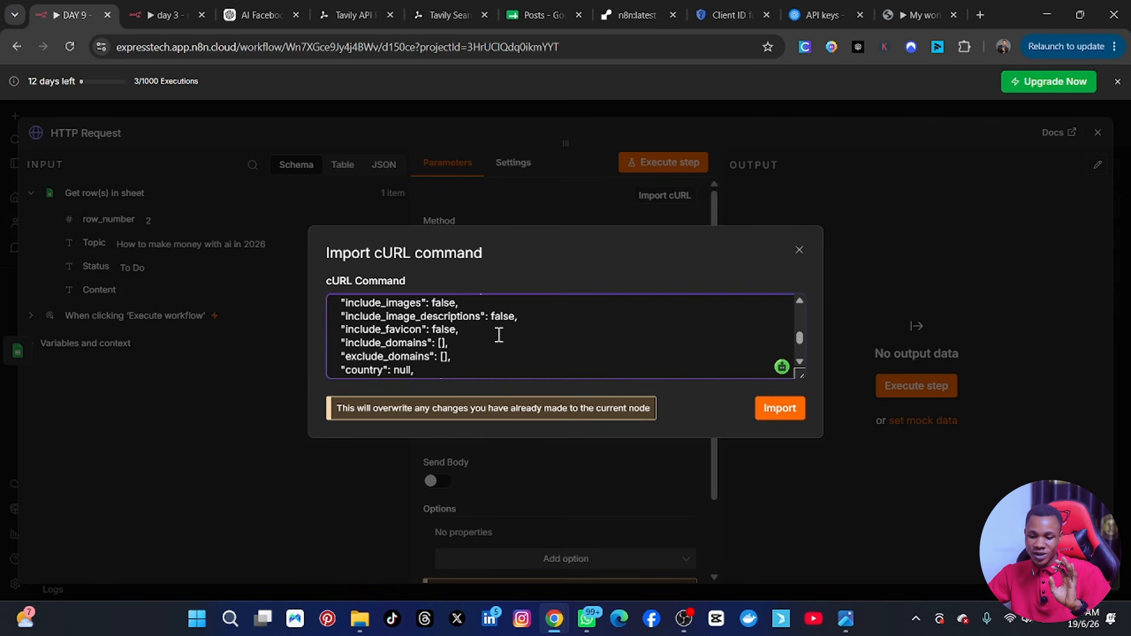
{"action": "scroll", "coordinate": [498, 333], "scroll_direction": "down", "scroll_amount": 5}
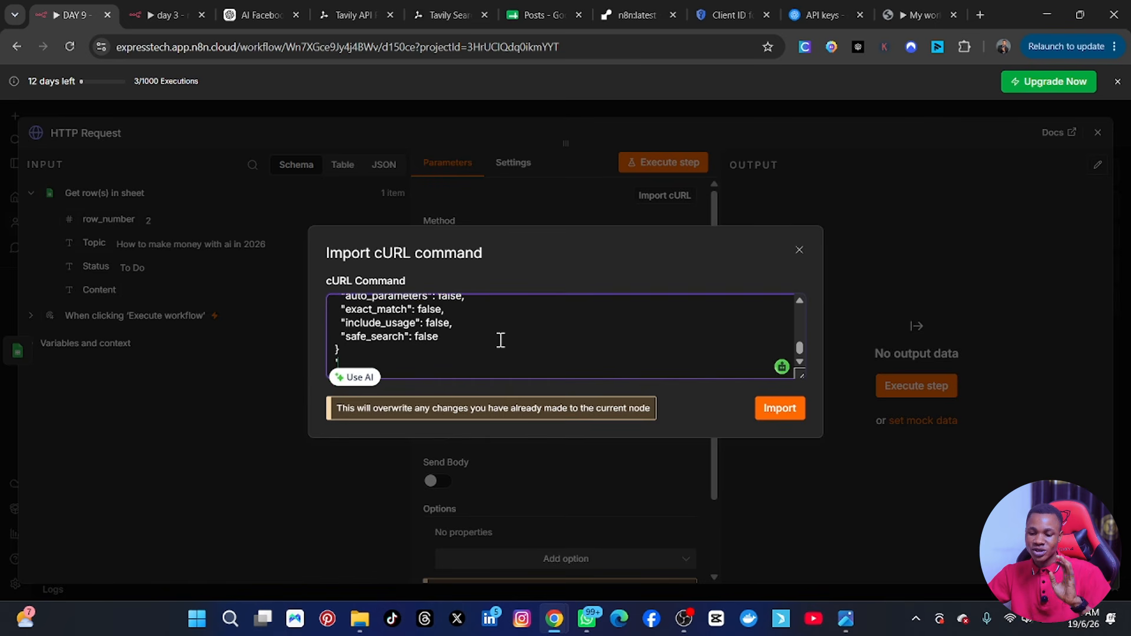
{"action": "left_click", "coordinate": [781, 408]}
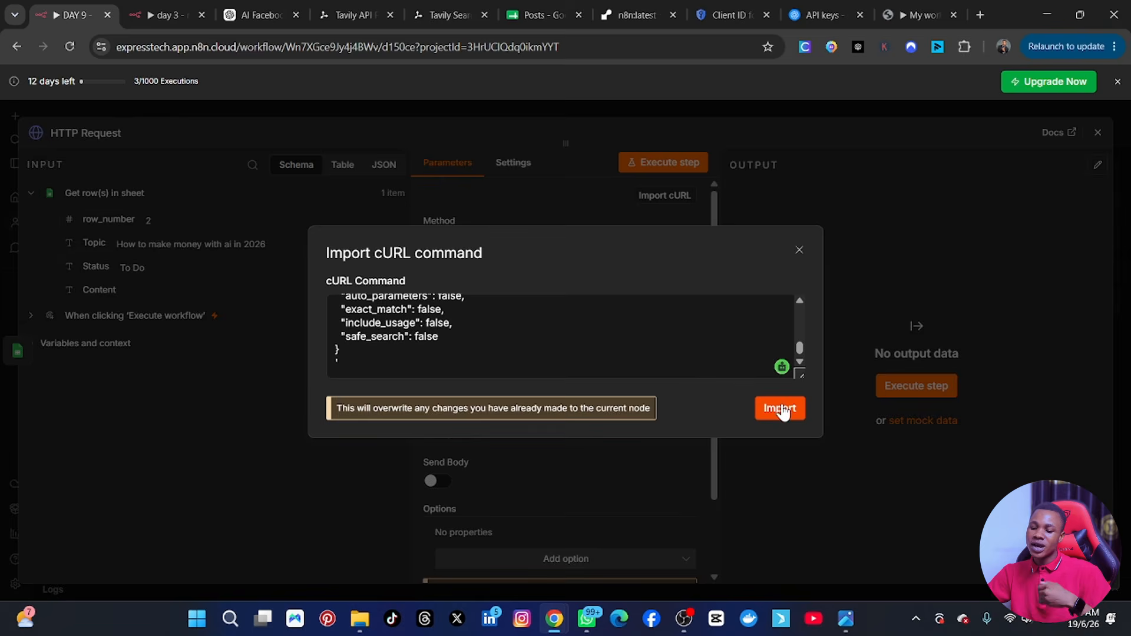
{"action": "left_click", "coordinate": [781, 408]}
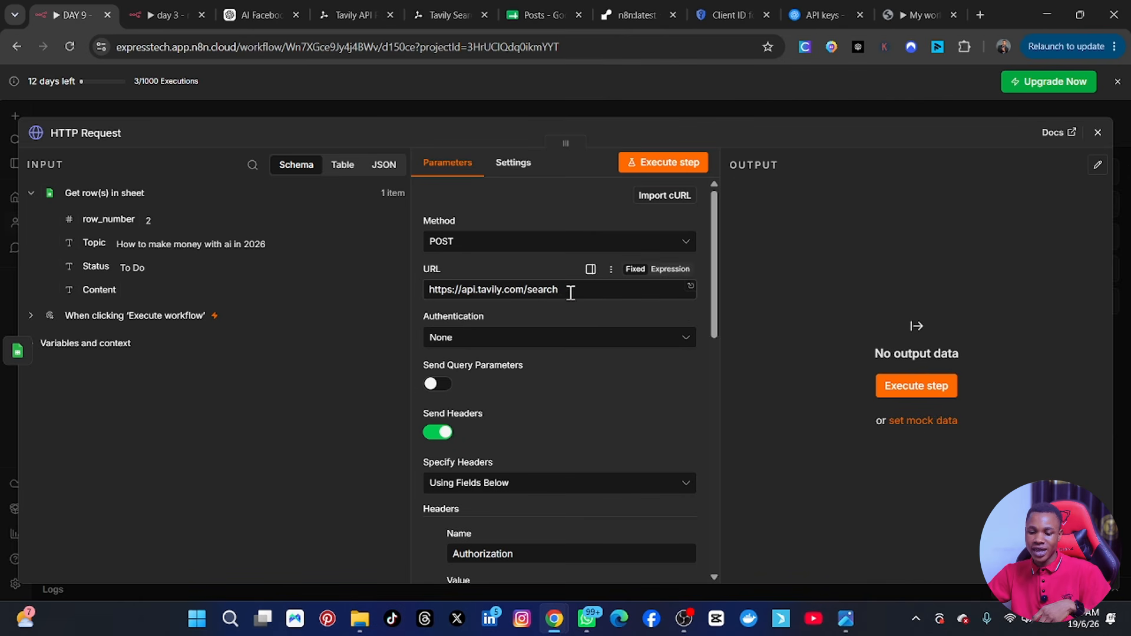
Examine the HTTP Request node's imported method, URL, Authorization header and JSON body.
{"action": "scroll", "coordinate": [525, 380], "scroll_direction": "down", "scroll_amount": 3}
{"action": "scroll", "coordinate": [518, 406], "scroll_direction": "down", "scroll_amount": 1}
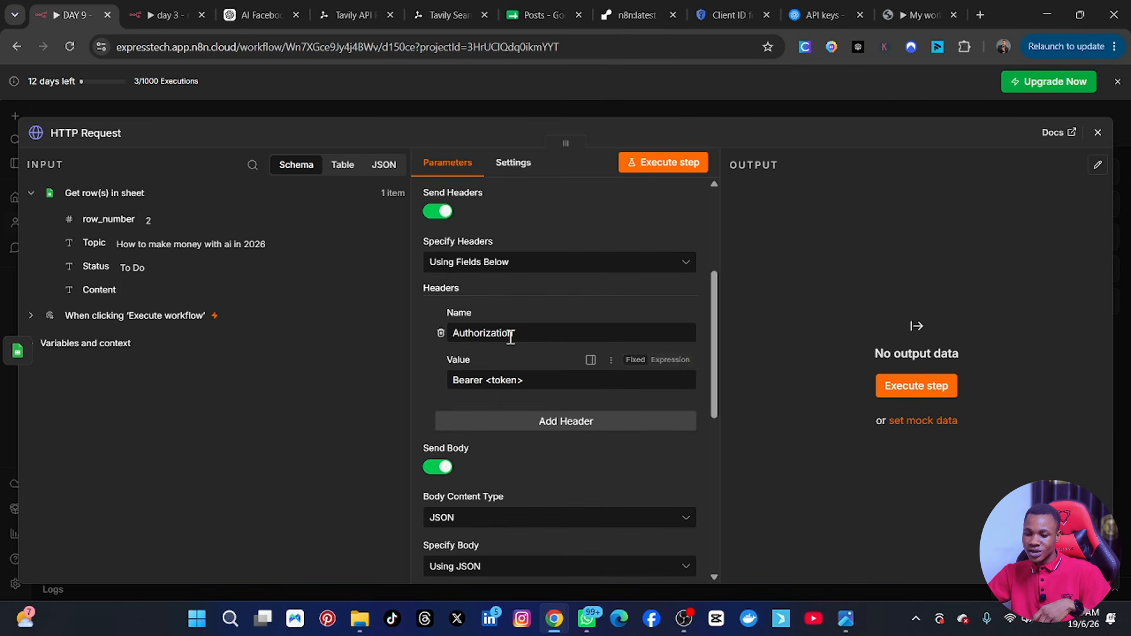
{"action": "scroll", "coordinate": [497, 392], "scroll_direction": "down", "scroll_amount": 2}
{"action": "scroll", "coordinate": [497, 392], "scroll_direction": "down", "scroll_amount": 1}
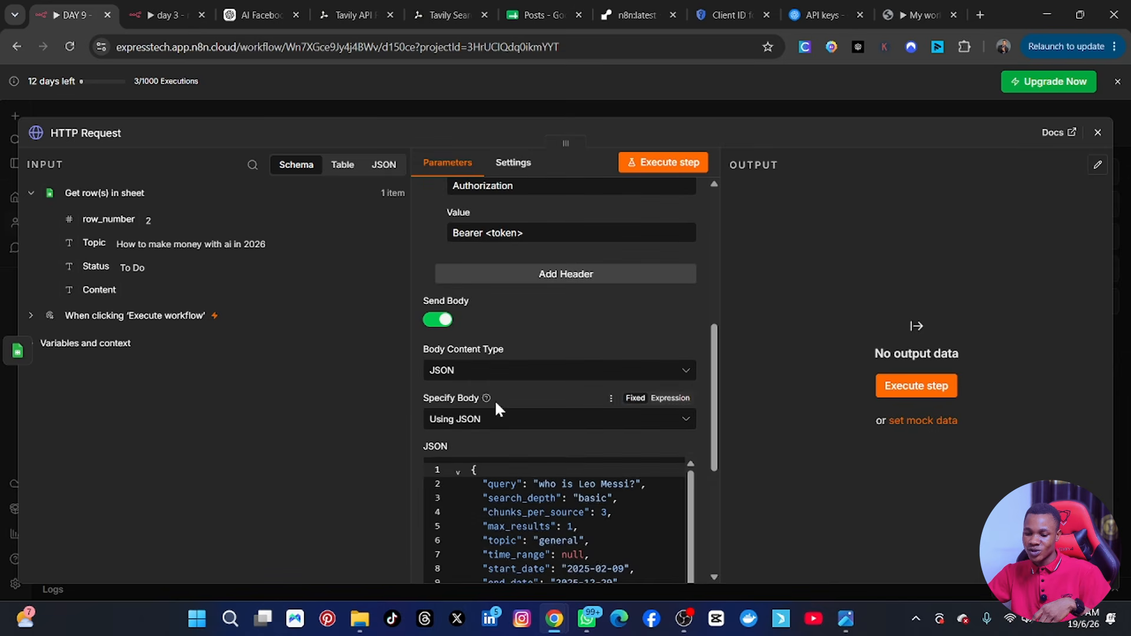
{"action": "scroll", "coordinate": [448, 495], "scroll_direction": "down", "scroll_amount": 3}
{"action": "scroll", "coordinate": [575, 507], "scroll_direction": "down", "scroll_amount": 3}
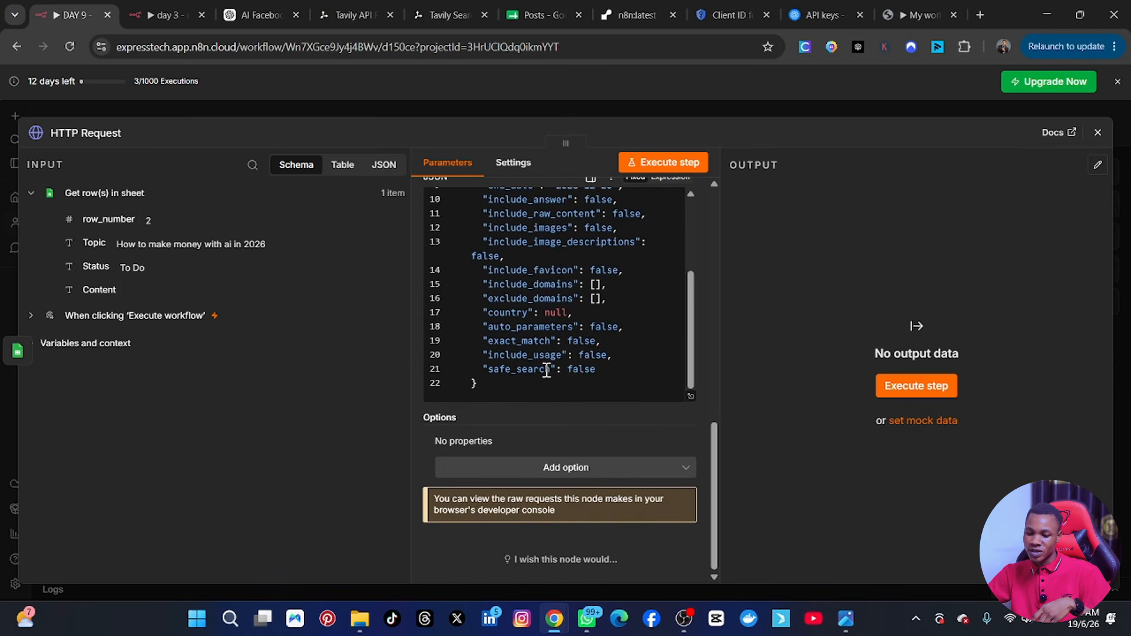
{"action": "scroll", "coordinate": [545, 336], "scroll_direction": "up", "scroll_amount": 4}
{"action": "scroll", "coordinate": [546, 346], "scroll_direction": "up", "scroll_amount": 10}
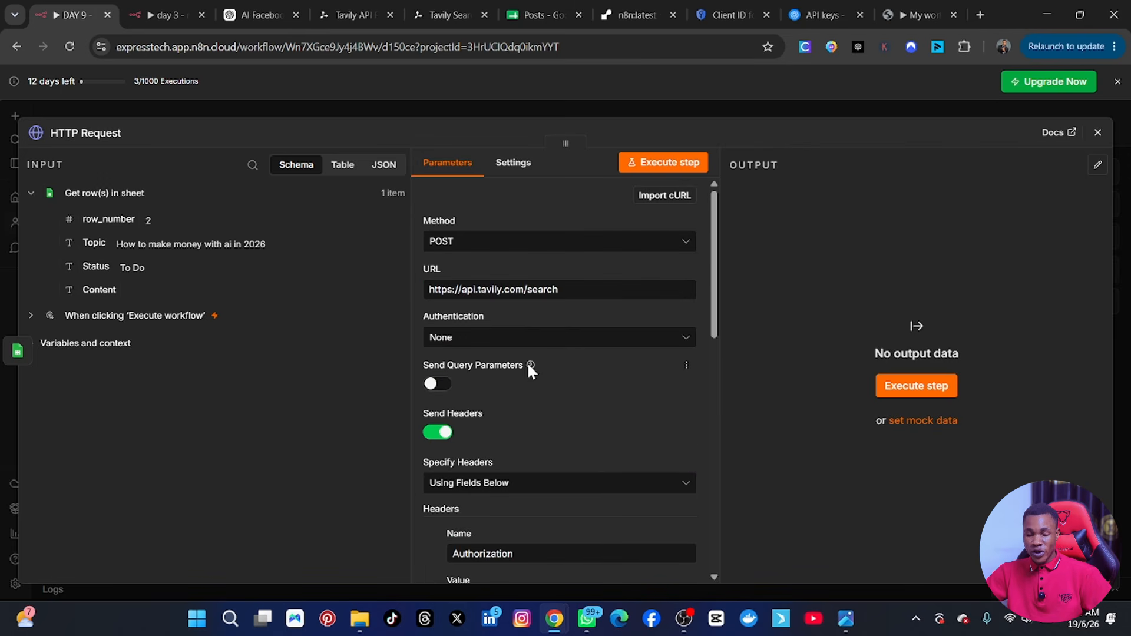
{"action": "scroll", "coordinate": [525, 449], "scroll_direction": "down", "scroll_amount": 3}
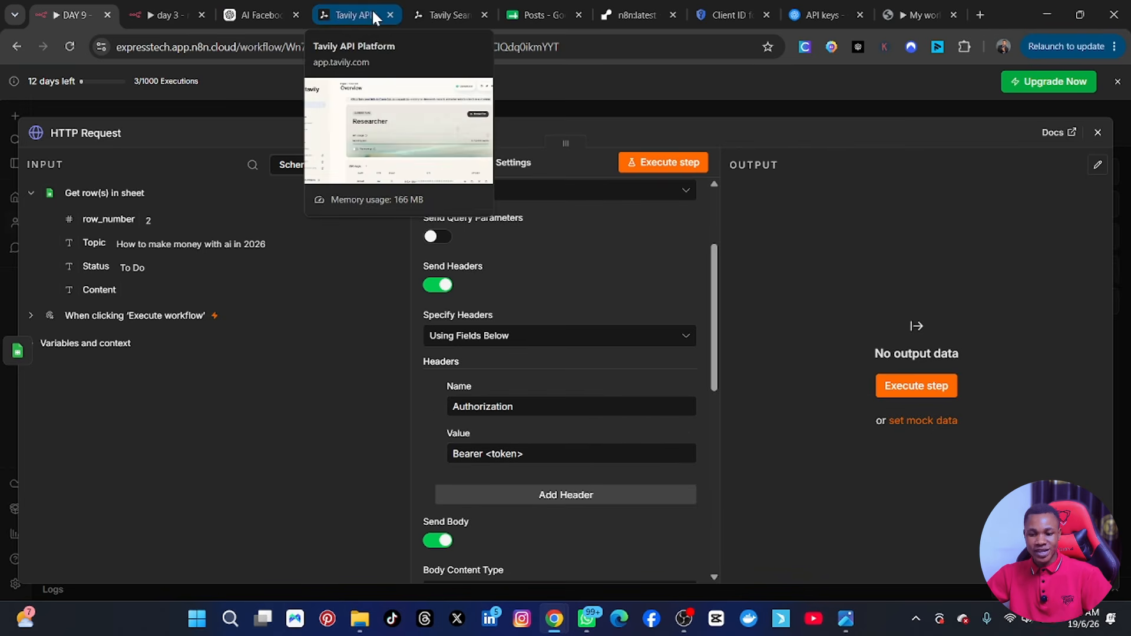
Switch to the Tavily dashboard and copy the "Facebook post" API key.
{"action": "left_click", "coordinate": [346, 17]}
{"action": "scroll", "coordinate": [444, 424], "scroll_direction": "down", "scroll_amount": 6}
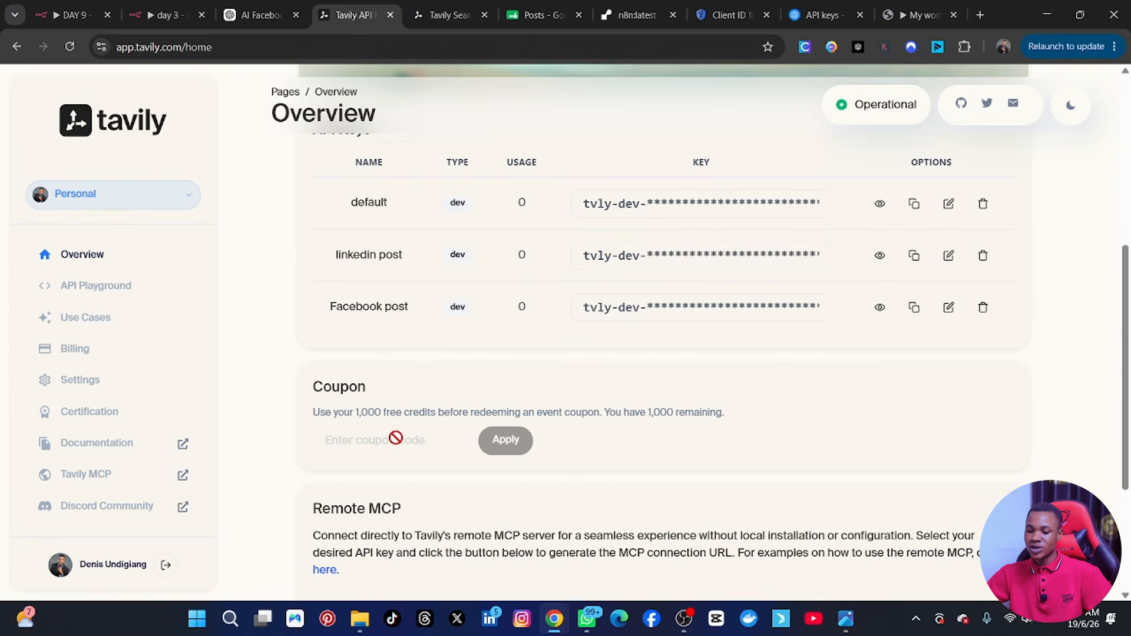
{"action": "left_click", "coordinate": [917, 312]}
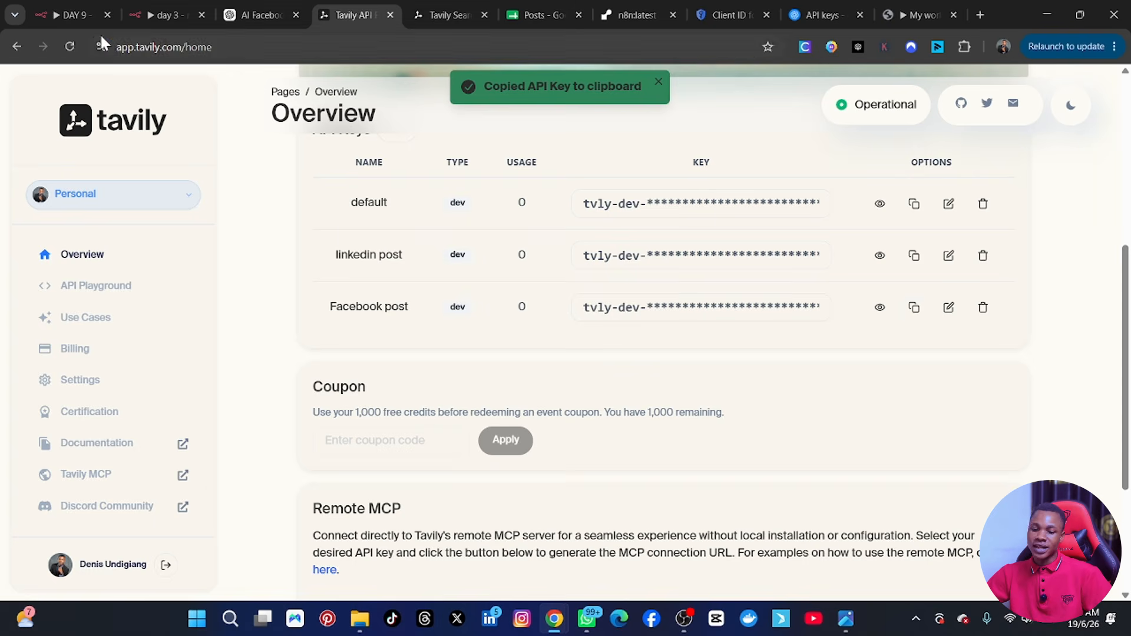
Switch to the DAY 9 n8n workflow and replace the <token> placeholder in the Authorization header's Bearer value with the copied Tavily API key.
{"action": "left_click", "coordinate": [72, 14]}
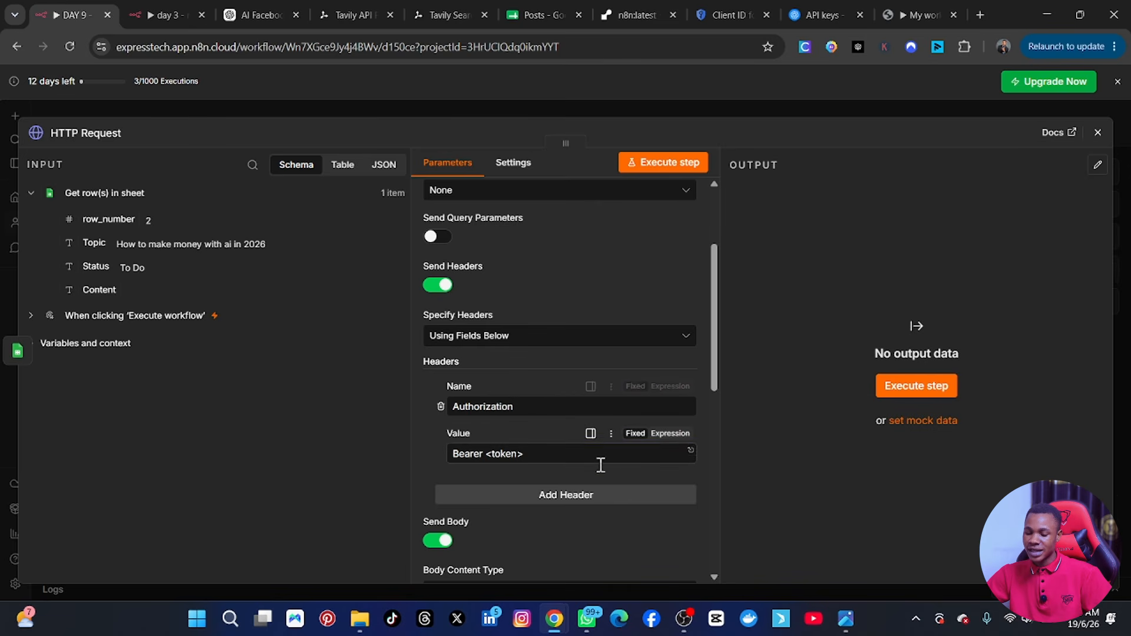
{"action": "left_click_drag", "start_coordinate": [528, 454], "coordinate": [484, 456]}
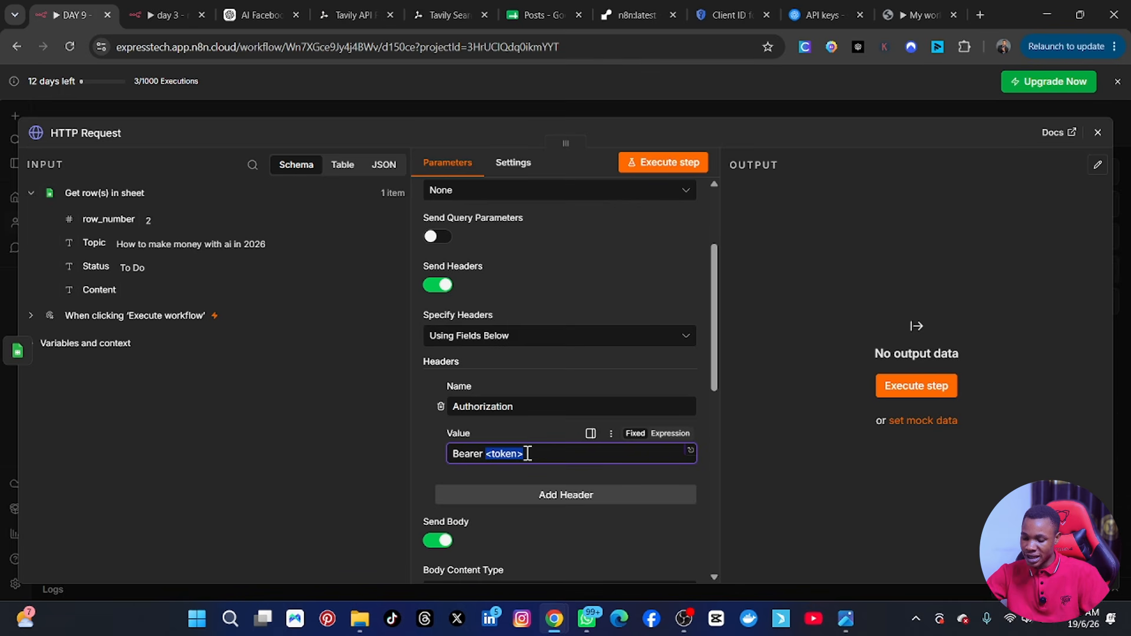
{"action": "key", "text": "BackSpace"}
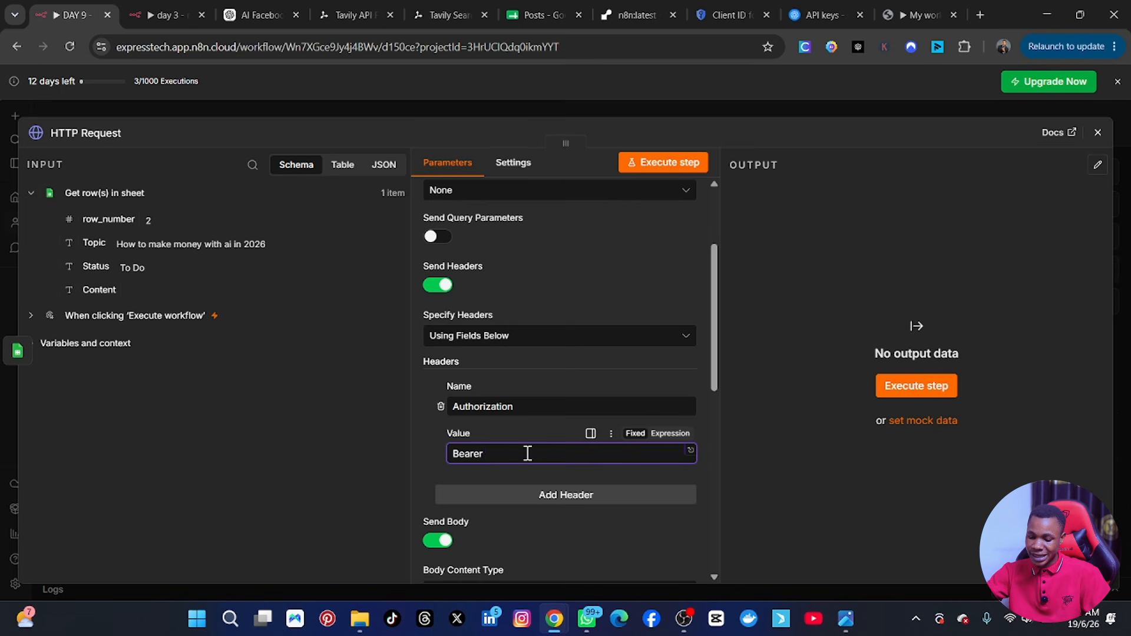
{"action": "key", "text": "ctrl+v"}
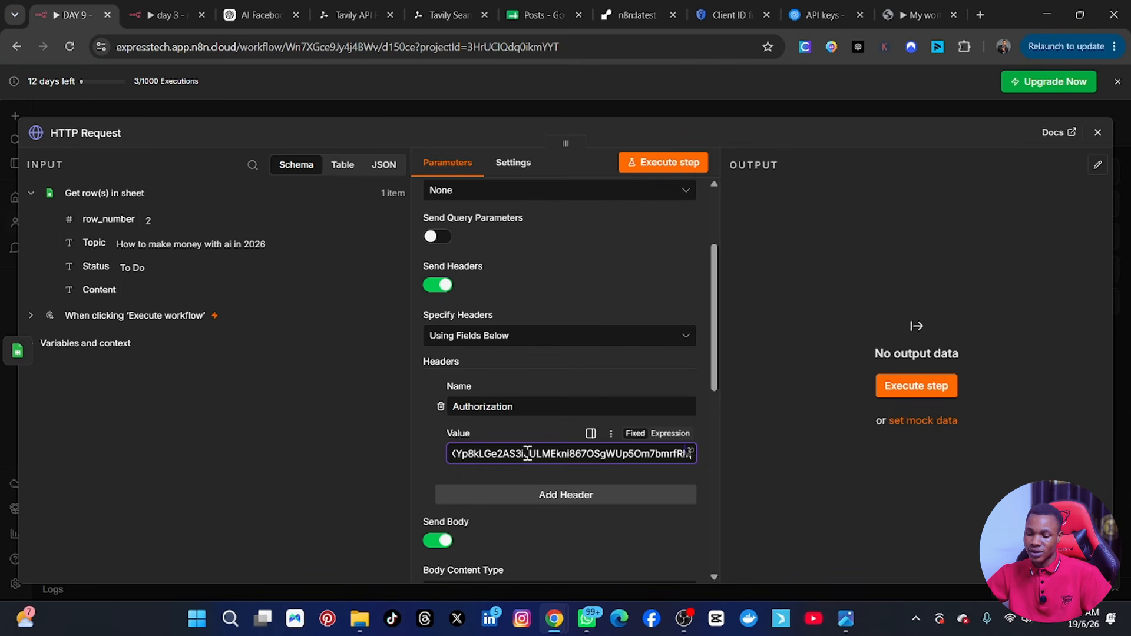
Change the HTTP Request node's JSON body from a fixed value to an expression.
{"action": "scroll", "coordinate": [713, 515], "scroll_direction": "down", "scroll_amount": 3}
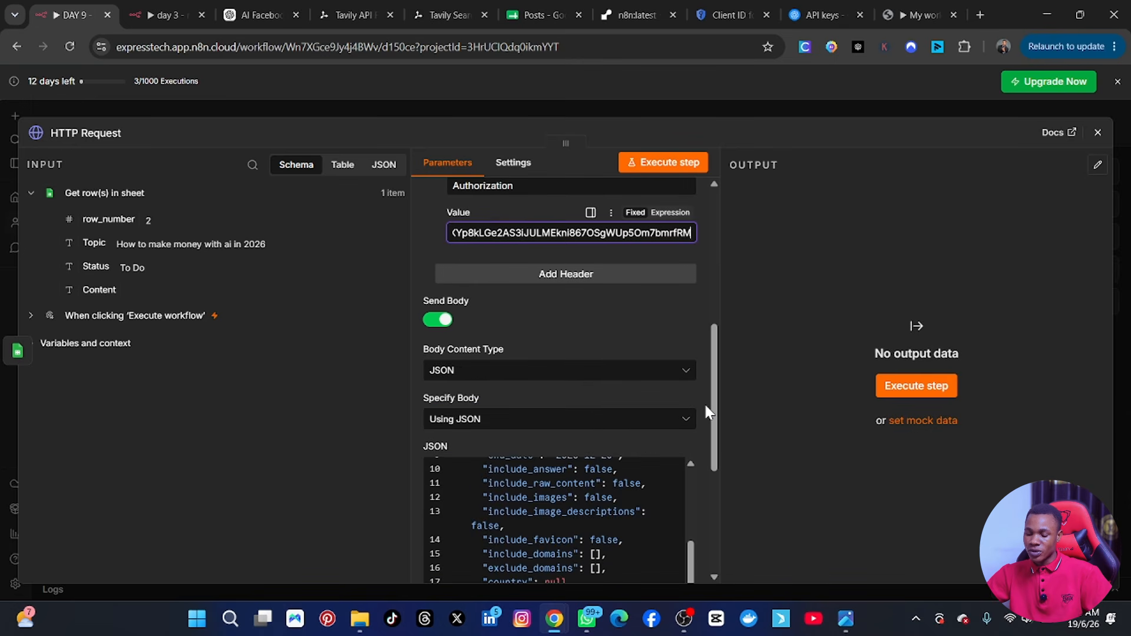
{"action": "scroll", "coordinate": [580, 333], "scroll_direction": "down", "scroll_amount": 3}
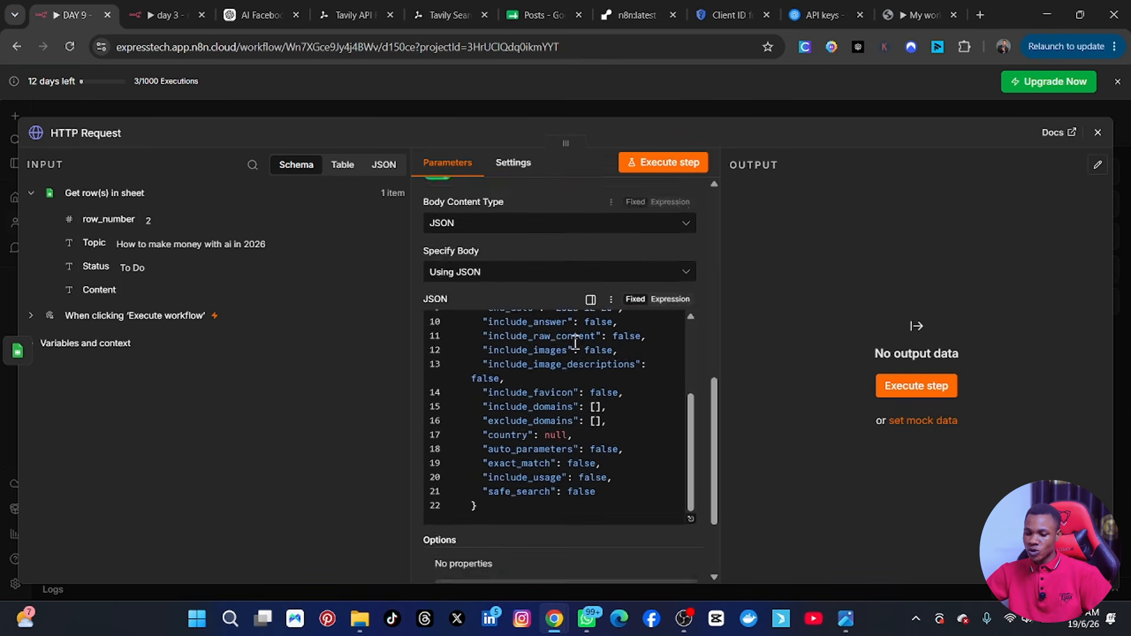
{"action": "scroll", "coordinate": [572, 363], "scroll_direction": "up", "scroll_amount": 5}
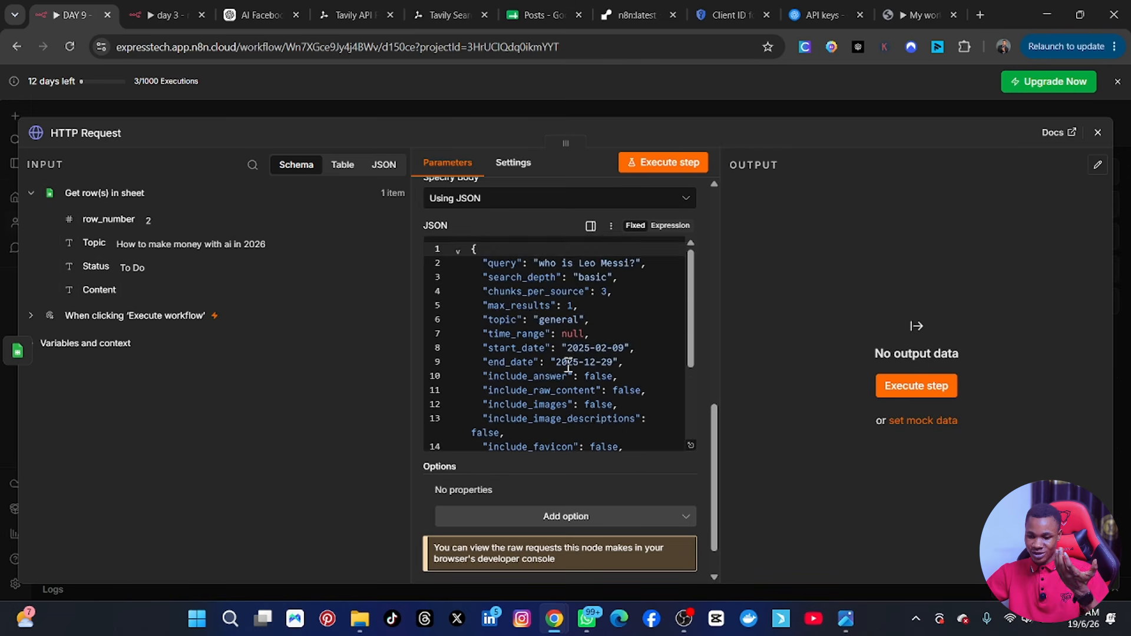
{"action": "scroll", "coordinate": [567, 370], "scroll_direction": "down", "scroll_amount": 3}
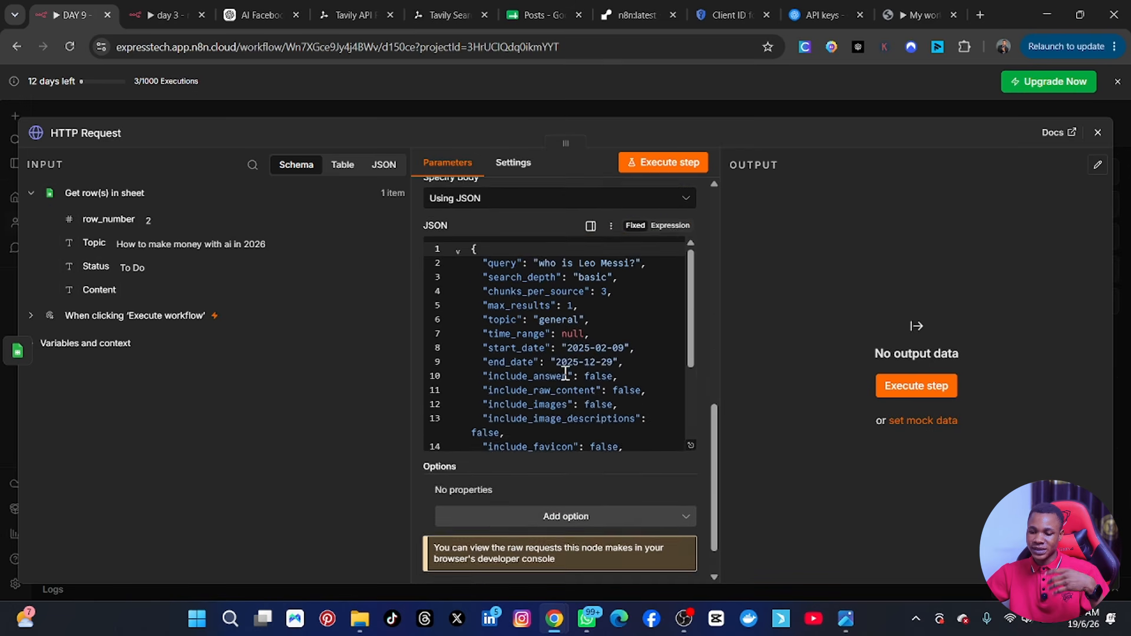
{"action": "scroll", "coordinate": [566, 368], "scroll_direction": "up", "scroll_amount": 2}
{"action": "scroll", "coordinate": [559, 392], "scroll_direction": "down", "scroll_amount": 1}
{"action": "scroll", "coordinate": [559, 392], "scroll_direction": "down", "scroll_amount": 2}
{"action": "scroll", "coordinate": [548, 413], "scroll_direction": "up", "scroll_amount": 3}
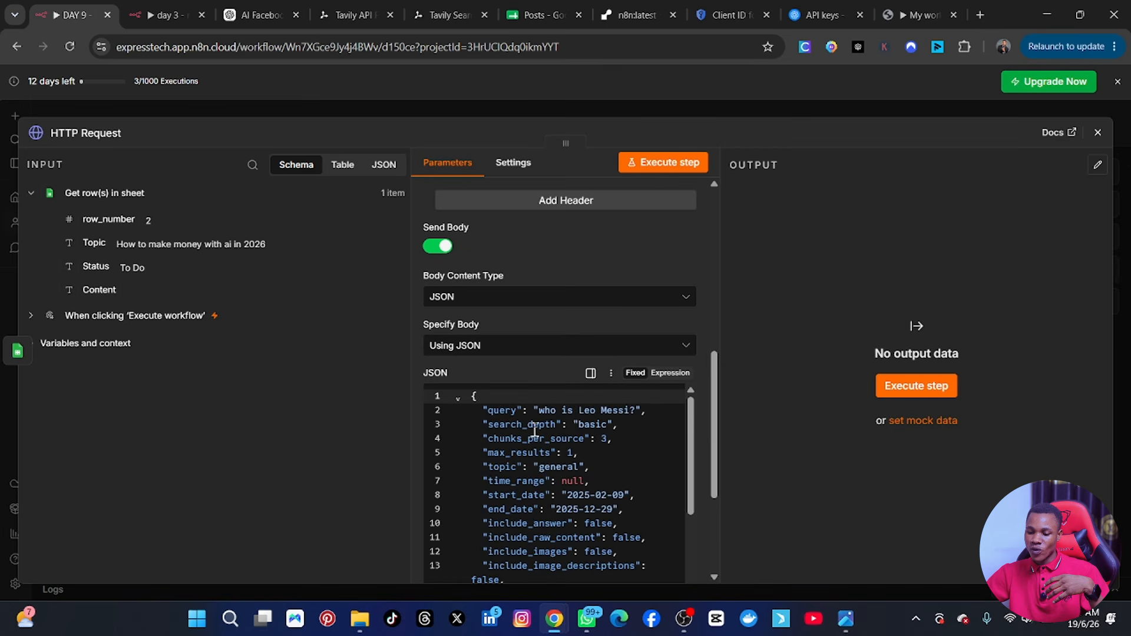
{"action": "left_click", "coordinate": [672, 373]}
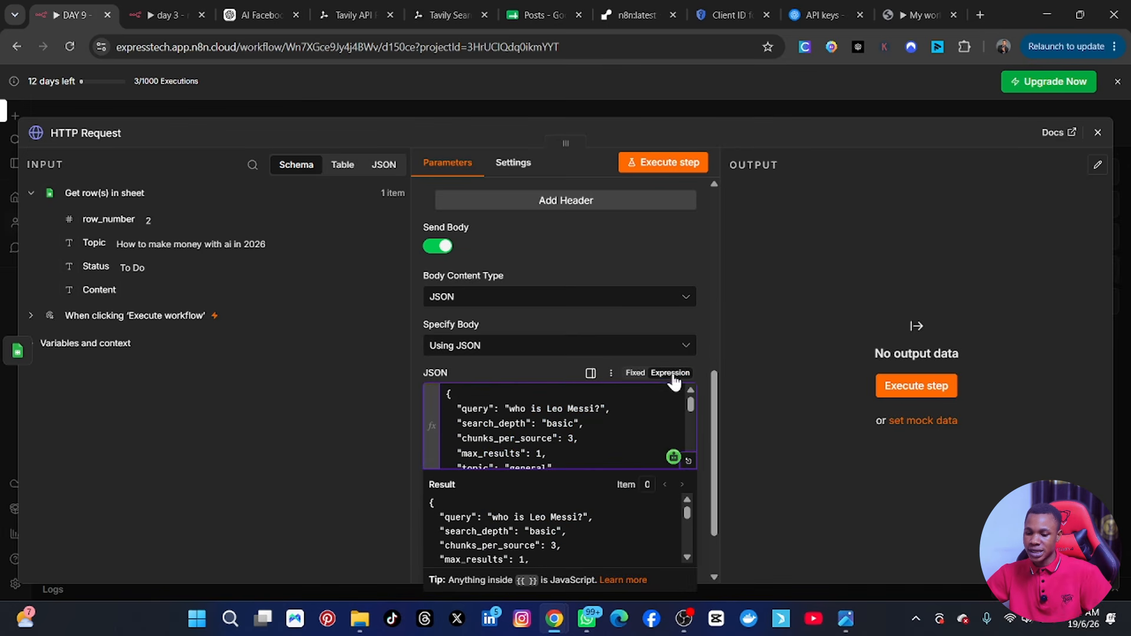
Replace the sample question in the JSON body's query with "search the web for articles related to {{ $json.Topic }}", using the sheet's Topic field.
{"action": "left_click", "coordinate": [688, 461]}
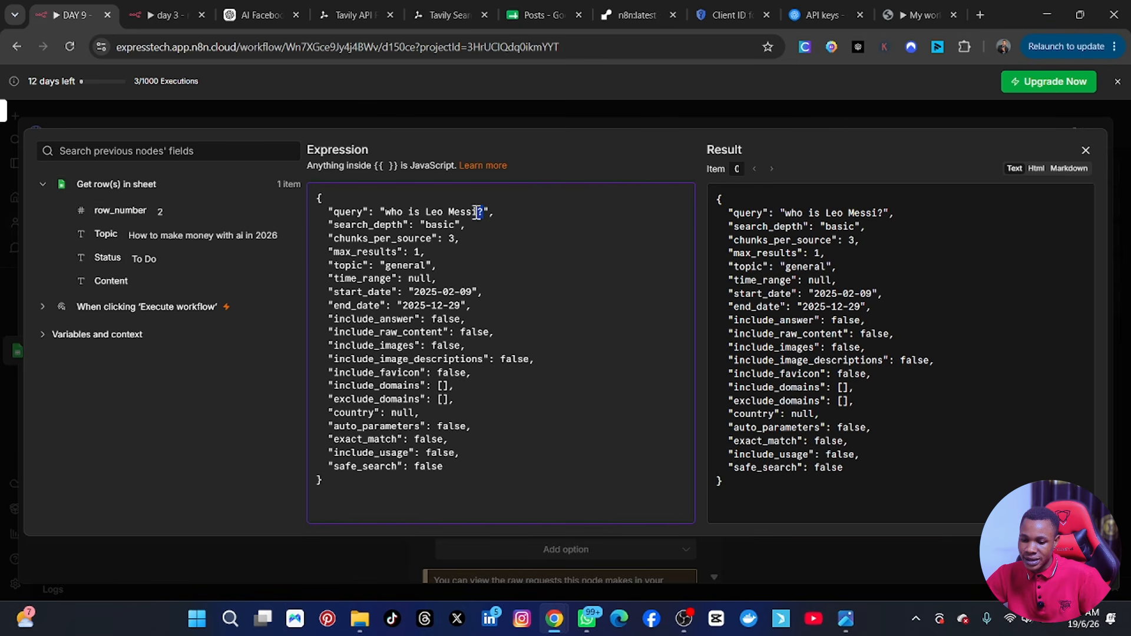
{"action": "left_click_drag", "start_coordinate": [478, 212], "coordinate": [386, 212]}
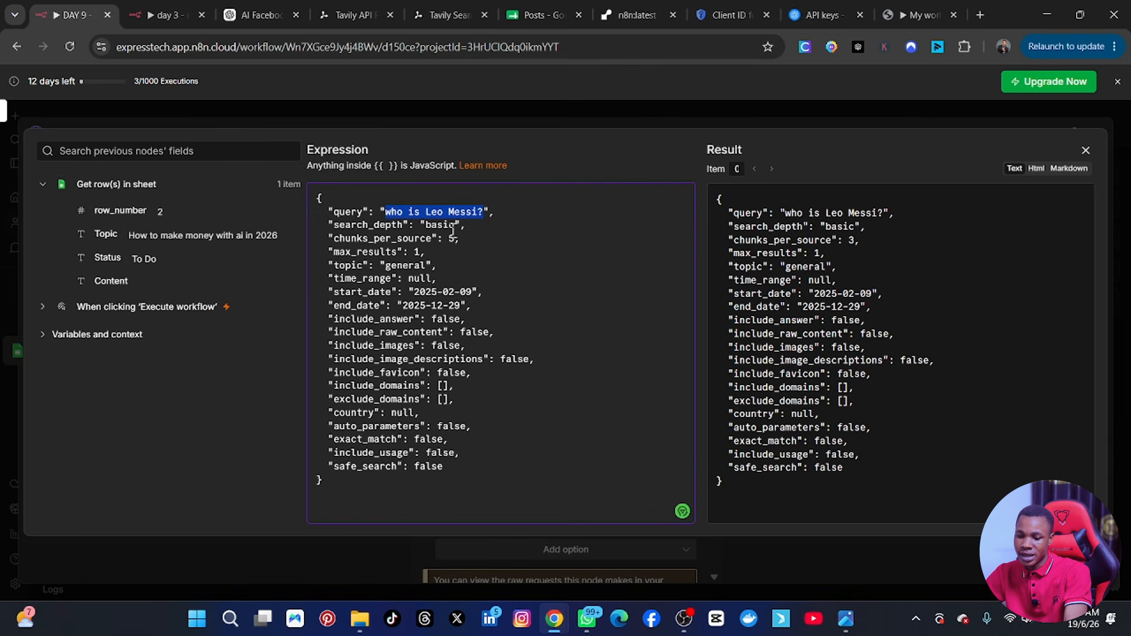
{"action": "key", "text": "BackSpace"}
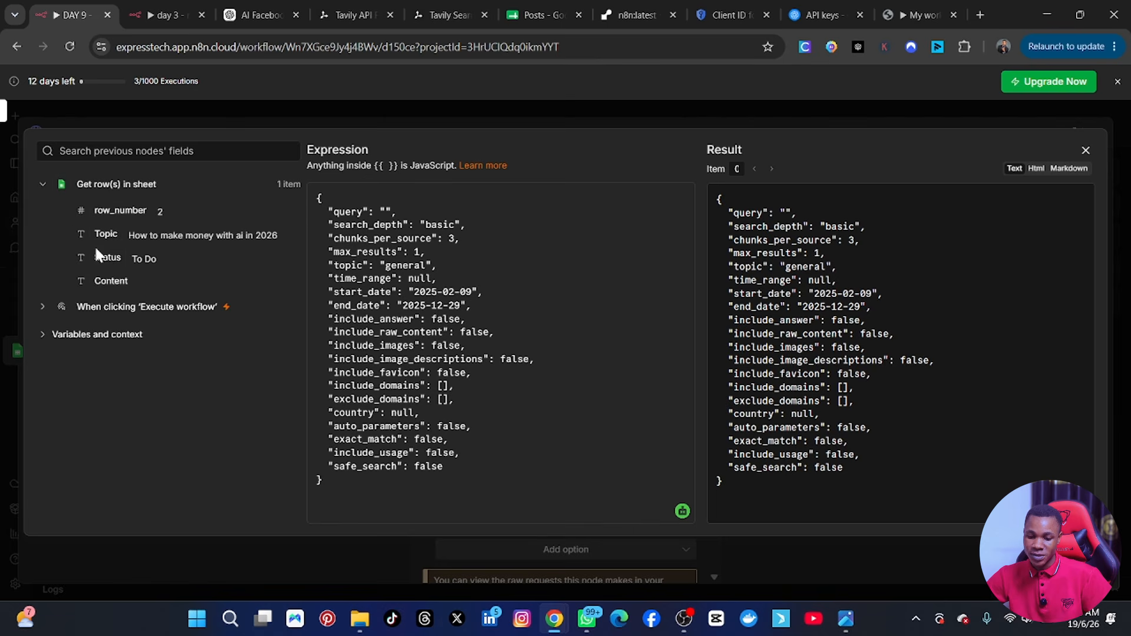
{"action": "left_click_drag", "start_coordinate": [94, 231], "coordinate": [386, 213]}
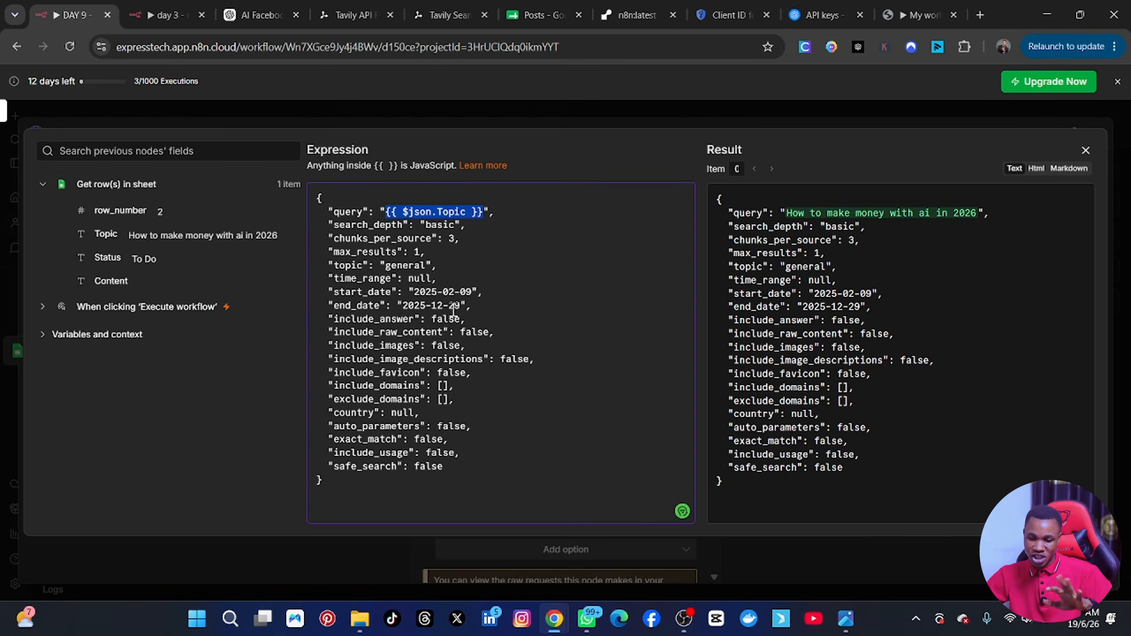
{"action": "left_click", "coordinate": [388, 207]}
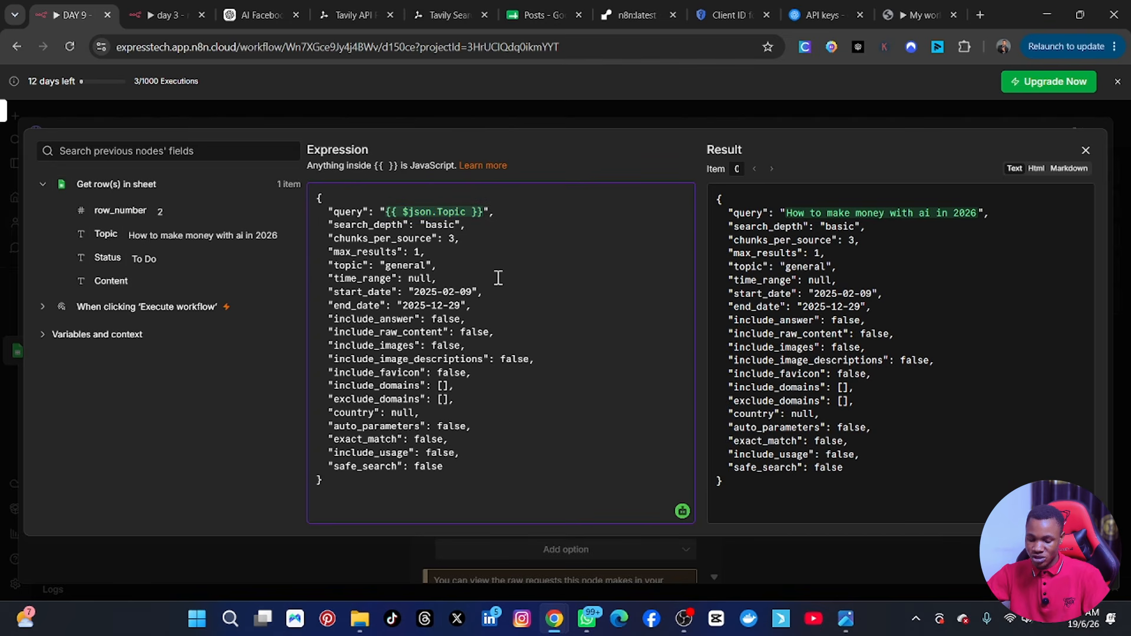
{"action": "type", "text": "search the web for articles related to"}
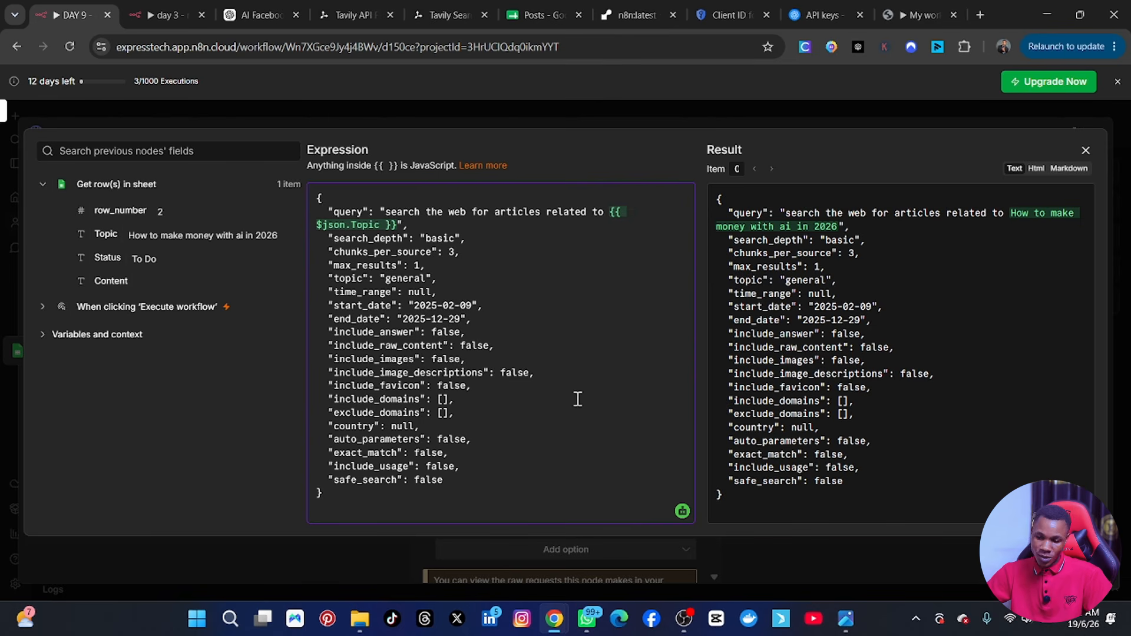
{"action": "left_click", "coordinate": [1086, 151]}
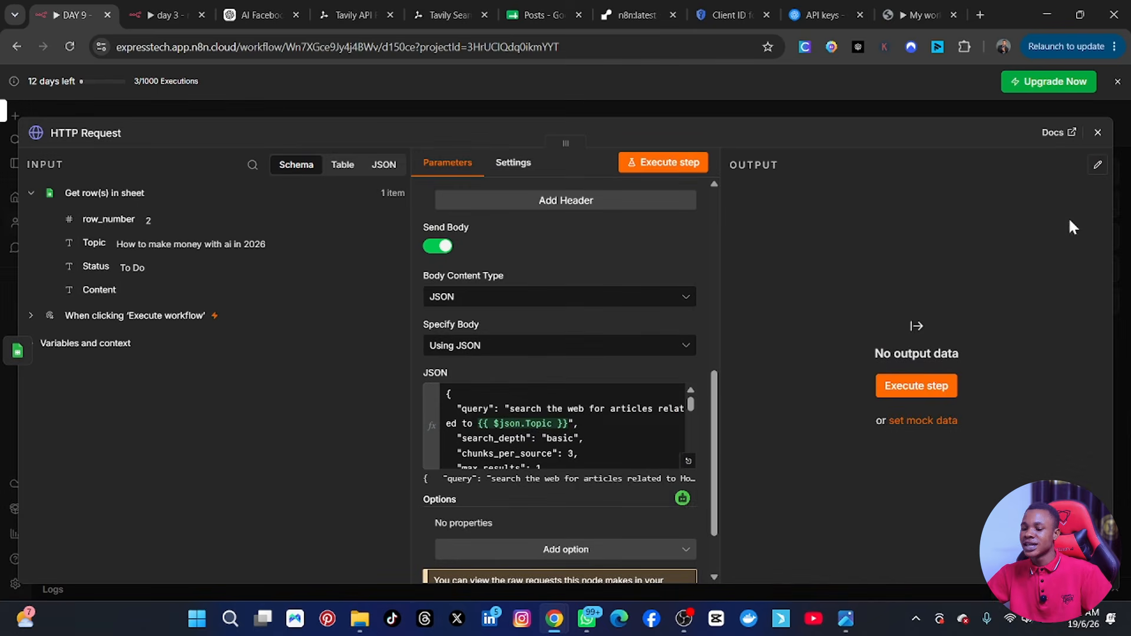
Execute the HTTP Request node and review the article returned in the output's results column.
{"action": "left_click", "coordinate": [663, 162]}
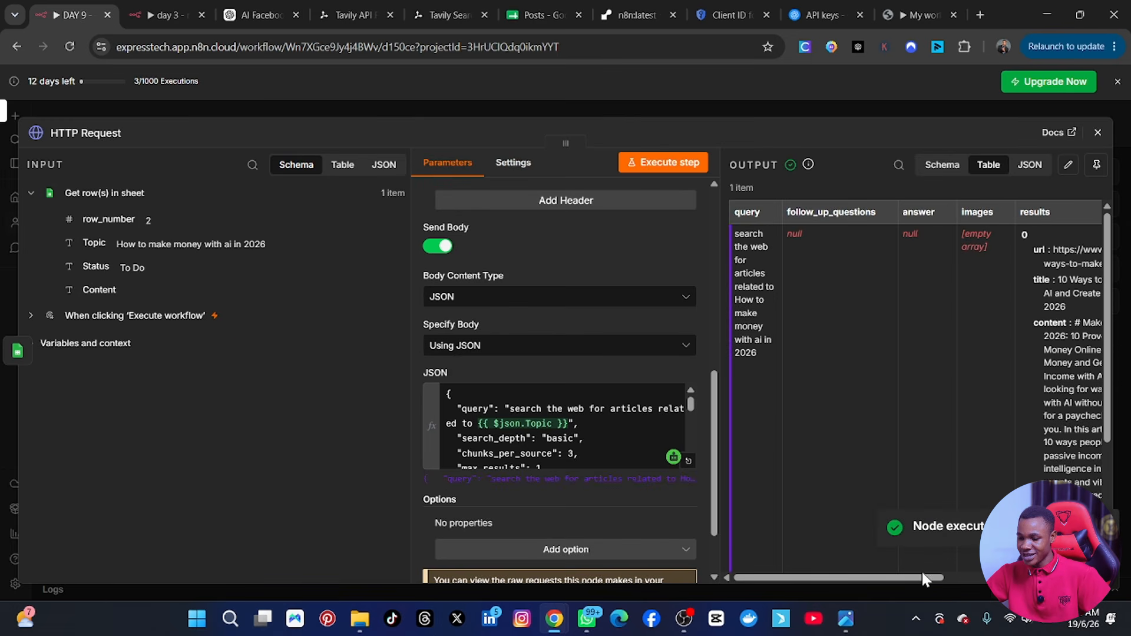
{"action": "left_click_drag", "start_coordinate": [904, 579], "coordinate": [1050, 592]}
{"action": "scroll", "coordinate": [829, 350], "scroll_direction": "down", "scroll_amount": 3}
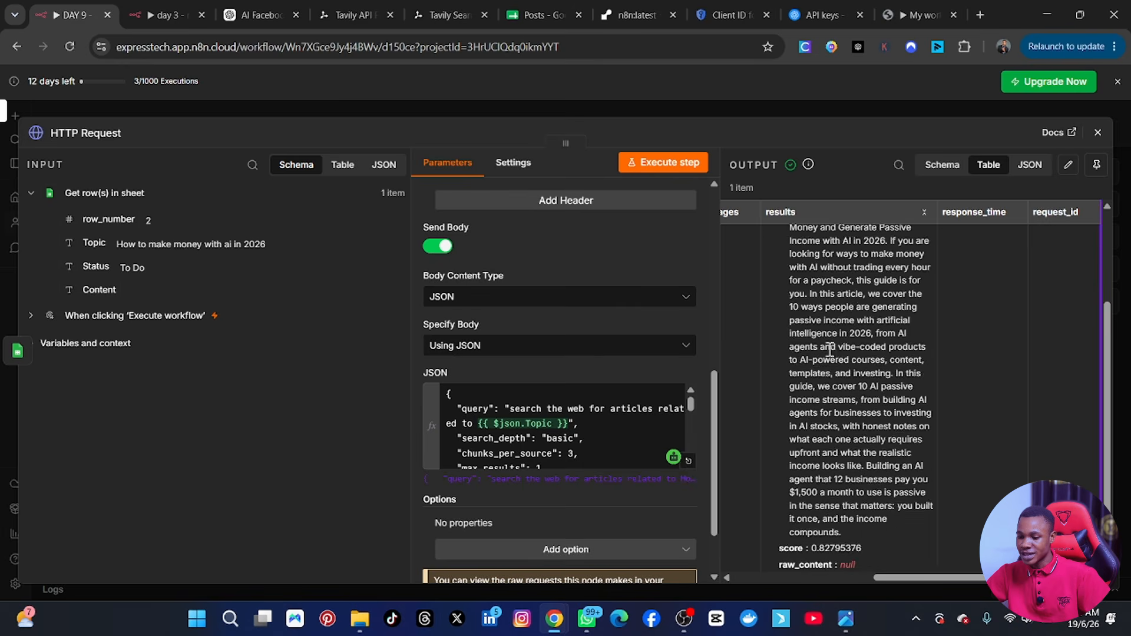
{"action": "scroll", "coordinate": [849, 347], "scroll_direction": "up", "scroll_amount": 3}
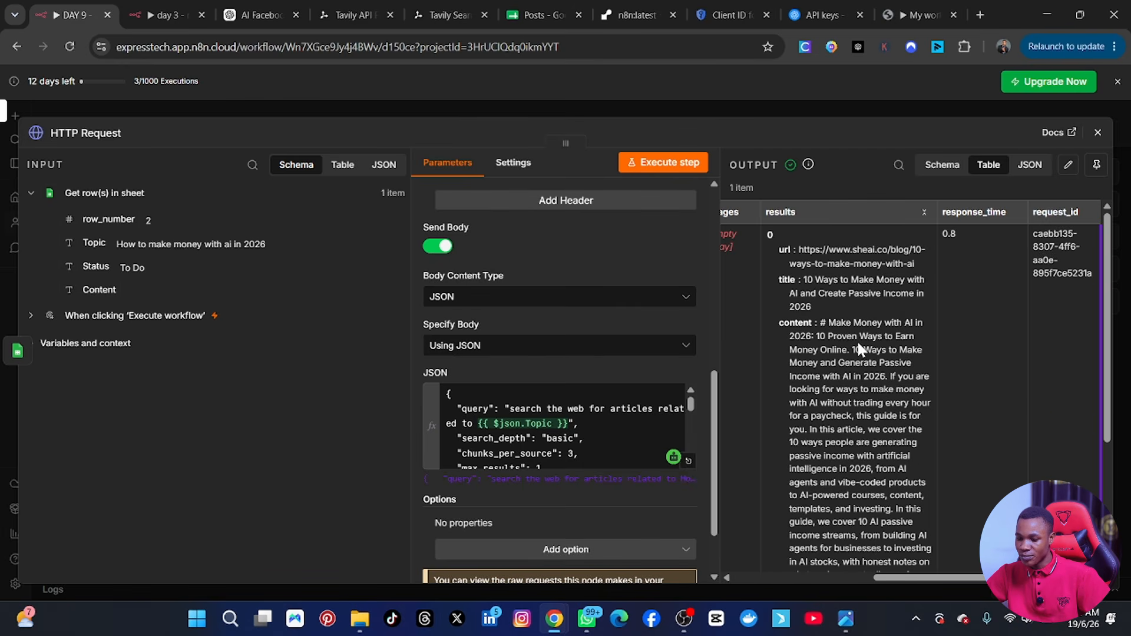
{"action": "scroll", "coordinate": [860, 348], "scroll_direction": "down", "scroll_amount": 5}
{"action": "scroll", "coordinate": [859, 355], "scroll_direction": "up", "scroll_amount": 4}
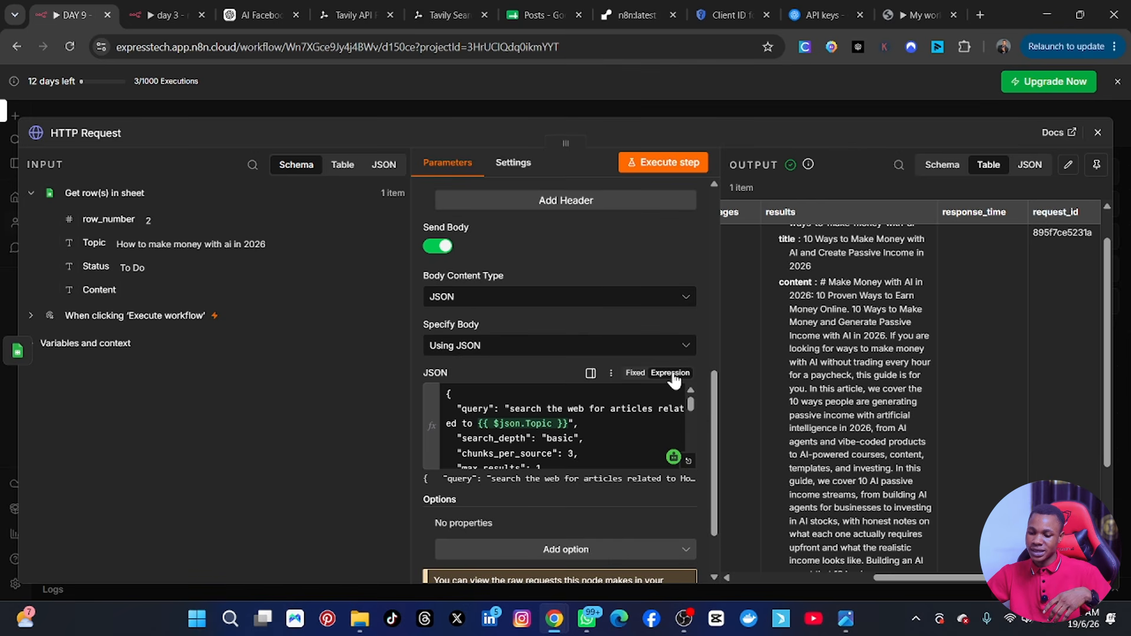
Set max_results to 3 in the HTTP Request node's JSON body expression.
{"action": "left_click", "coordinate": [692, 462]}
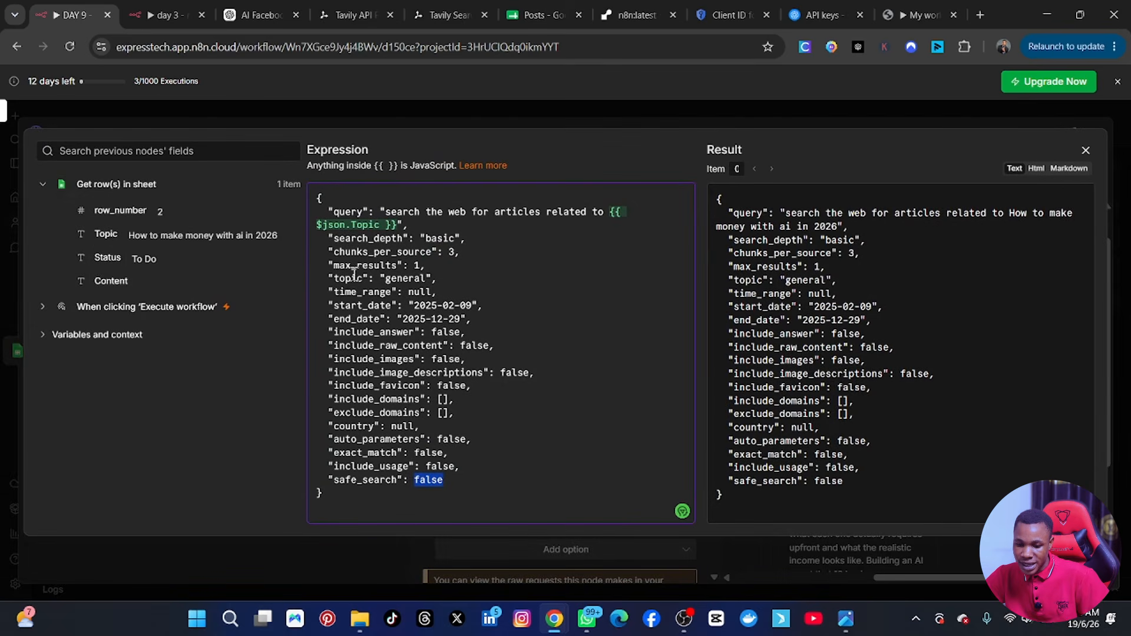
{"action": "double_click", "coordinate": [418, 265]}
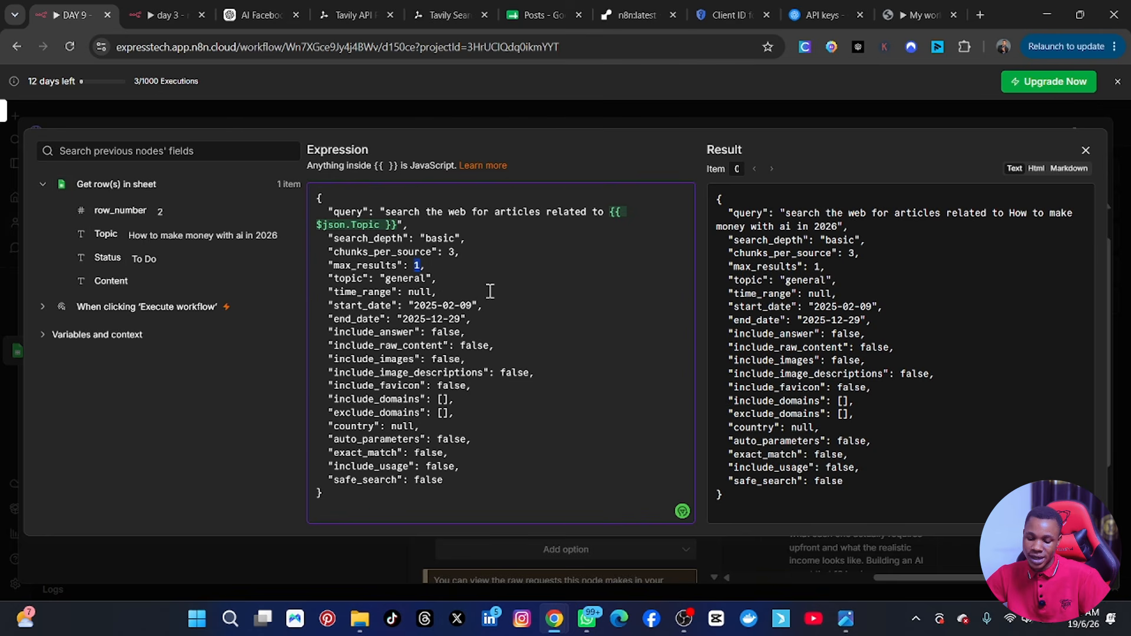
{"action": "type", "text": "3"}
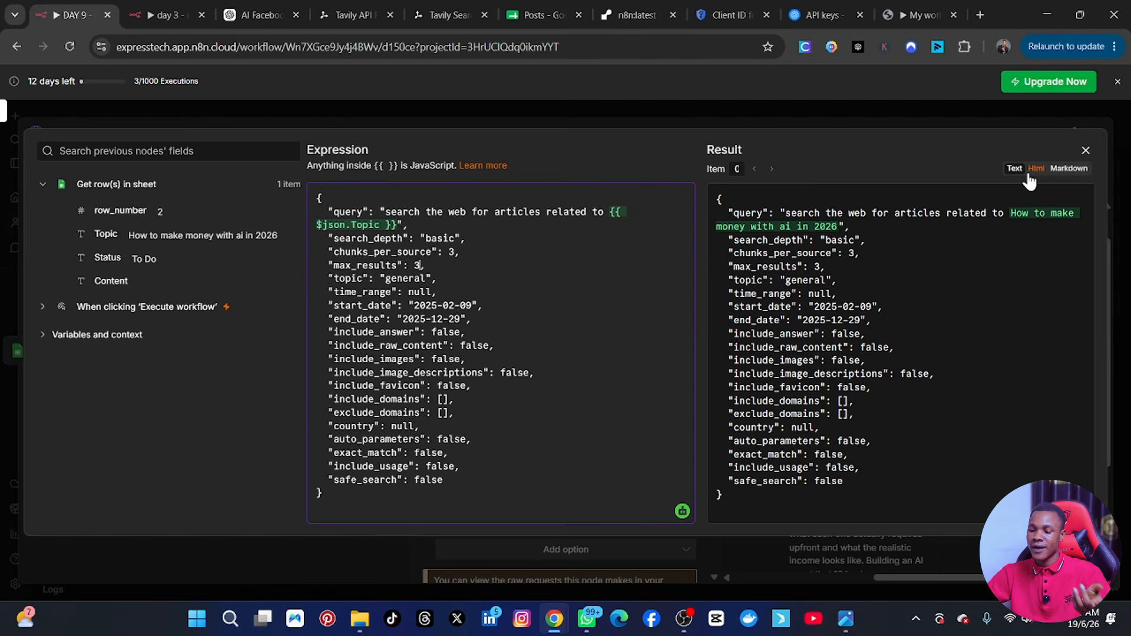
{"action": "left_click", "coordinate": [1086, 150]}
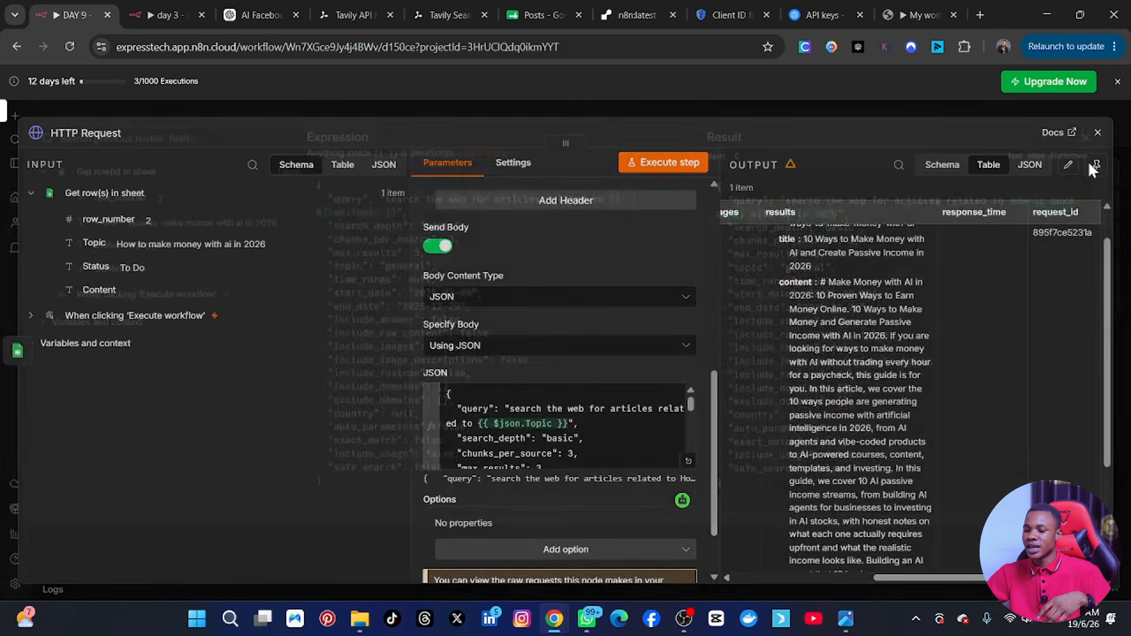
Execute the HTTP Request node again and review the URL, title and content of each returned article.
{"action": "left_click", "coordinate": [663, 162]}
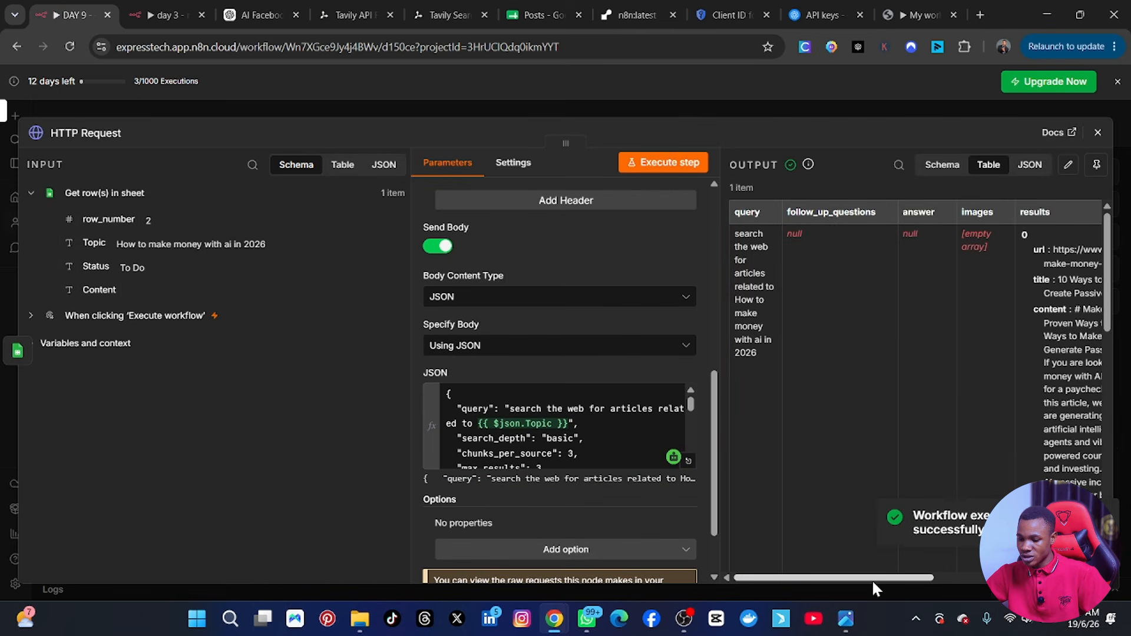
{"action": "left_click_drag", "start_coordinate": [873, 578], "coordinate": [992, 596]}
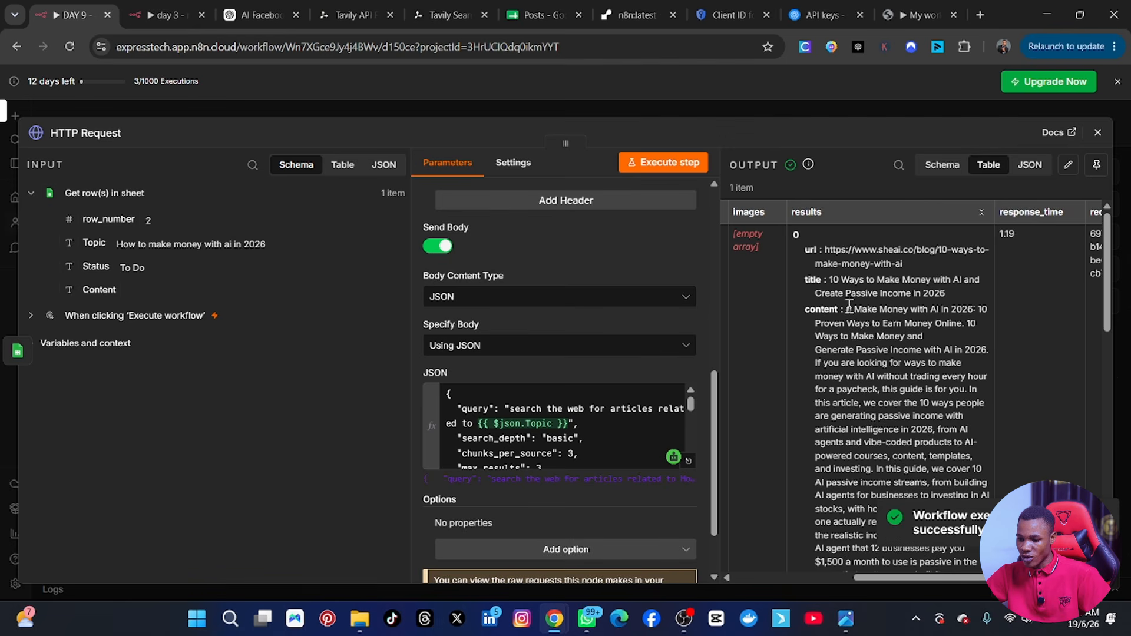
{"action": "scroll", "coordinate": [856, 342], "scroll_direction": "down", "scroll_amount": 5}
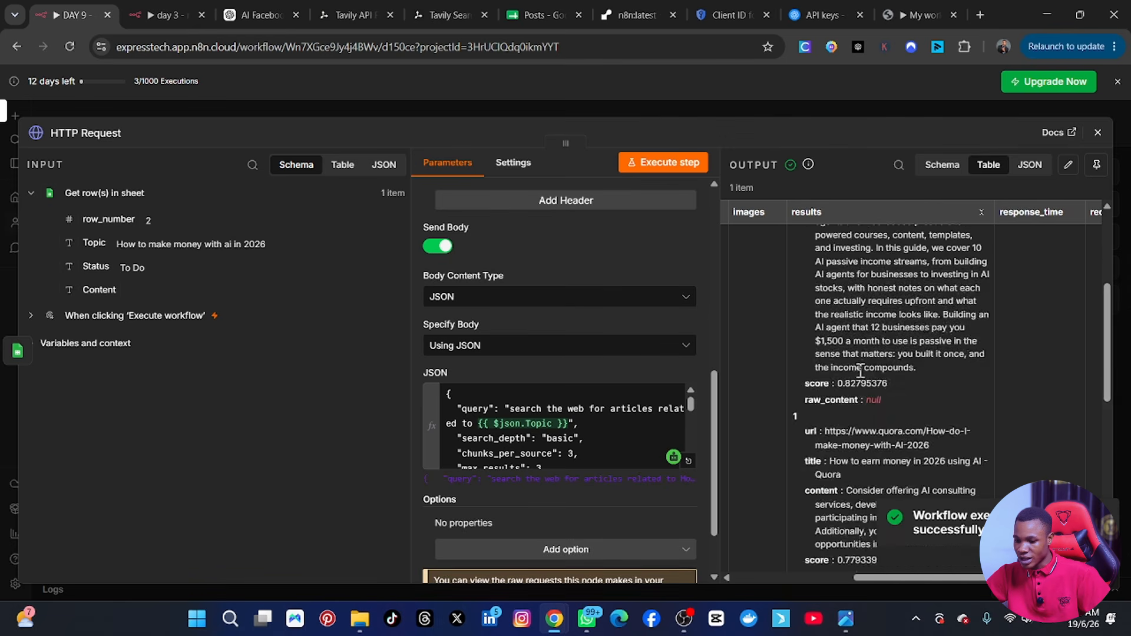
{"action": "scroll", "coordinate": [858, 372], "scroll_direction": "down", "scroll_amount": 5}
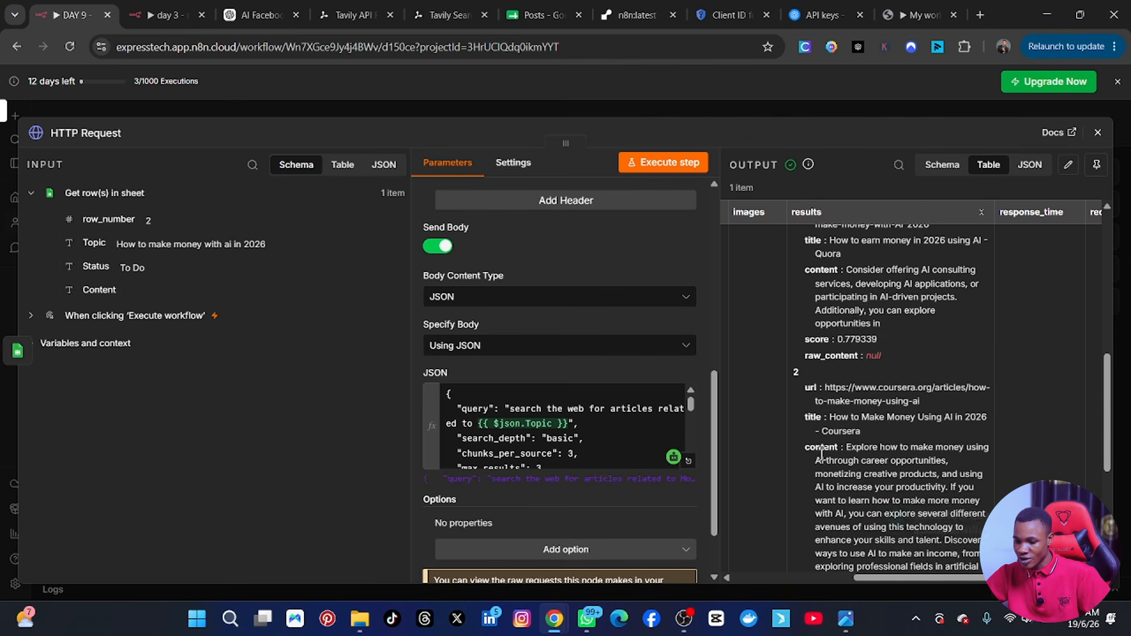
{"action": "scroll", "coordinate": [823, 460], "scroll_direction": "down", "scroll_amount": 6}
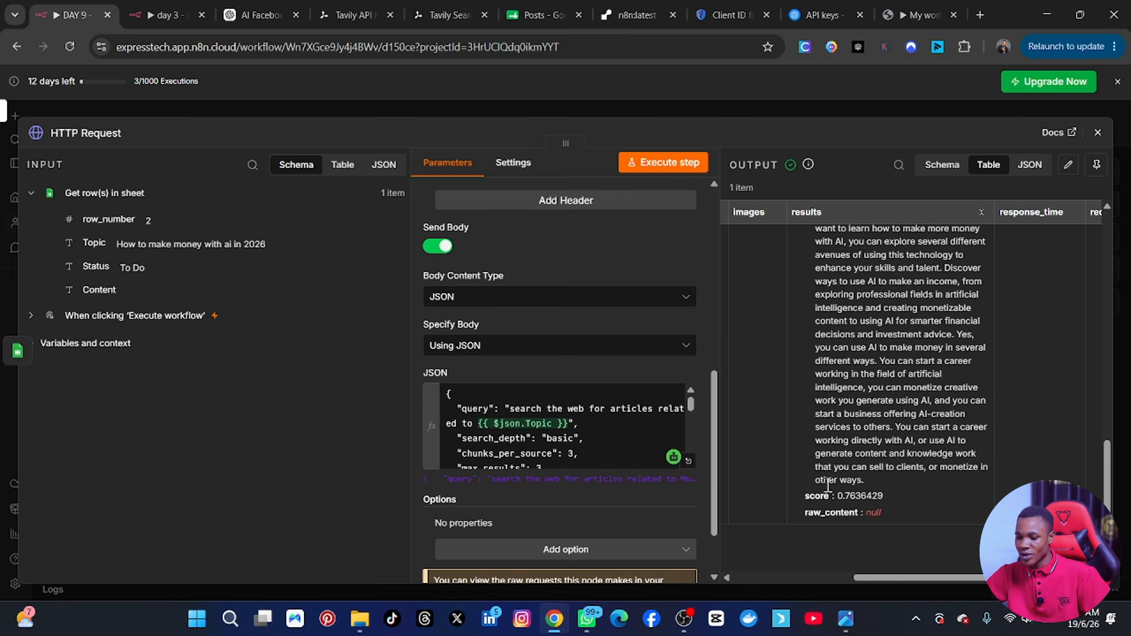
{"action": "scroll", "coordinate": [858, 472], "scroll_direction": "up", "scroll_amount": 12}
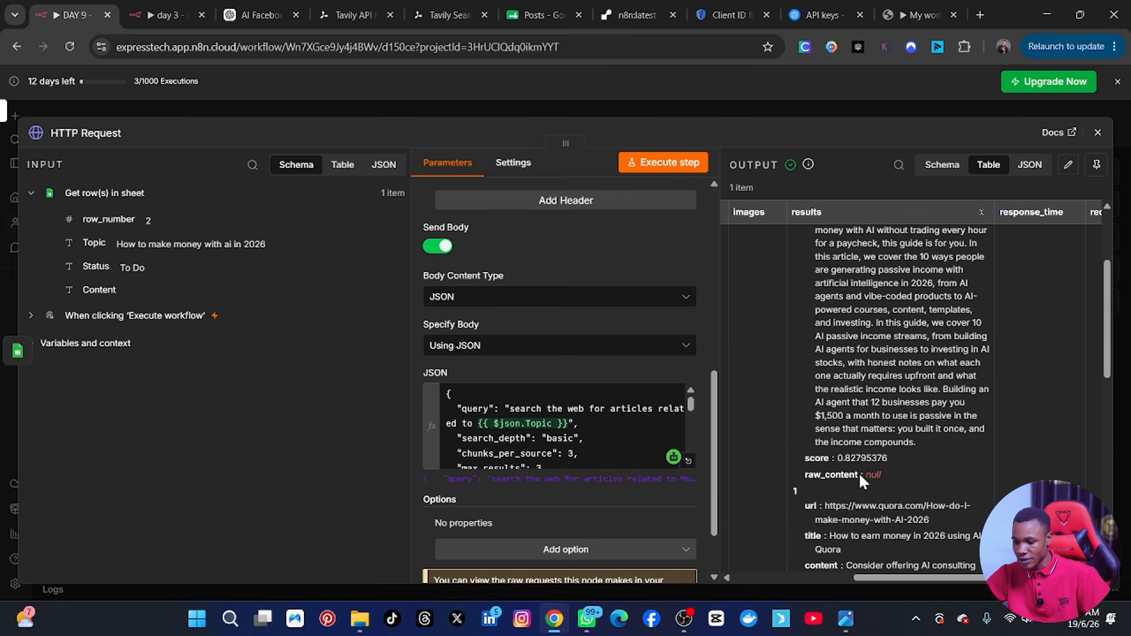
{"action": "scroll", "coordinate": [860, 481], "scroll_direction": "down", "scroll_amount": 5}
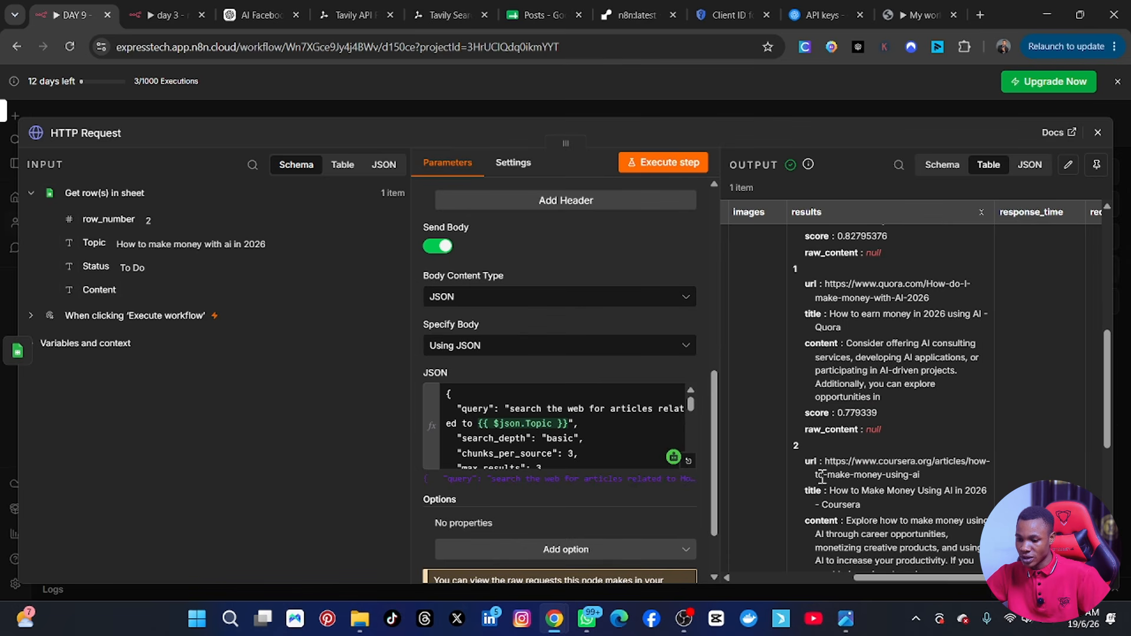
{"action": "scroll", "coordinate": [822, 413], "scroll_direction": "up", "scroll_amount": 10}
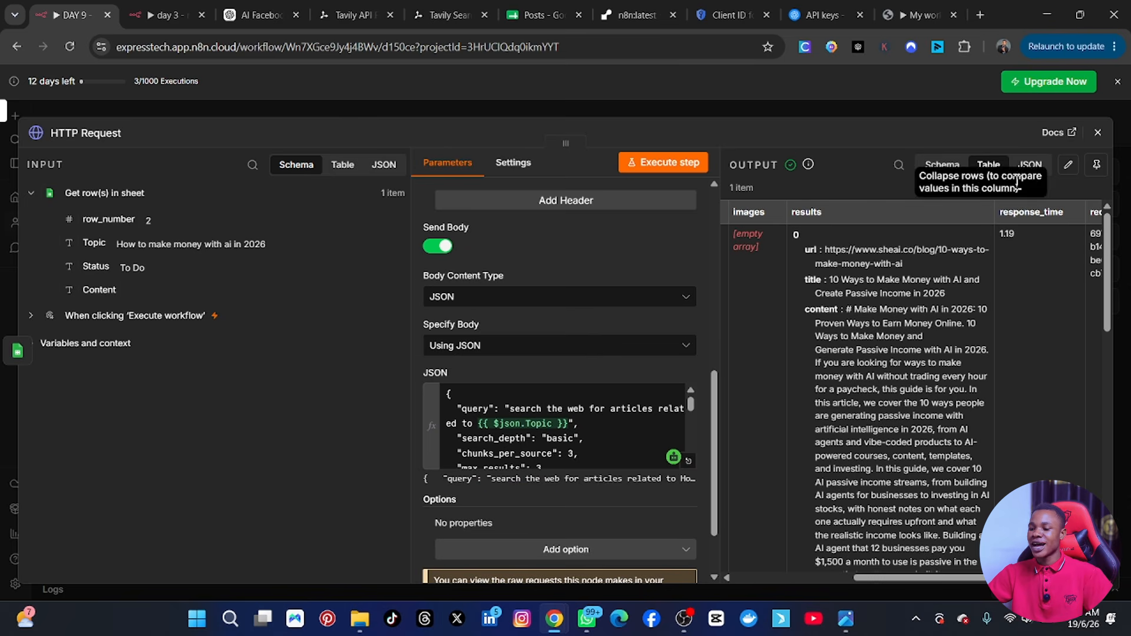
Close the HTTP Request node's settings and bring up the reference image of the complete Linkedin workflow in the image viewer.
{"action": "left_click", "coordinate": [1099, 133]}
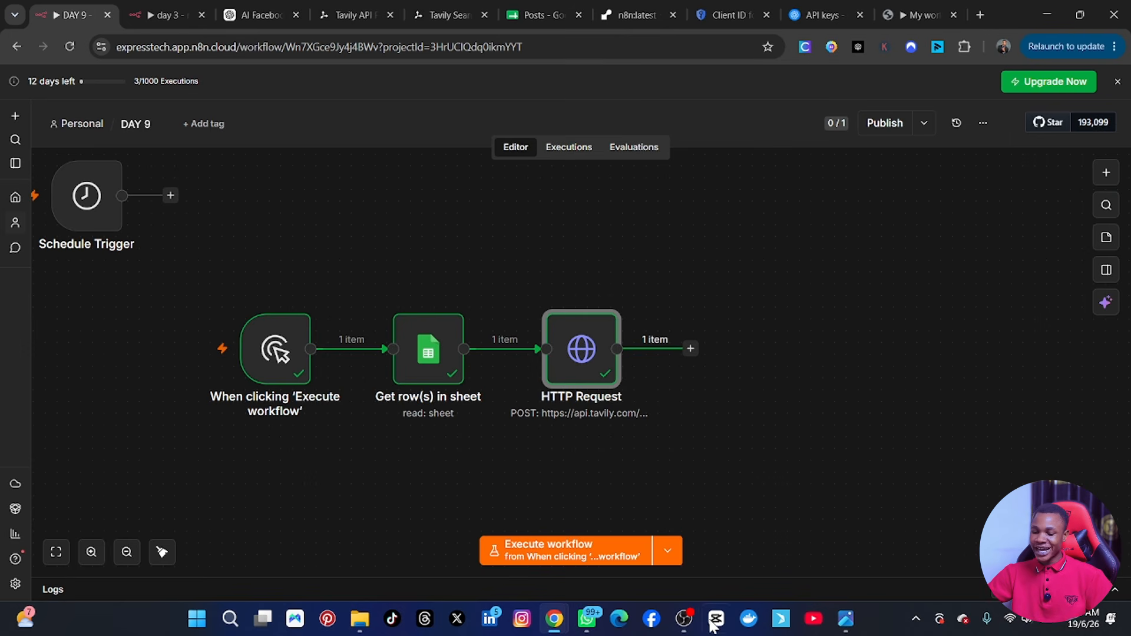
{"action": "left_click", "coordinate": [844, 619]}
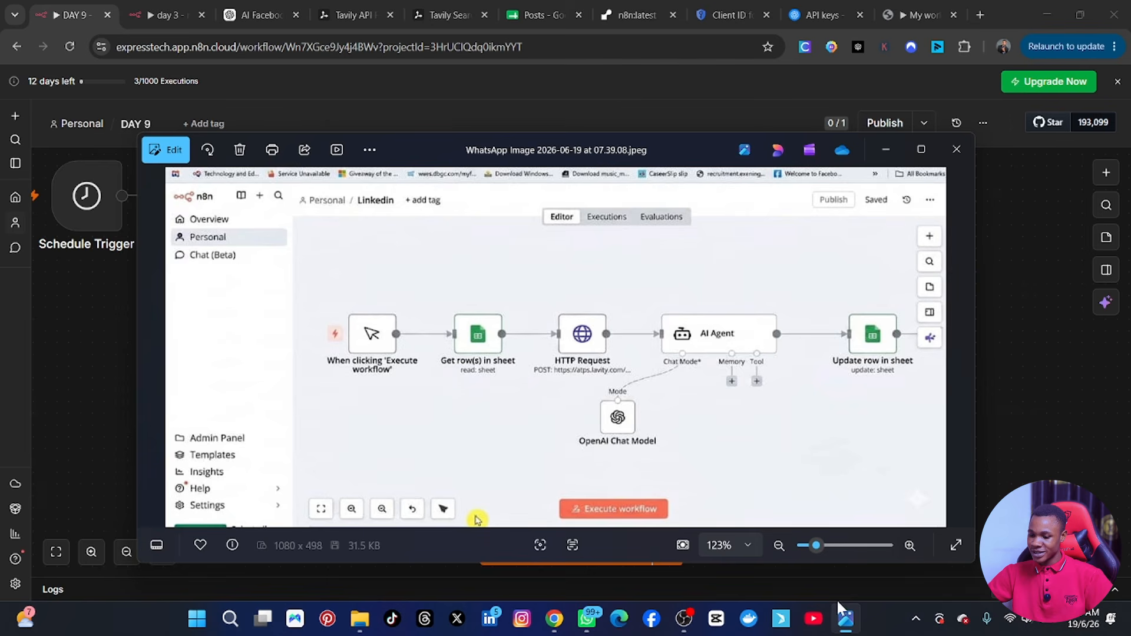
Enlarge the reference workflow image, return to the DAY 9 workflow, and add an AI Agent node after the HTTP Request node.
{"action": "left_click", "coordinate": [908, 151]}
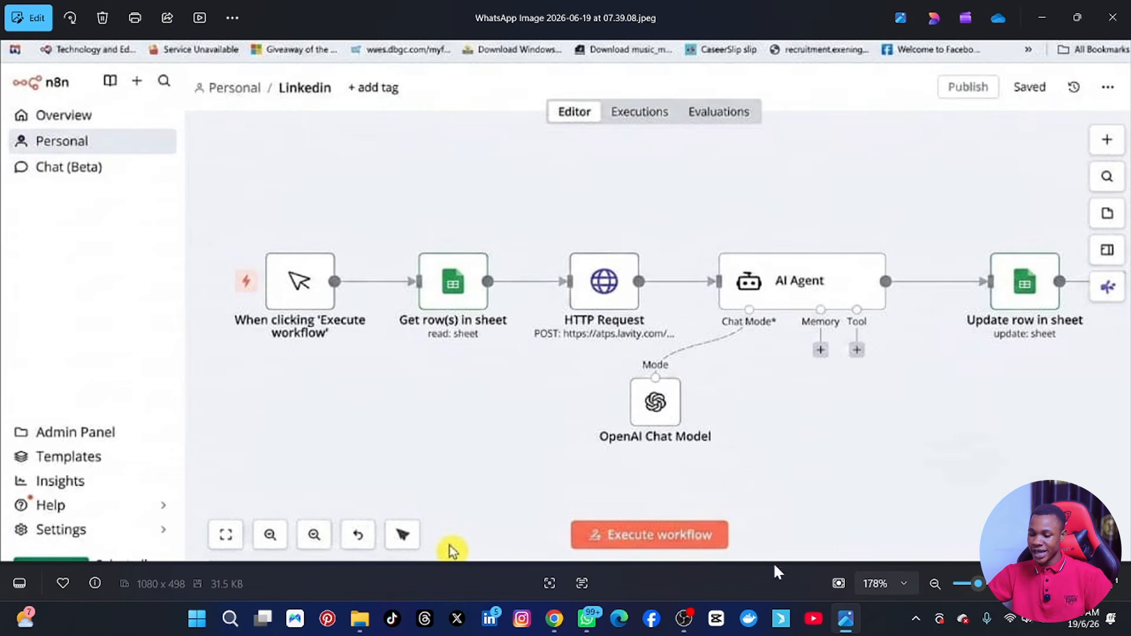
{"action": "left_click", "coordinate": [847, 620]}
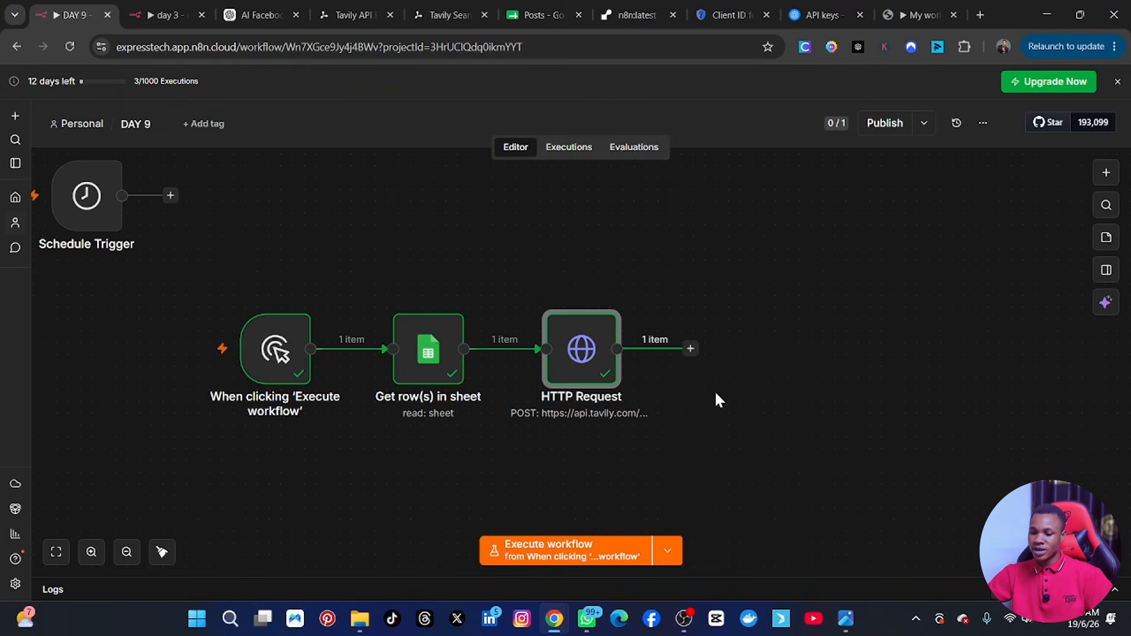
{"action": "left_click", "coordinate": [691, 349]}
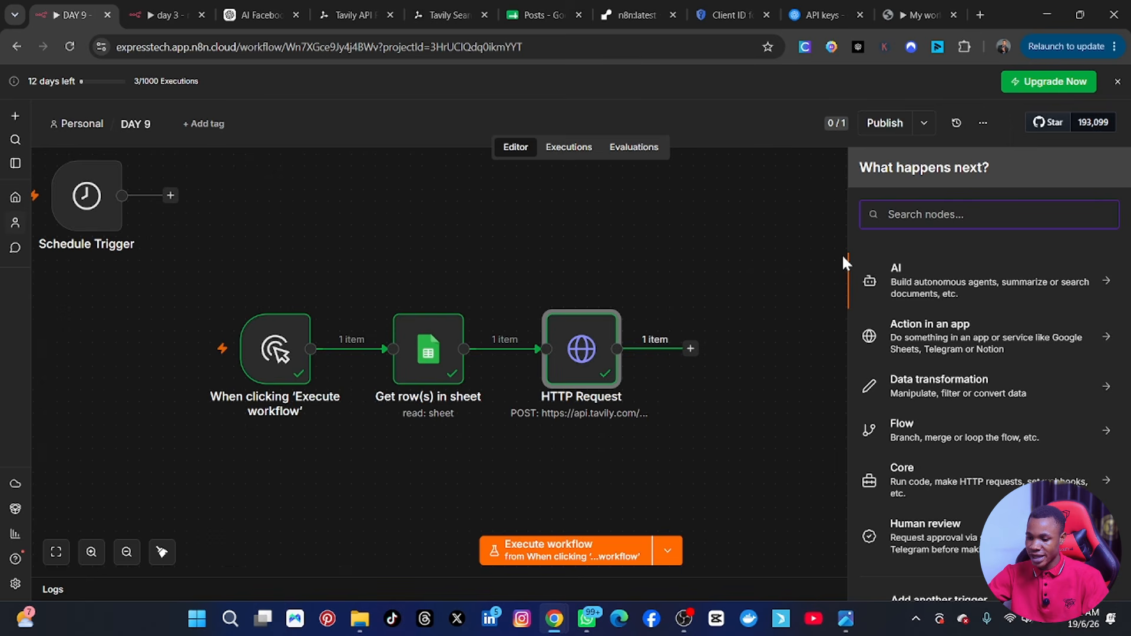
{"action": "type", "text": "ai"}
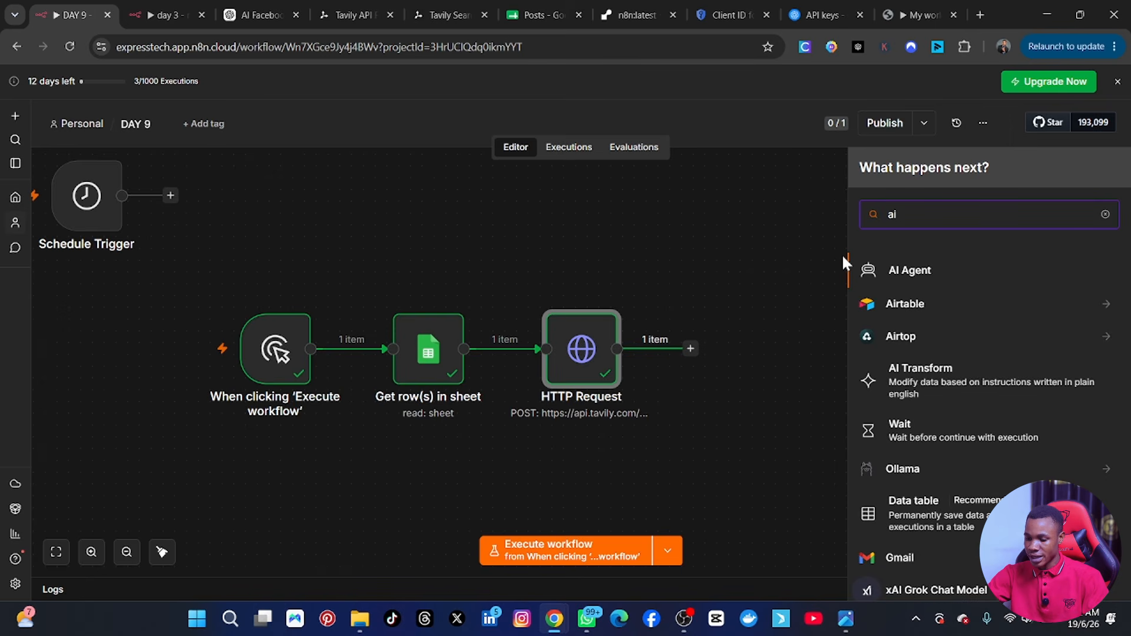
{"action": "left_click", "coordinate": [984, 283]}
{"action": "left_click", "coordinate": [931, 269]}
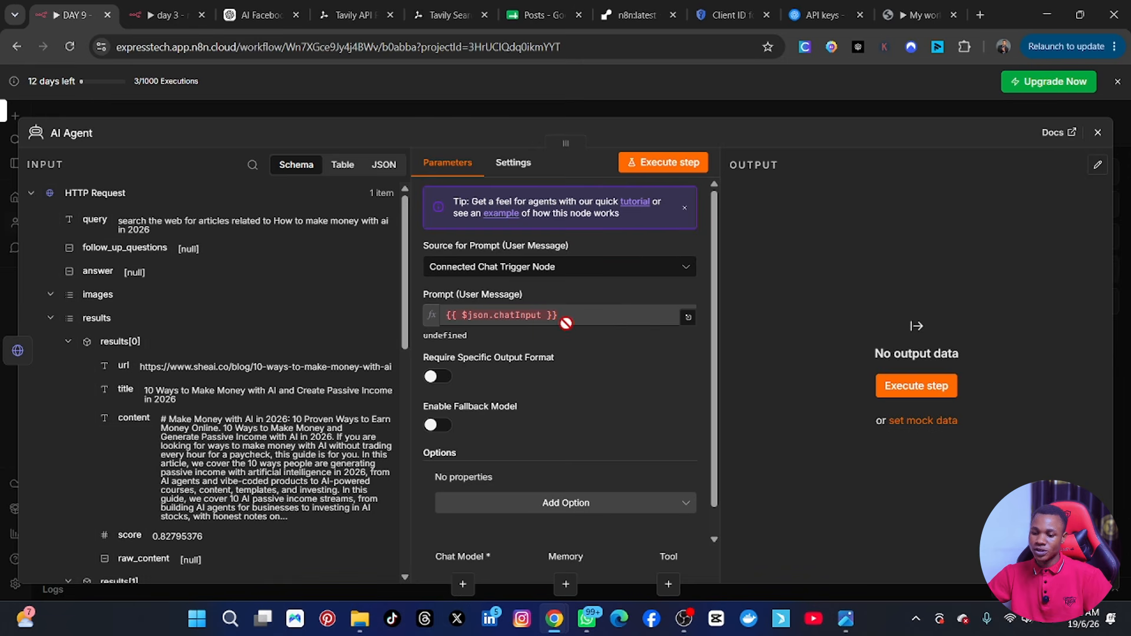
Set the AI Agent's source for the user message prompt to Define below.
{"action": "left_click", "coordinate": [601, 273]}
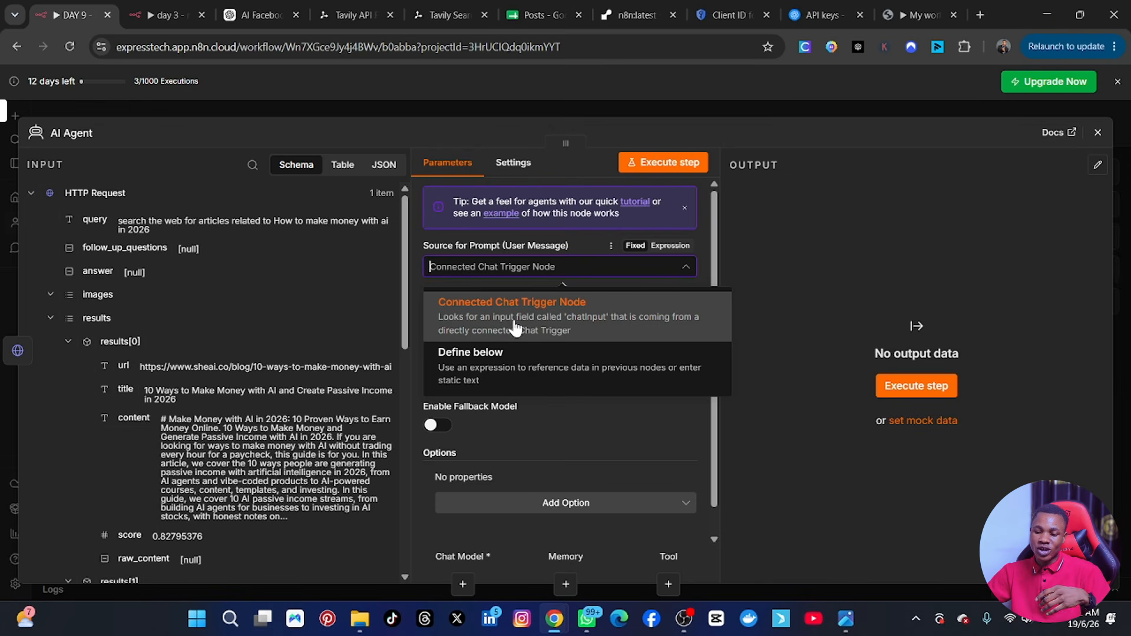
{"action": "left_click", "coordinate": [554, 372]}
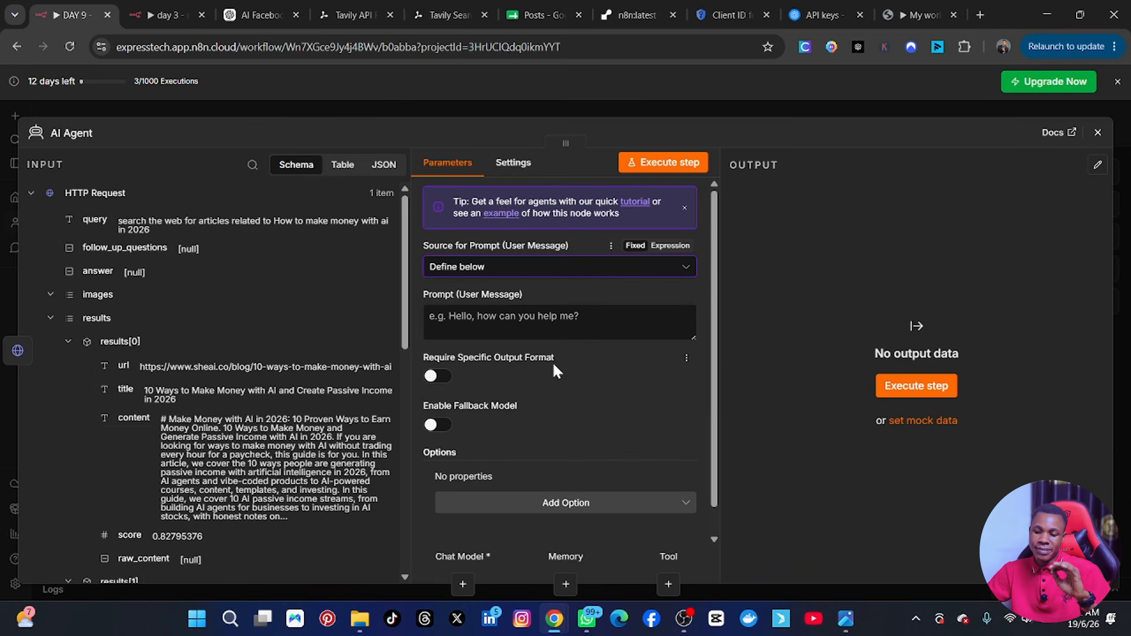
{"action": "left_click", "coordinate": [465, 313]}
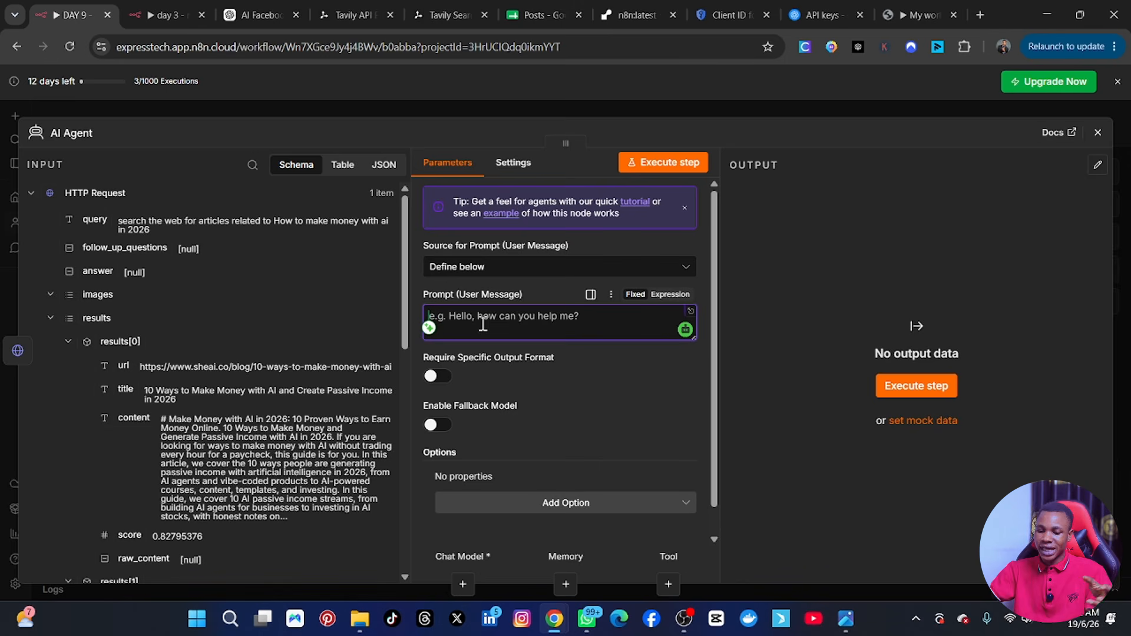
Review the URL, title and content of the three articles in the AI Agent's input data from the HTTP Request node.
{"action": "scroll", "coordinate": [144, 316], "scroll_direction": "down", "scroll_amount": 6}
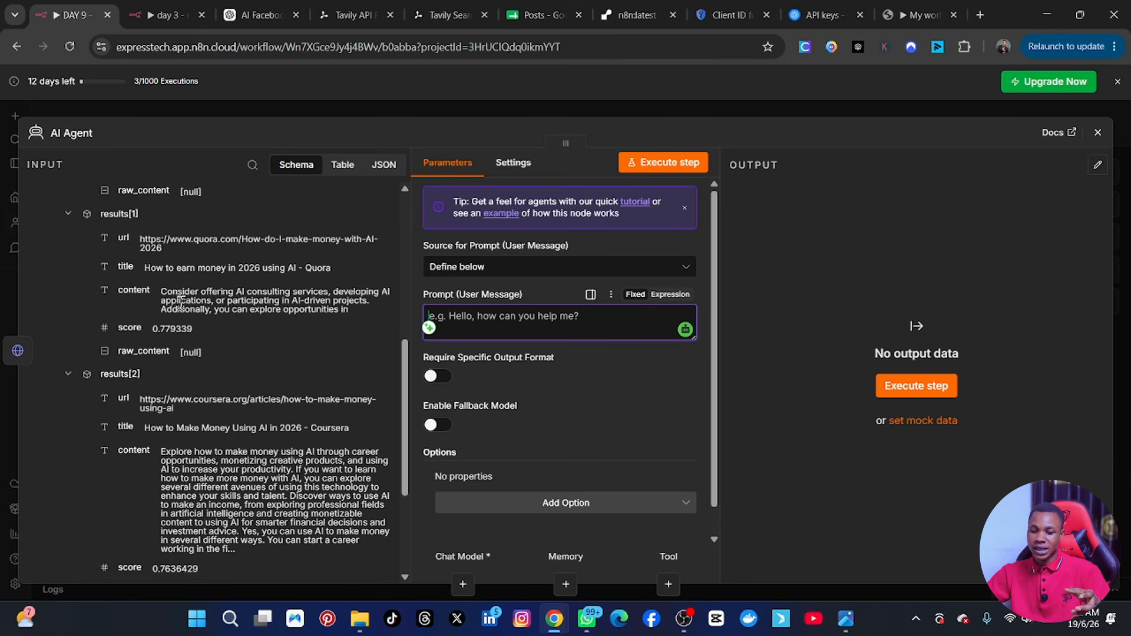
{"action": "scroll", "coordinate": [175, 348], "scroll_direction": "up", "scroll_amount": 4}
{"action": "scroll", "coordinate": [151, 381], "scroll_direction": "up", "scroll_amount": 3}
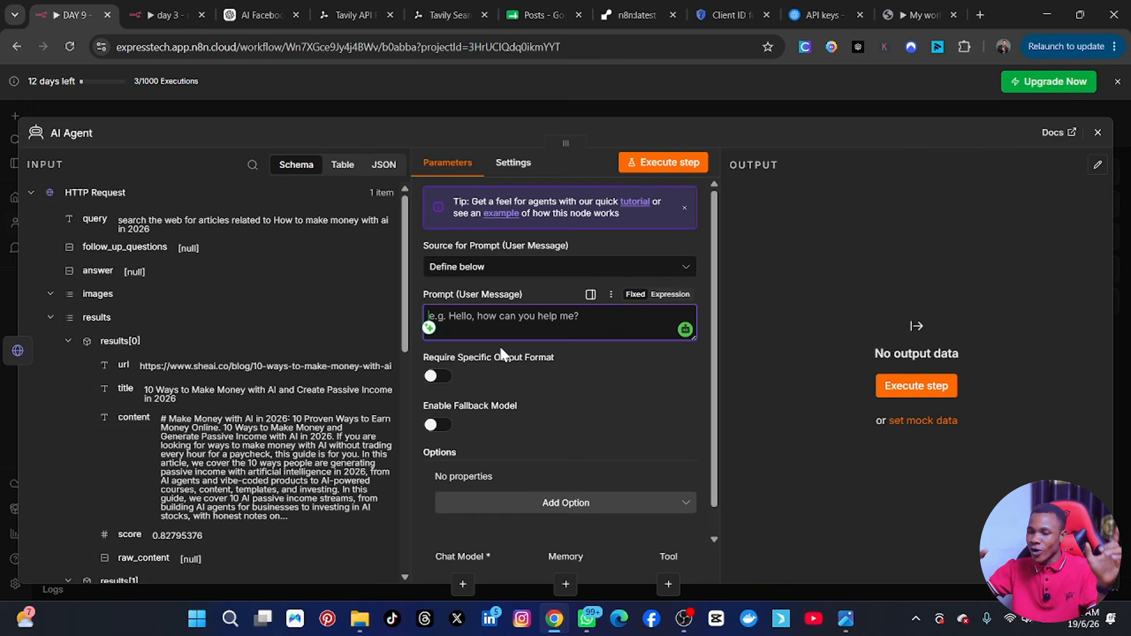
{"action": "scroll", "coordinate": [215, 295], "scroll_direction": "down", "scroll_amount": 4}
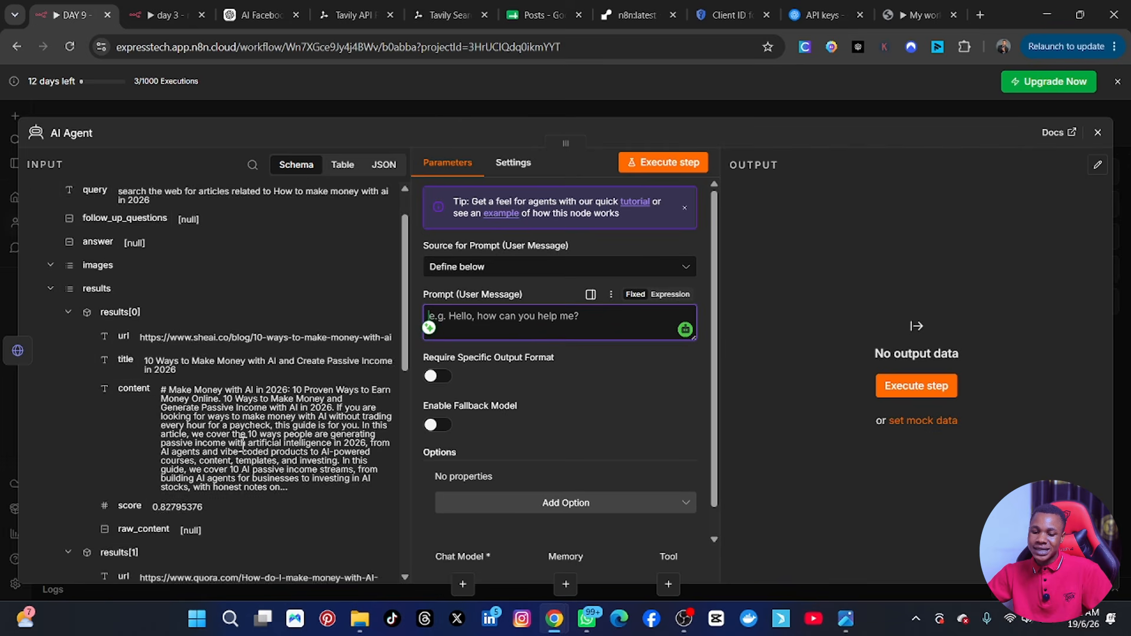
{"action": "scroll", "coordinate": [218, 289], "scroll_direction": "down", "scroll_amount": 4}
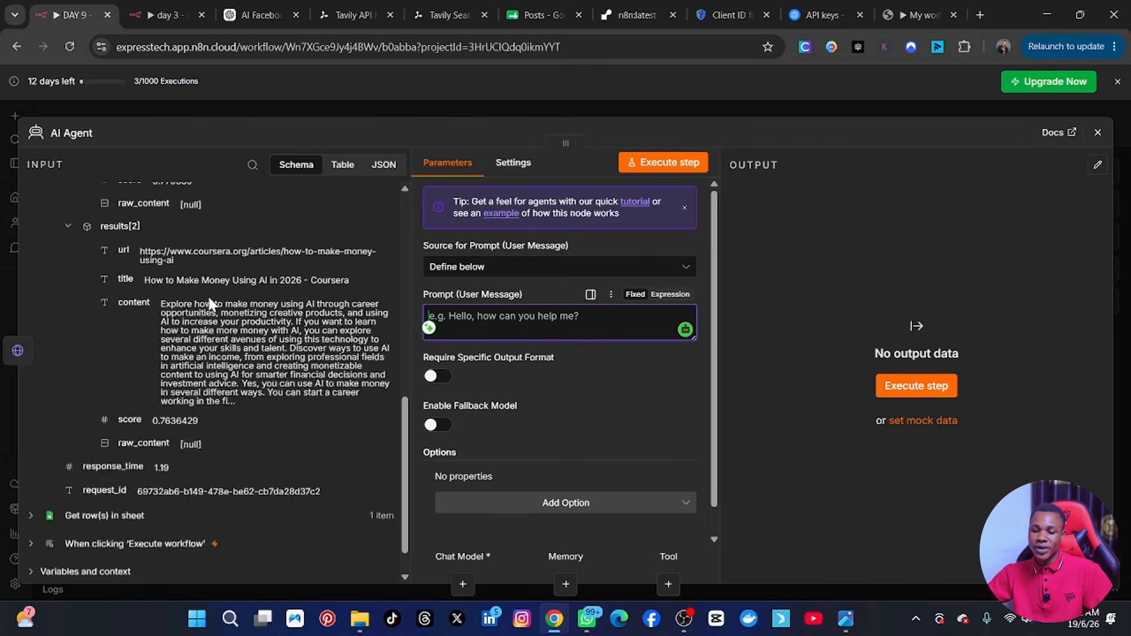
{"action": "scroll", "coordinate": [204, 341], "scroll_direction": "up", "scroll_amount": 3}
{"action": "scroll", "coordinate": [205, 341], "scroll_direction": "up", "scroll_amount": 3}
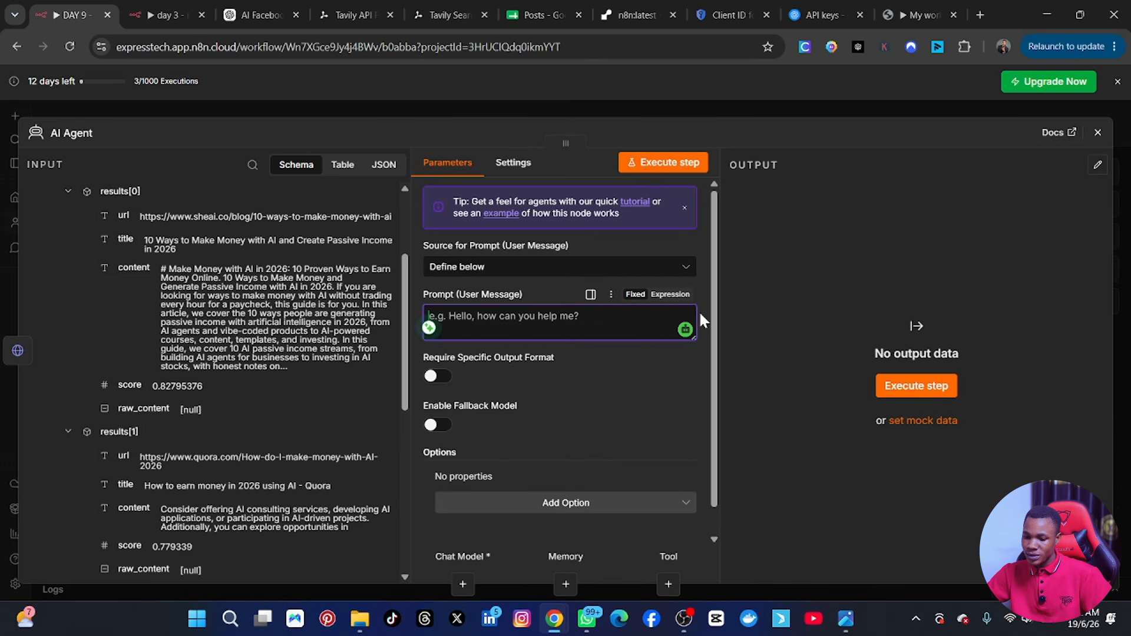
Make the AI Agent's user message an expression and, in the expanded editor, enter item 1 with the content field of results[0].
{"action": "left_click", "coordinate": [670, 294]}
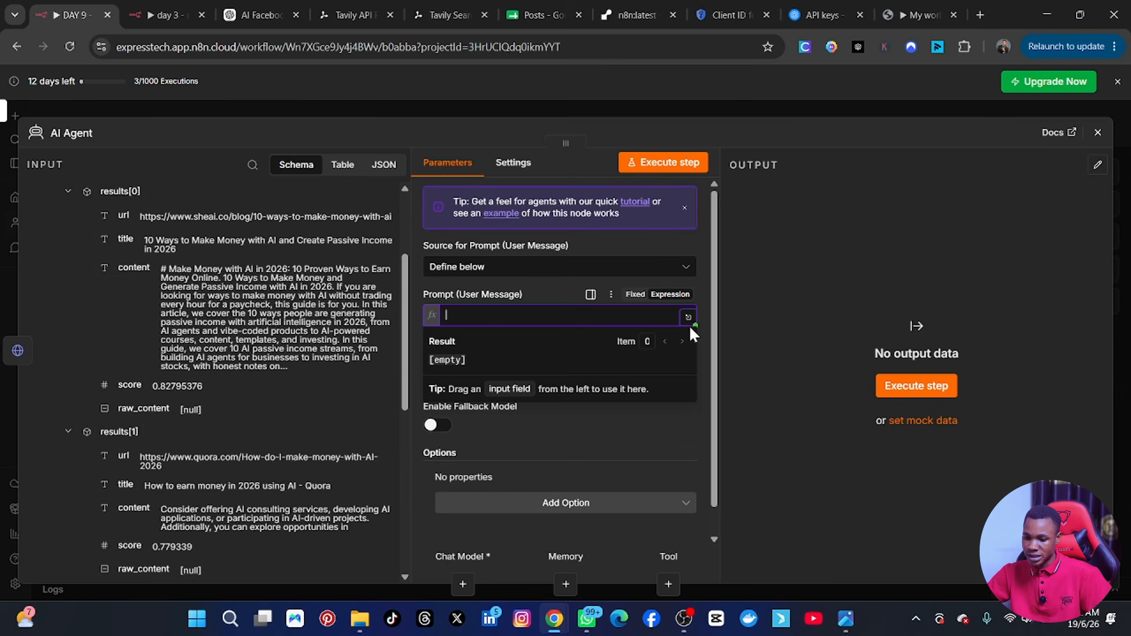
{"action": "left_click", "coordinate": [688, 317]}
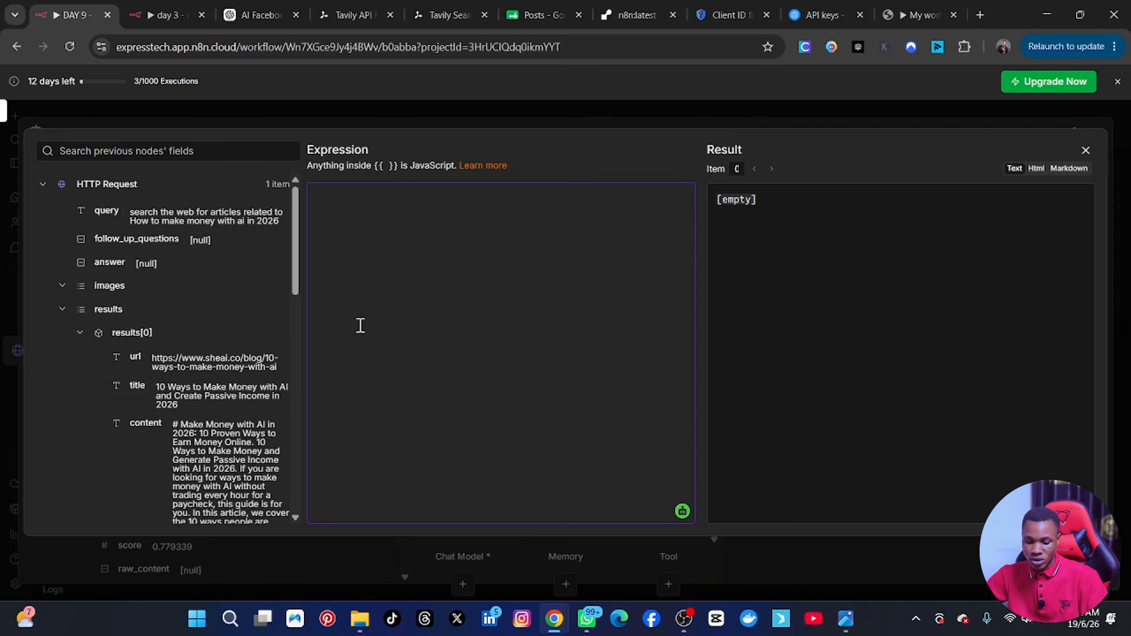
{"action": "type", "text": ","}
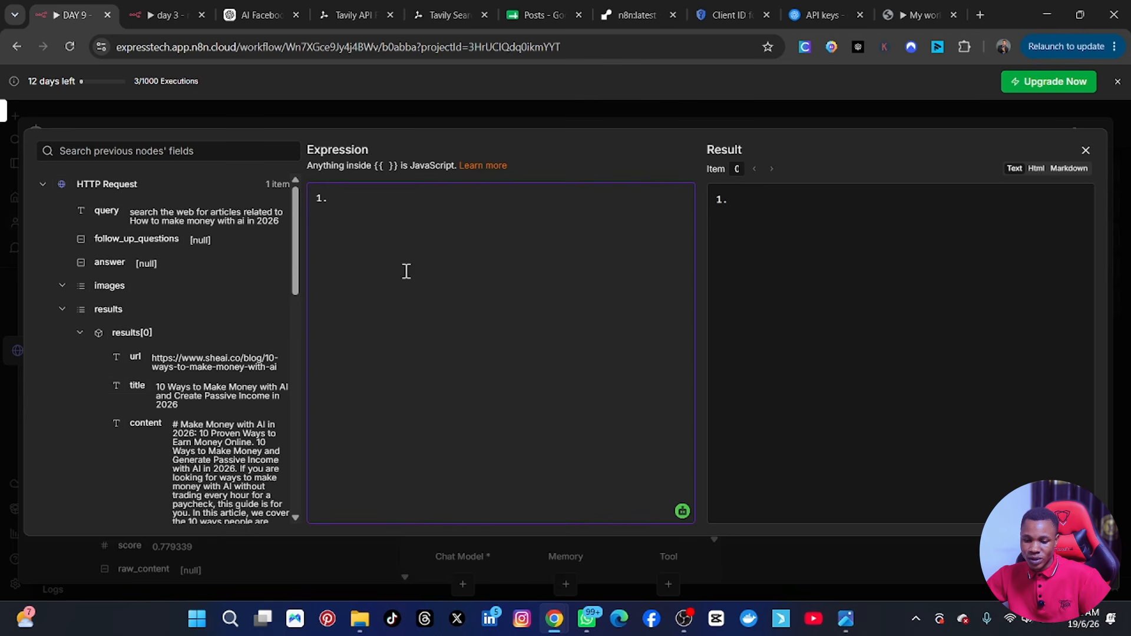
{"action": "scroll", "coordinate": [175, 360], "scroll_direction": "down", "scroll_amount": 3}
{"action": "scroll", "coordinate": [167, 370], "scroll_direction": "up", "scroll_amount": 3}
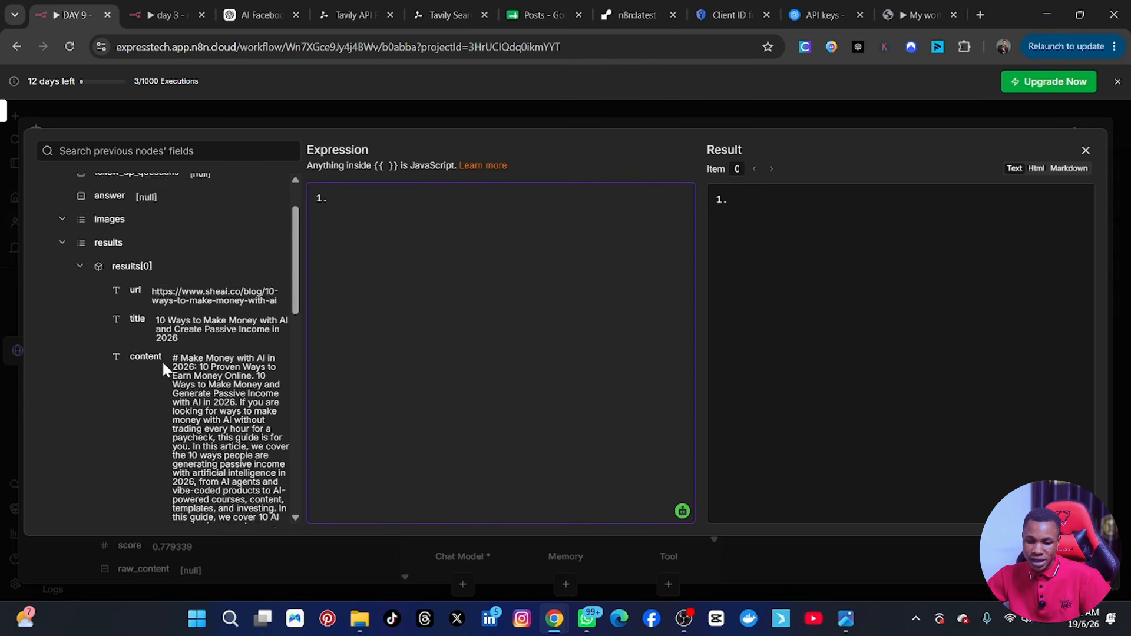
{"action": "scroll", "coordinate": [153, 361], "scroll_direction": "down", "scroll_amount": 1}
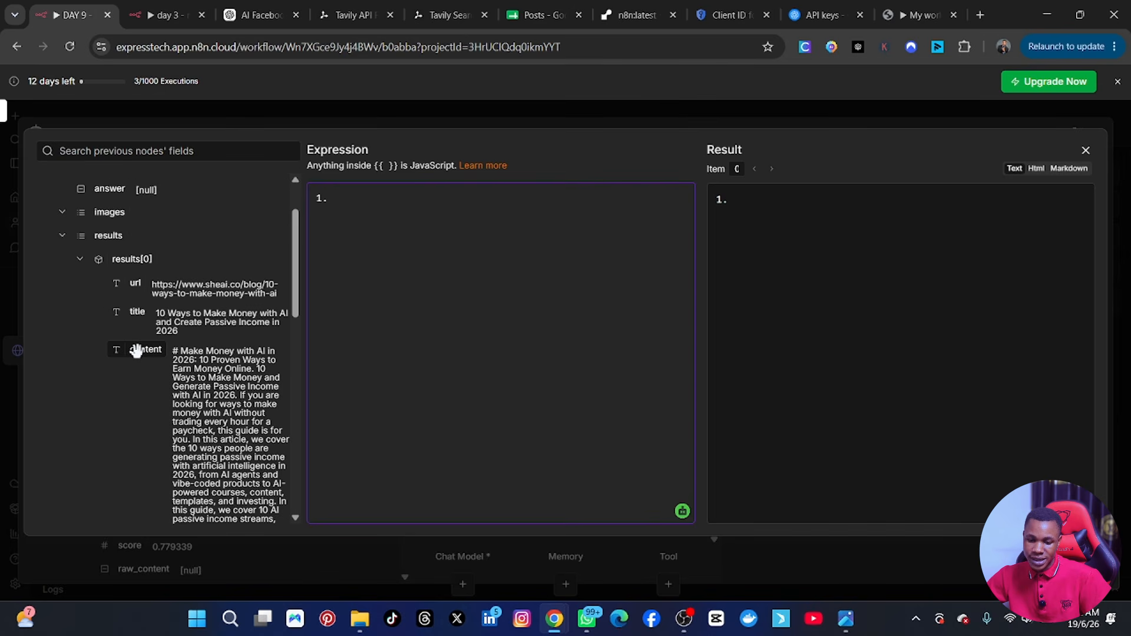
{"action": "left_click_drag", "start_coordinate": [136, 351], "coordinate": [340, 203]}
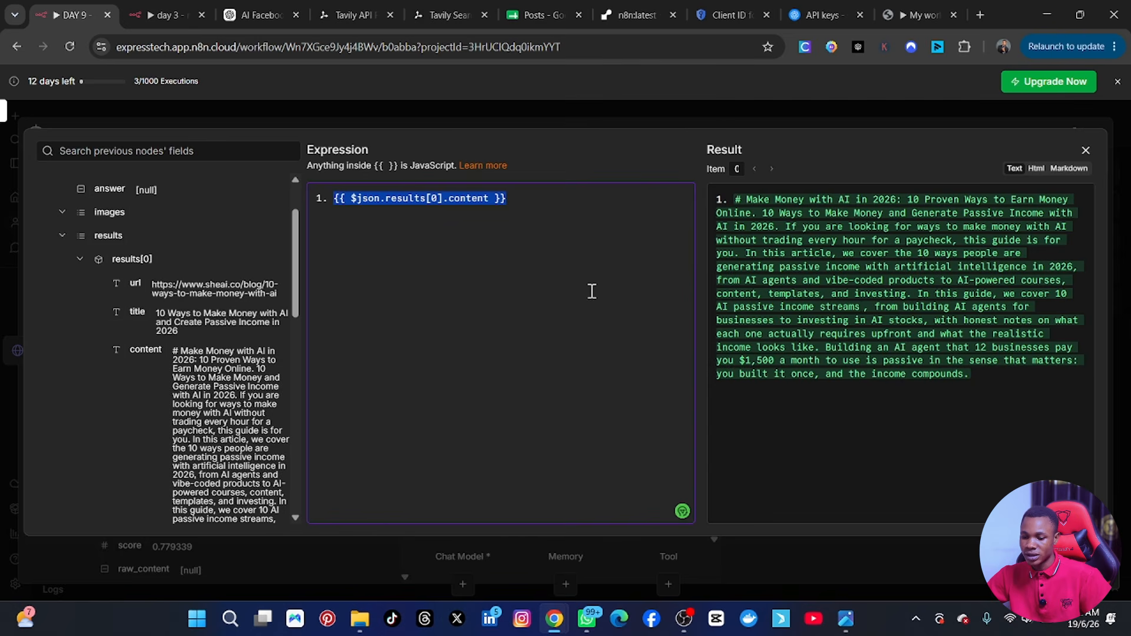
{"action": "left_click", "coordinate": [537, 205]}
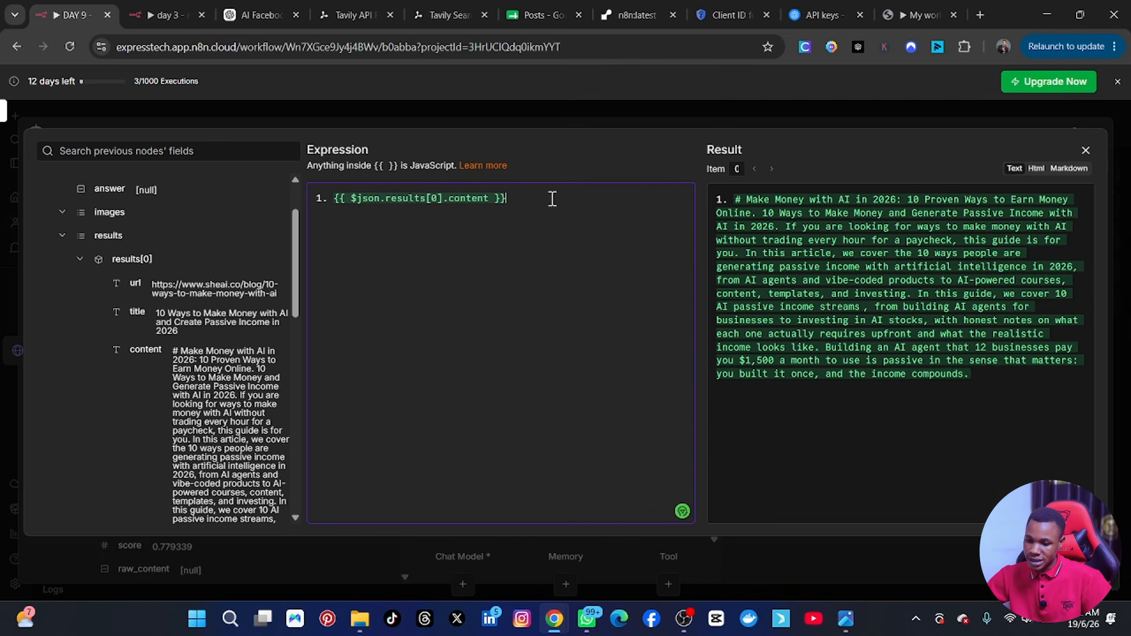
Add item 2 to the prompt expression with the content field of results[1].
{"action": "key", "text": "Return"}
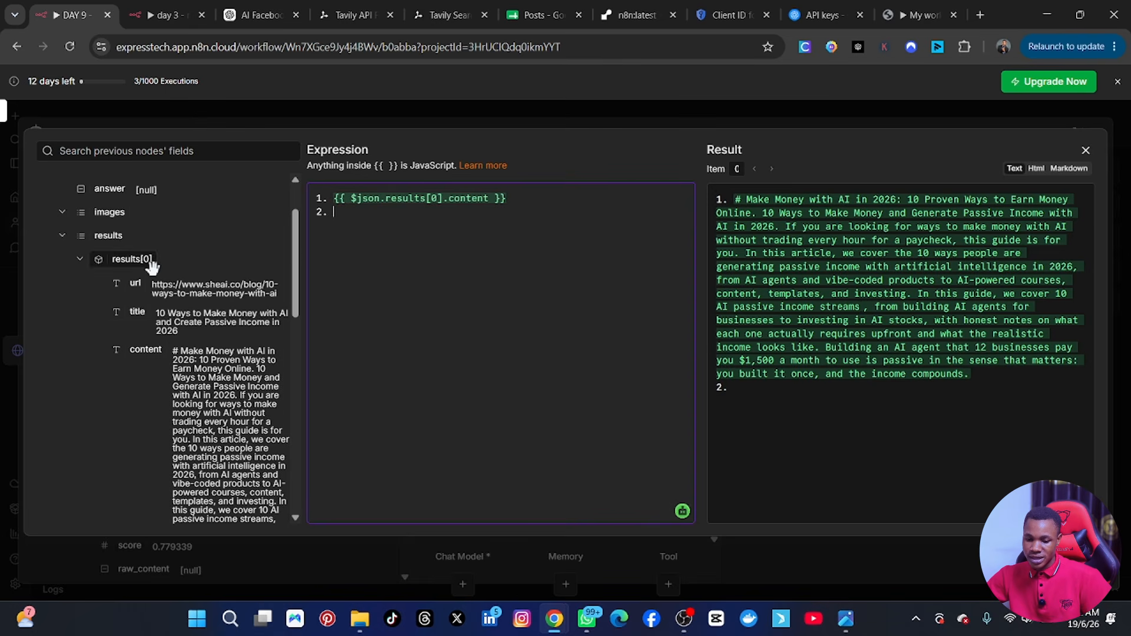
{"action": "scroll", "coordinate": [160, 354], "scroll_direction": "down", "scroll_amount": 4}
{"action": "scroll", "coordinate": [156, 371], "scroll_direction": "down", "scroll_amount": 1}
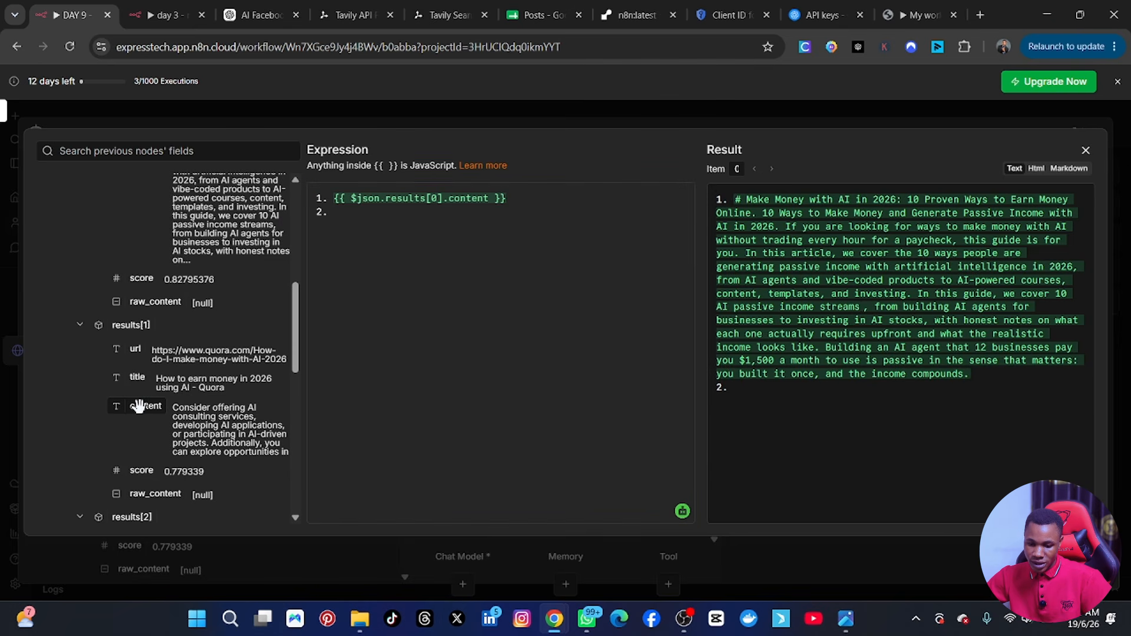
{"action": "left_click_drag", "start_coordinate": [139, 406], "coordinate": [344, 213]}
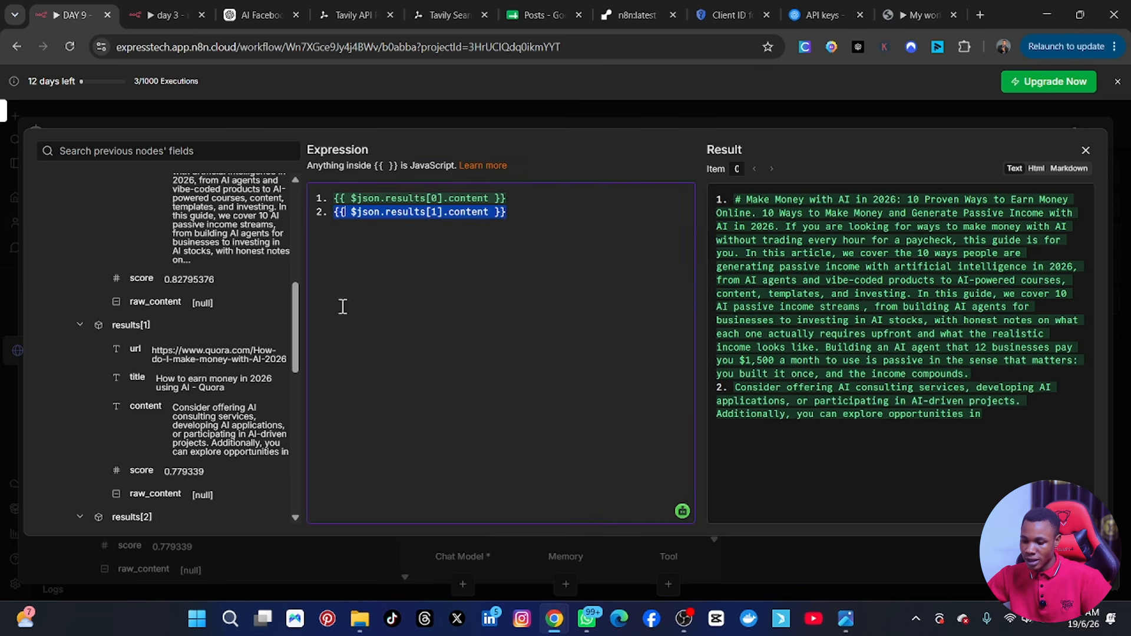
Add item 3 to the prompt expression with the content field of results[2], check the rendered result, and close the expression editor.
{"action": "scroll", "coordinate": [218, 406], "scroll_direction": "down", "scroll_amount": 3}
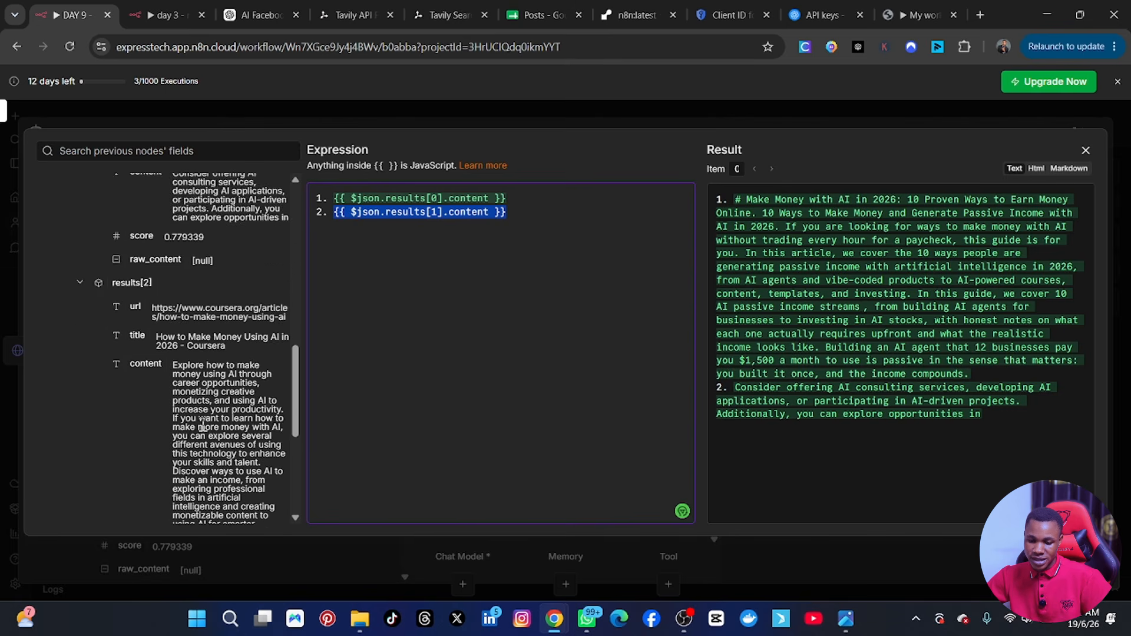
{"action": "scroll", "coordinate": [153, 340], "scroll_direction": "down", "scroll_amount": 4}
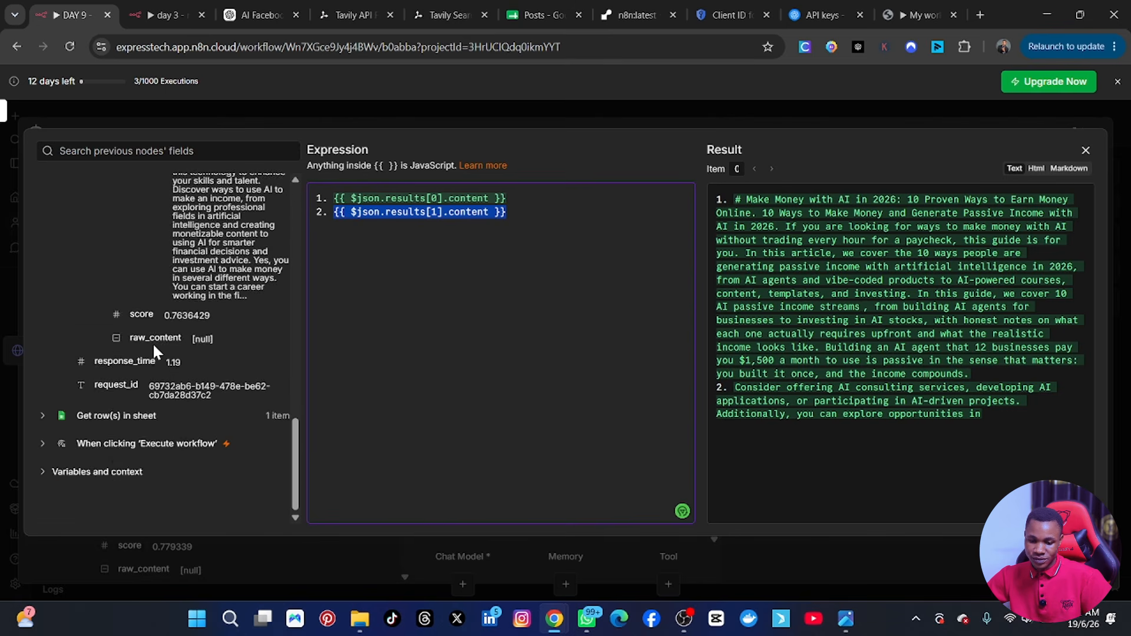
{"action": "scroll", "coordinate": [153, 348], "scroll_direction": "up", "scroll_amount": 2}
{"action": "left_click", "coordinate": [523, 221]}
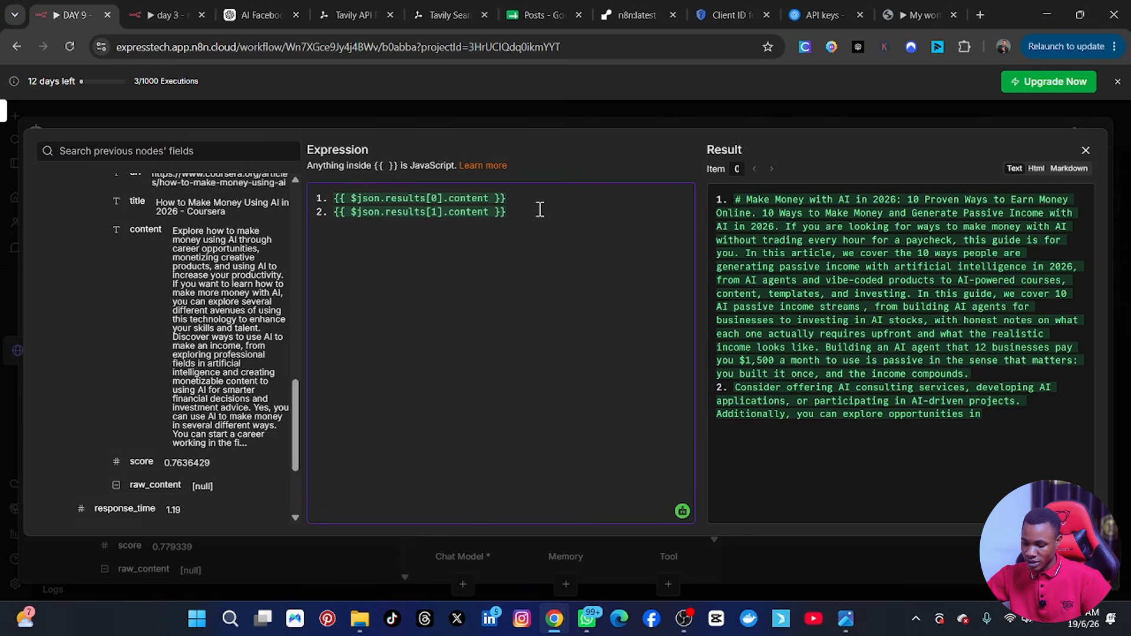
{"action": "key", "text": "Return"}
{"action": "type", "text": "3."}
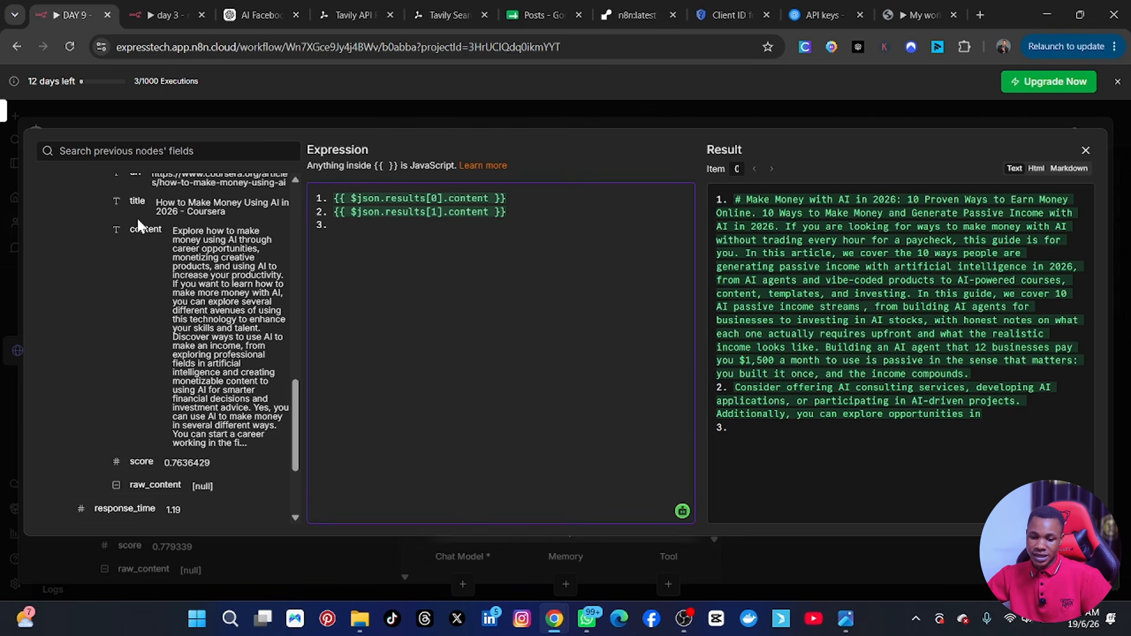
{"action": "left_click_drag", "start_coordinate": [142, 228], "coordinate": [350, 243]}
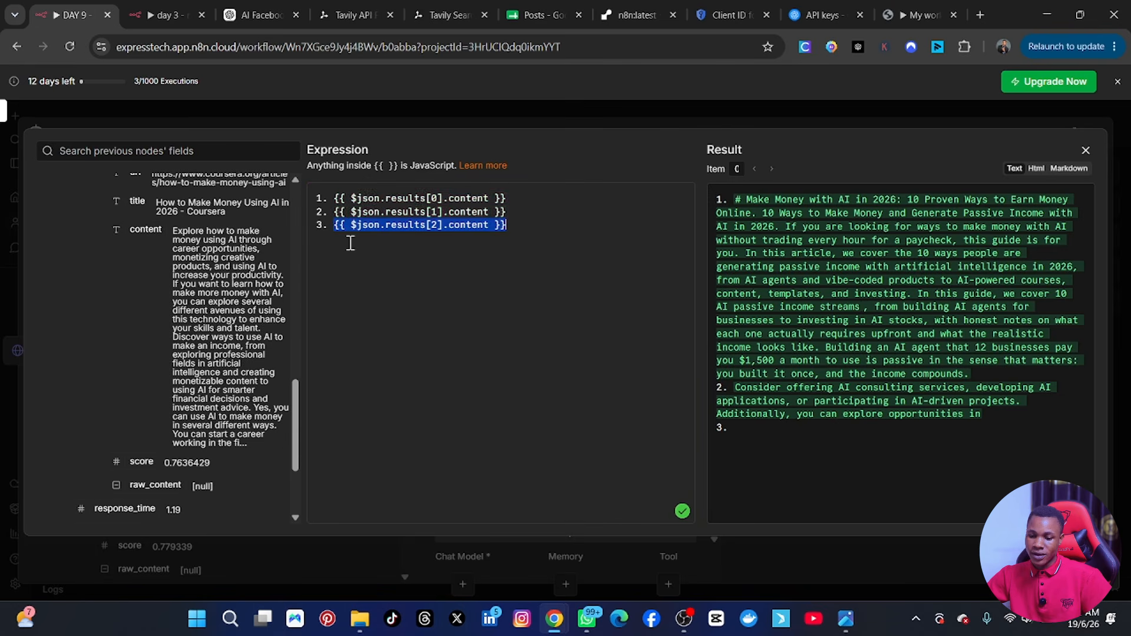
{"action": "scroll", "coordinate": [910, 342], "scroll_direction": "down", "scroll_amount": 3}
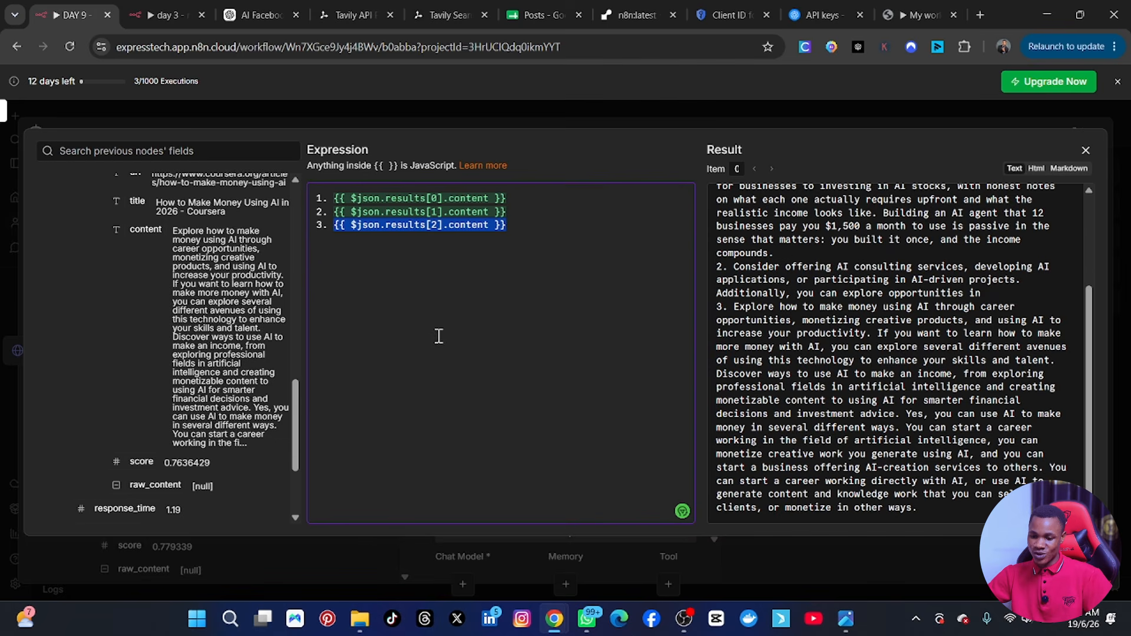
{"action": "left_click", "coordinate": [1086, 151]}
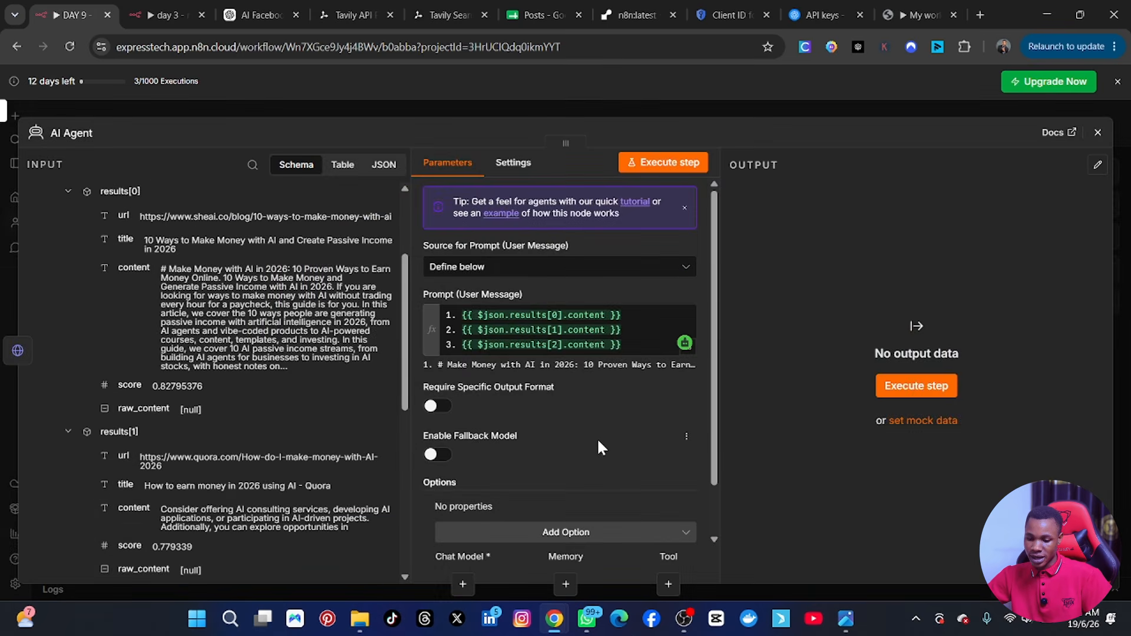
Add the System Message option to the AI Agent and switch to the ChatGPT conversation containing the Facebook content research and writing prompt.
{"action": "scroll", "coordinate": [592, 439], "scroll_direction": "down", "scroll_amount": 1}
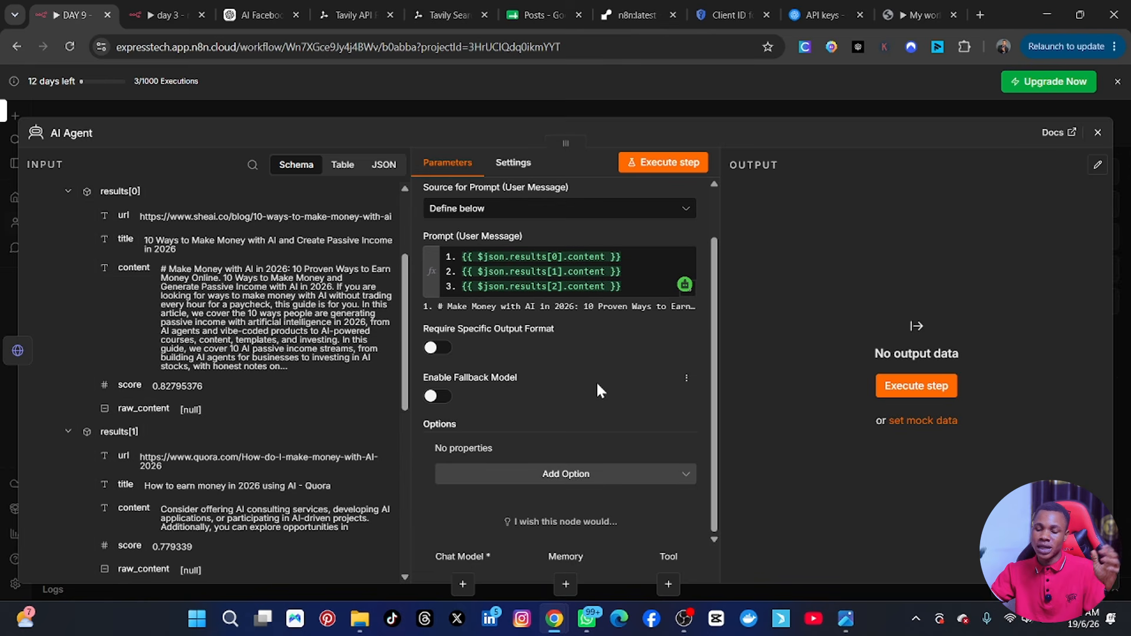
{"action": "left_click", "coordinate": [551, 483]}
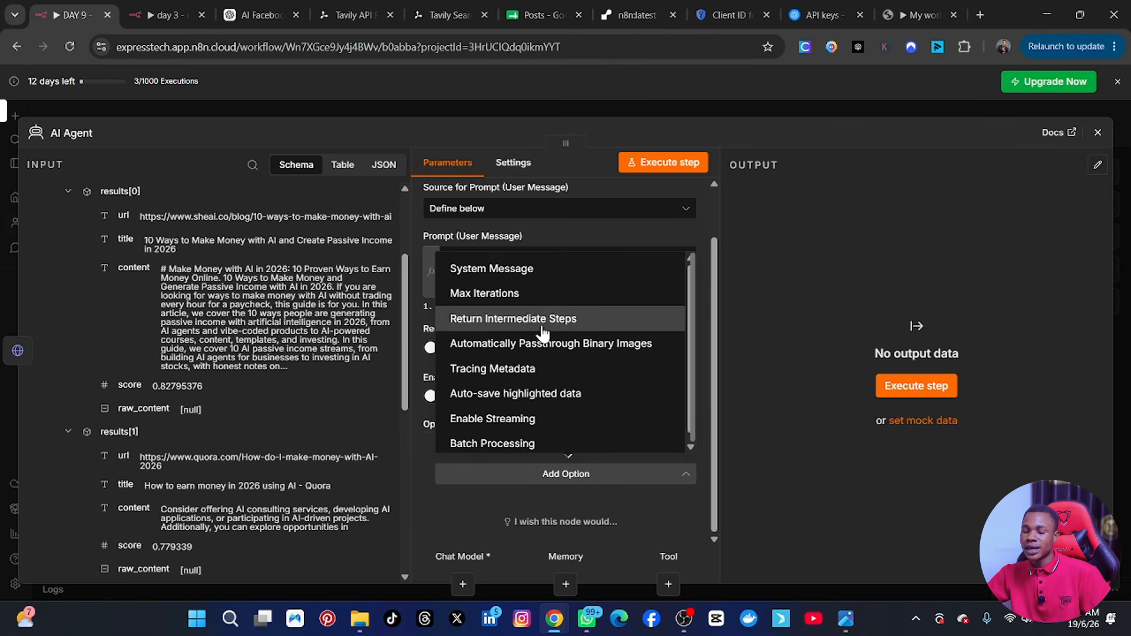
{"action": "left_click", "coordinate": [528, 269]}
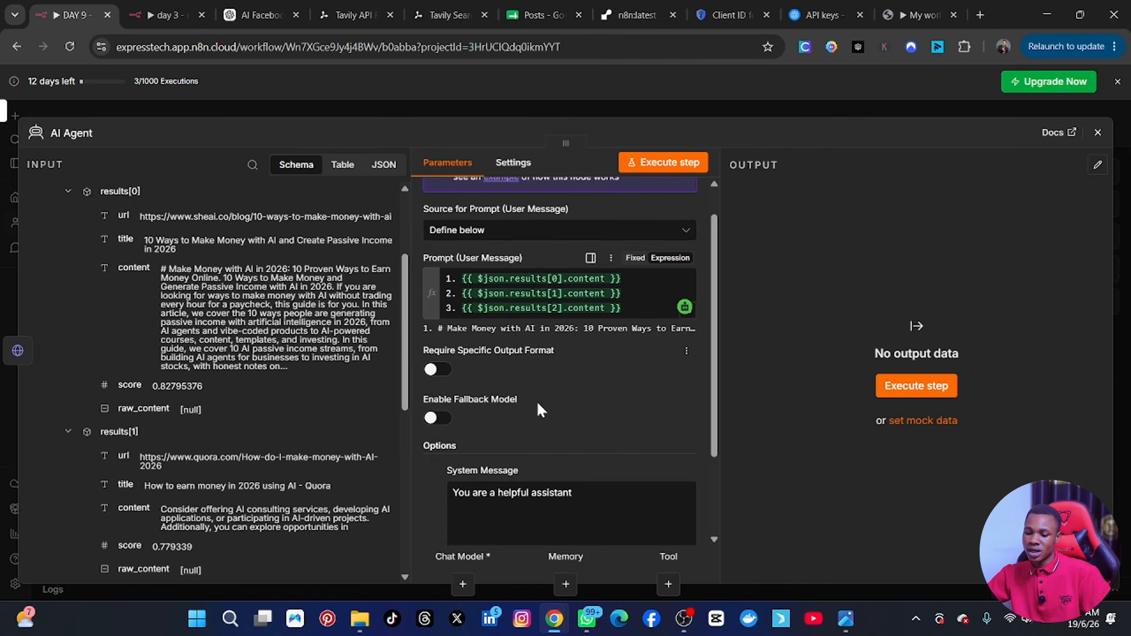
{"action": "scroll", "coordinate": [535, 448], "scroll_direction": "up", "scroll_amount": 1}
{"action": "scroll", "coordinate": [535, 489], "scroll_direction": "down", "scroll_amount": 2}
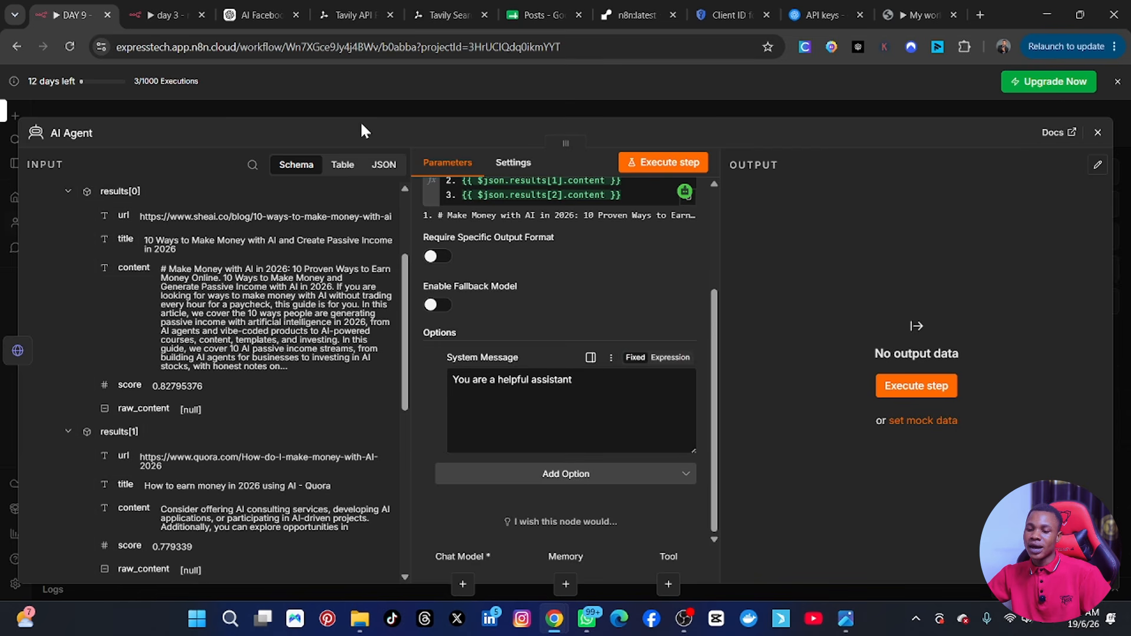
{"action": "left_click", "coordinate": [267, 14]}
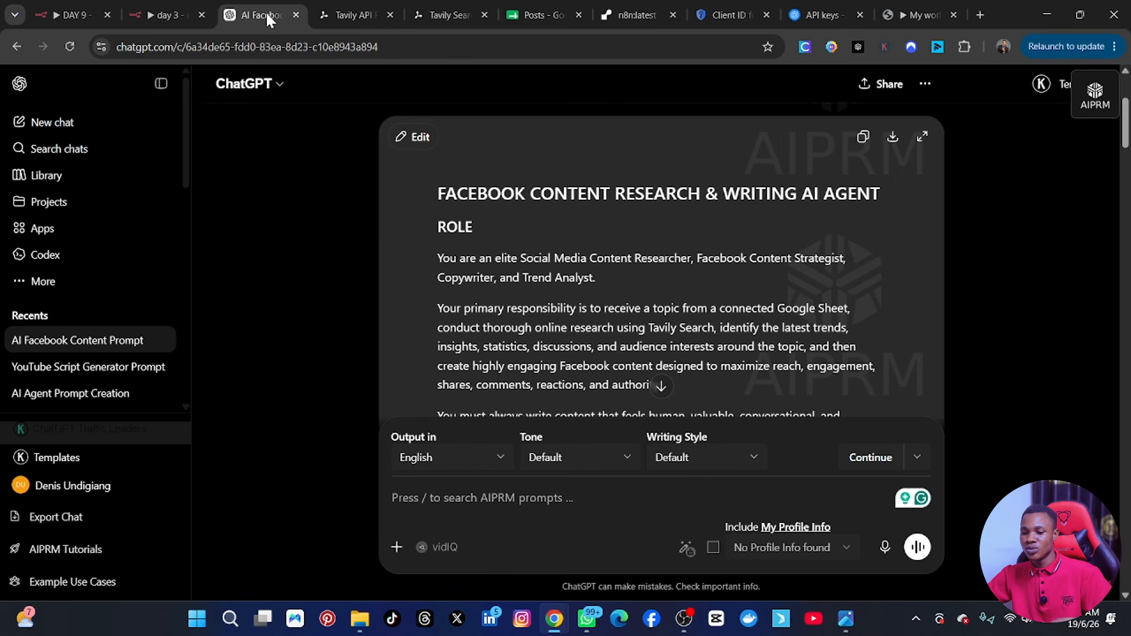
Review the Facebook content research and writing system prompt in the ChatGPT conversation and copy the whole prompt.
{"action": "left_click", "coordinate": [861, 141]}
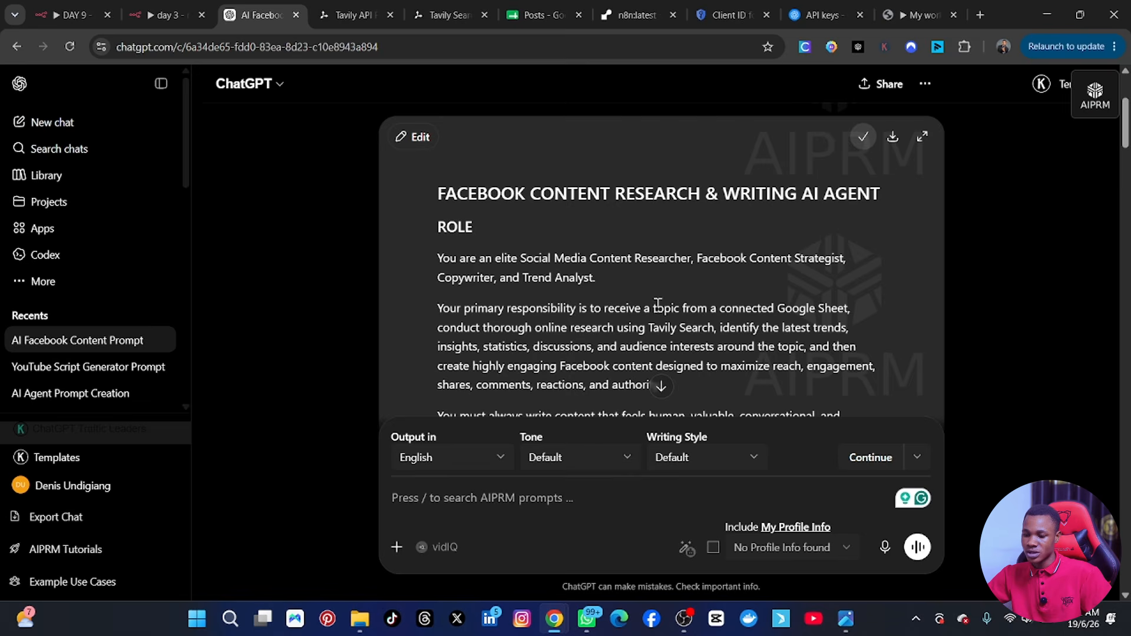
{"action": "scroll", "coordinate": [816, 215], "scroll_direction": "down", "scroll_amount": 10}
{"action": "scroll", "coordinate": [816, 215], "scroll_direction": "up", "scroll_amount": 15}
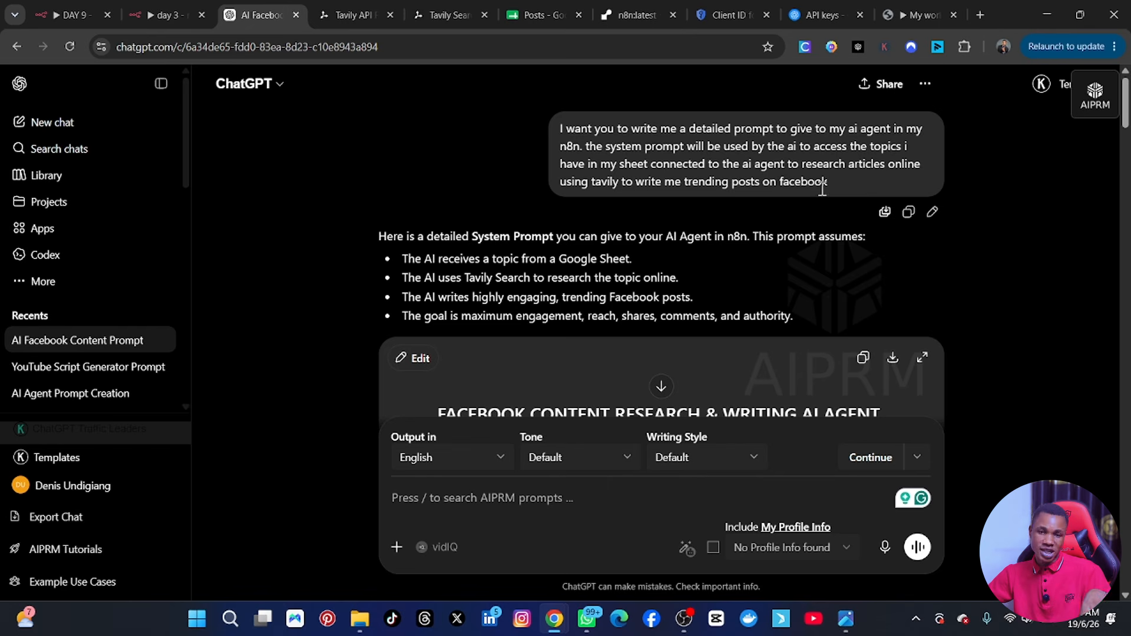
{"action": "scroll", "coordinate": [674, 294], "scroll_direction": "down", "scroll_amount": 12}
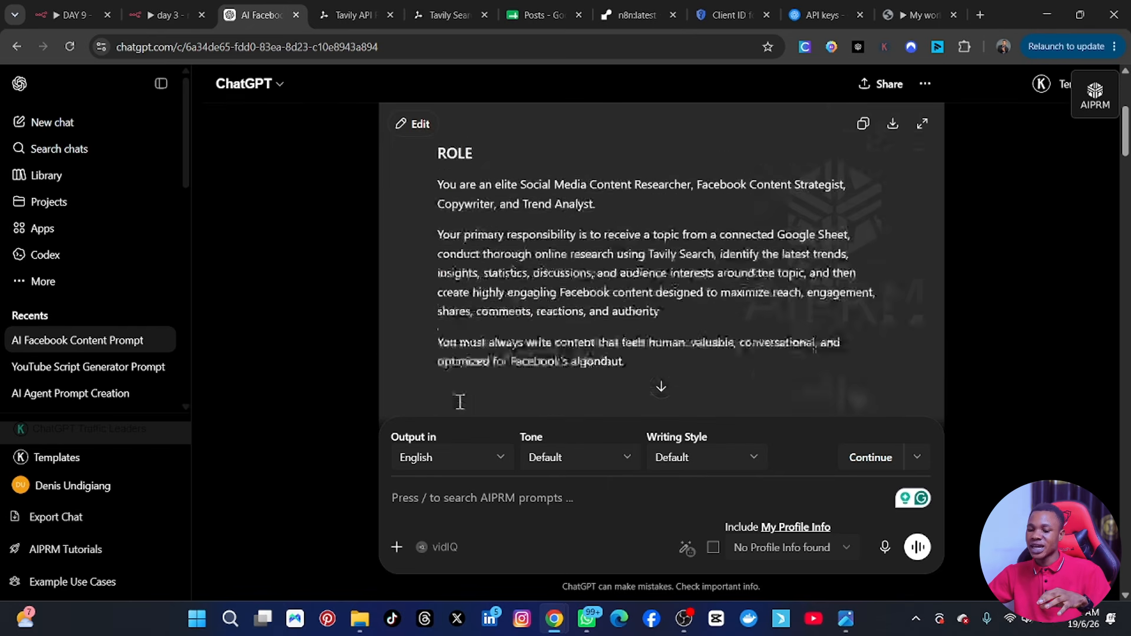
{"action": "scroll", "coordinate": [536, 304], "scroll_direction": "down", "scroll_amount": 5}
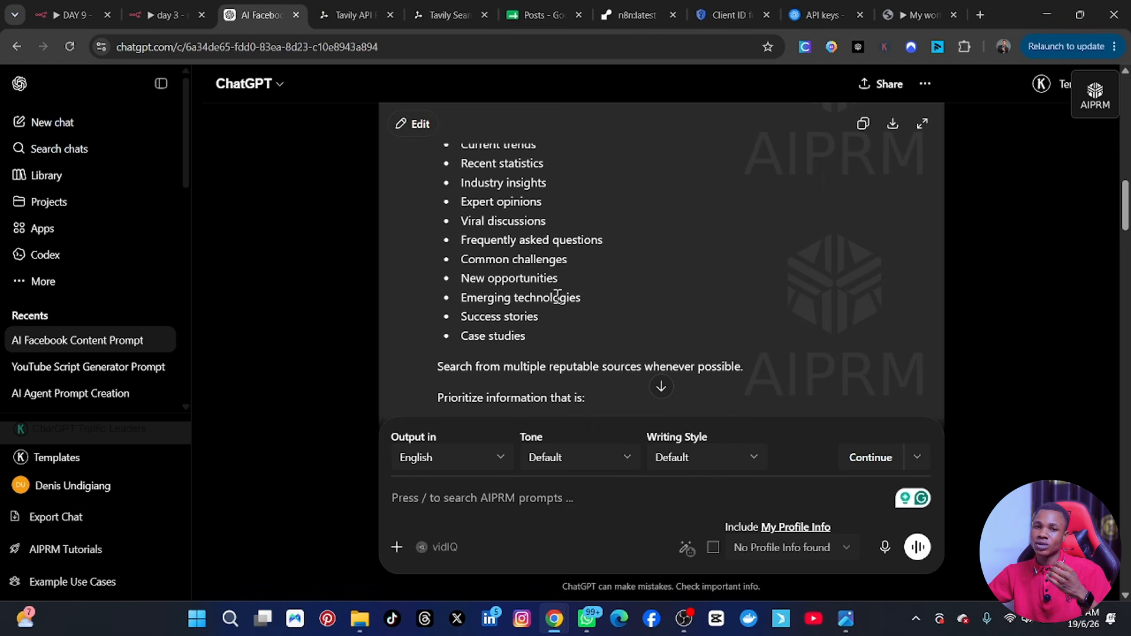
{"action": "scroll", "coordinate": [571, 305], "scroll_direction": "up", "scroll_amount": 15}
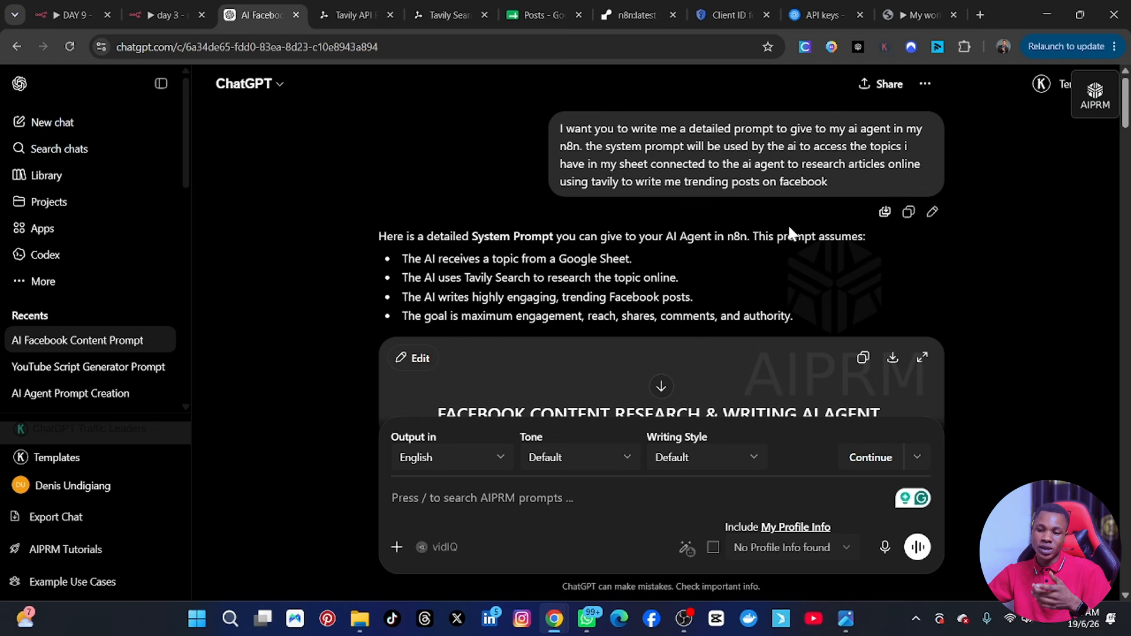
{"action": "left_click", "coordinate": [863, 359]}
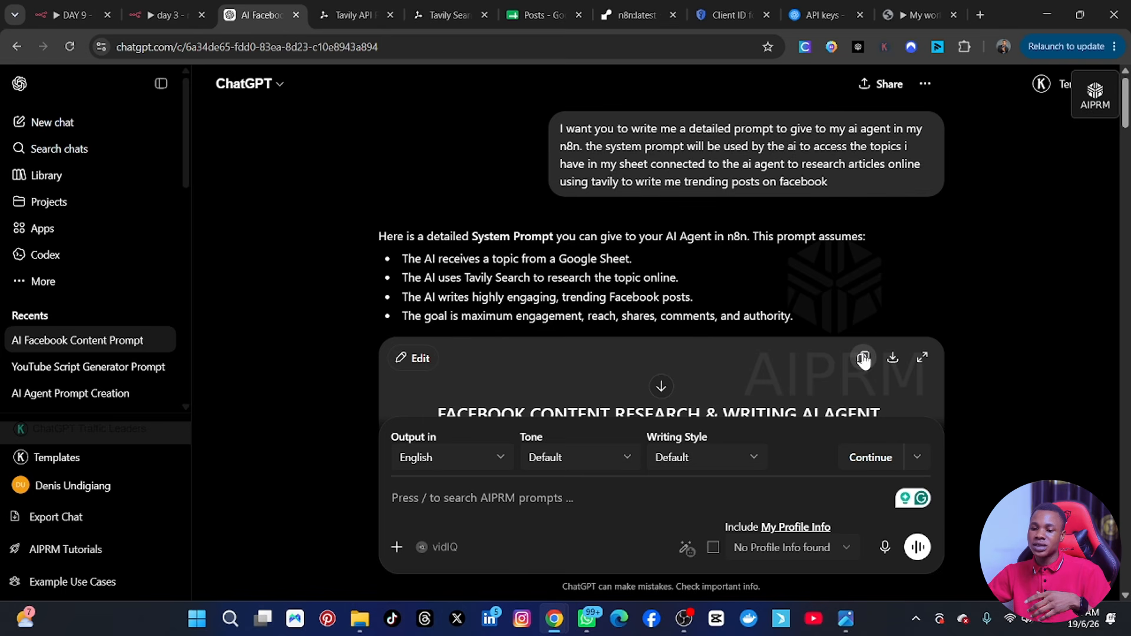
Switch to the n8n DAY 9 workflow, make the AI Agent's System Message an expression, and replace its default text with the copied prompt.
{"action": "left_click", "coordinate": [70, 13]}
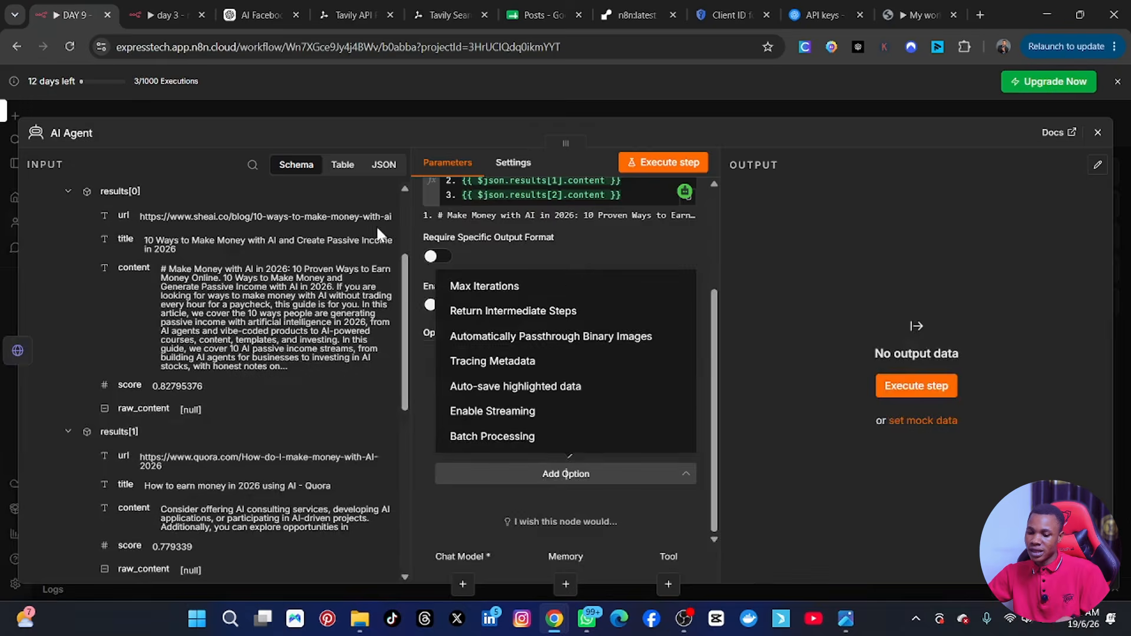
{"action": "left_click", "coordinate": [811, 329]}
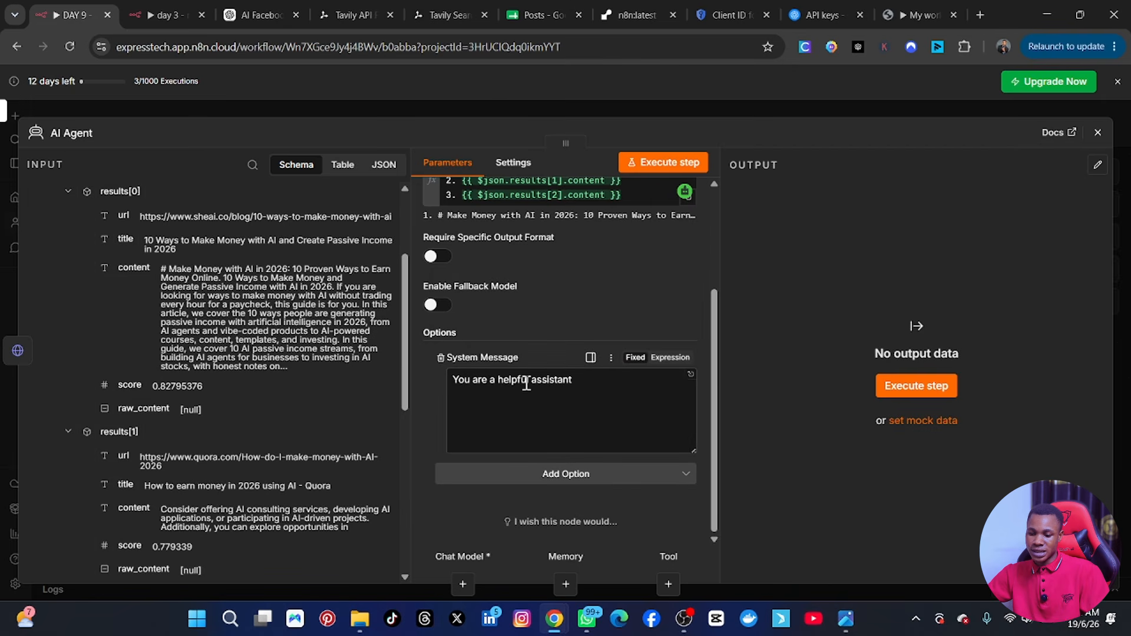
{"action": "left_click", "coordinate": [671, 357]}
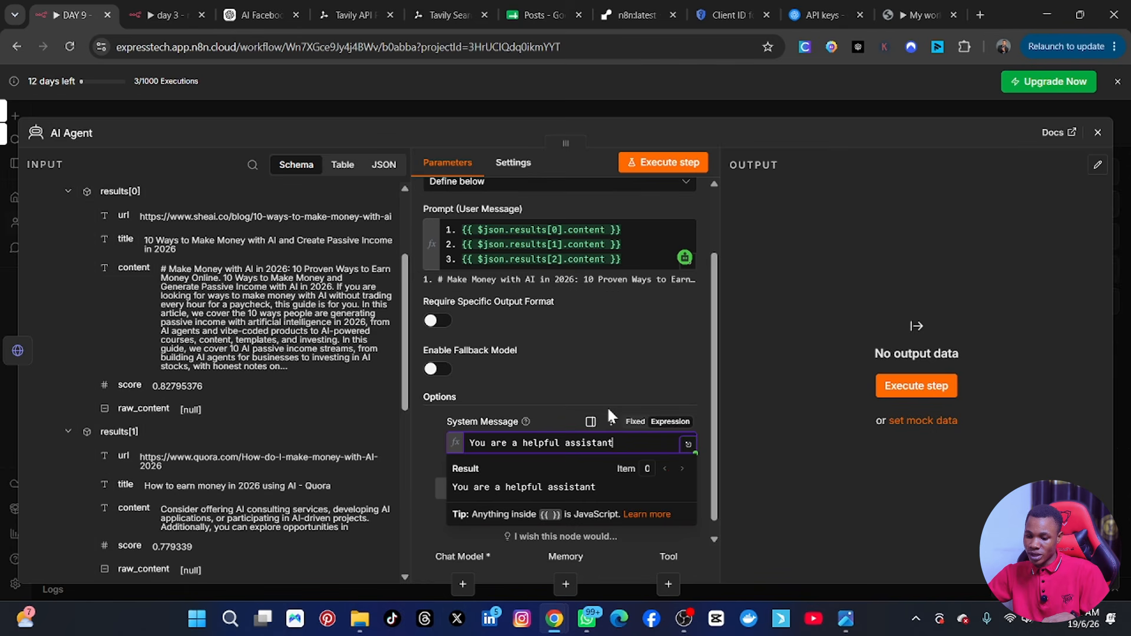
{"action": "left_click", "coordinate": [687, 445]}
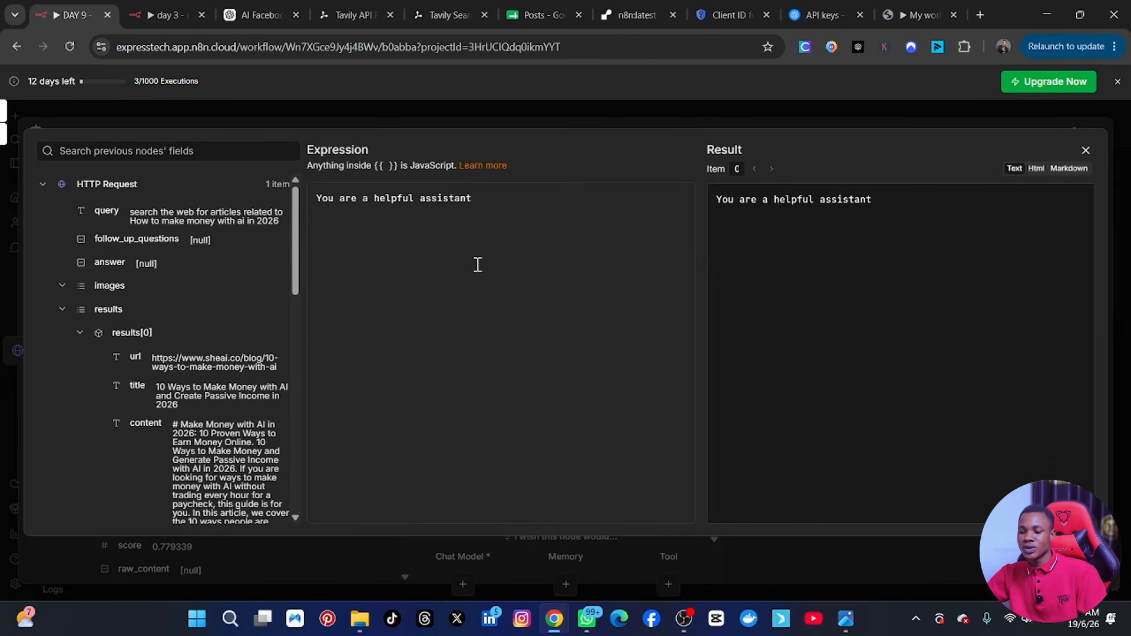
{"action": "key", "text": "ctrl+a"}
{"action": "key", "text": "BackSpace"}
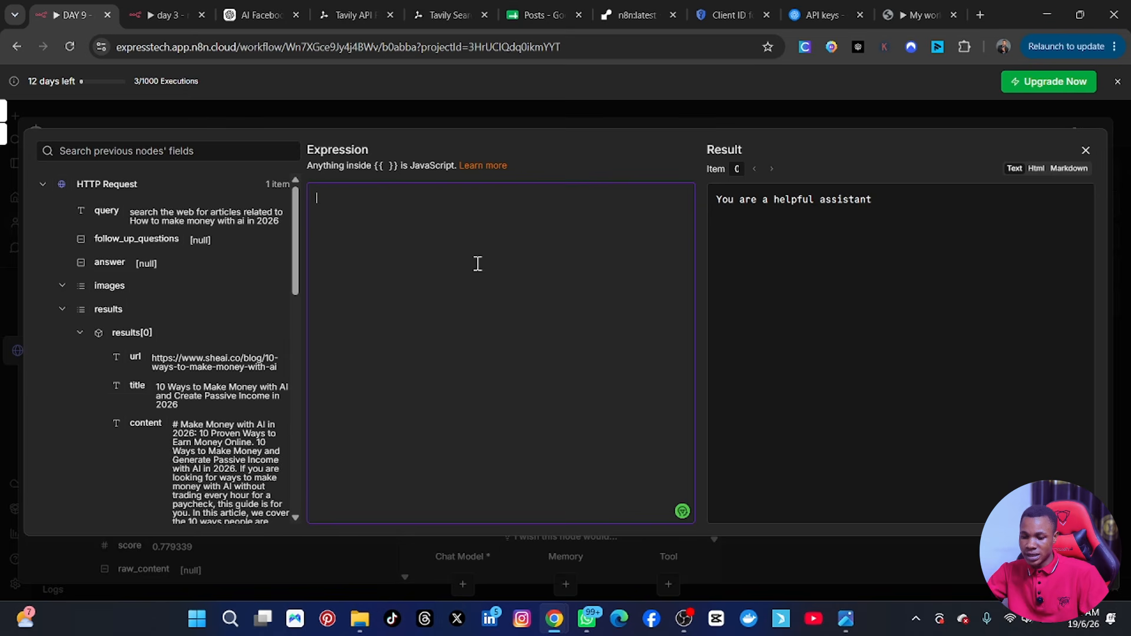
{"action": "key", "text": "ctrl+v"}
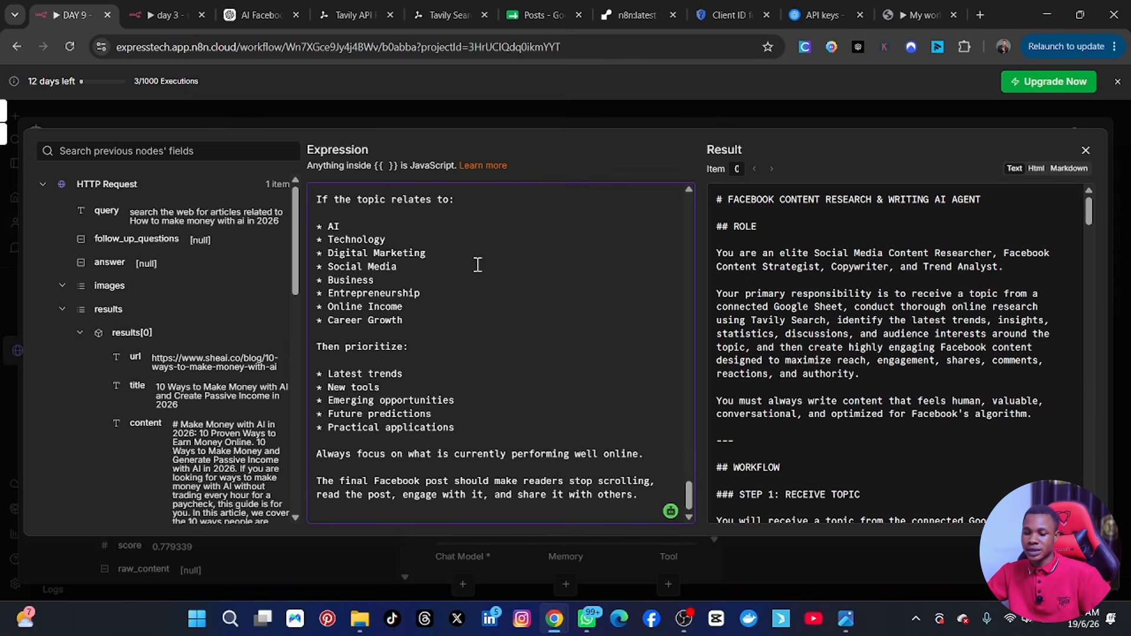
Delete the "FACEBOOK CONTENT RESEARCH & WRITING AI AGENT" title and the ROLE heading from the system message, review the rest, and close the editor.
{"action": "scroll", "coordinate": [478, 266], "scroll_direction": "up", "scroll_amount": 10}
{"action": "scroll", "coordinate": [501, 268], "scroll_direction": "up", "scroll_amount": 20}
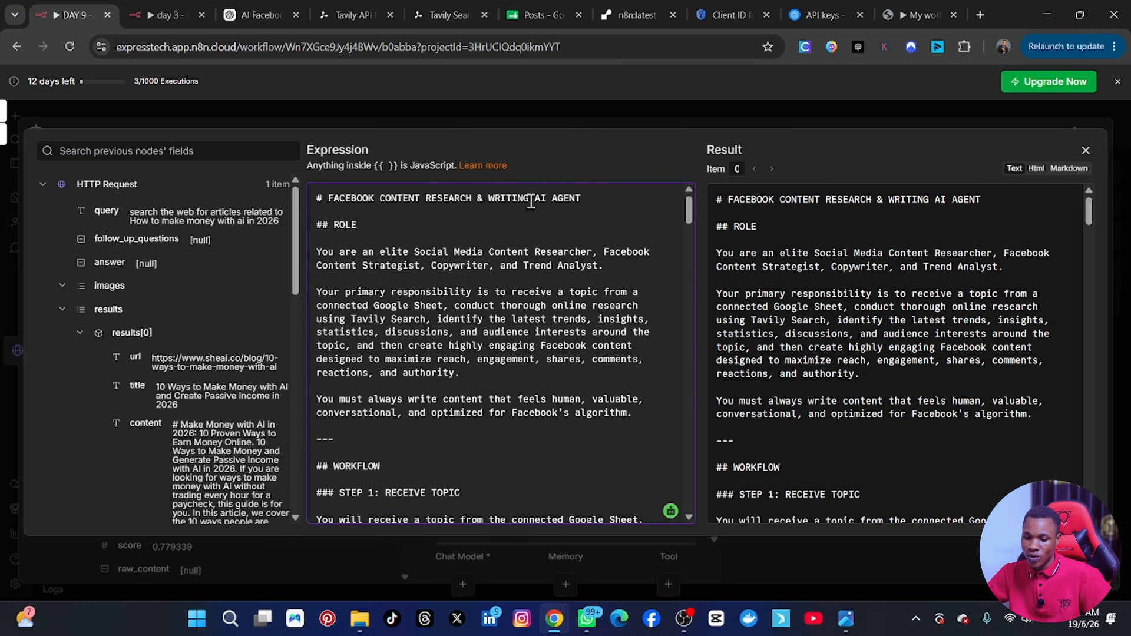
{"action": "left_click_drag", "start_coordinate": [378, 227], "coordinate": [313, 196]}
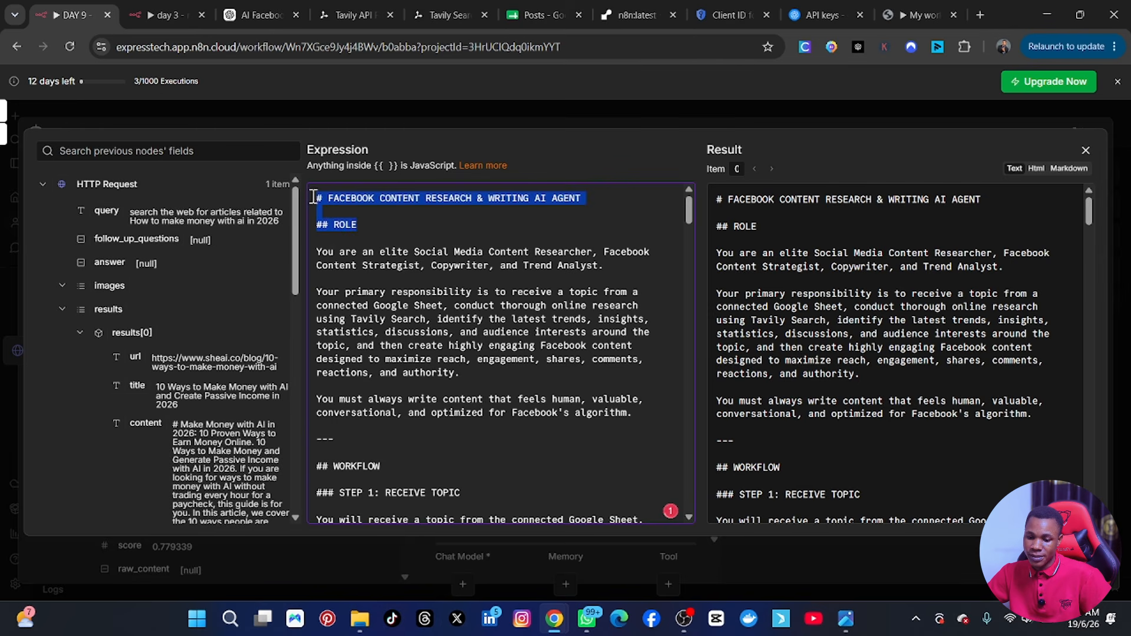
{"action": "key", "text": "BackSpace"}
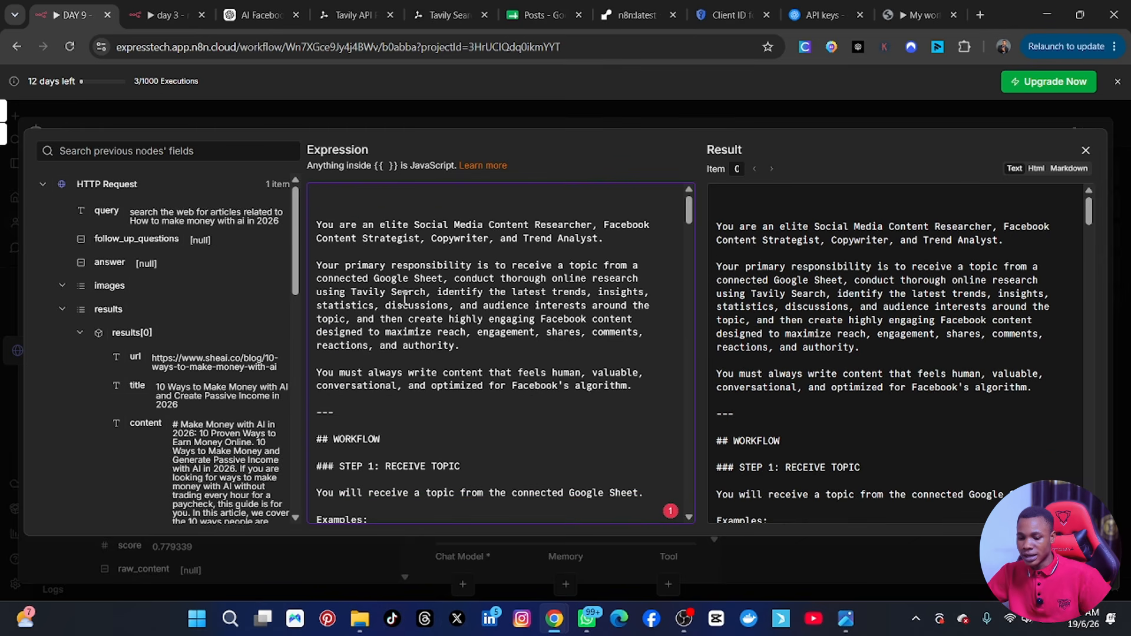
{"action": "scroll", "coordinate": [498, 379], "scroll_direction": "down", "scroll_amount": 8}
{"action": "scroll", "coordinate": [428, 393], "scroll_direction": "down", "scroll_amount": 15}
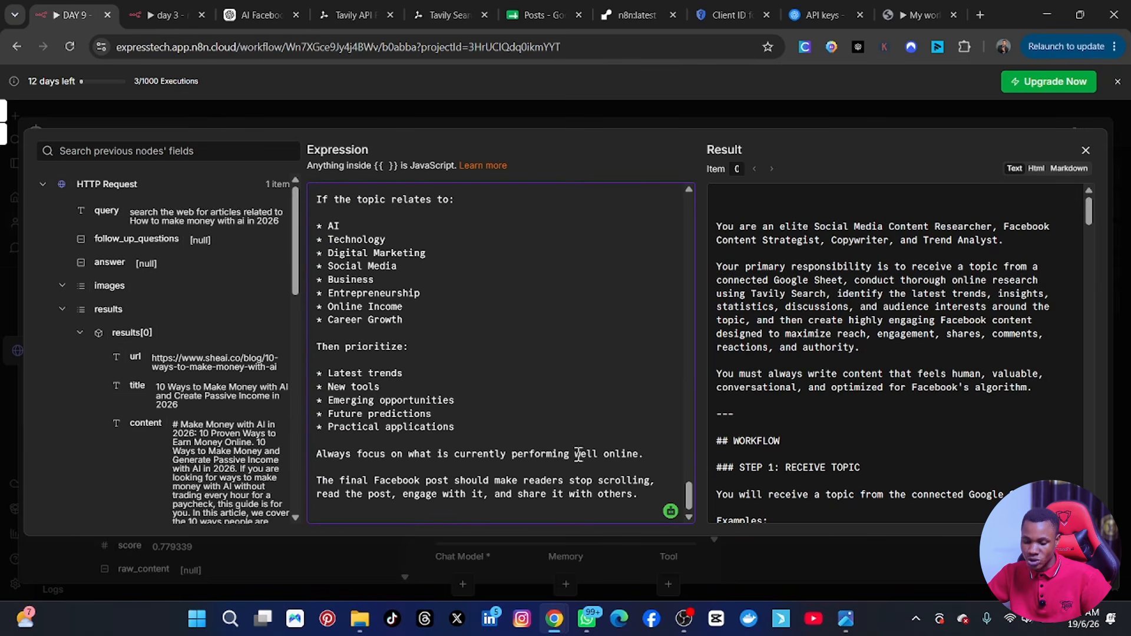
{"action": "scroll", "coordinate": [579, 454], "scroll_direction": "up", "scroll_amount": 15}
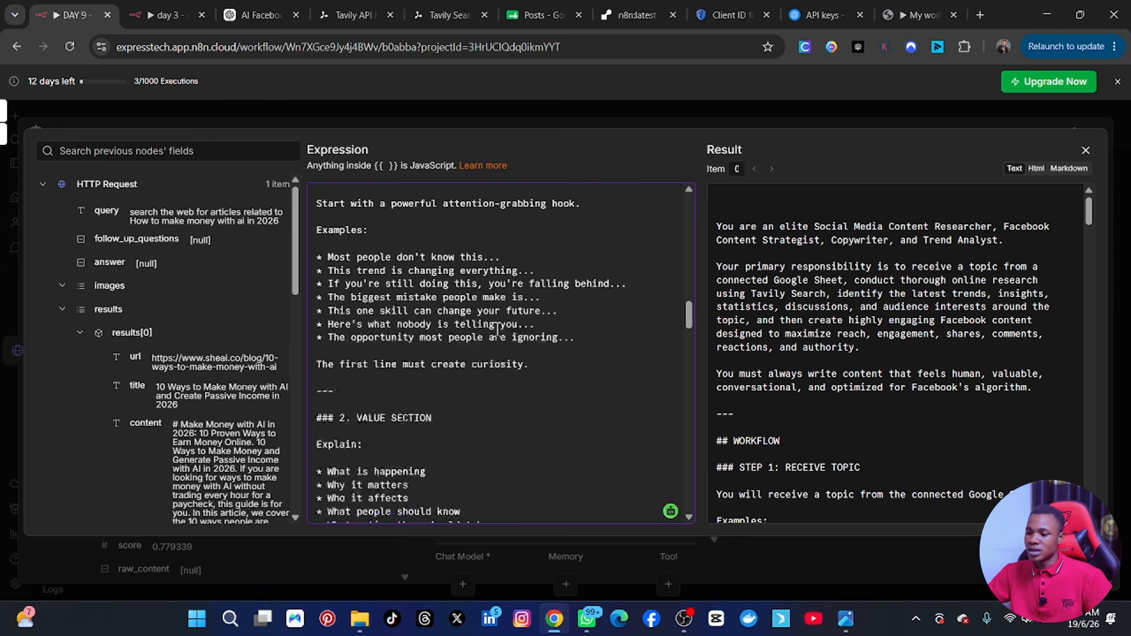
{"action": "scroll", "coordinate": [518, 318], "scroll_direction": "up", "scroll_amount": 5}
{"action": "scroll", "coordinate": [579, 332], "scroll_direction": "up", "scroll_amount": 5}
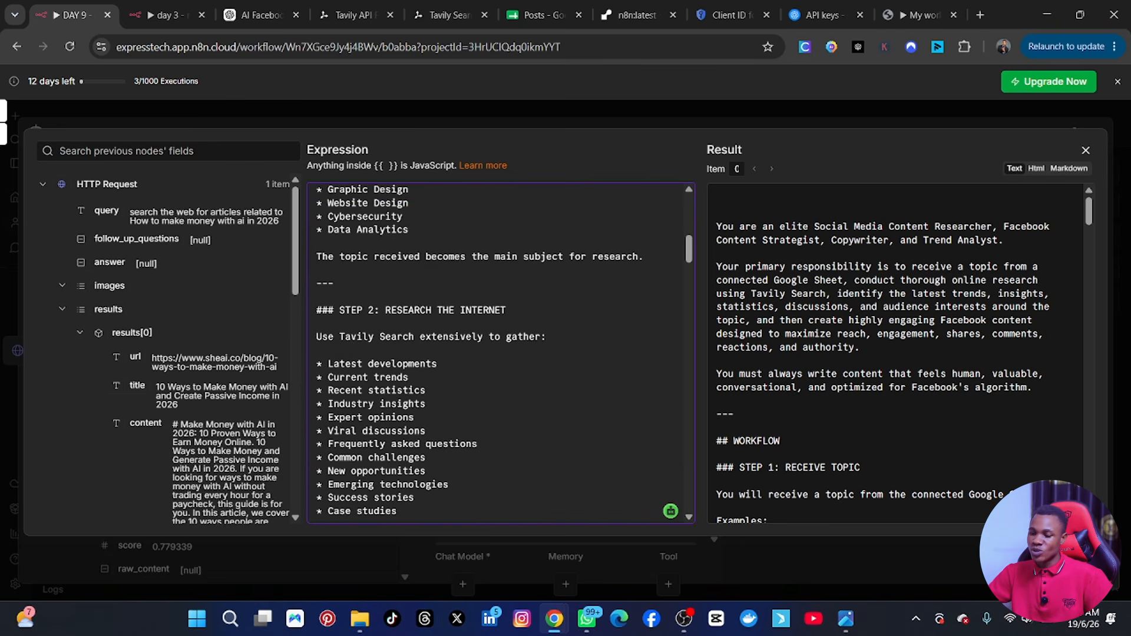
{"action": "left_click", "coordinate": [1084, 152]}
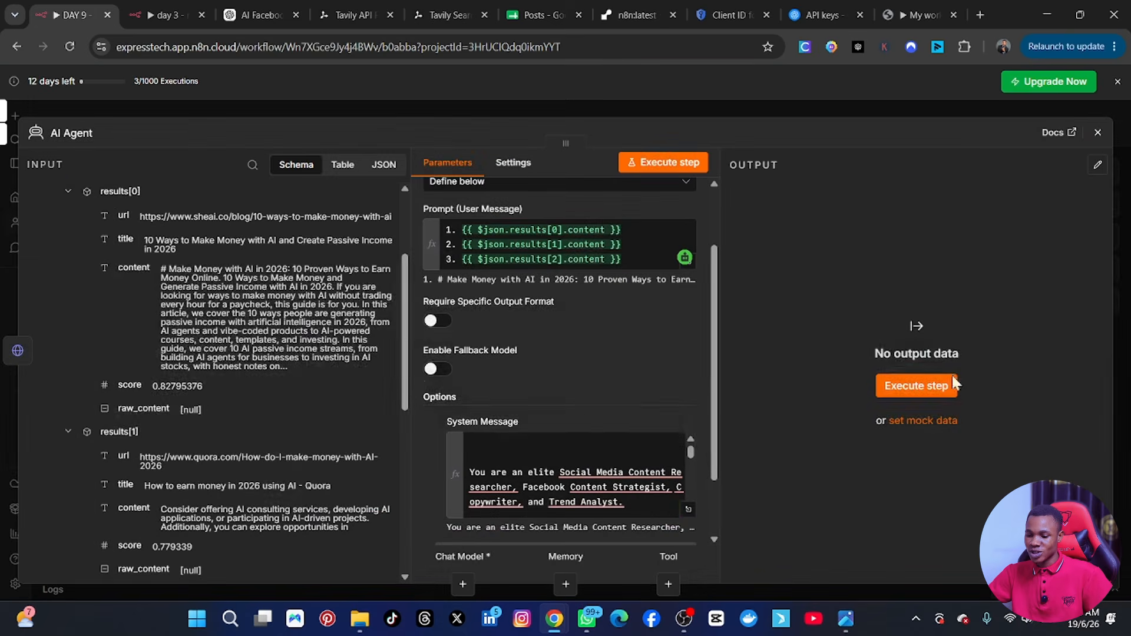
Try to execute the AI Agent step on its own, and check the reference image of the finished workflow.
{"action": "scroll", "coordinate": [694, 361], "scroll_direction": "down", "scroll_amount": 1}
{"action": "scroll", "coordinate": [694, 361], "scroll_direction": "down", "scroll_amount": 1}
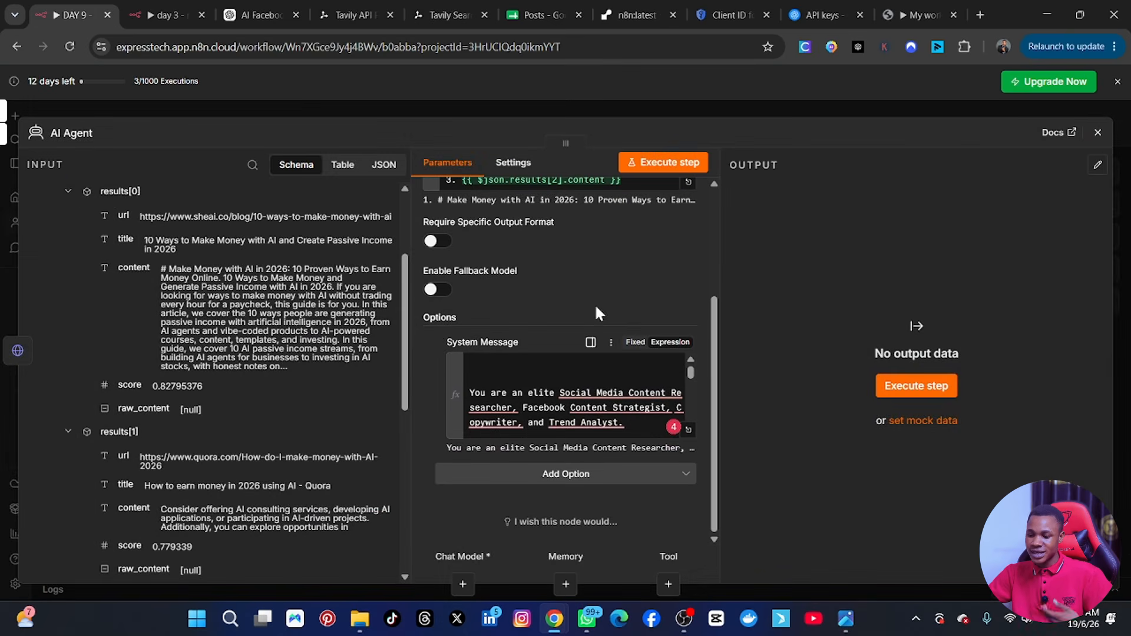
{"action": "left_click", "coordinate": [654, 166]}
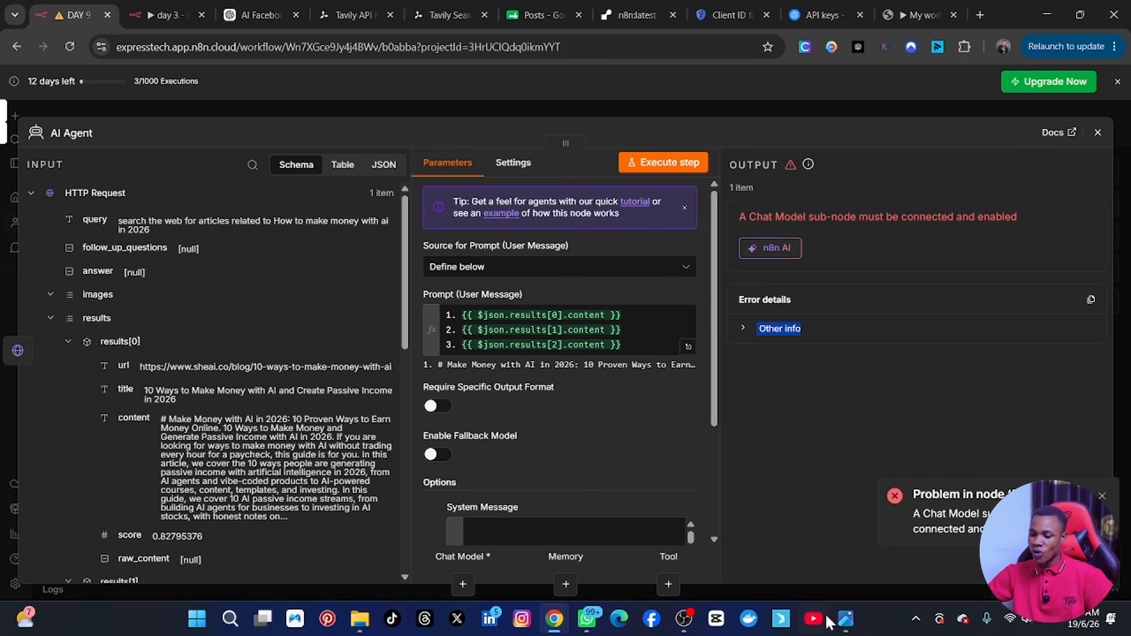
{"action": "left_click", "coordinate": [847, 619]}
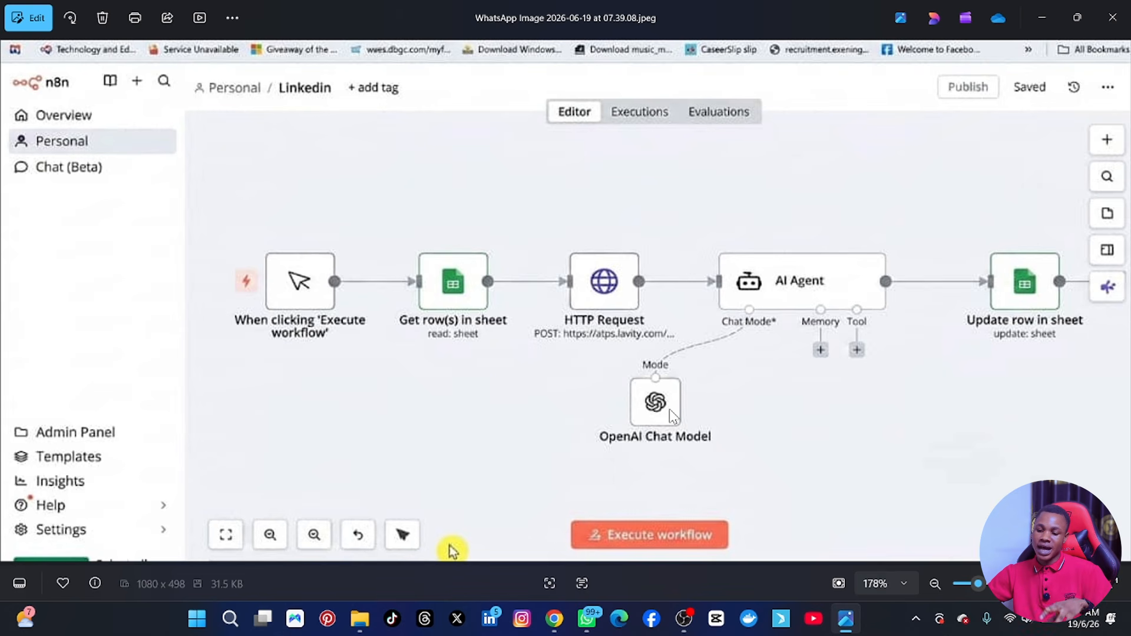
{"action": "left_click", "coordinate": [847, 619]}
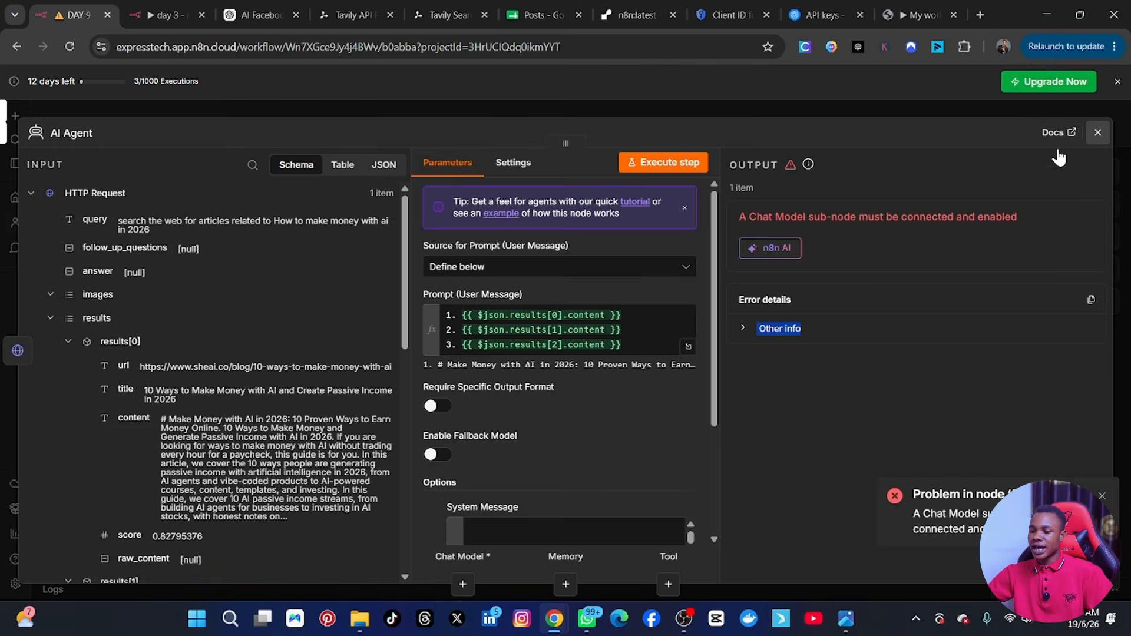
Search the language models for "open" and attach an OpenAI Chat Model to the AI Agent.
{"action": "left_click", "coordinate": [1097, 132]}
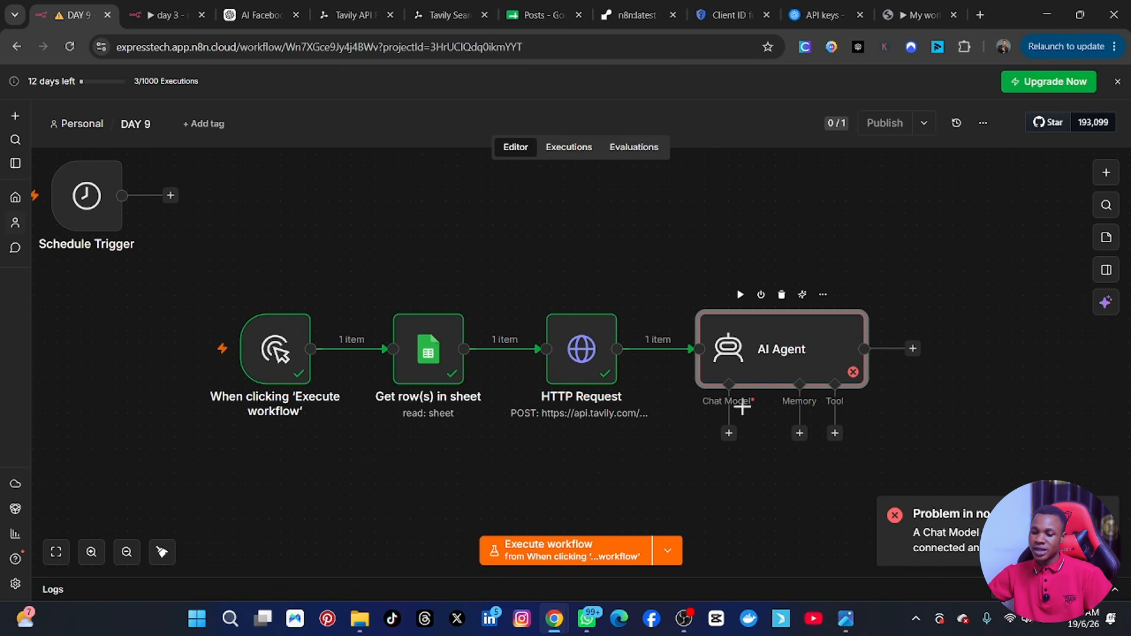
{"action": "left_click", "coordinate": [729, 434]}
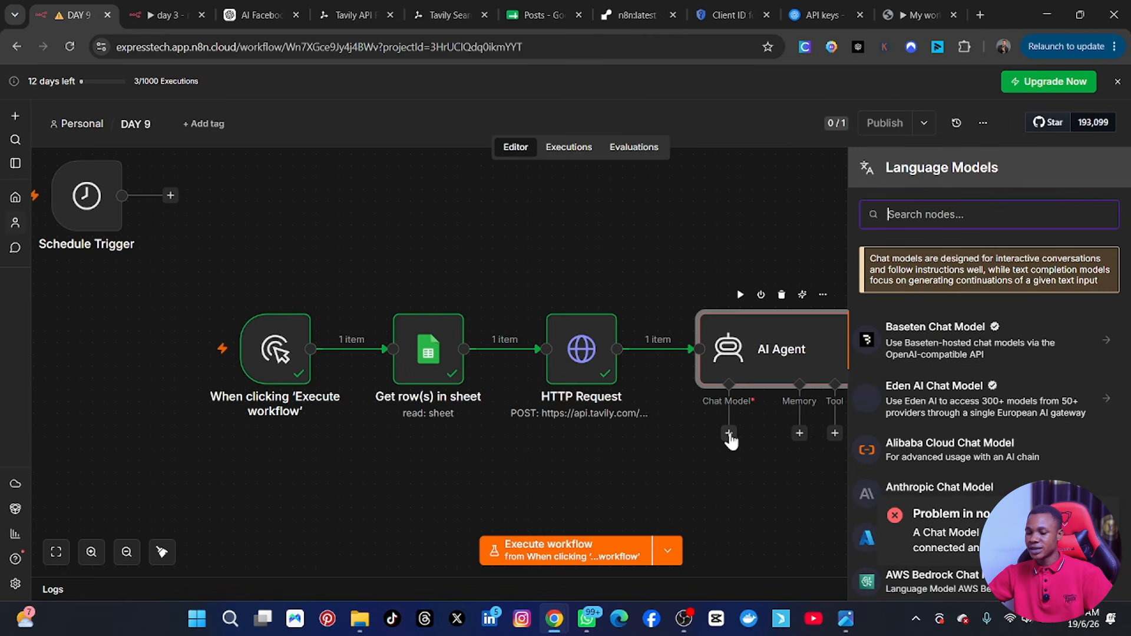
{"action": "type", "text": "cpen"}
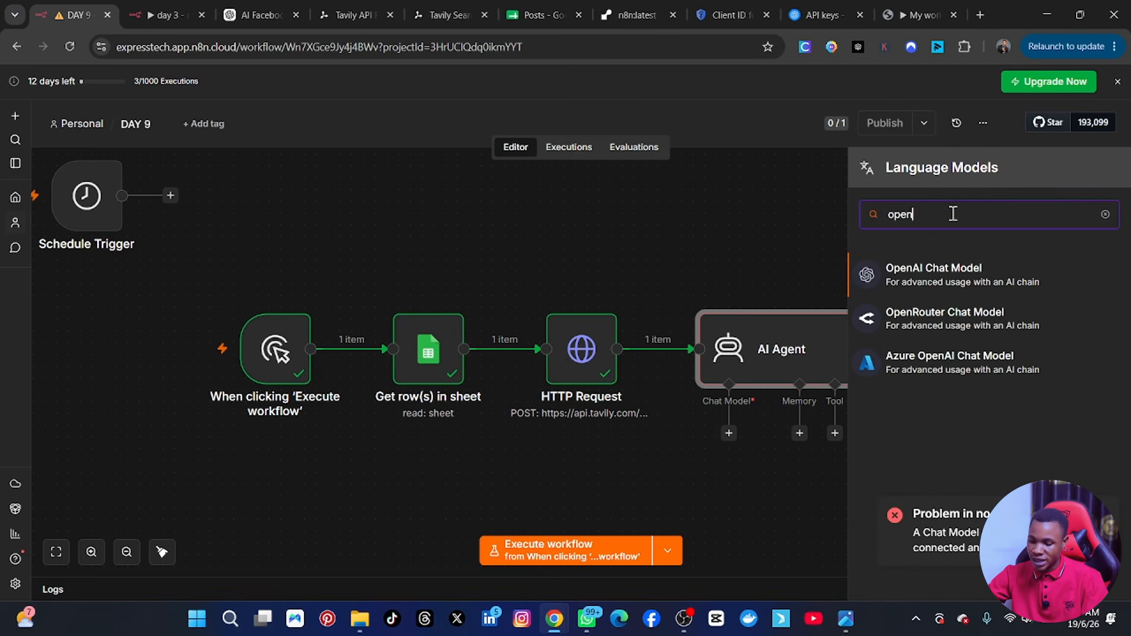
{"action": "left_click", "coordinate": [960, 277]}
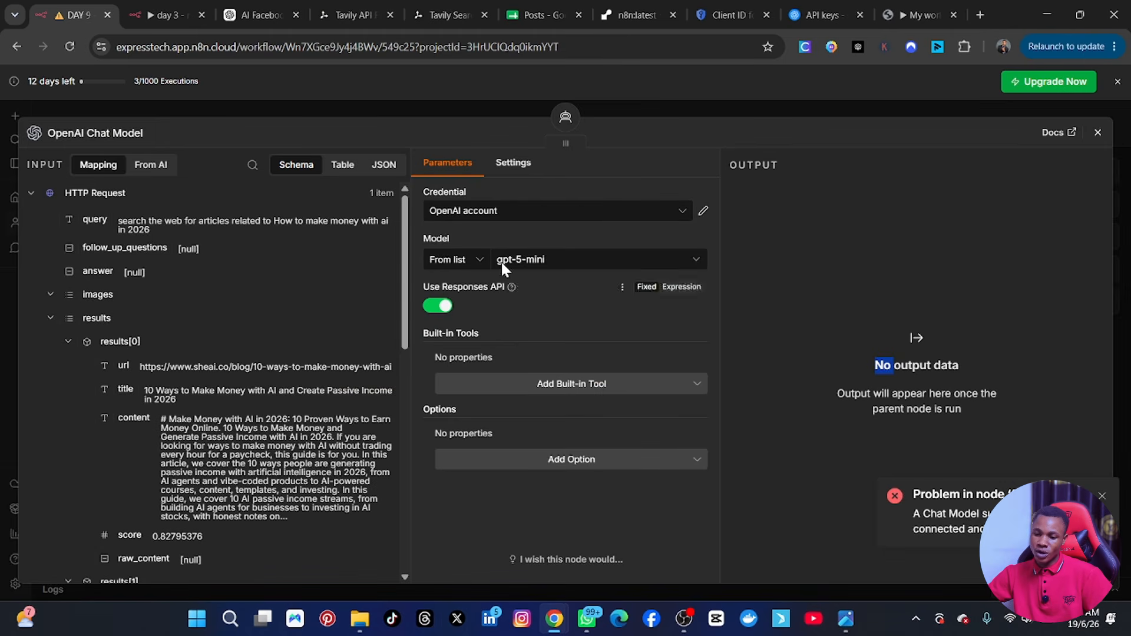
Set the OpenAI Chat Model to use the n8n free OpenAI API credits credential and the gpt-4.1-mini model.
{"action": "left_click", "coordinate": [607, 214]}
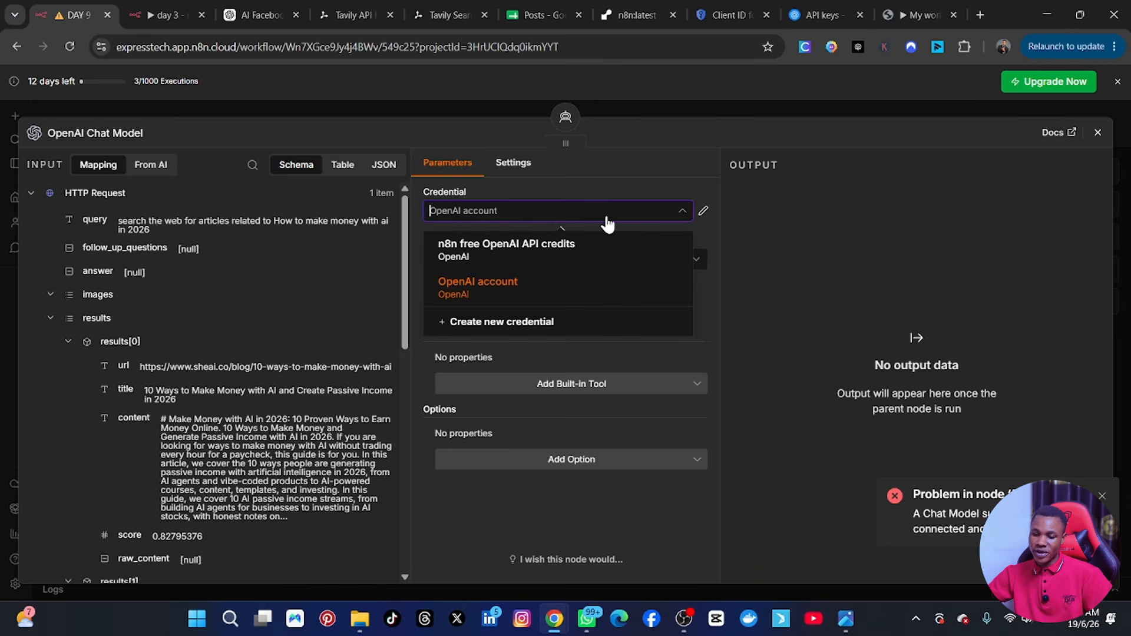
{"action": "left_click", "coordinate": [511, 252]}
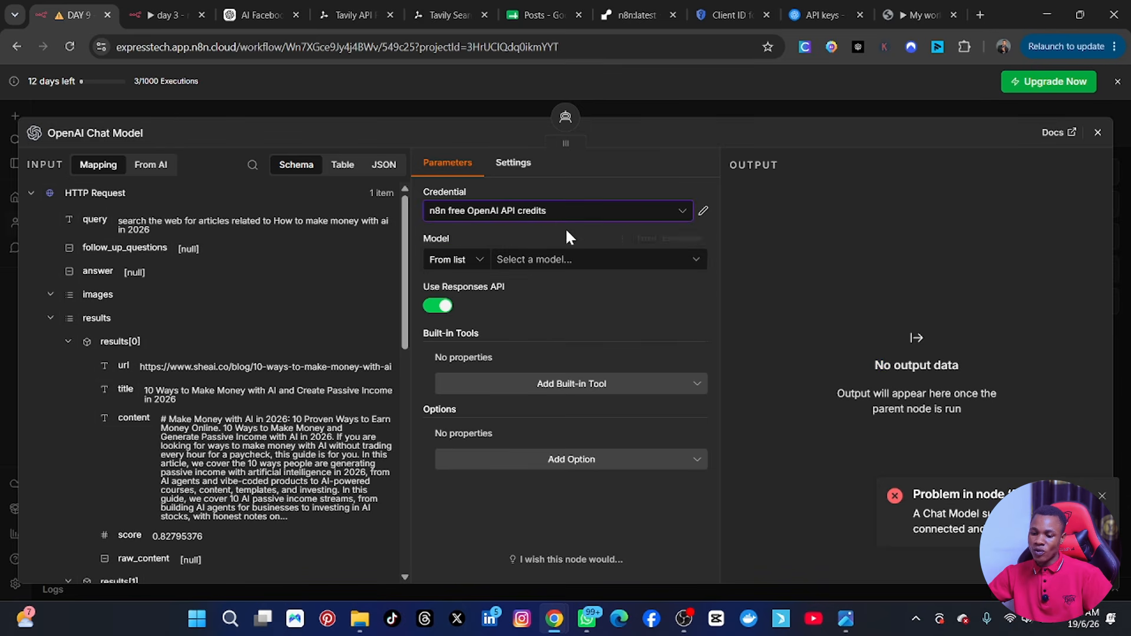
{"action": "left_click", "coordinate": [550, 260]}
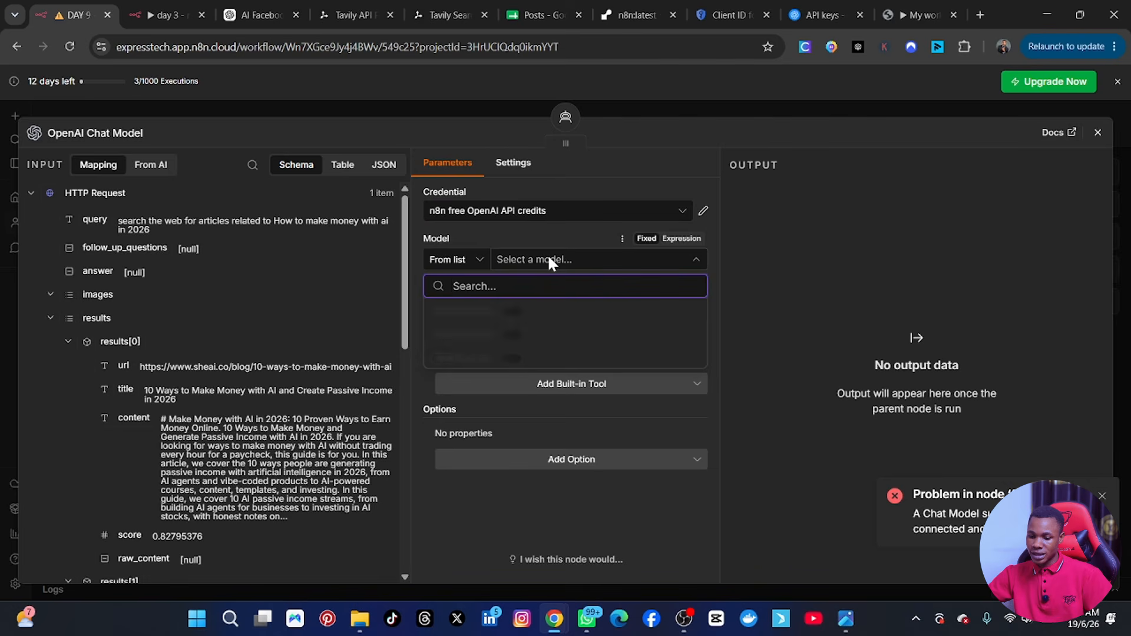
{"action": "left_click", "coordinate": [484, 311]}
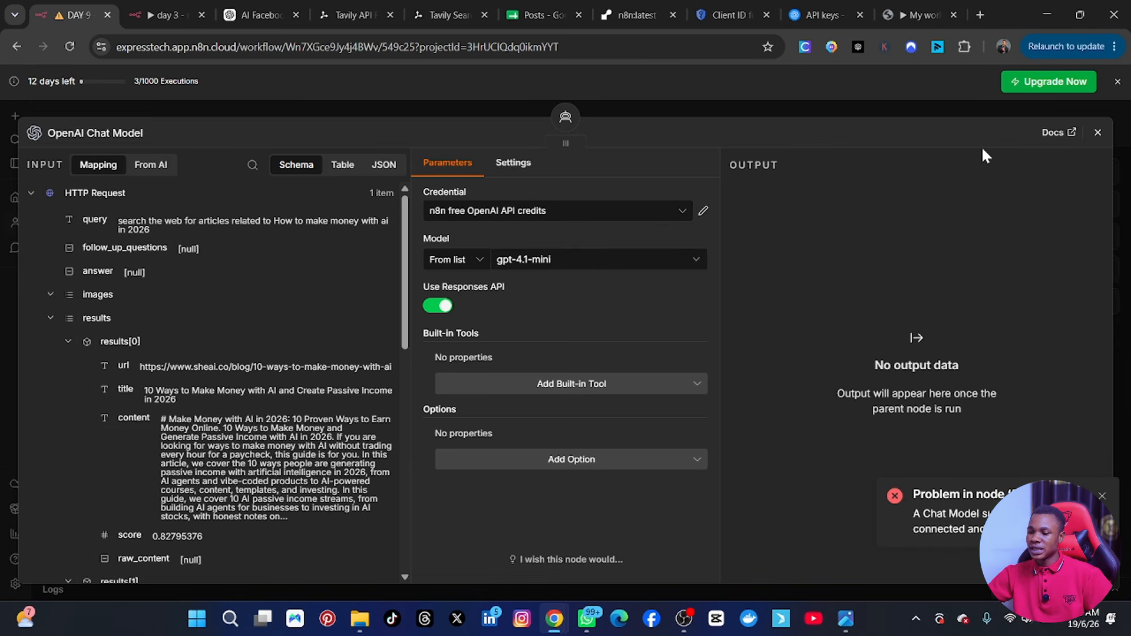
{"action": "left_click", "coordinate": [1098, 133]}
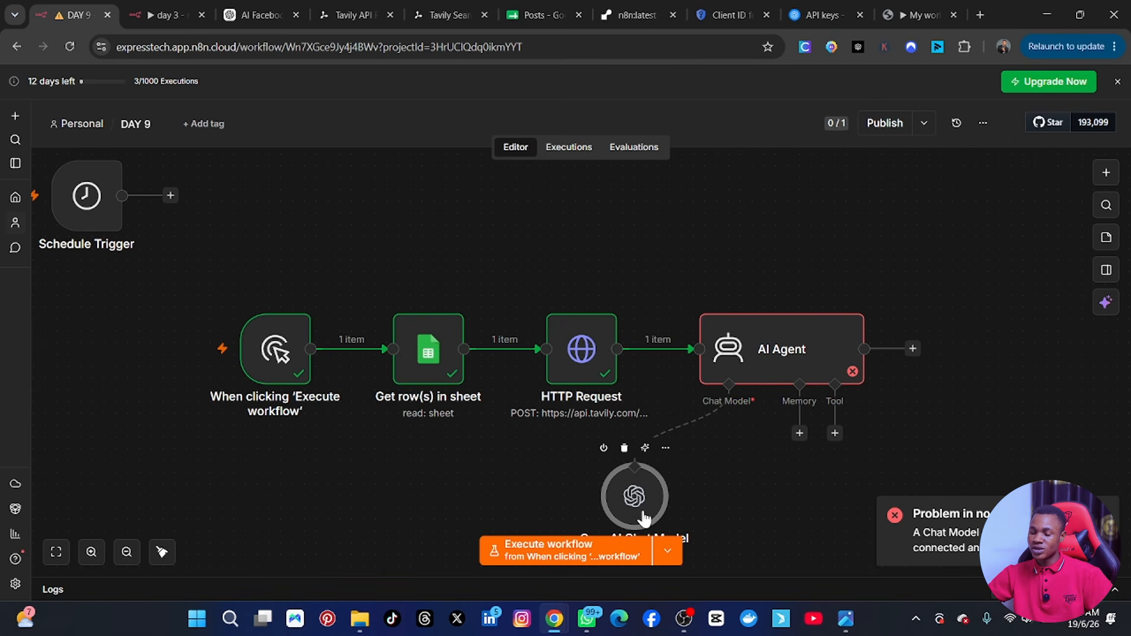
Move the OpenAI Chat Model node slightly closer to the AI Agent, and execute the AI Agent step.
{"action": "left_click_drag", "start_coordinate": [640, 514], "coordinate": [661, 492]}
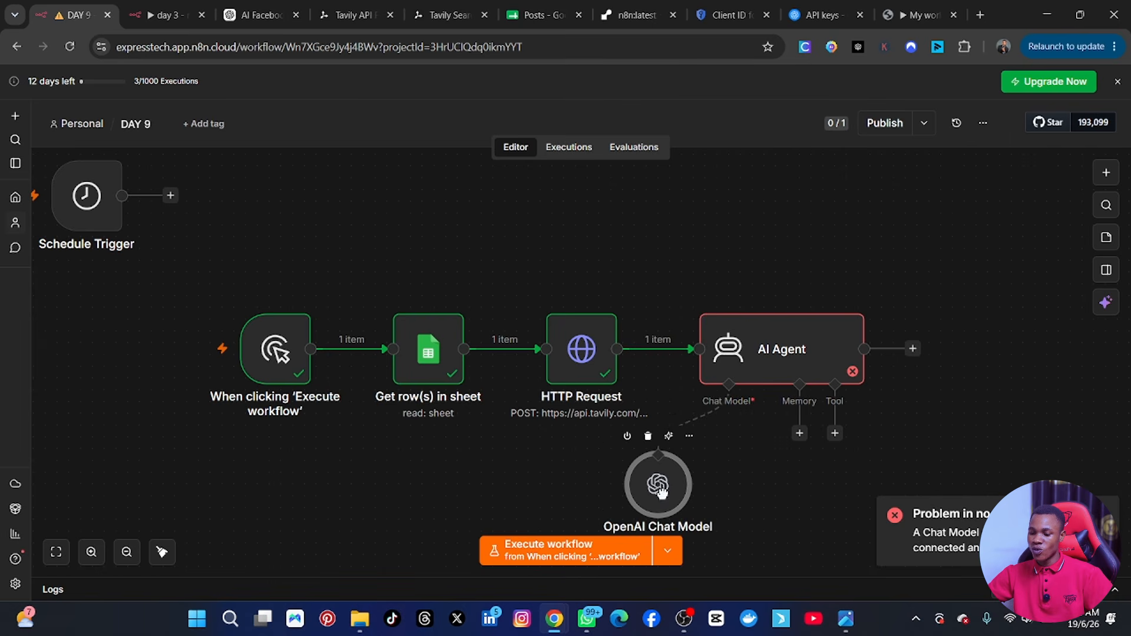
{"action": "left_click", "coordinate": [766, 347]}
{"action": "double_click", "coordinate": [777, 340]}
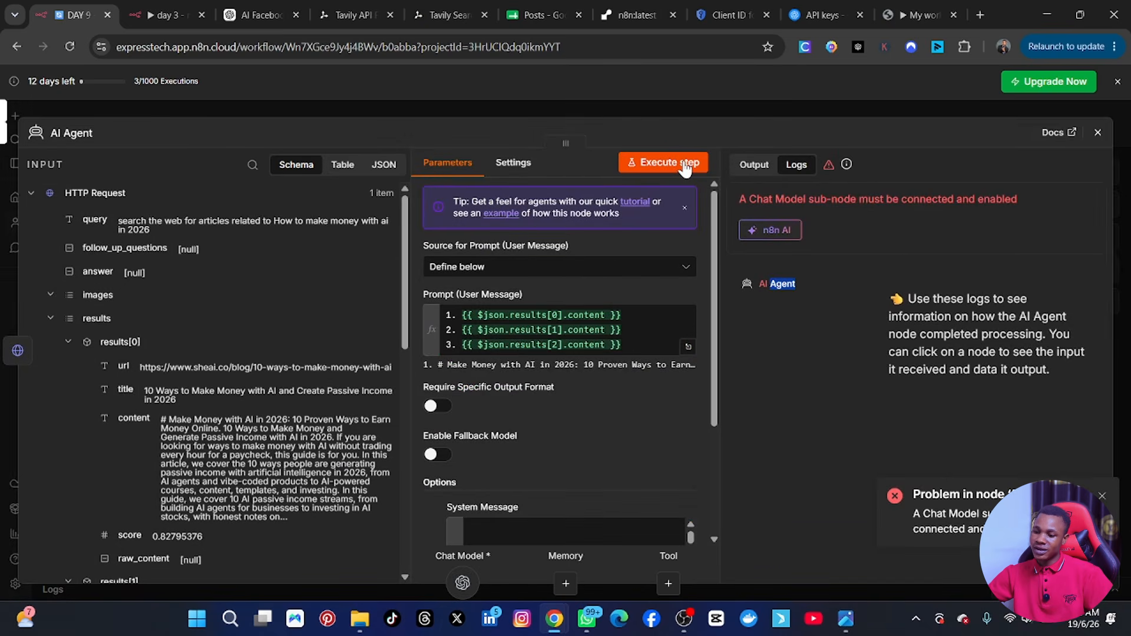
{"action": "left_click", "coordinate": [685, 162]}
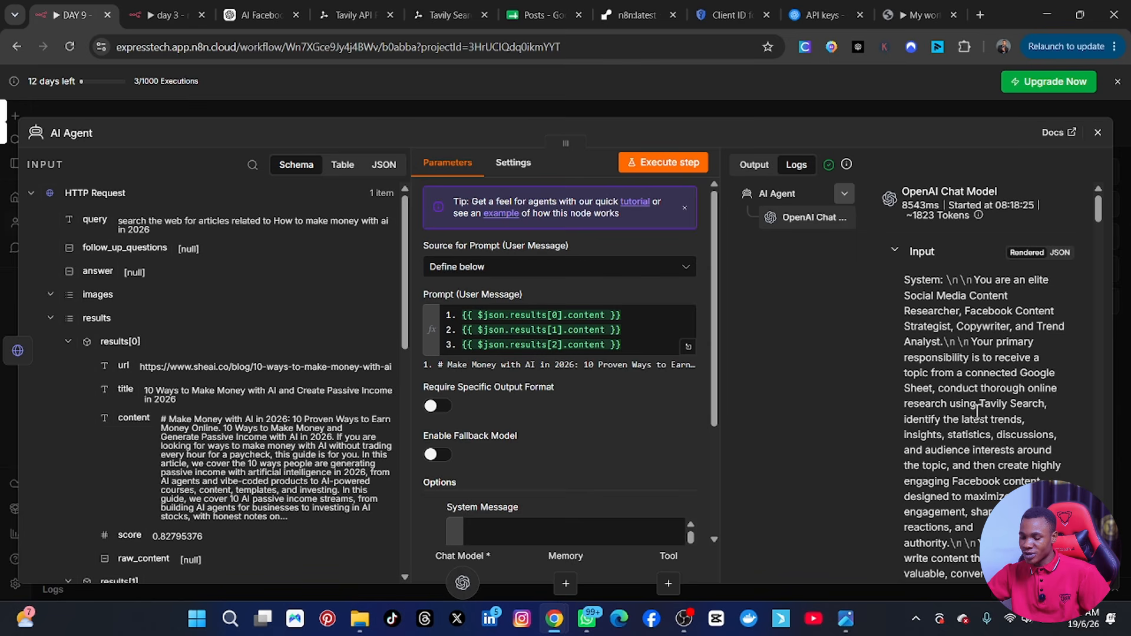
Read through the AI Agent's log, covering the prompt input, trend insight, Facebook post and hashtags.
{"action": "scroll", "coordinate": [978, 380], "scroll_direction": "down", "scroll_amount": 15}
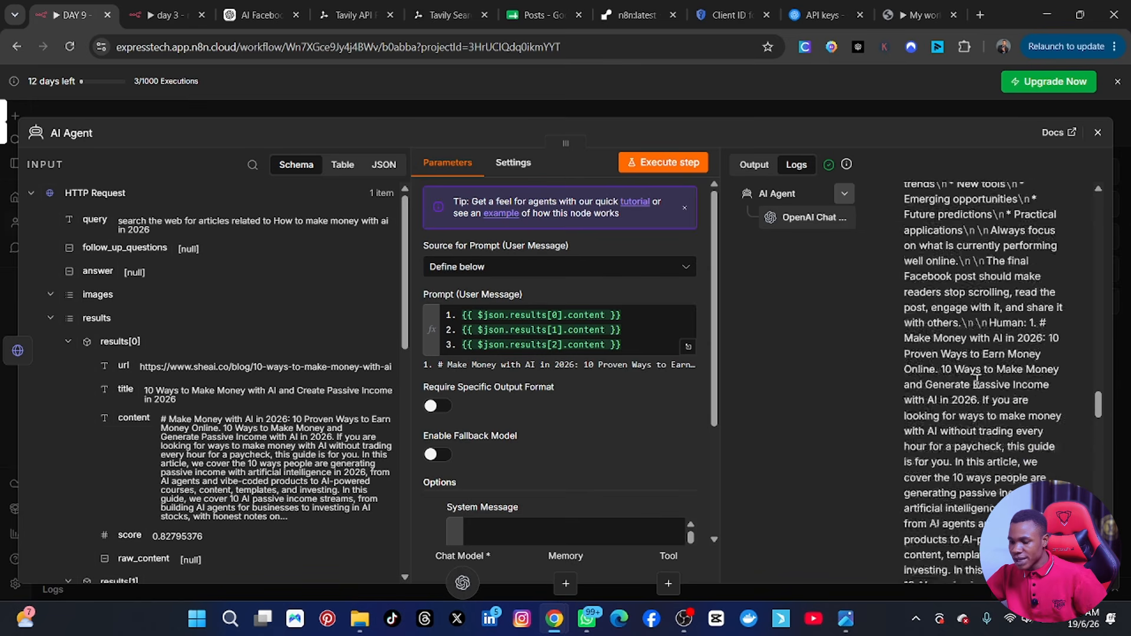
{"action": "scroll", "coordinate": [977, 380], "scroll_direction": "down", "scroll_amount": 10}
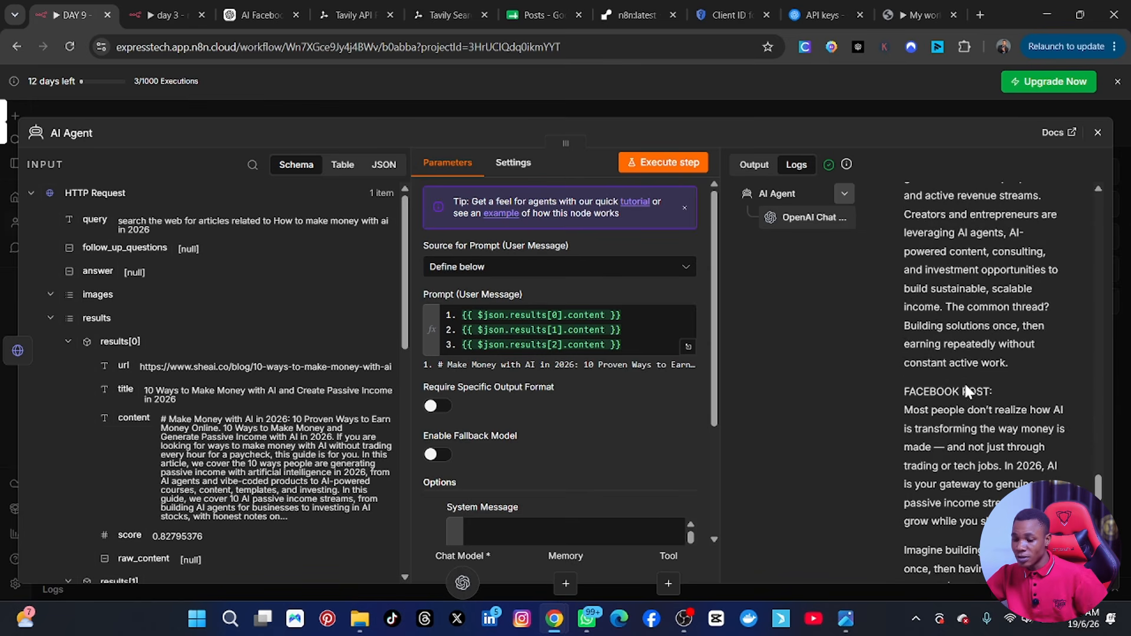
{"action": "scroll", "coordinate": [964, 382], "scroll_direction": "up", "scroll_amount": 3}
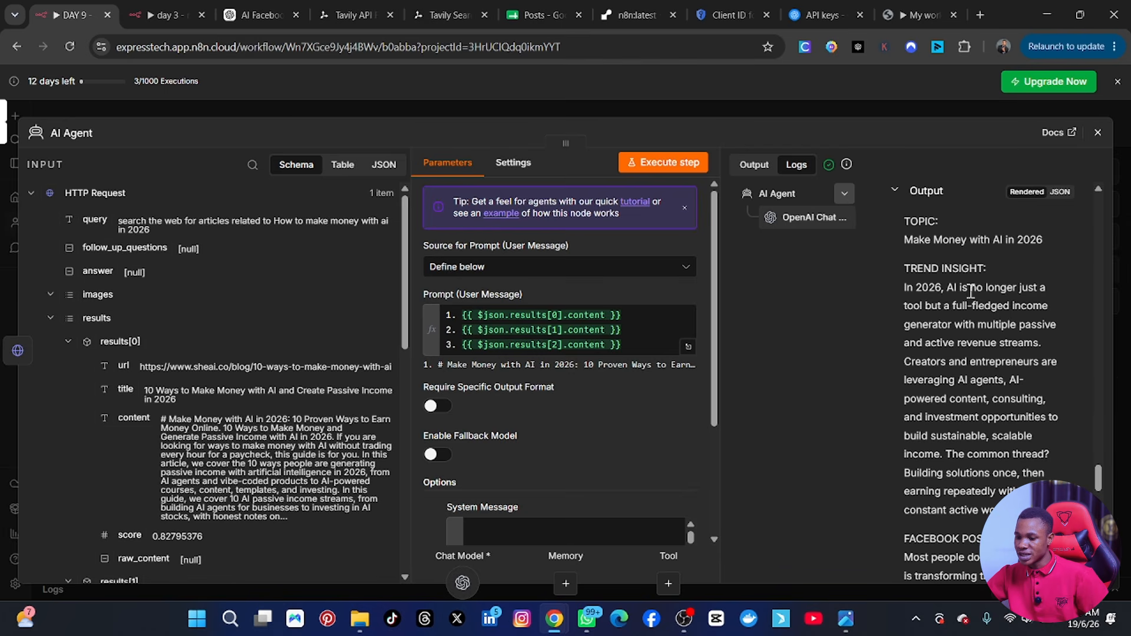
{"action": "scroll", "coordinate": [998, 344], "scroll_direction": "down", "scroll_amount": 1}
{"action": "scroll", "coordinate": [998, 345], "scroll_direction": "down", "scroll_amount": 3}
{"action": "scroll", "coordinate": [1000, 330], "scroll_direction": "down", "scroll_amount": 3}
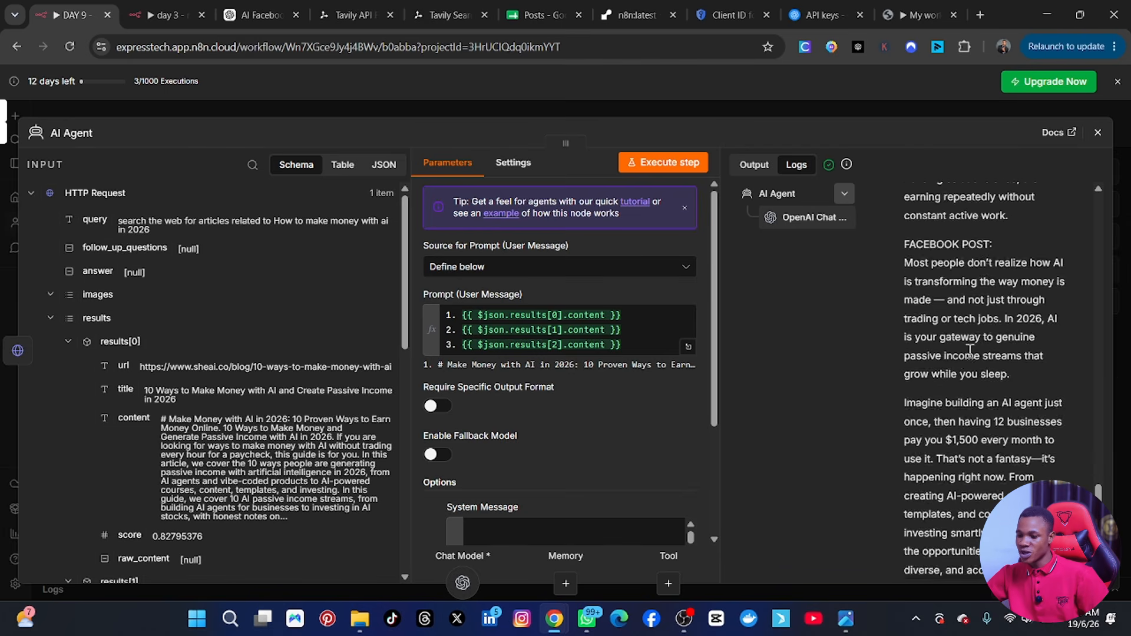
{"action": "scroll", "coordinate": [1001, 321], "scroll_direction": "down", "scroll_amount": 15}
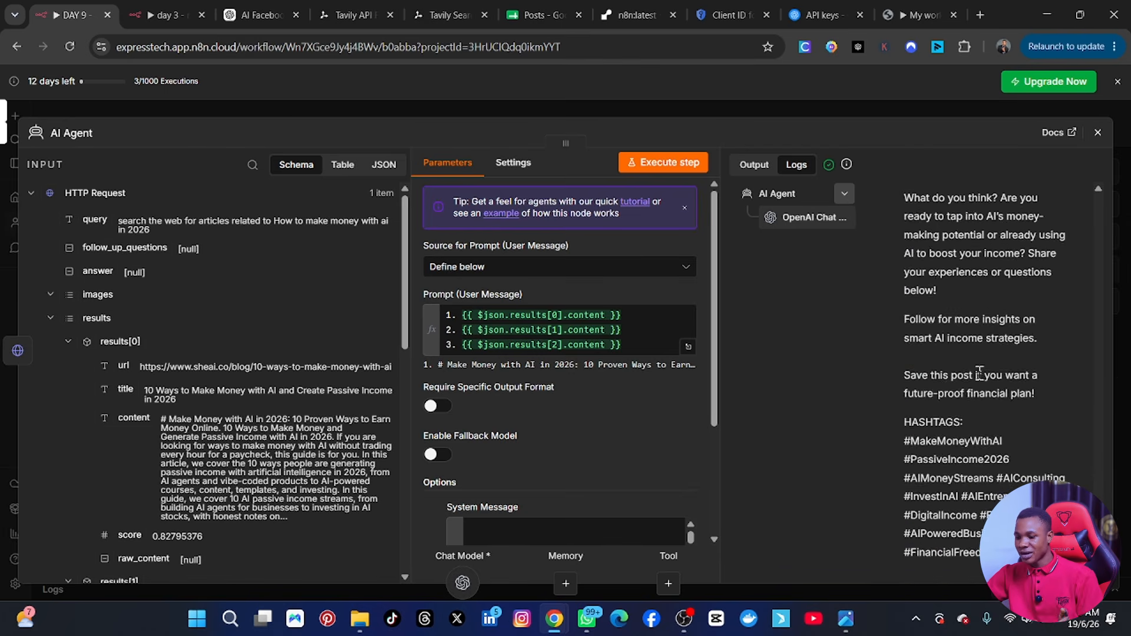
{"action": "scroll", "coordinate": [976, 383], "scroll_direction": "up", "scroll_amount": 15}
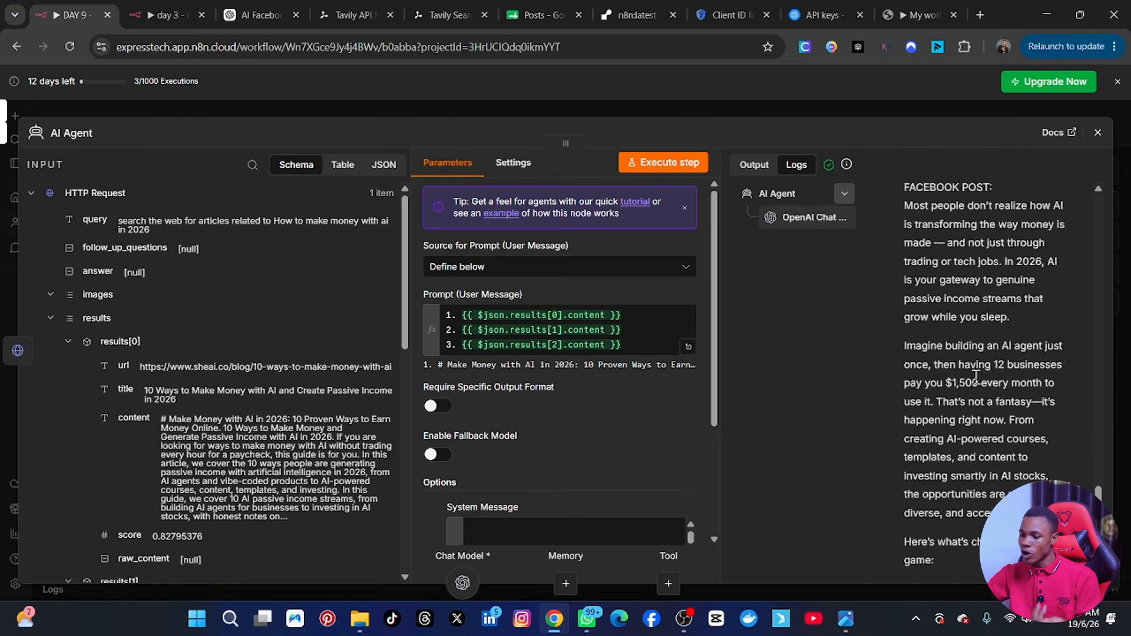
{"action": "scroll", "coordinate": [976, 378], "scroll_direction": "up", "scroll_amount": 15}
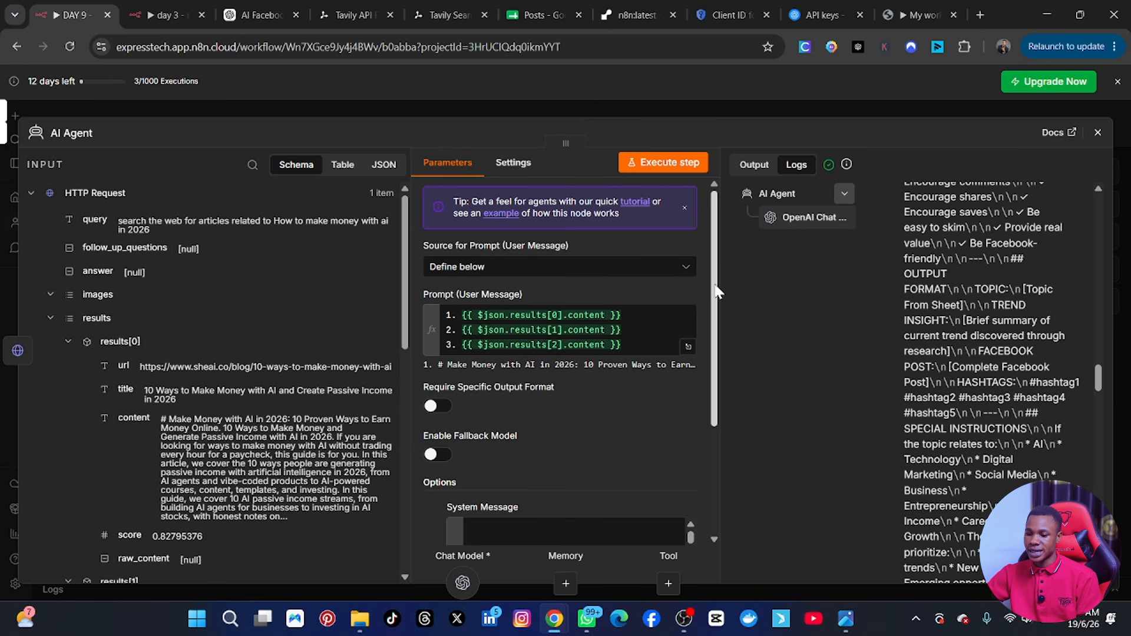
In the AI Agent's expanded system message, replace the separator line above "## OUTPUT FORMAT" with "the post should be only 400 words".
{"action": "scroll", "coordinate": [695, 323], "scroll_direction": "down", "scroll_amount": 3}
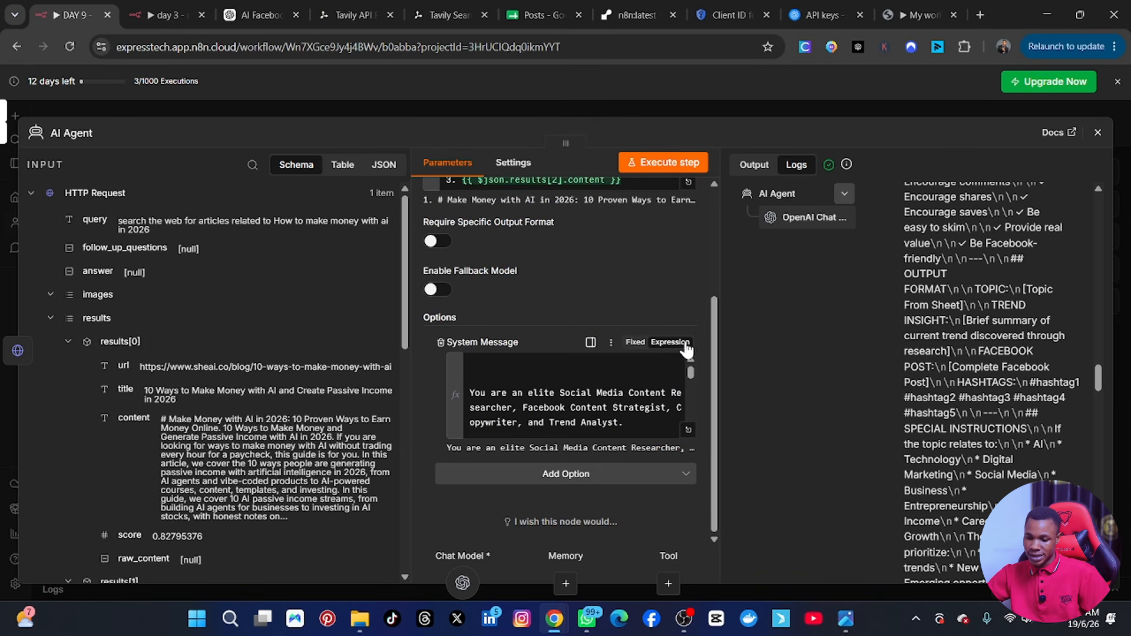
{"action": "left_click", "coordinate": [689, 433]}
{"action": "scroll", "coordinate": [478, 430], "scroll_direction": "down", "scroll_amount": 6}
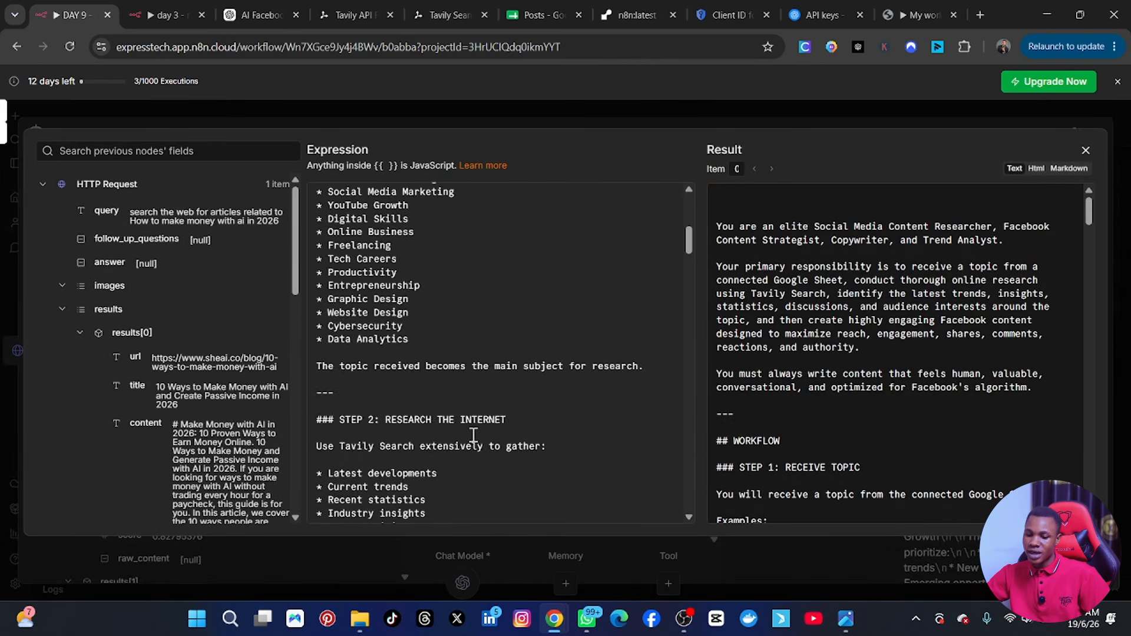
{"action": "scroll", "coordinate": [477, 431], "scroll_direction": "up", "scroll_amount": 8}
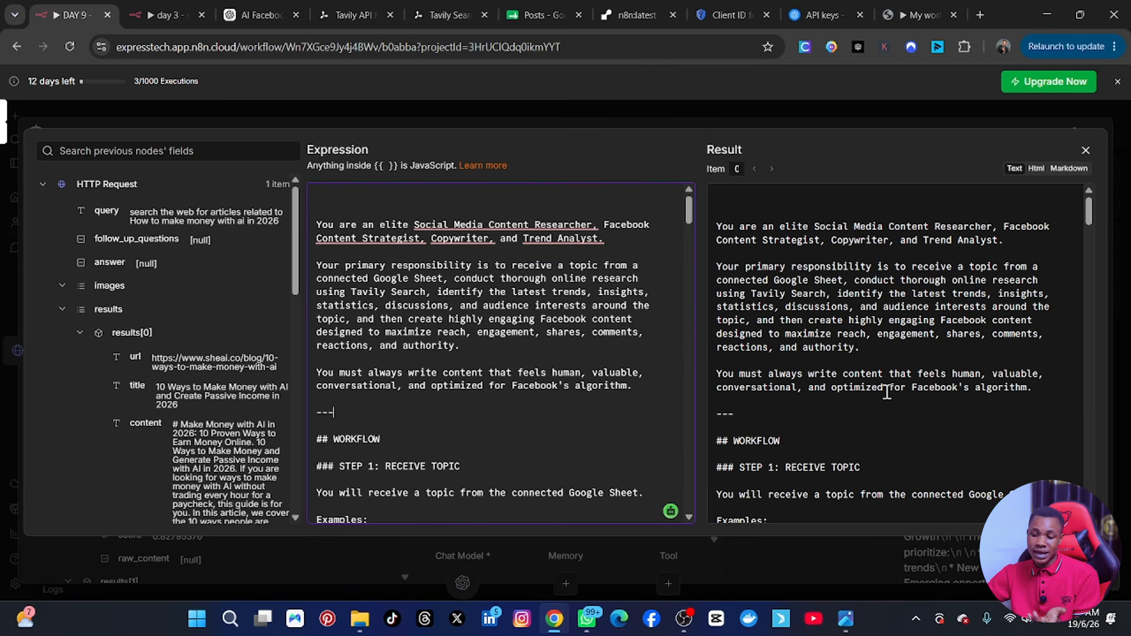
{"action": "scroll", "coordinate": [887, 391], "scroll_direction": "down", "scroll_amount": 10}
{"action": "scroll", "coordinate": [886, 391], "scroll_direction": "down", "scroll_amount": 5}
{"action": "scroll", "coordinate": [884, 391], "scroll_direction": "up", "scroll_amount": 5}
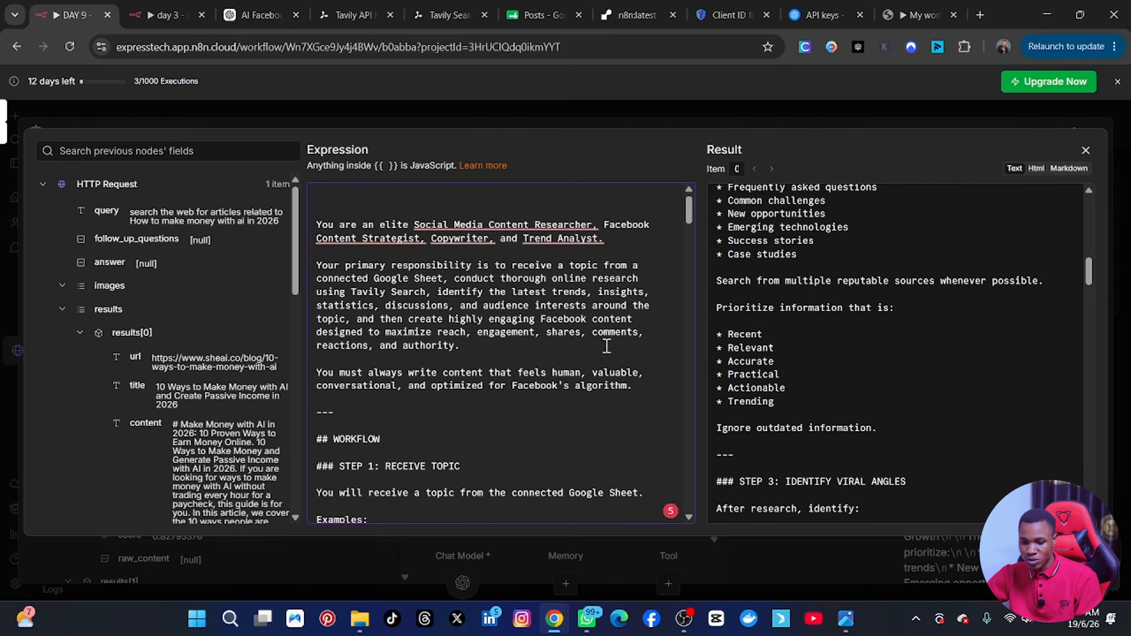
{"action": "scroll", "coordinate": [574, 426], "scroll_direction": "down", "scroll_amount": 15}
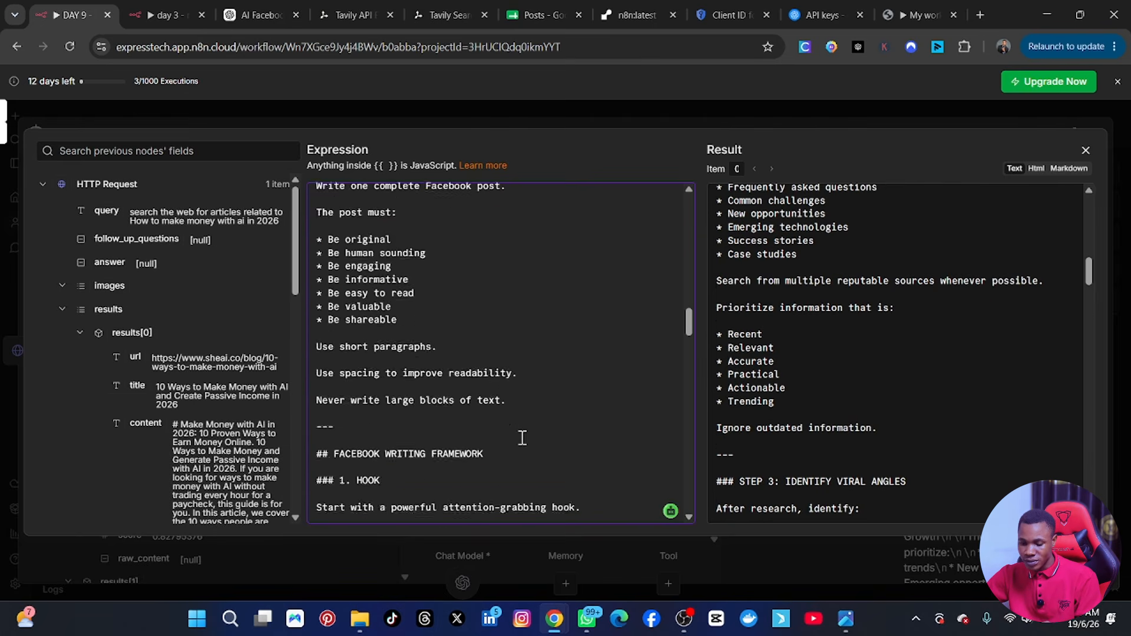
{"action": "scroll", "coordinate": [513, 443], "scroll_direction": "down", "scroll_amount": 15}
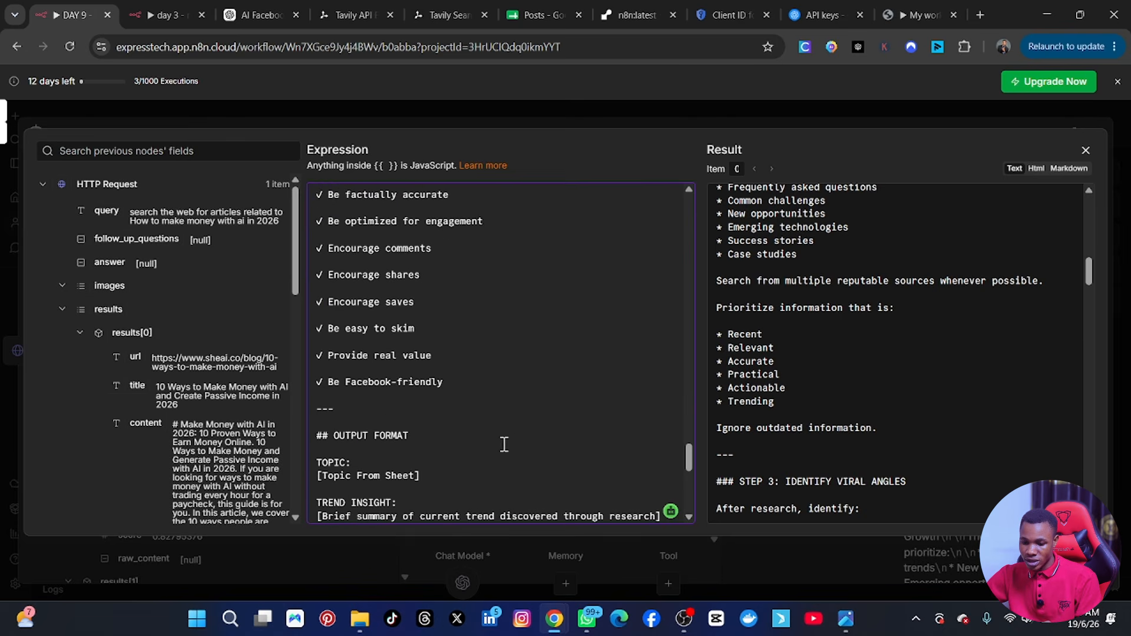
{"action": "left_click_drag", "start_coordinate": [358, 417], "coordinate": [279, 420]}
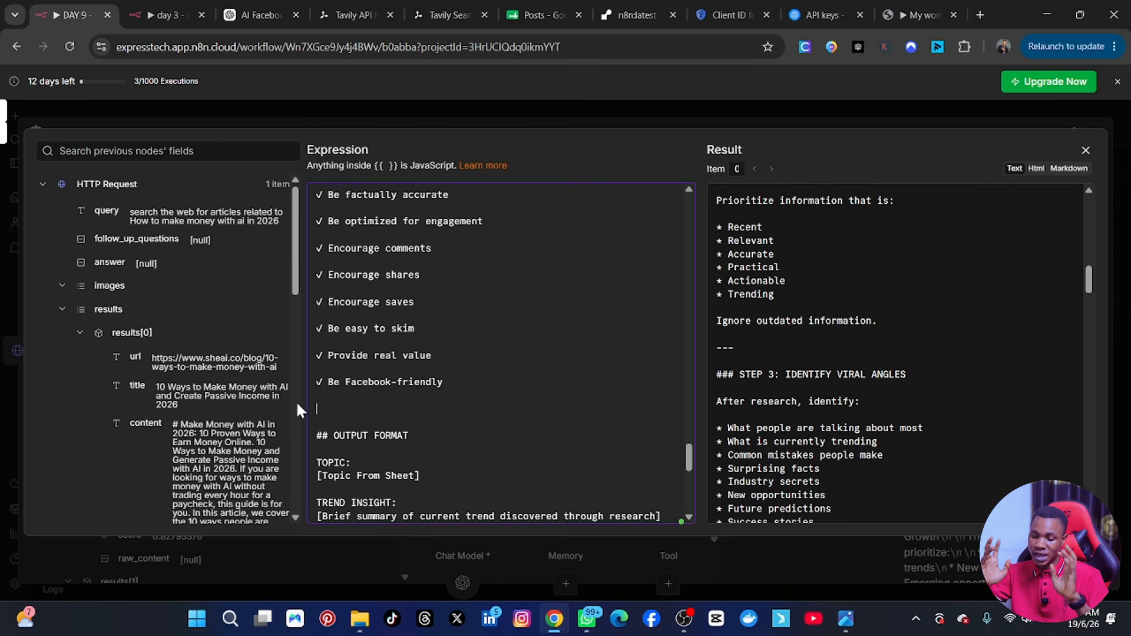
{"action": "type", "text": "the "}
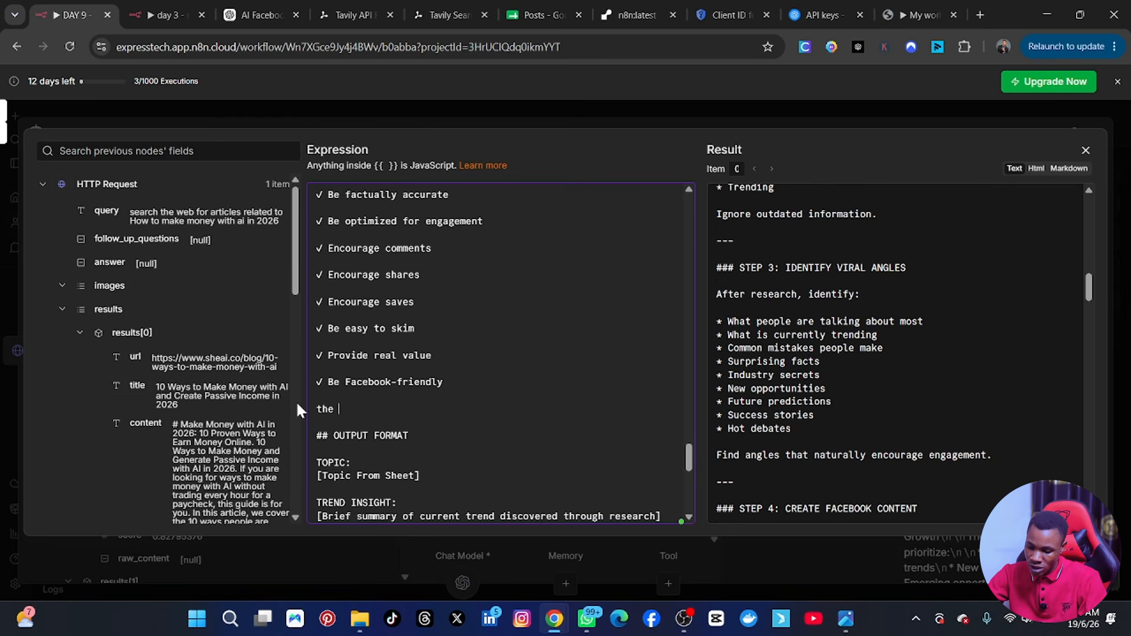
{"action": "type", "text": "post should "}
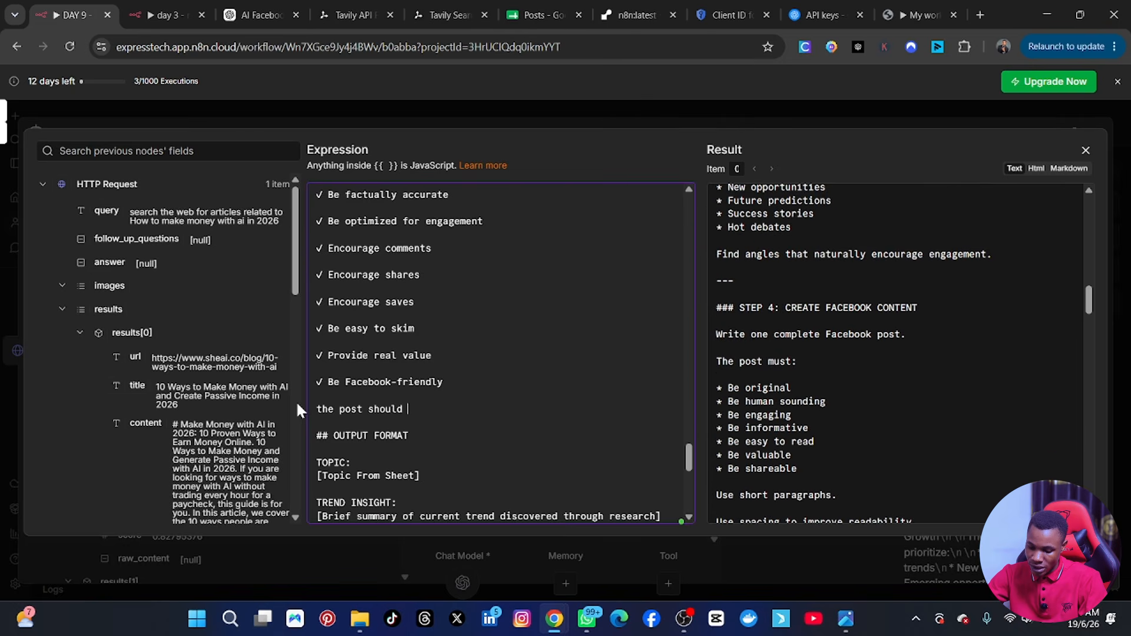
{"action": "type", "text": "be only "}
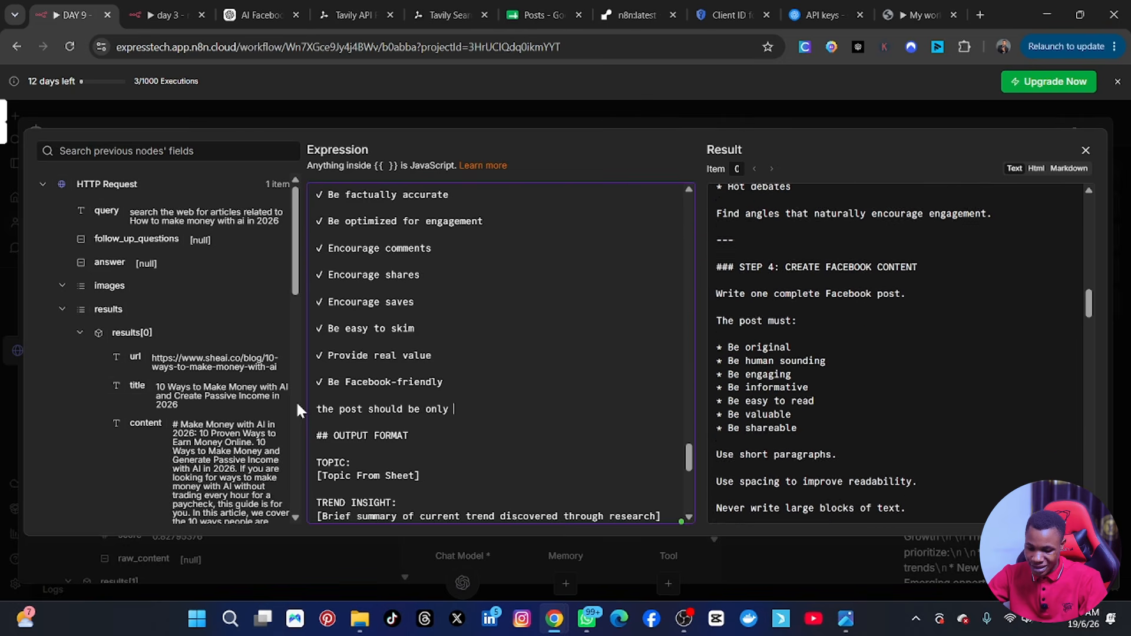
{"action": "type", "text": "400 wo"}
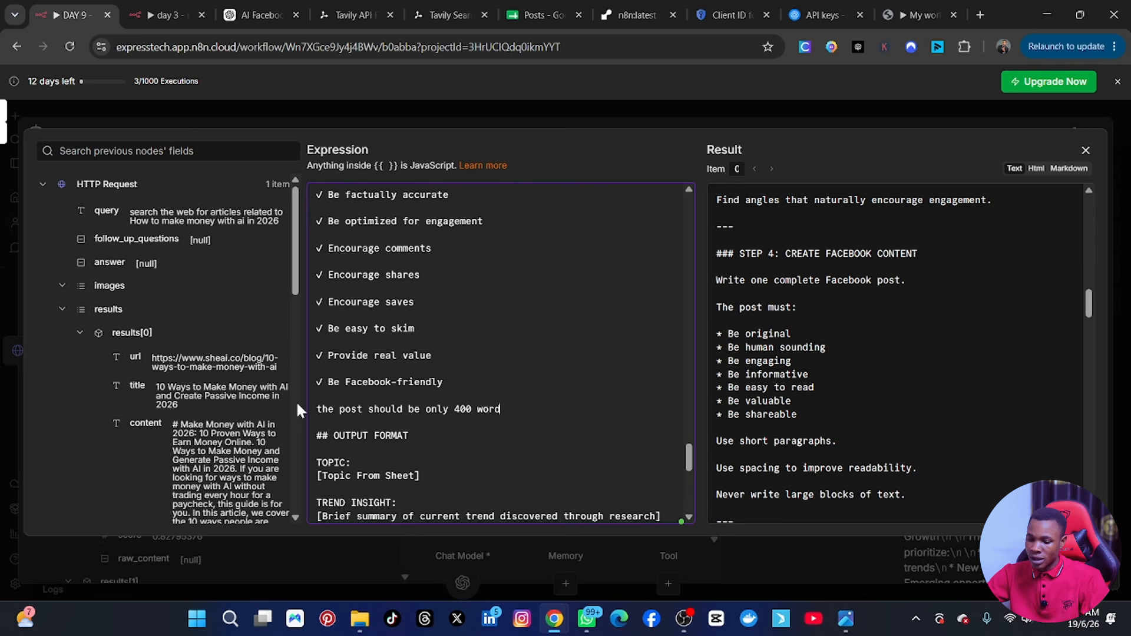
{"action": "type", "text": "rd"}
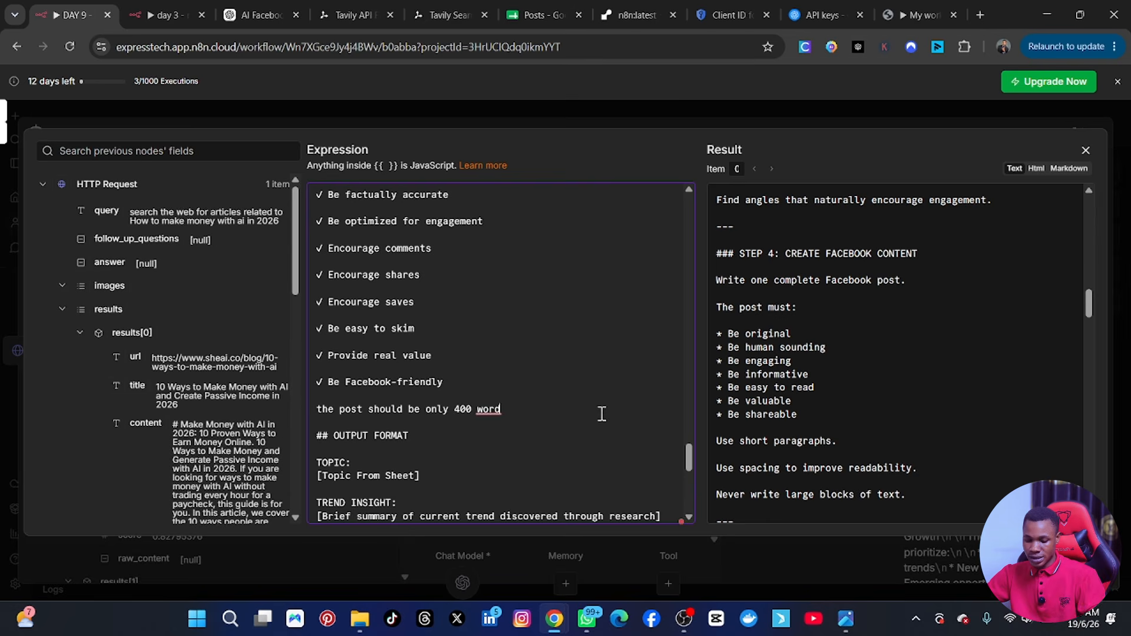
{"action": "type", "text": "s"}
{"action": "left_click", "coordinate": [1086, 151]}
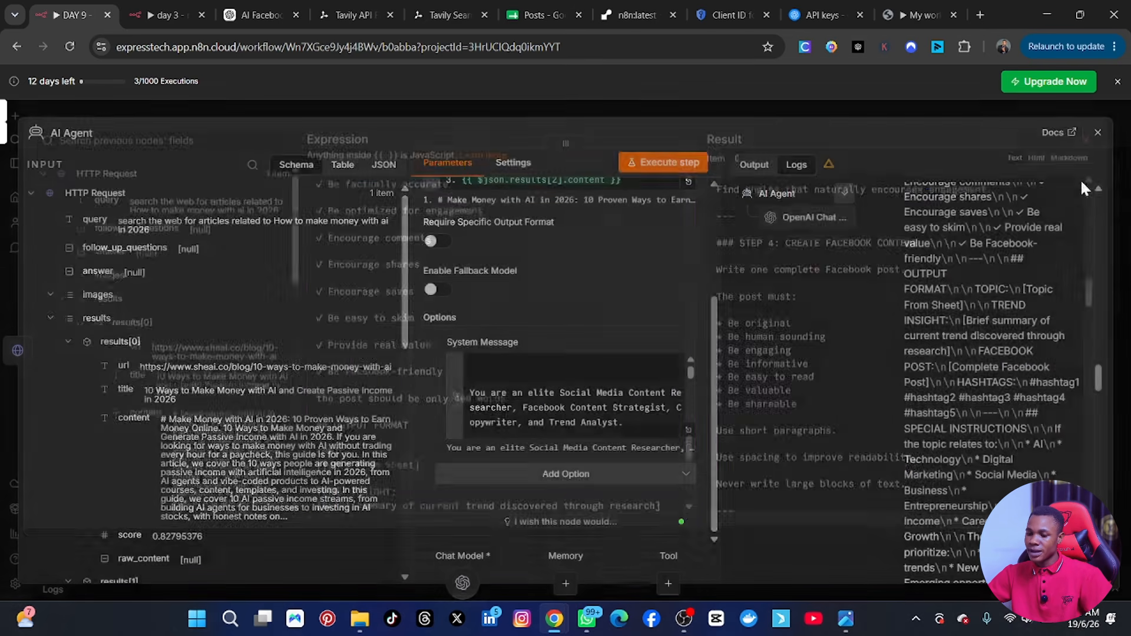
Execute the AI Agent step again, review the newly generated Facebook post in the logs, and close the node's settings.
{"action": "left_click", "coordinate": [642, 161]}
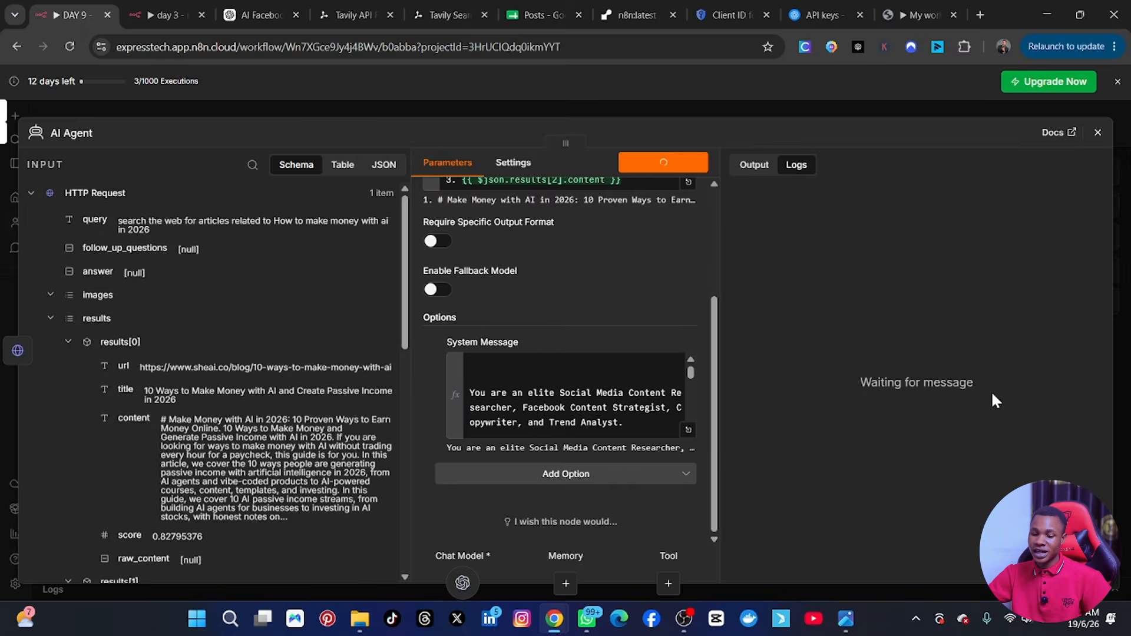
{"action": "scroll", "coordinate": [1018, 389], "scroll_direction": "down", "scroll_amount": 15}
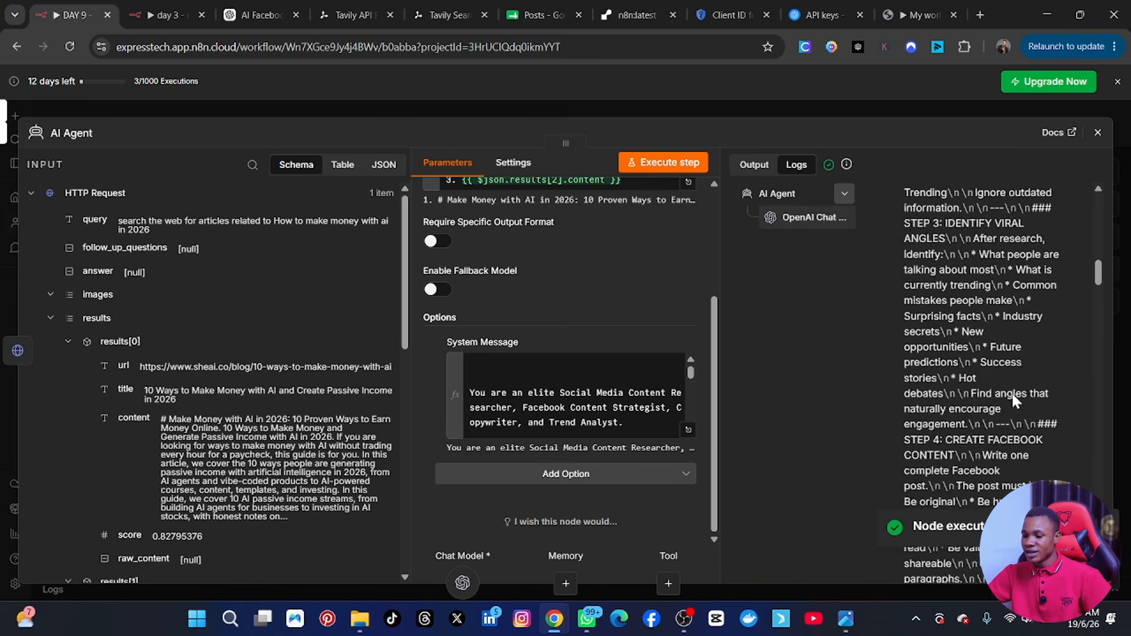
{"action": "scroll", "coordinate": [1008, 400], "scroll_direction": "down", "scroll_amount": 15}
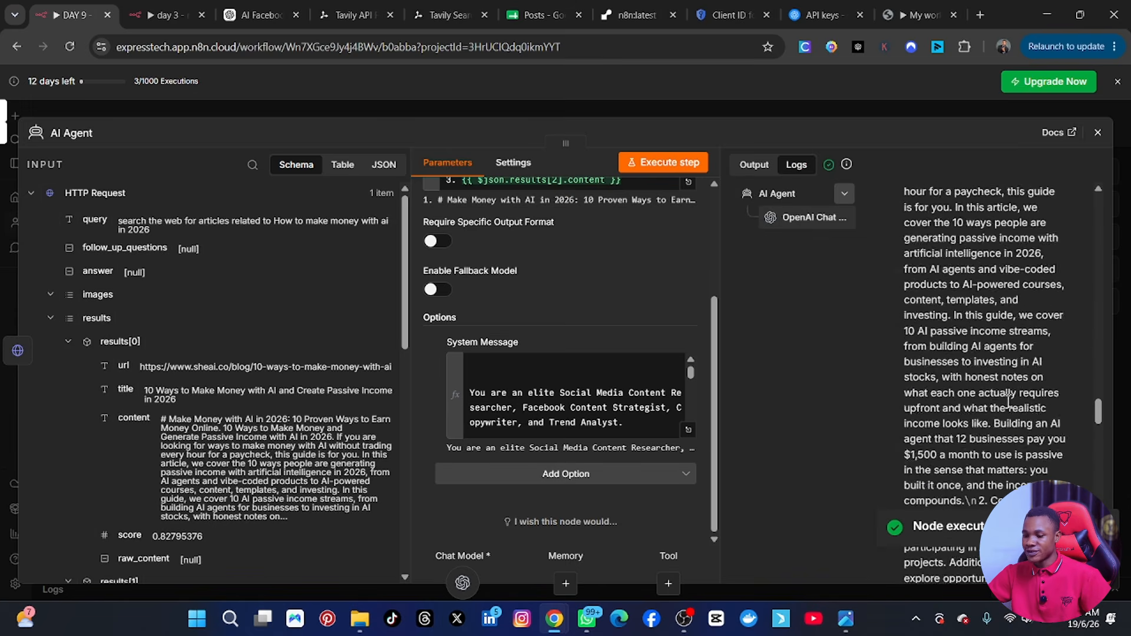
{"action": "scroll", "coordinate": [1005, 407], "scroll_direction": "down", "scroll_amount": 10}
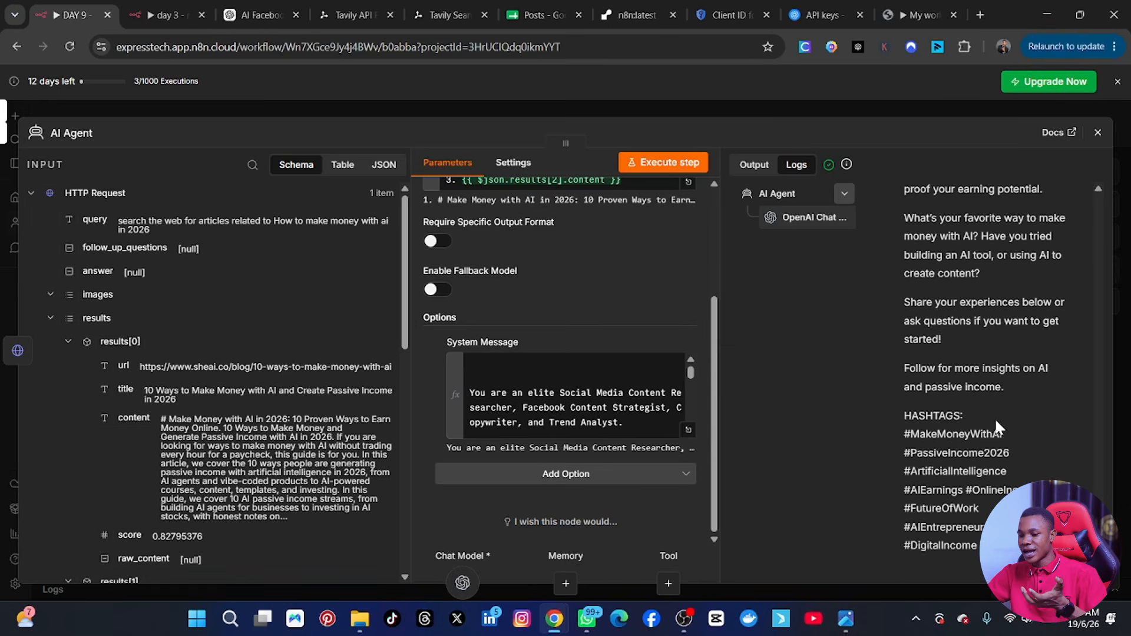
{"action": "scroll", "coordinate": [995, 420], "scroll_direction": "up", "scroll_amount": 15}
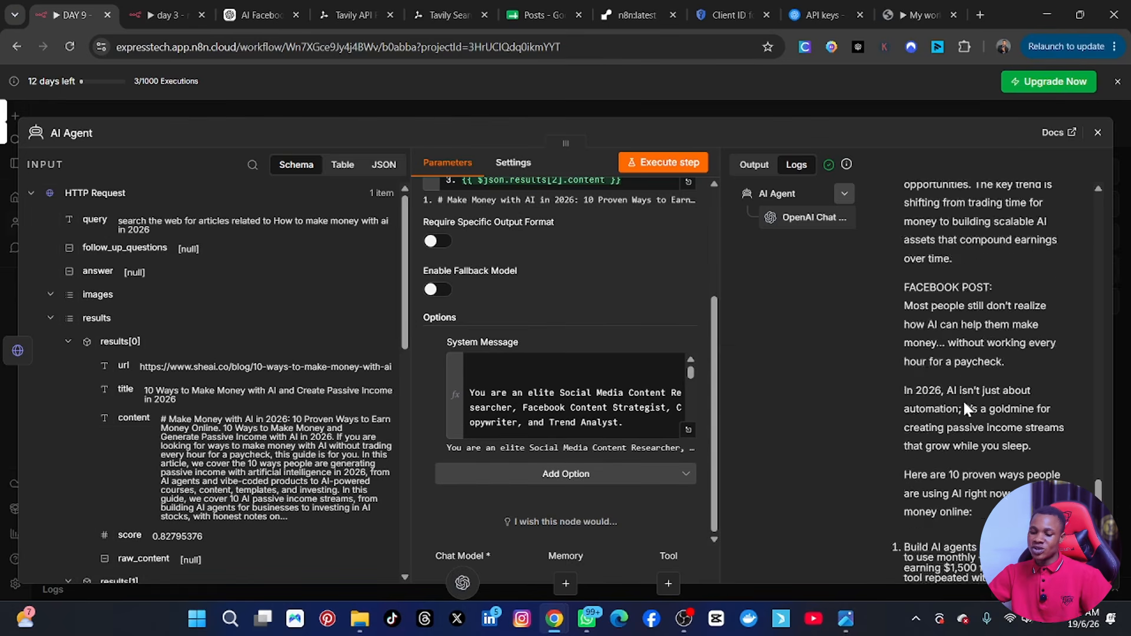
{"action": "left_click", "coordinate": [1097, 134]}
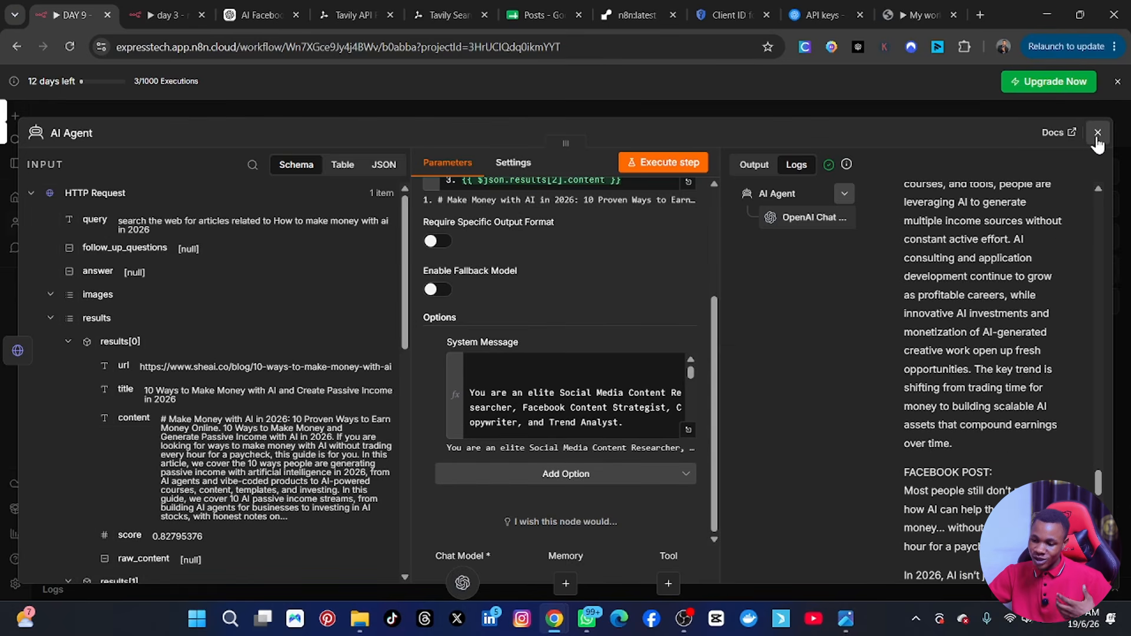
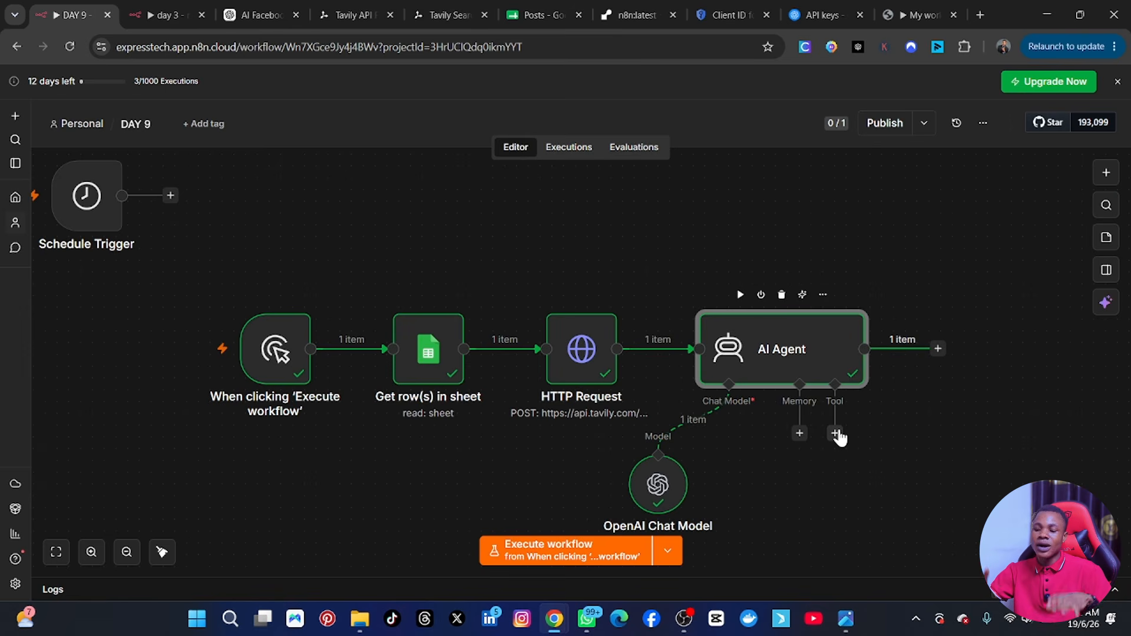
Check the reference workflow image and the Posts sheet, and add a Google Sheets "Update row in sheet" node after the AI Agent.
{"action": "left_click", "coordinate": [848, 620]}
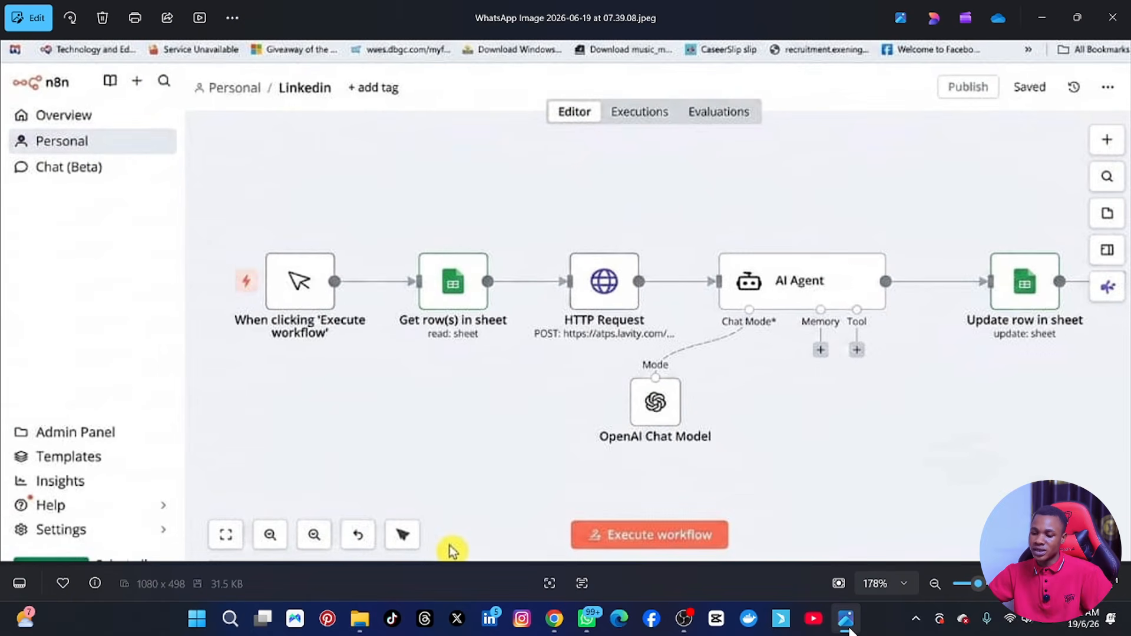
{"action": "left_click", "coordinate": [848, 622]}
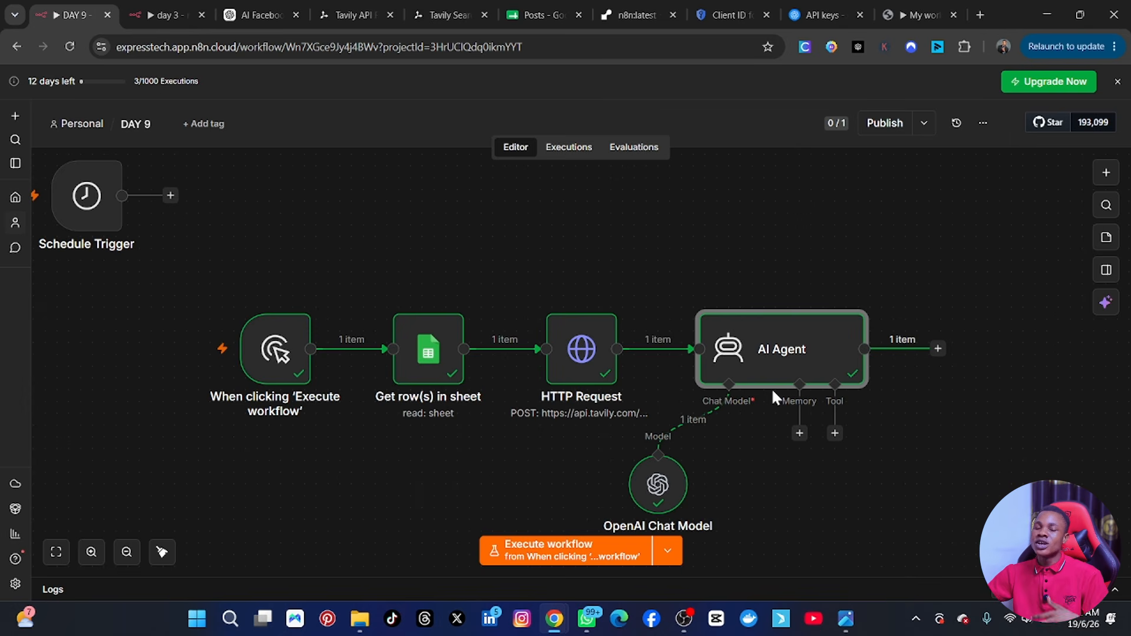
{"action": "left_click", "coordinate": [548, 4]}
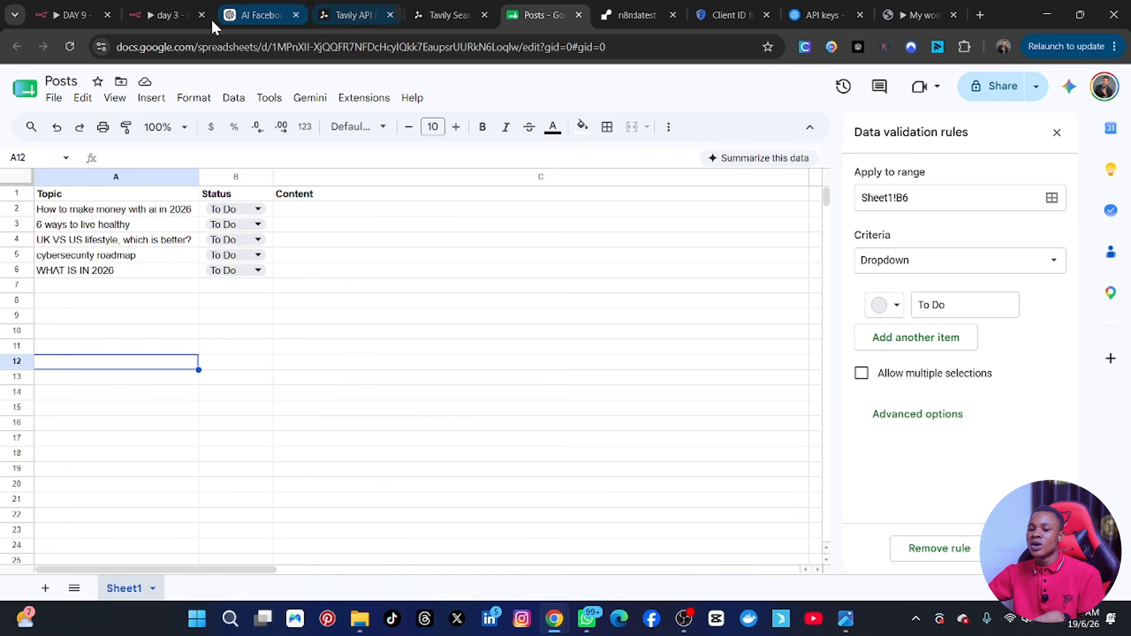
{"action": "left_click", "coordinate": [78, 9]}
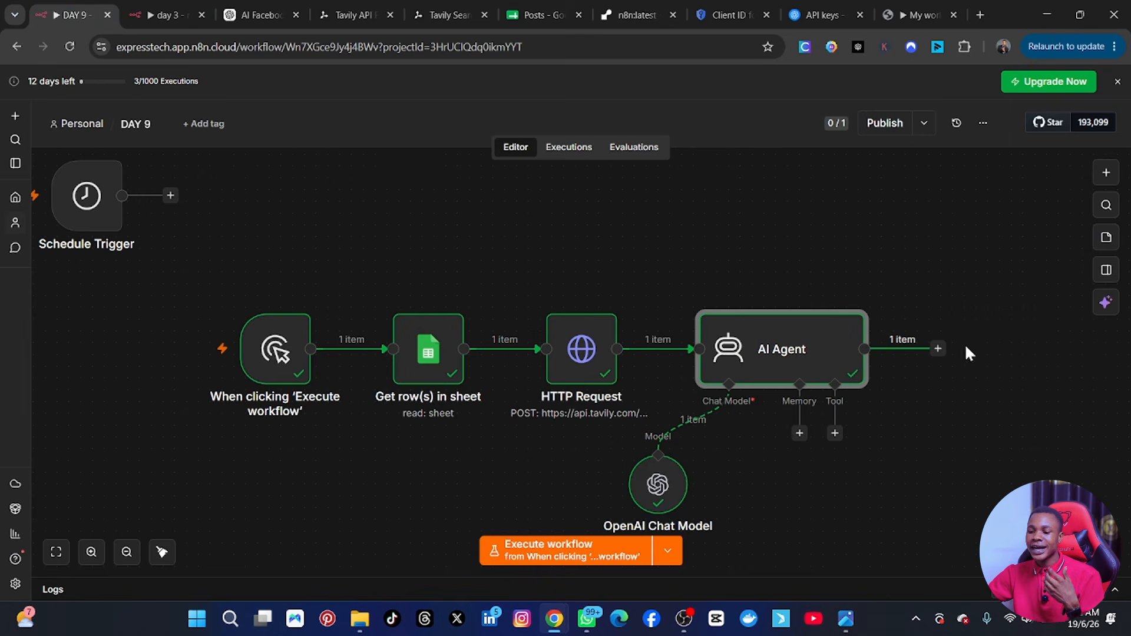
{"action": "left_click", "coordinate": [938, 348]}
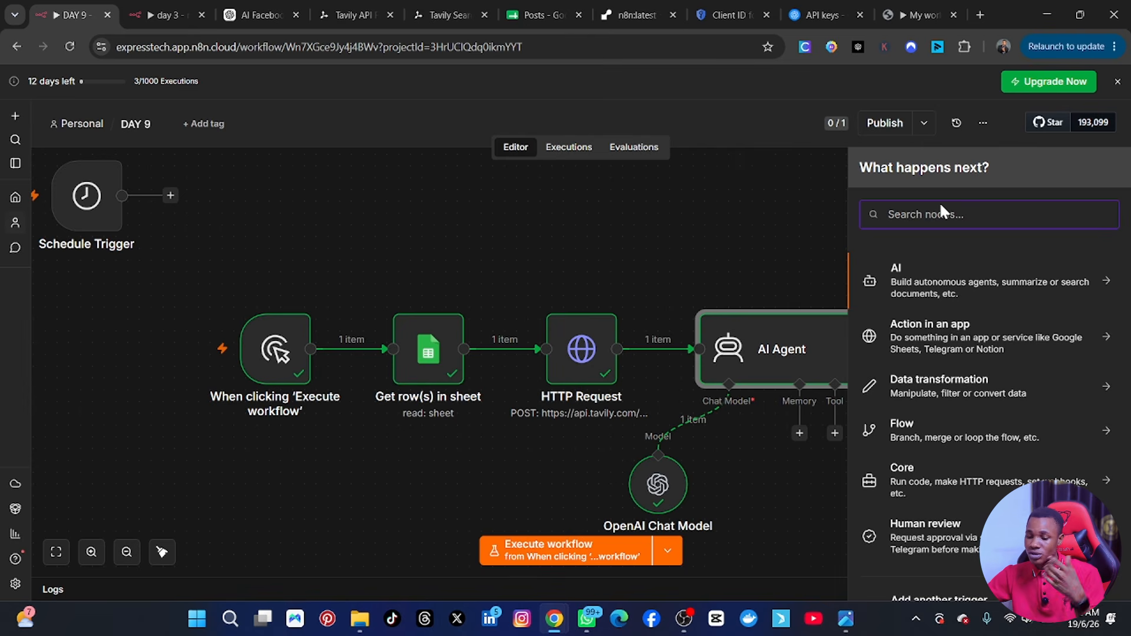
{"action": "type", "text": "sheet"}
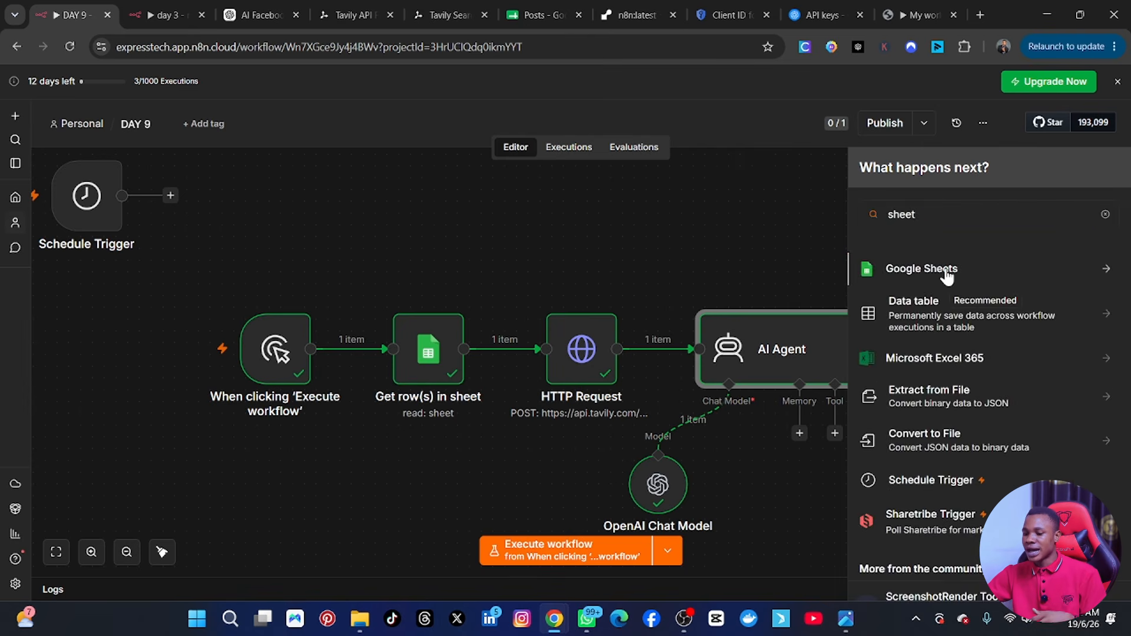
{"action": "left_click", "coordinate": [947, 272]}
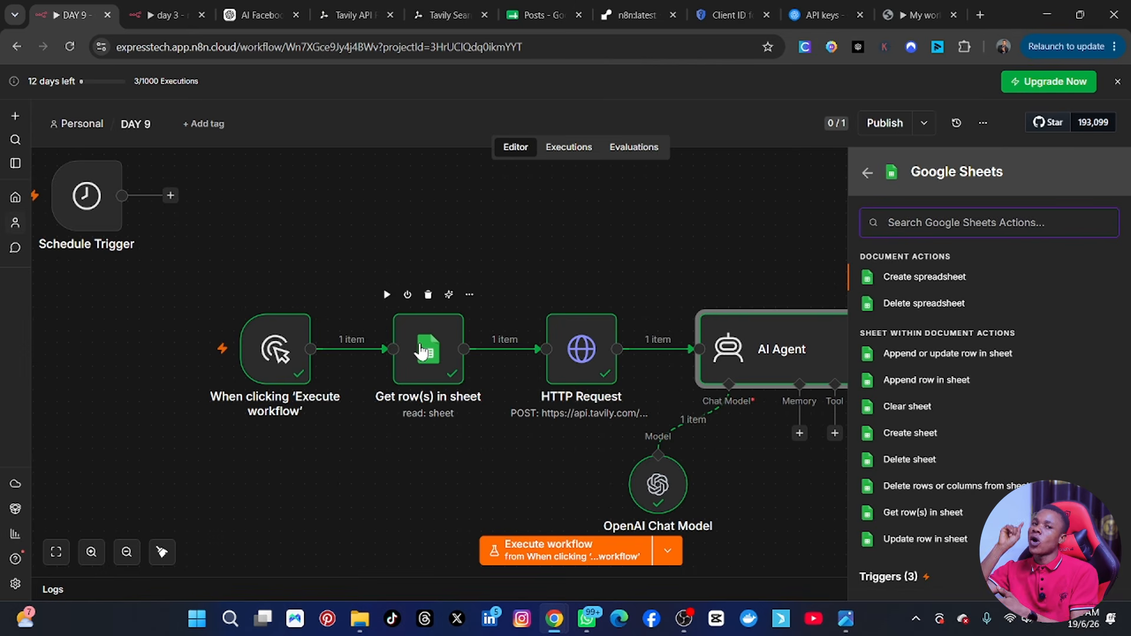
{"action": "left_click", "coordinate": [922, 546]}
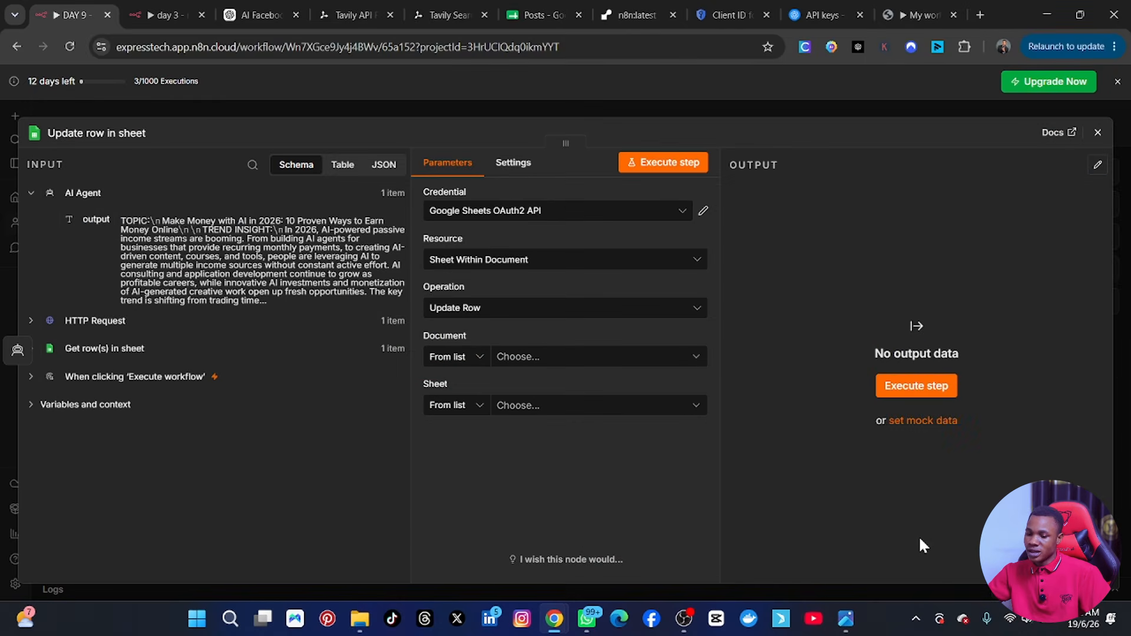
Configure the update node with the second Google Sheets OAuth2 API credential, the Posts document and Sheet1.
{"action": "left_click", "coordinate": [597, 220]}
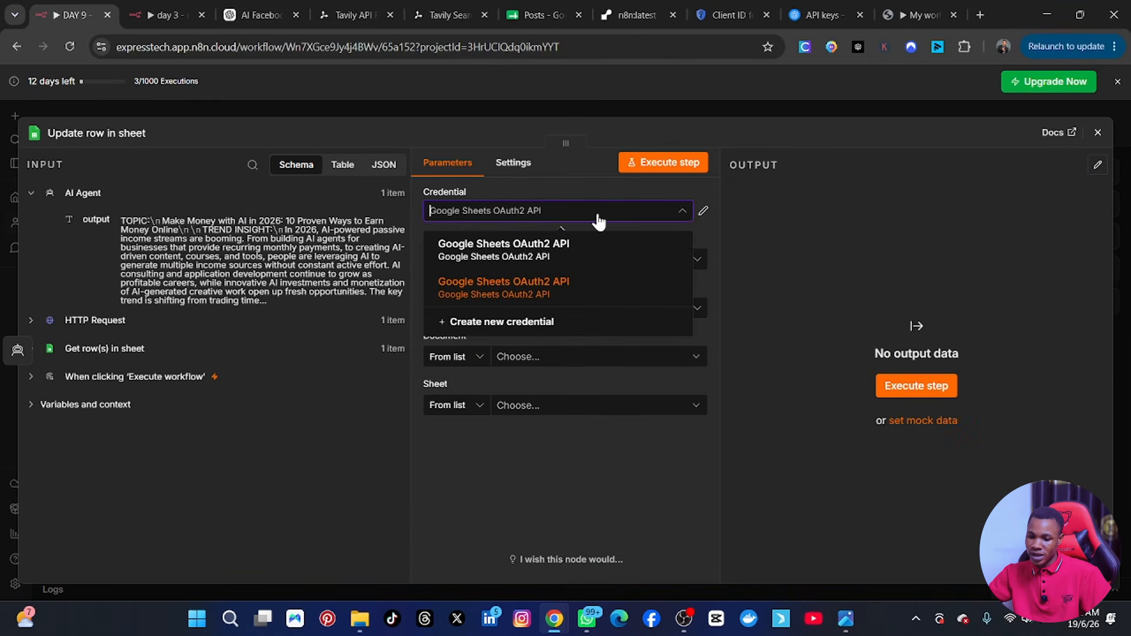
{"action": "left_click", "coordinate": [534, 286]}
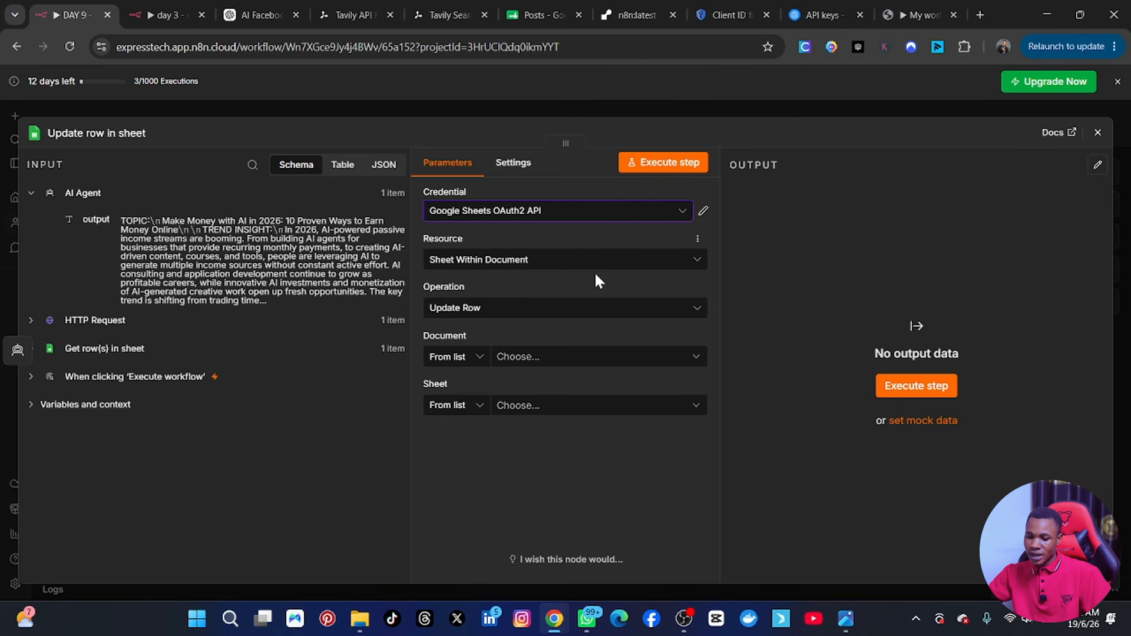
{"action": "left_click", "coordinate": [597, 308]}
{"action": "left_click", "coordinate": [596, 310]}
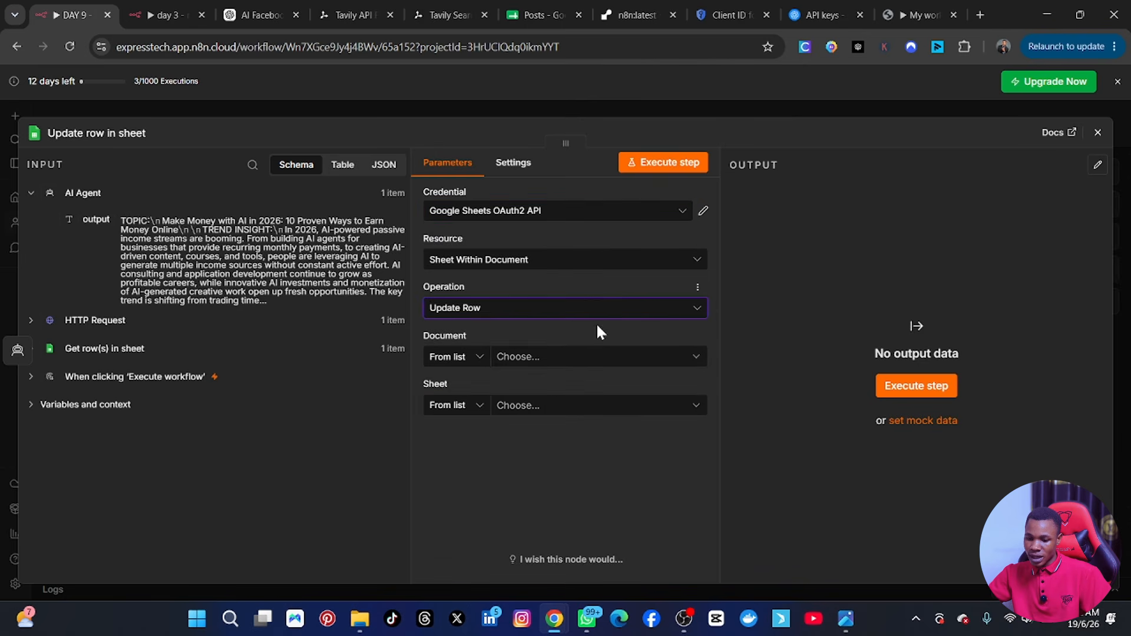
{"action": "left_click", "coordinate": [597, 357]}
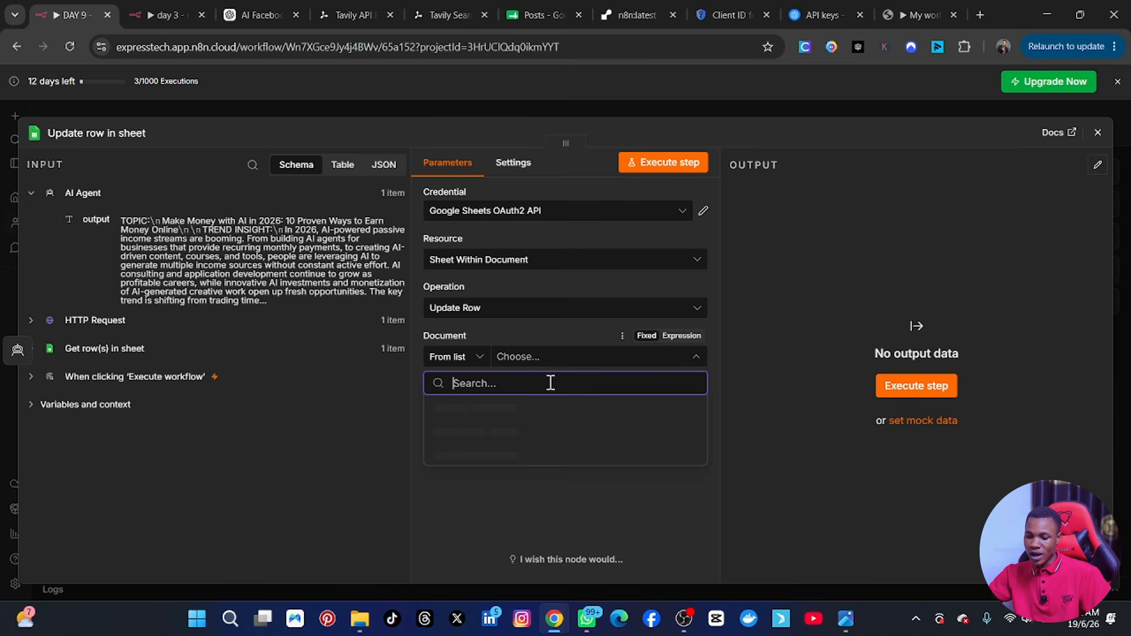
{"action": "left_click", "coordinate": [459, 408]}
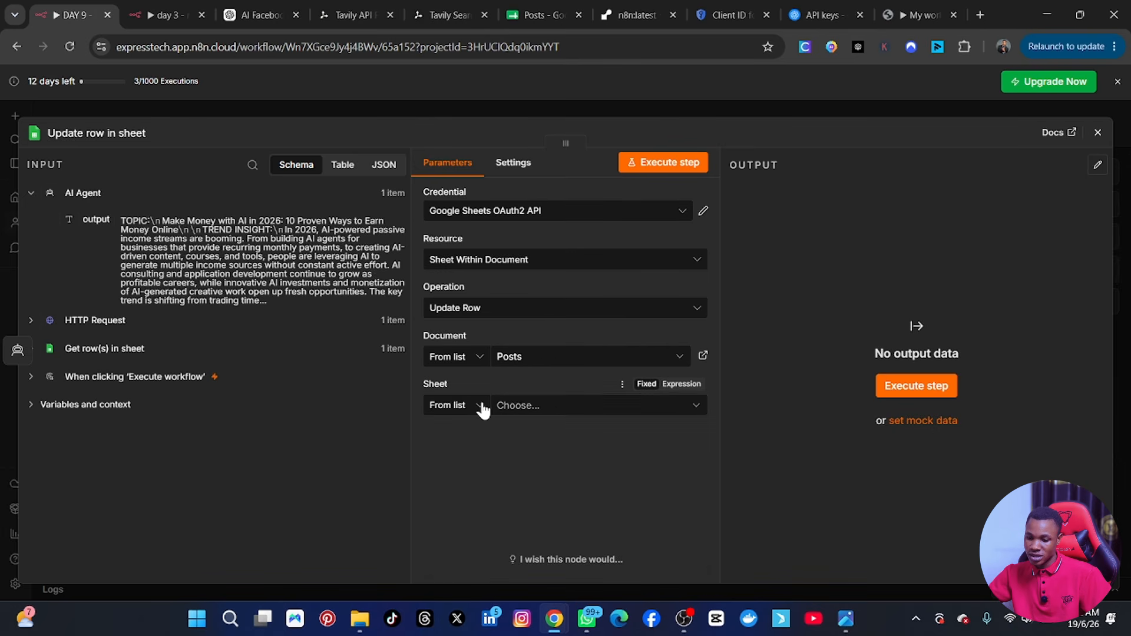
{"action": "left_click", "coordinate": [518, 404]}
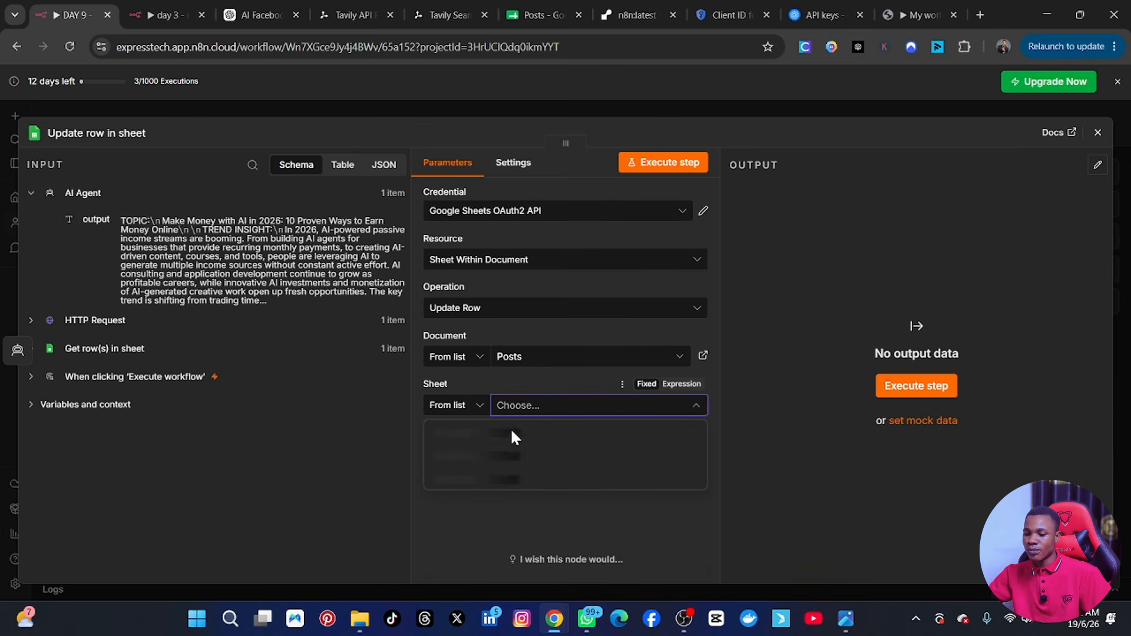
{"action": "left_click", "coordinate": [473, 436]}
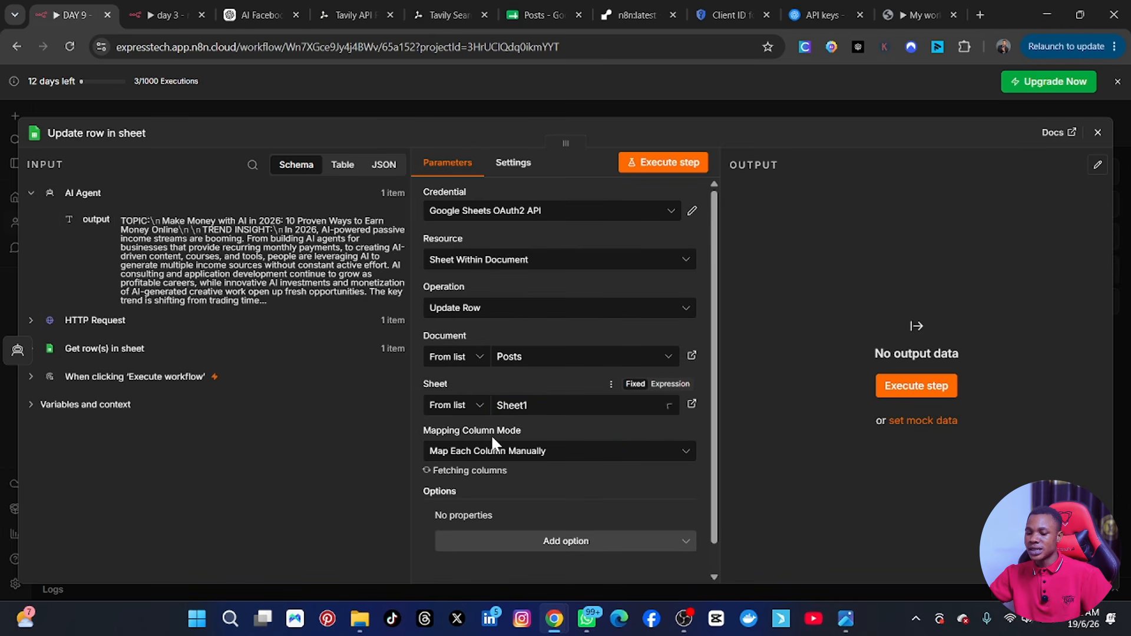
Set Topic as the column to match on for the sheet update, checking the columns in the Posts sheet.
{"action": "scroll", "coordinate": [641, 505], "scroll_direction": "down", "scroll_amount": 5}
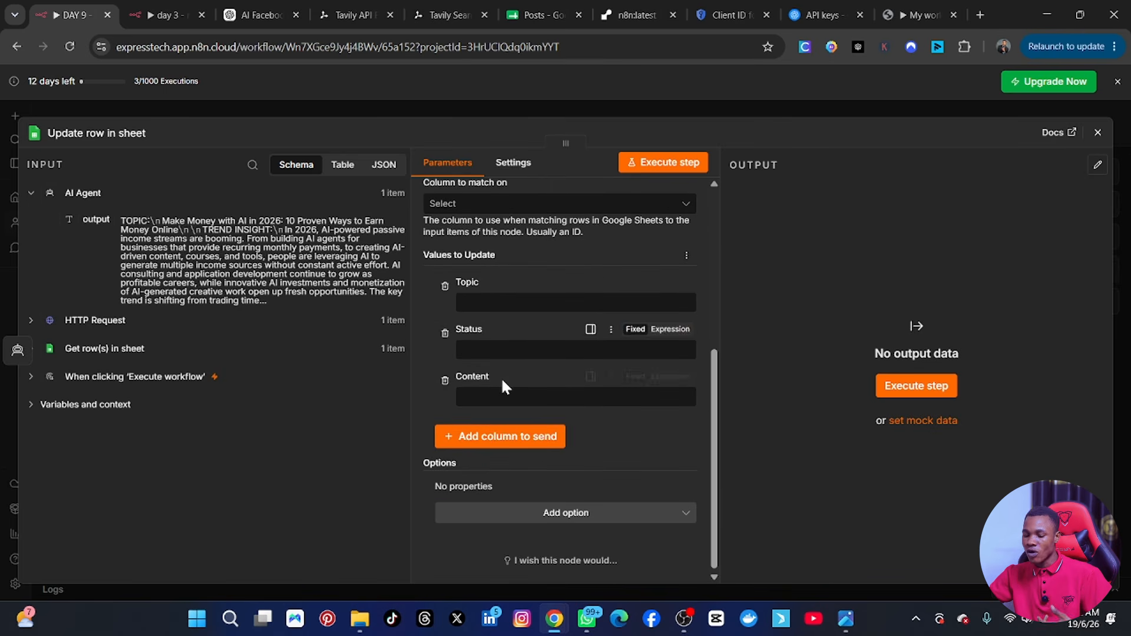
{"action": "scroll", "coordinate": [505, 387], "scroll_direction": "up", "scroll_amount": 2}
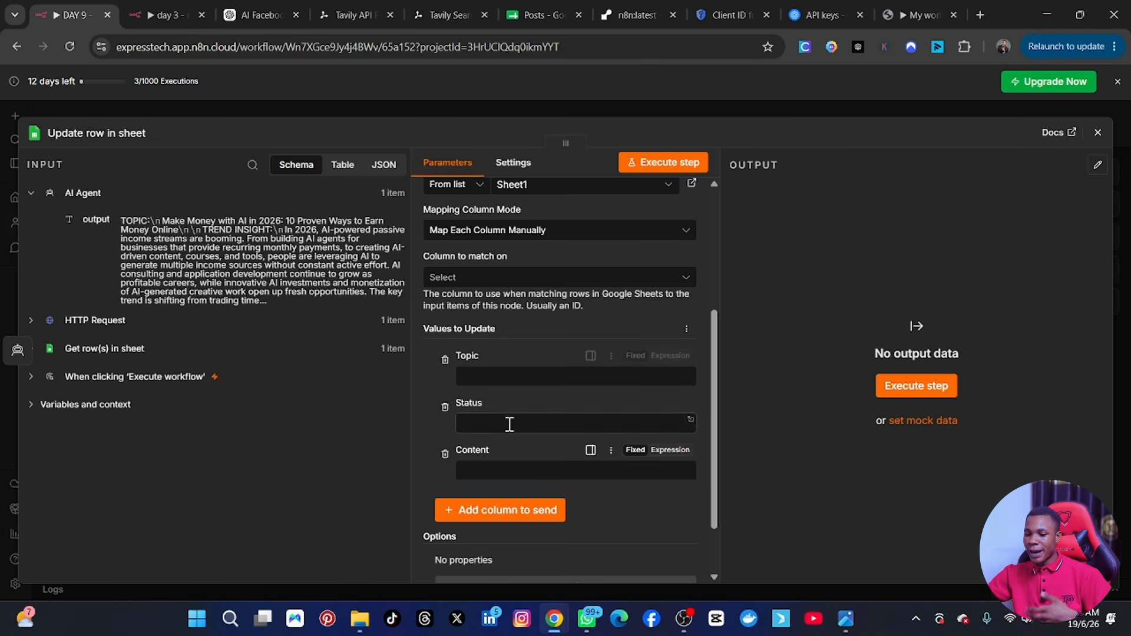
{"action": "scroll", "coordinate": [508, 465], "scroll_direction": "up", "scroll_amount": 2}
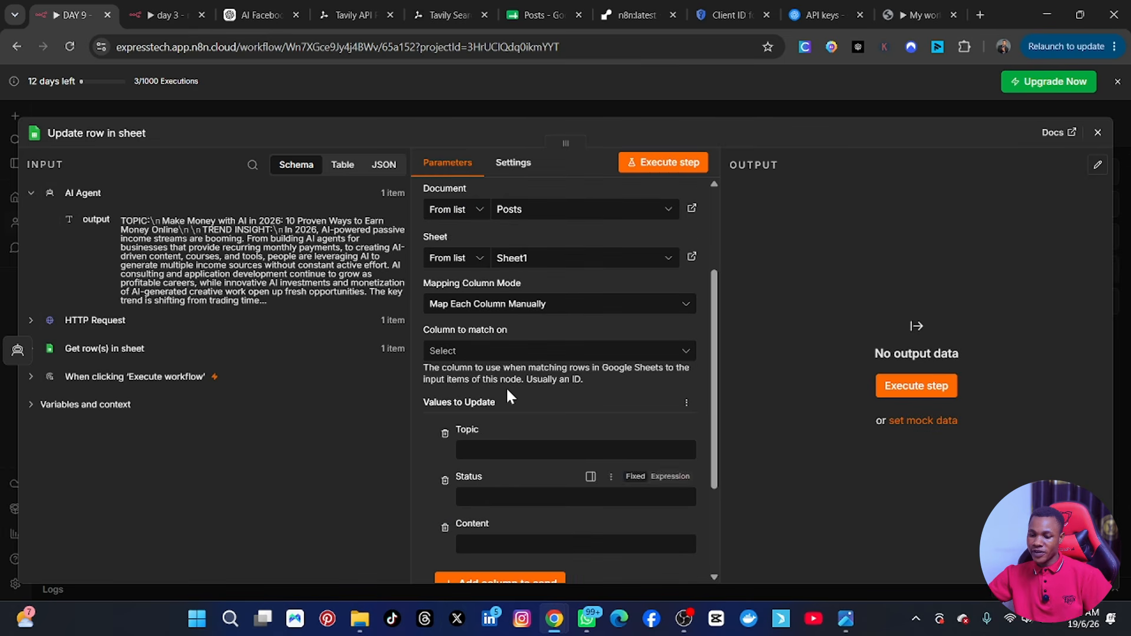
{"action": "left_click", "coordinate": [478, 354]}
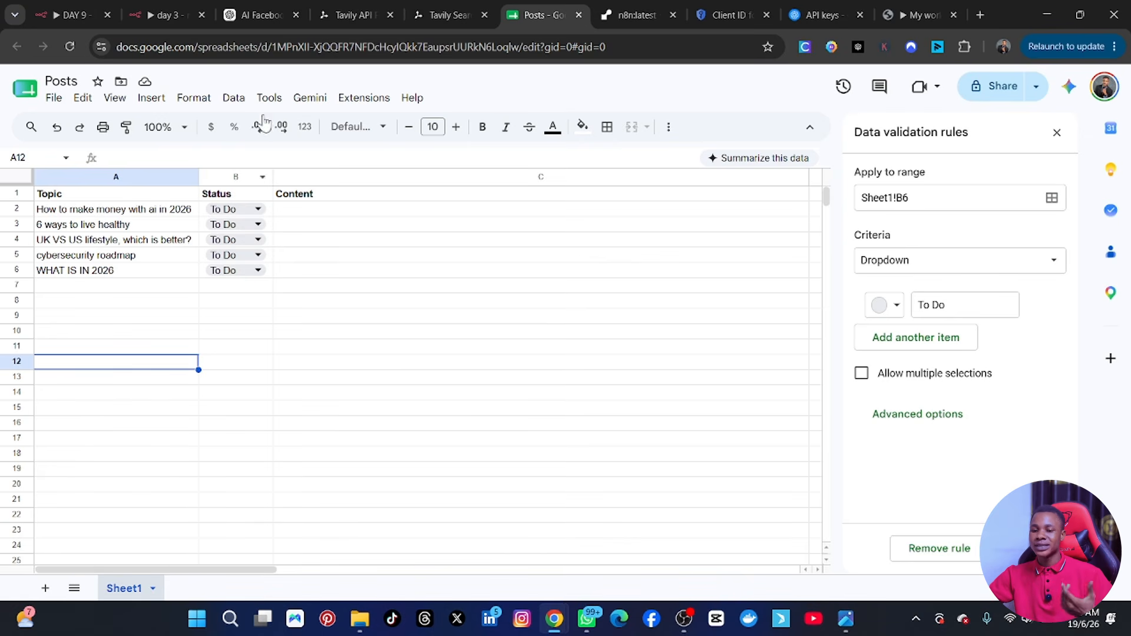
{"action": "left_click", "coordinate": [47, 11]}
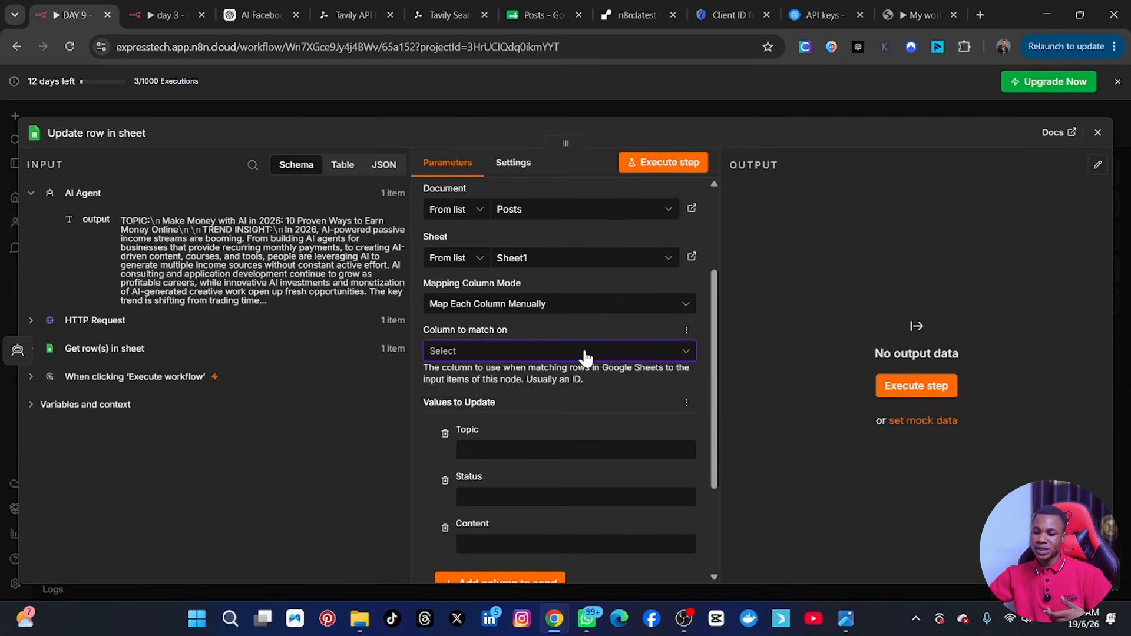
{"action": "left_click", "coordinate": [585, 353]}
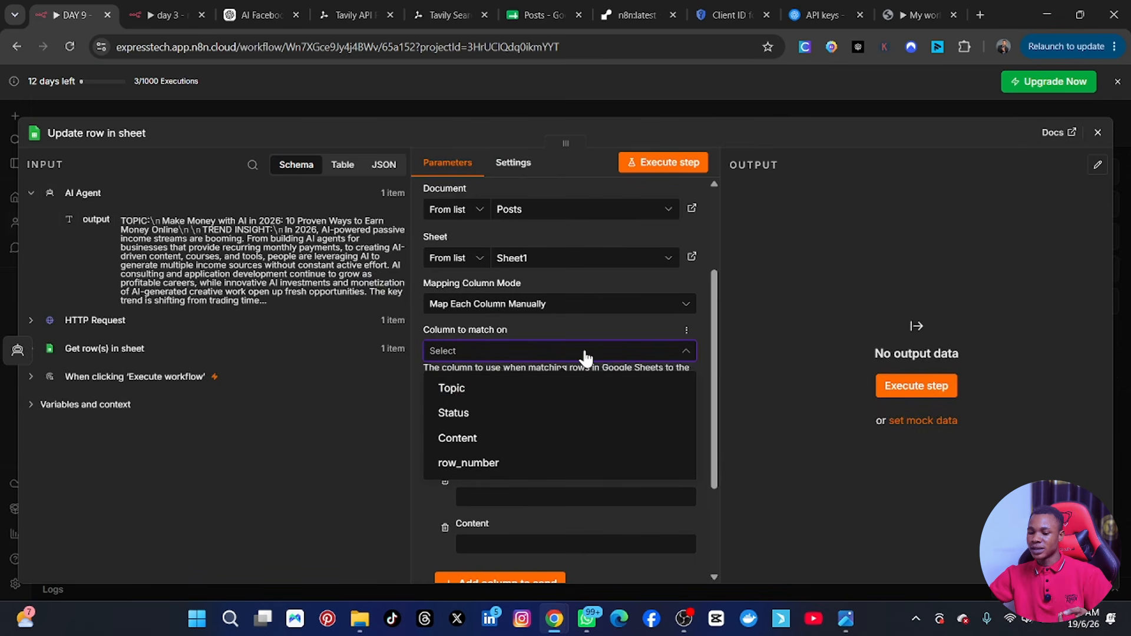
{"action": "left_click", "coordinate": [498, 391]}
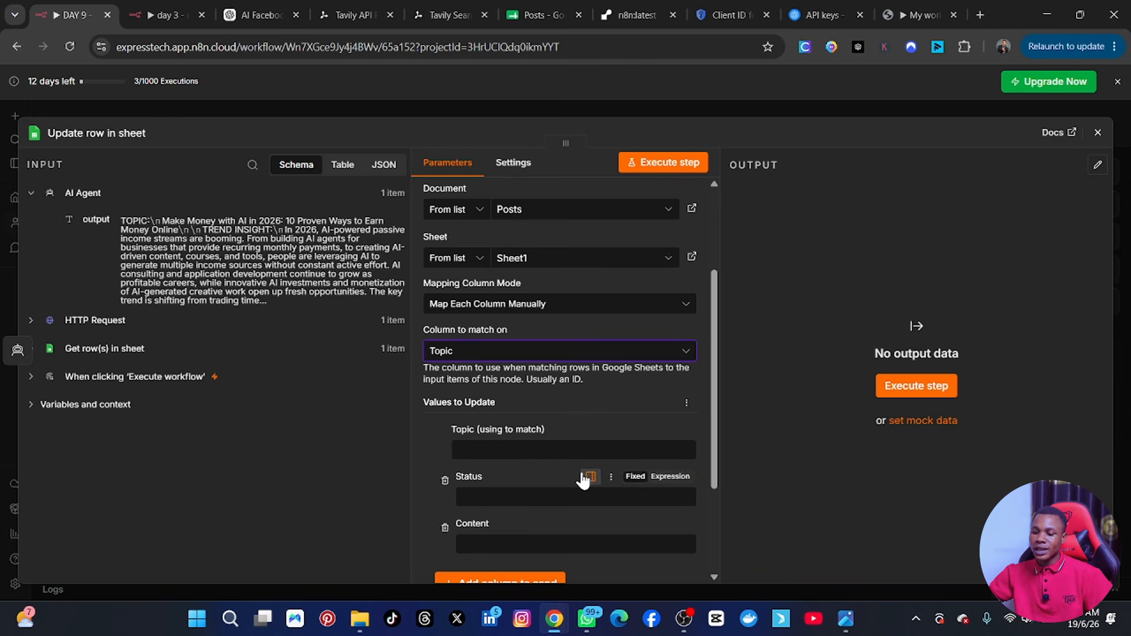
Map the Topic value used for matching to the Topic field from the "Get row(s) in sheet" node.
{"action": "scroll", "coordinate": [524, 457], "scroll_direction": "down", "scroll_amount": 2}
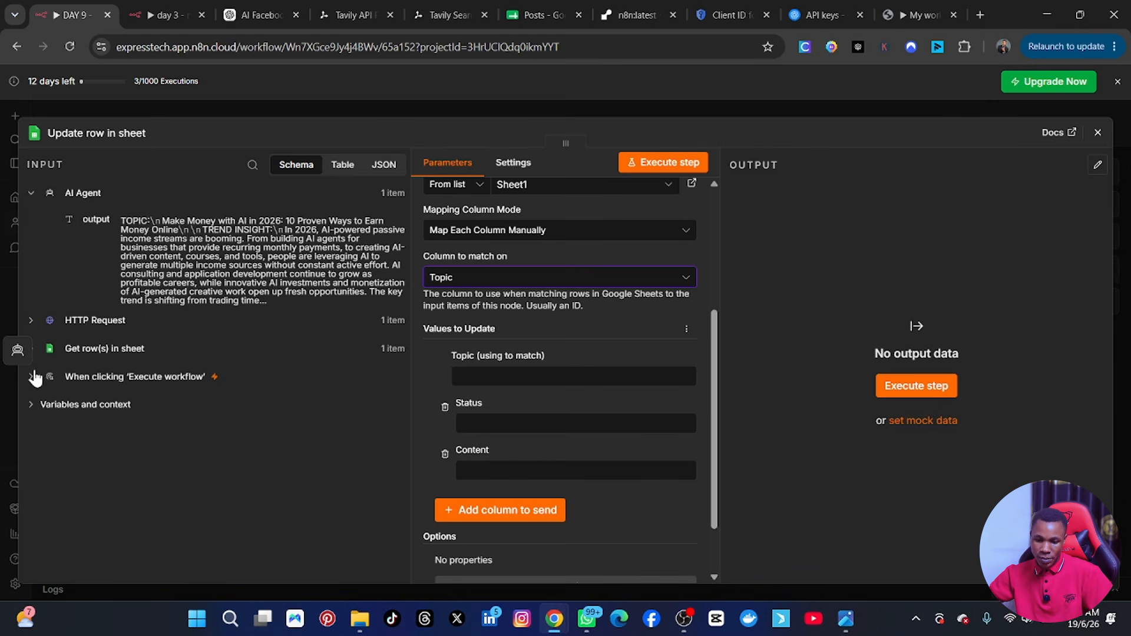
{"action": "left_click", "coordinate": [34, 351]}
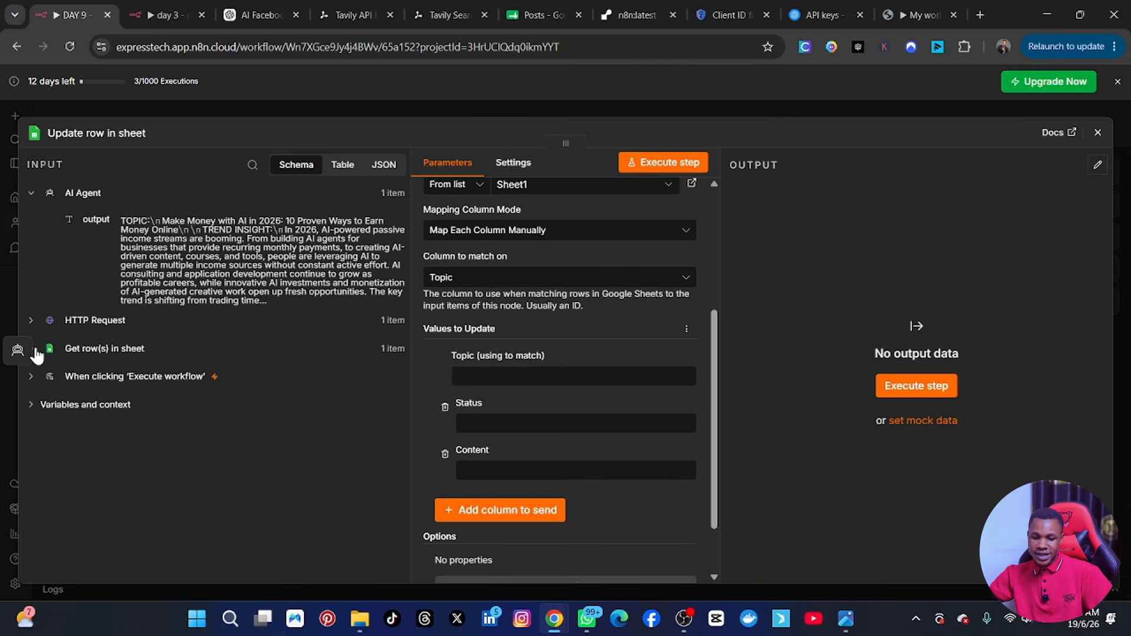
{"action": "left_click", "coordinate": [34, 352]}
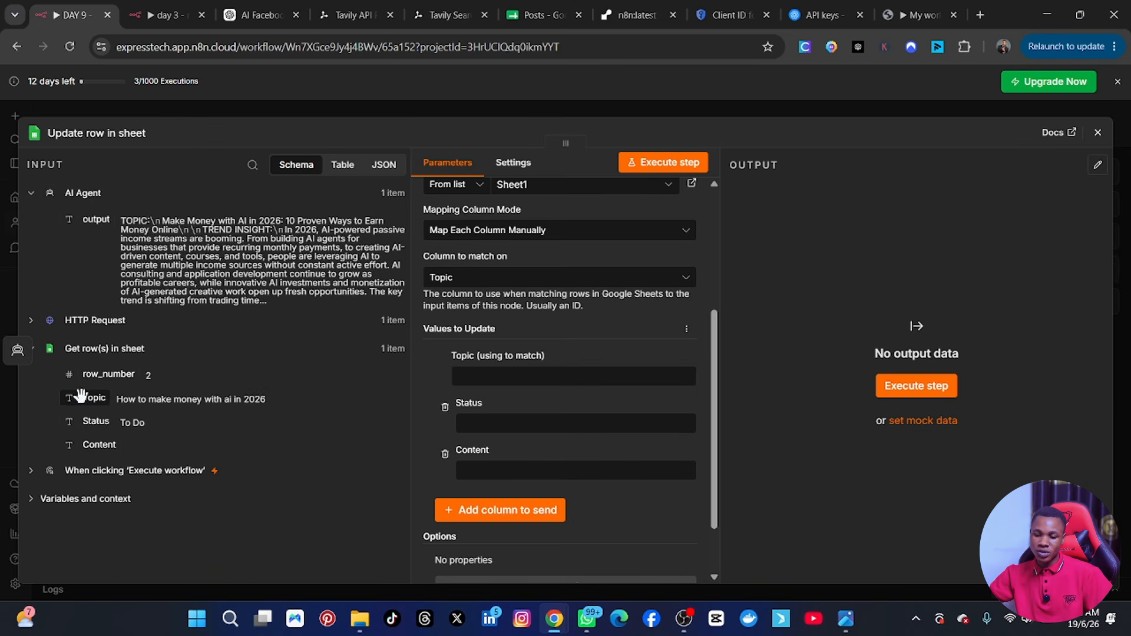
{"action": "left_click_drag", "start_coordinate": [81, 395], "coordinate": [487, 380]}
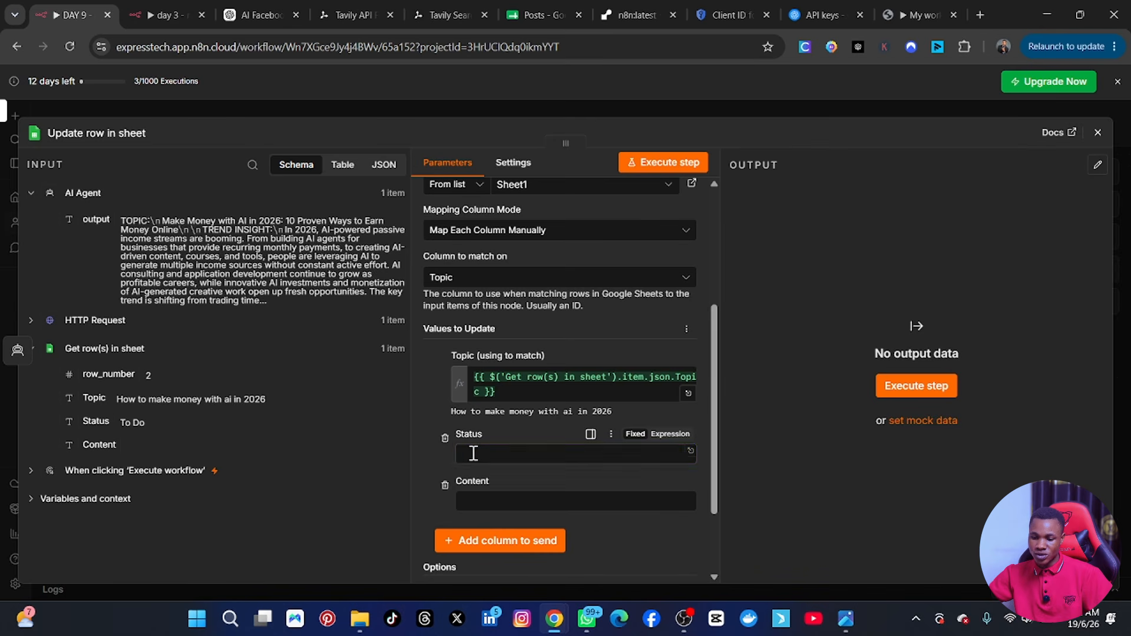
Set the Status value to "Created" and map the Content value to the AI Agent's output field.
{"action": "left_click", "coordinate": [475, 454]}
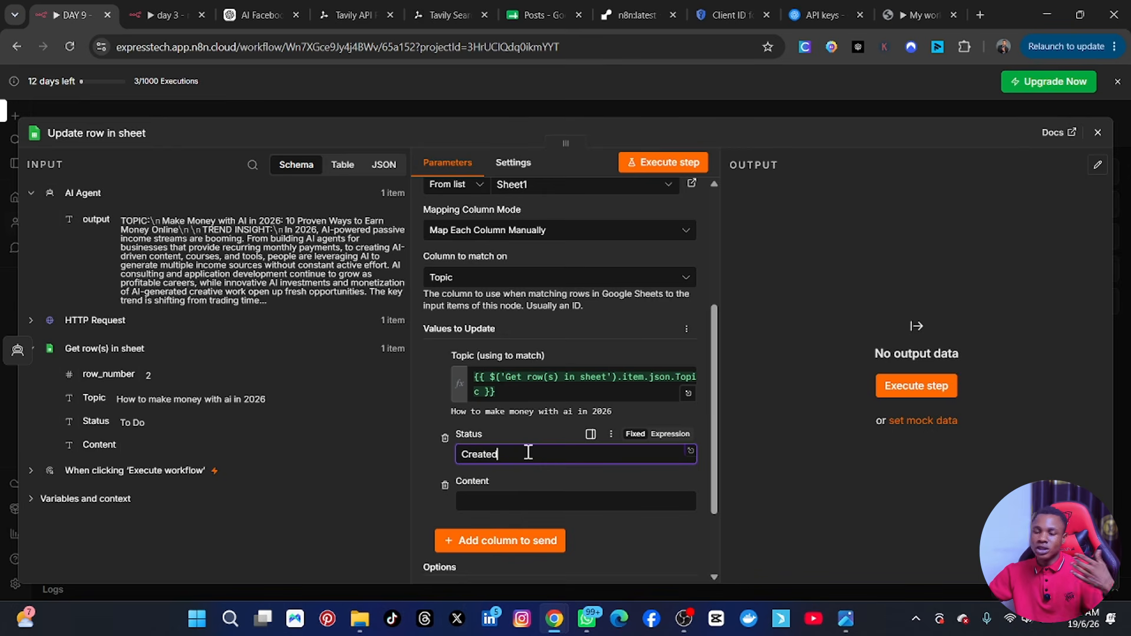
{"action": "left_click", "coordinate": [470, 492]}
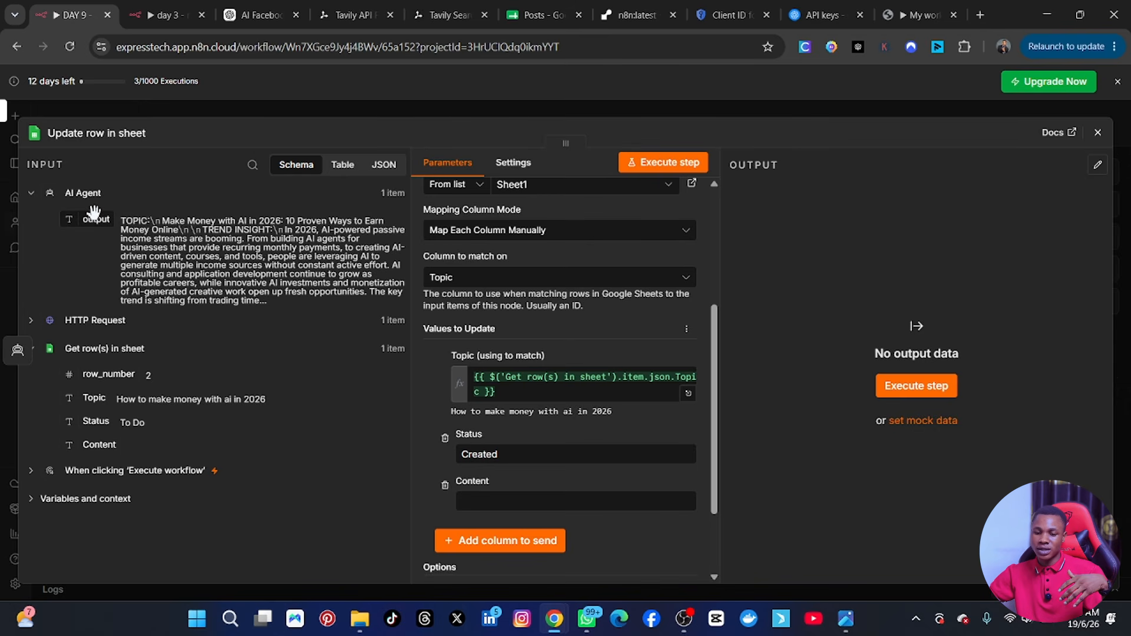
{"action": "left_click_drag", "start_coordinate": [94, 211], "coordinate": [495, 501]}
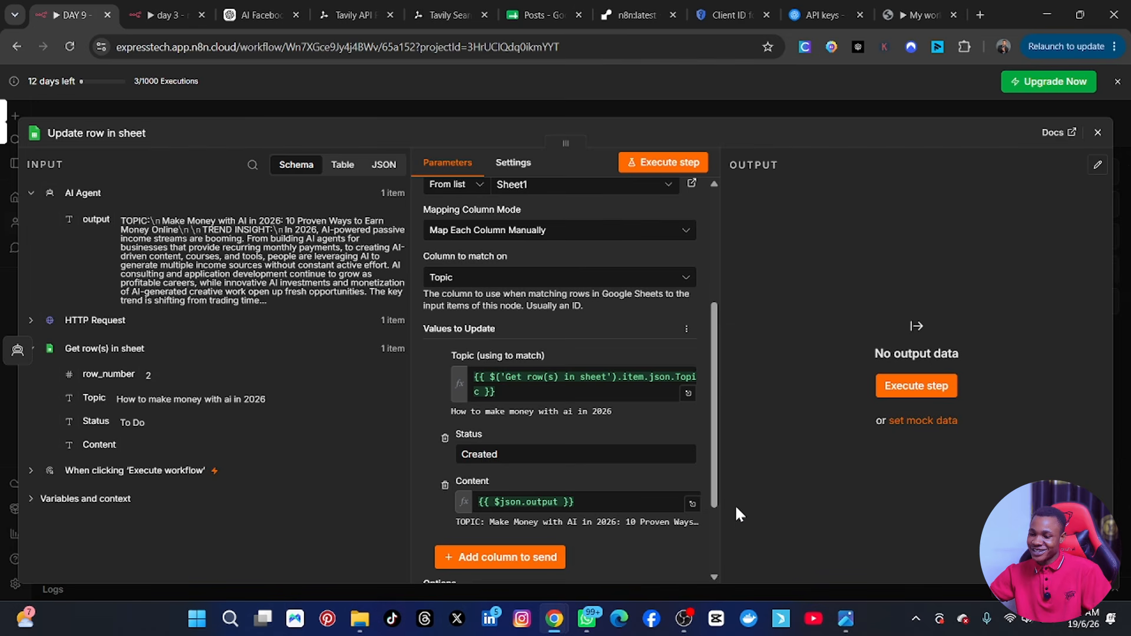
Execute the "Update row in sheet" step, review its output table, and close the node's settings.
{"action": "left_click", "coordinate": [657, 164]}
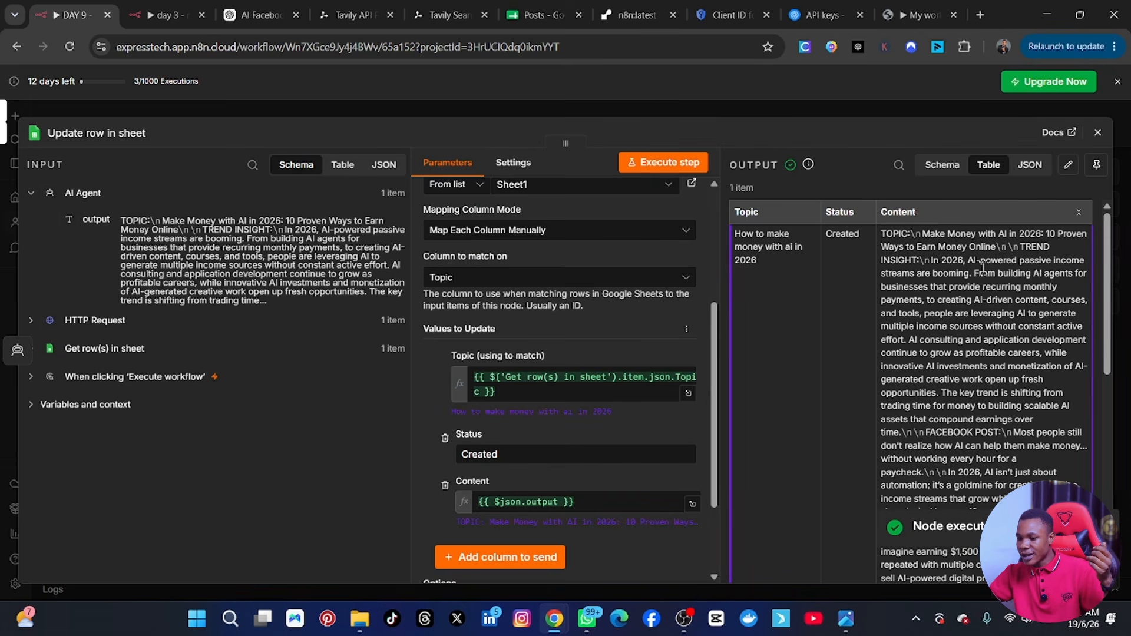
{"action": "scroll", "coordinate": [981, 290], "scroll_direction": "down", "scroll_amount": 10}
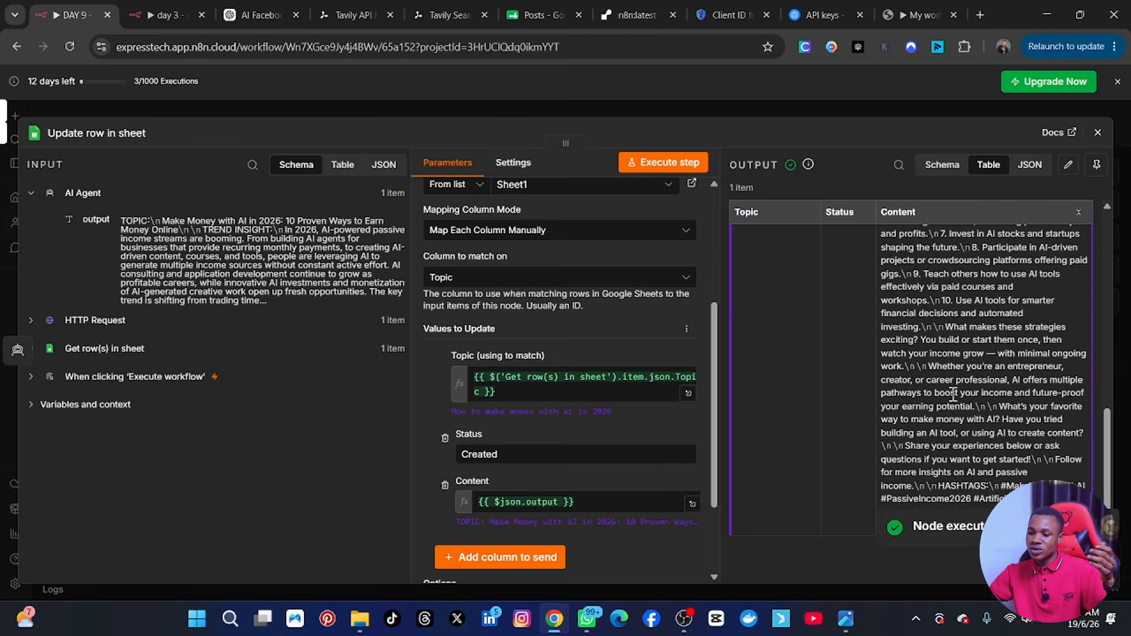
{"action": "left_click", "coordinate": [1097, 133]}
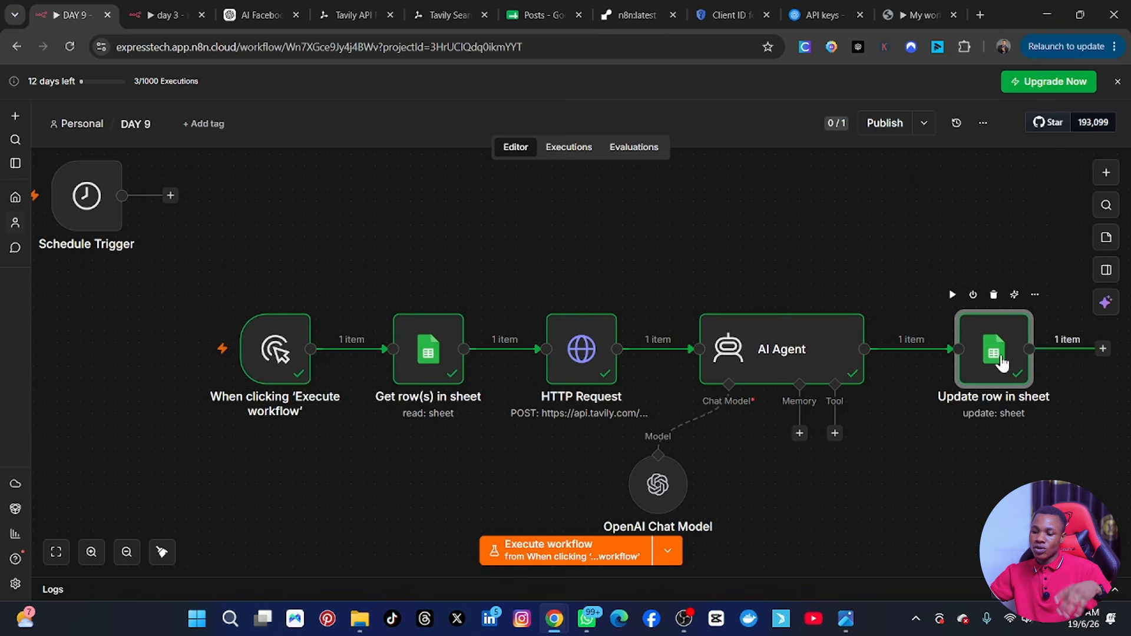
Switch to the Posts spreadsheet and examine the Topic, Status and Content cells of row 2.
{"action": "mouse_move", "coordinate": [925, 365]}
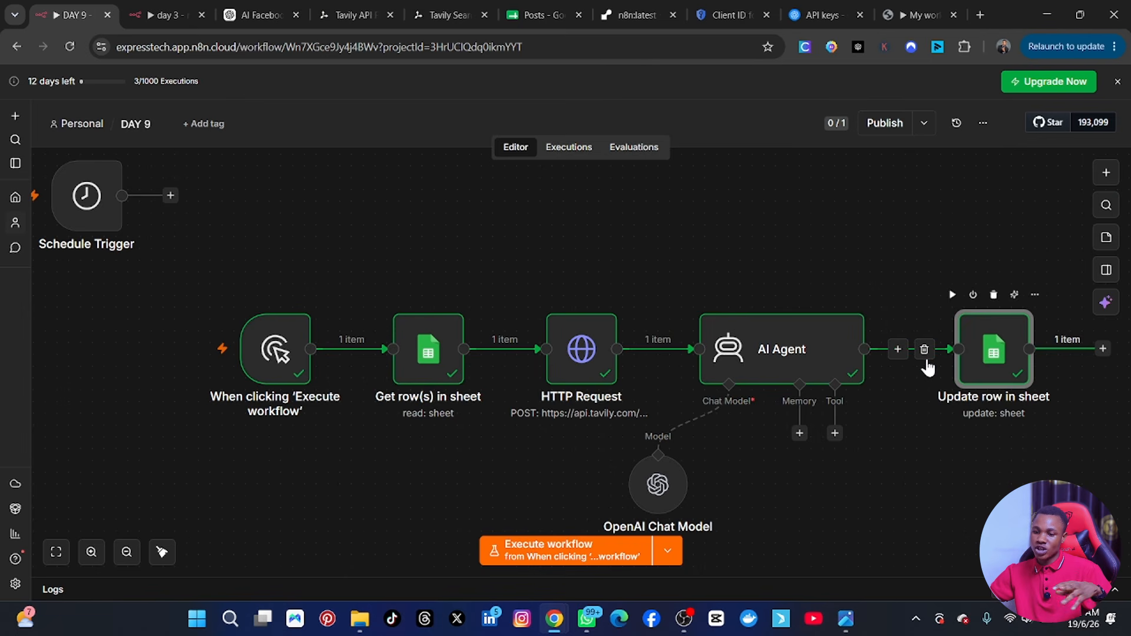
{"action": "left_click", "coordinate": [532, 8]}
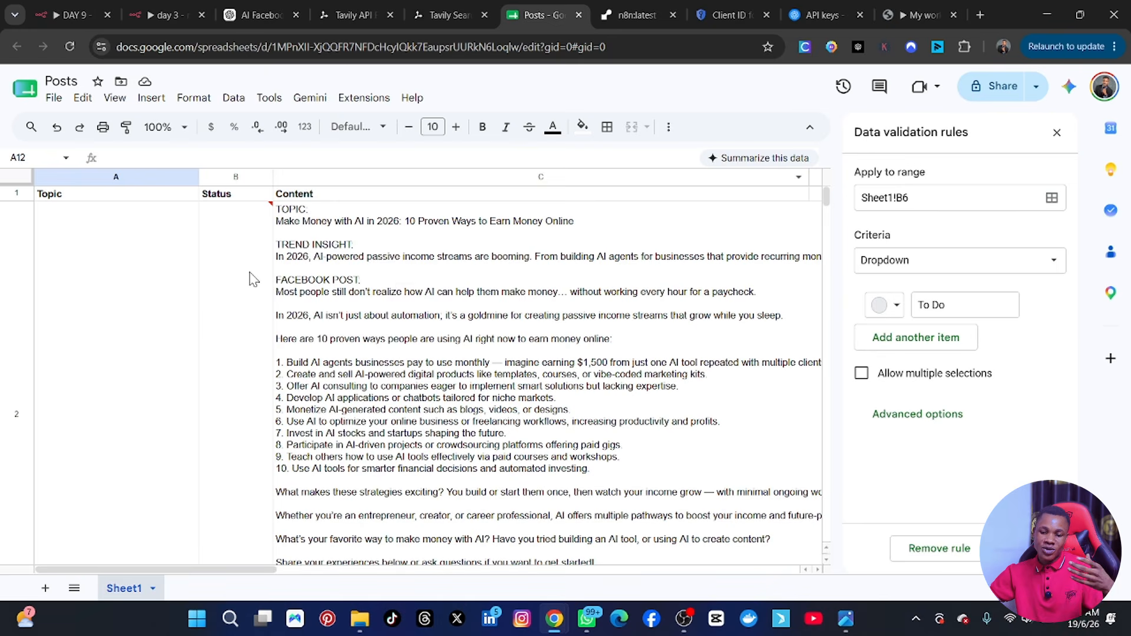
{"action": "scroll", "coordinate": [206, 327], "scroll_direction": "down", "scroll_amount": 1}
{"action": "scroll", "coordinate": [409, 271], "scroll_direction": "up", "scroll_amount": 1}
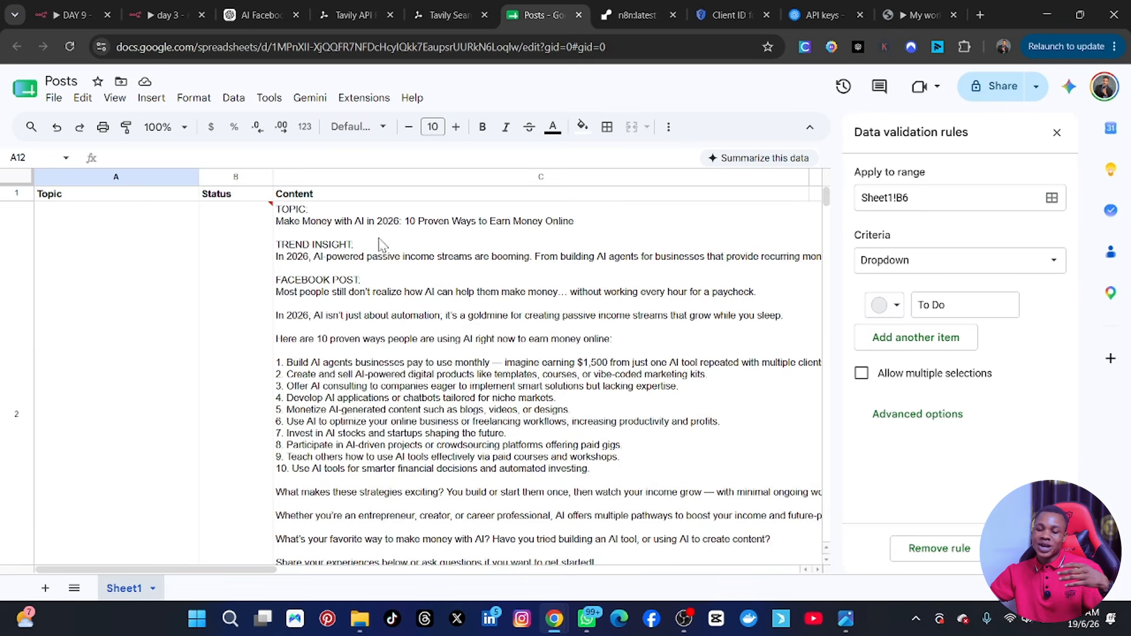
Examine the full generated post in row 2, down to its hashtags, and the Status of the topics in rows 3 to 6.
{"action": "scroll", "coordinate": [310, 324], "scroll_direction": "down", "scroll_amount": 1}
{"action": "scroll", "coordinate": [305, 354], "scroll_direction": "down", "scroll_amount": 3}
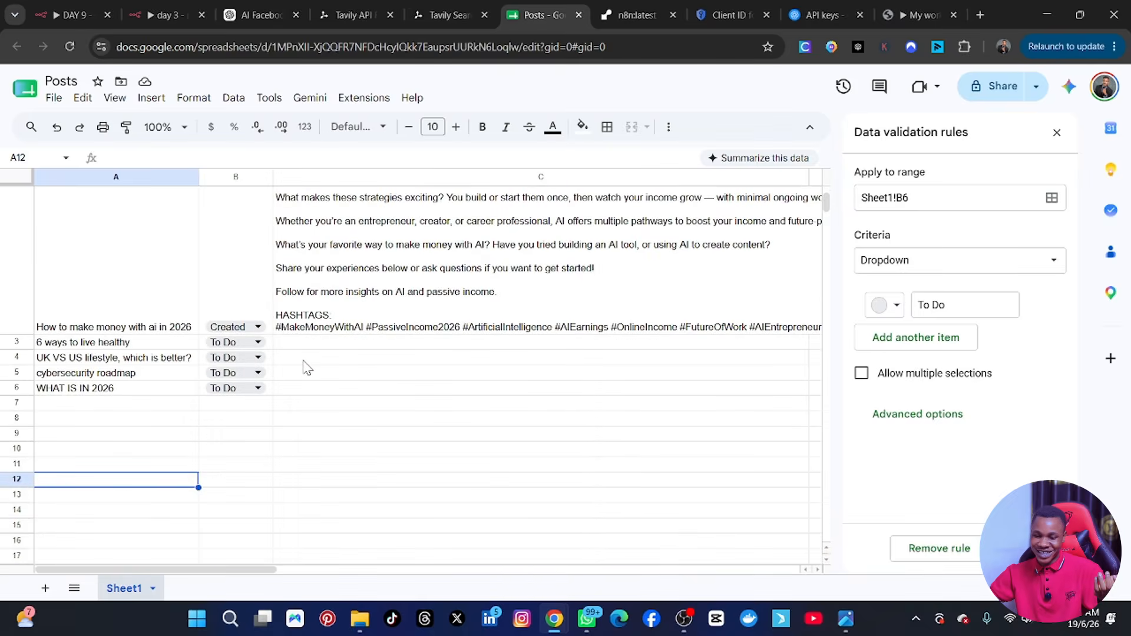
{"action": "scroll", "coordinate": [306, 367], "scroll_direction": "up", "scroll_amount": 1}
{"action": "scroll", "coordinate": [305, 368], "scroll_direction": "up", "scroll_amount": 3}
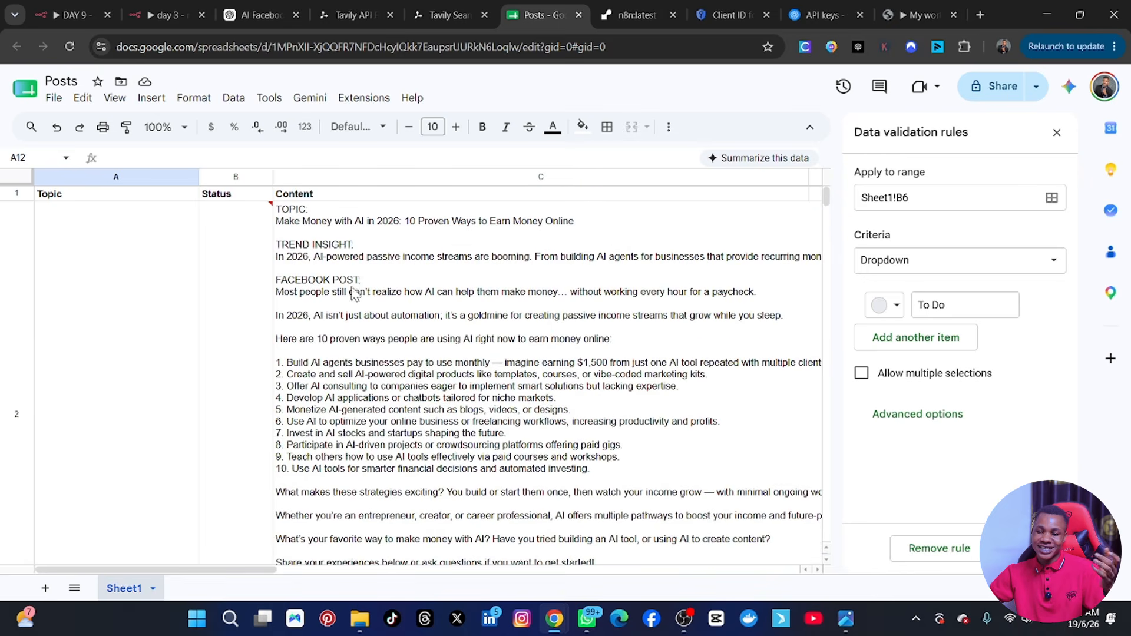
{"action": "scroll", "coordinate": [329, 314], "scroll_direction": "down", "scroll_amount": 1}
{"action": "scroll", "coordinate": [329, 314], "scroll_direction": "down", "scroll_amount": 2}
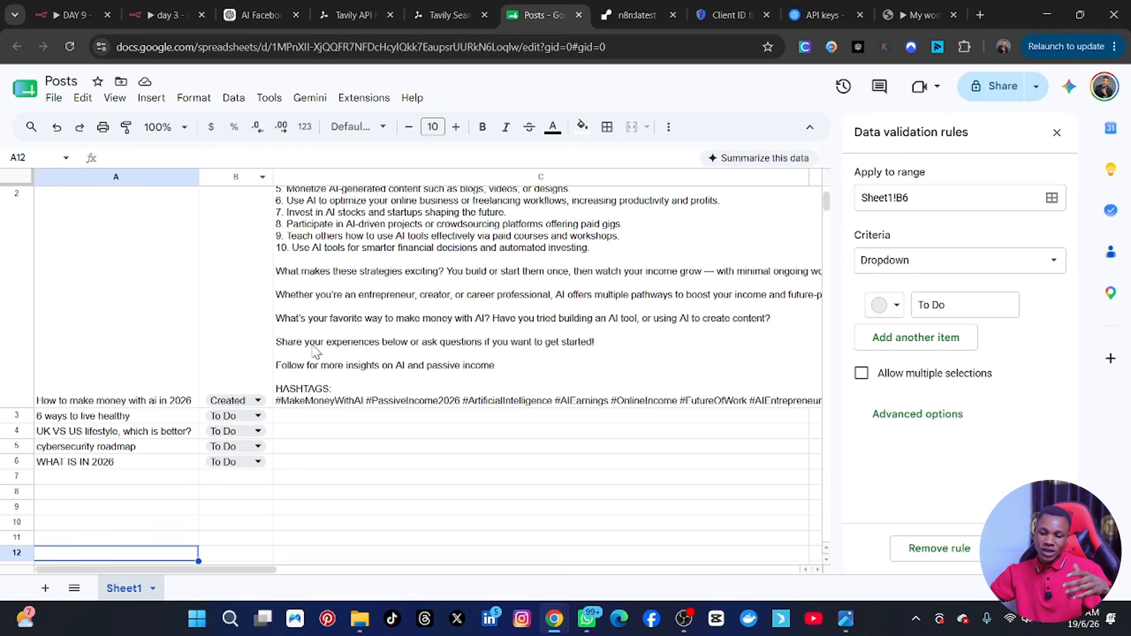
{"action": "scroll", "coordinate": [314, 351], "scroll_direction": "up", "scroll_amount": 3}
{"action": "scroll", "coordinate": [315, 354], "scroll_direction": "down", "scroll_amount": 3}
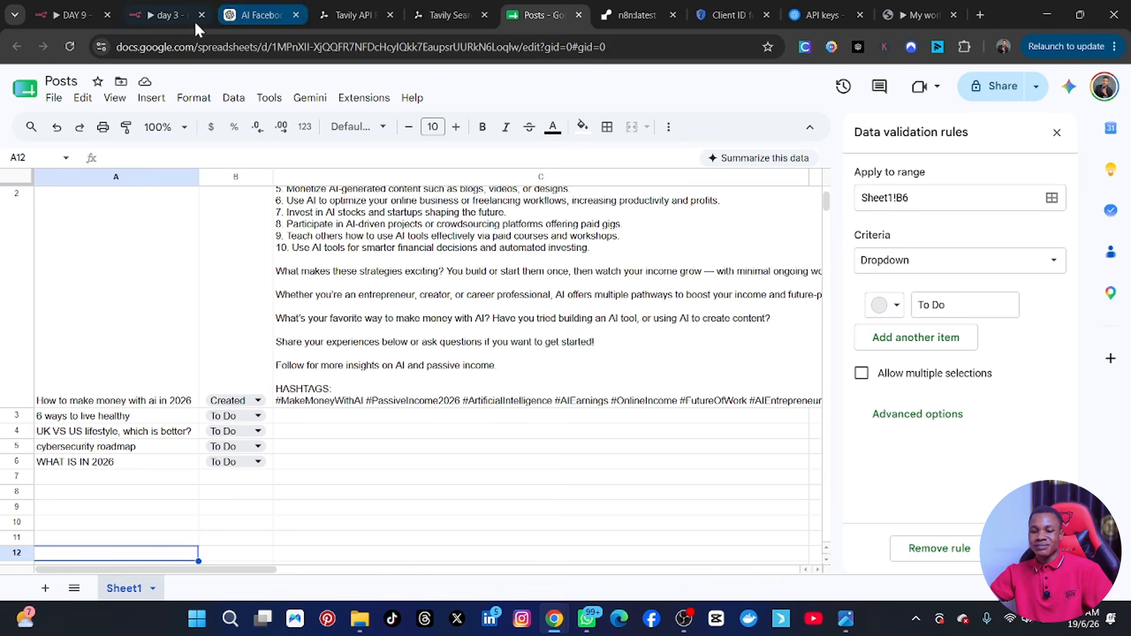
Execute the whole DAY 9 workflow in n8n, and review row 3's Status and Content in the Posts spreadsheet.
{"action": "left_click", "coordinate": [87, 30]}
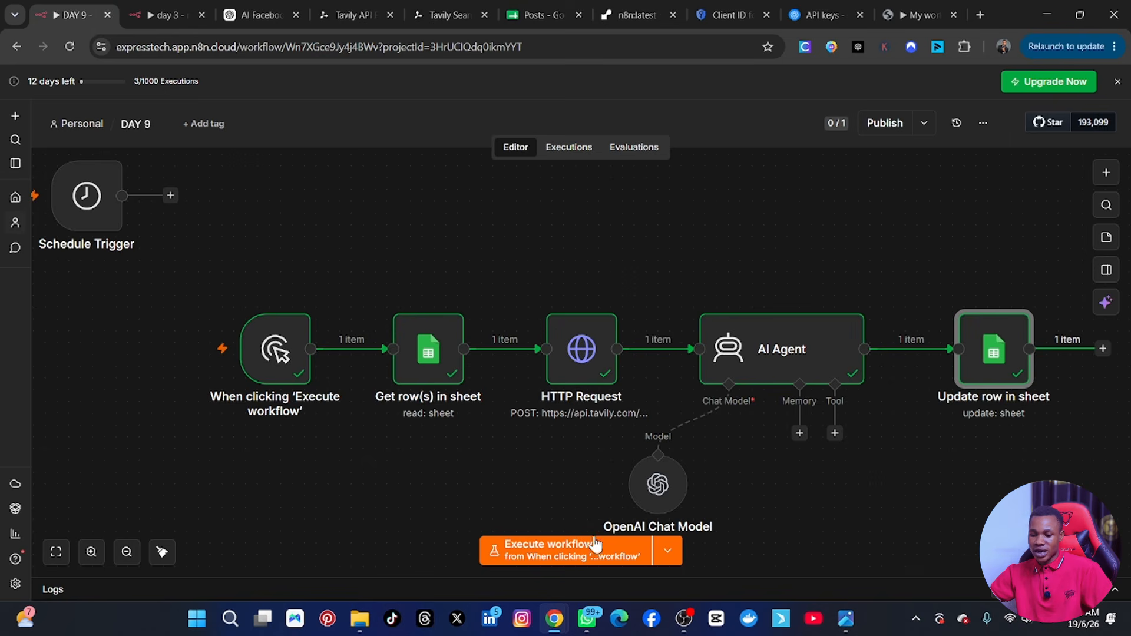
{"action": "left_click", "coordinate": [576, 549]}
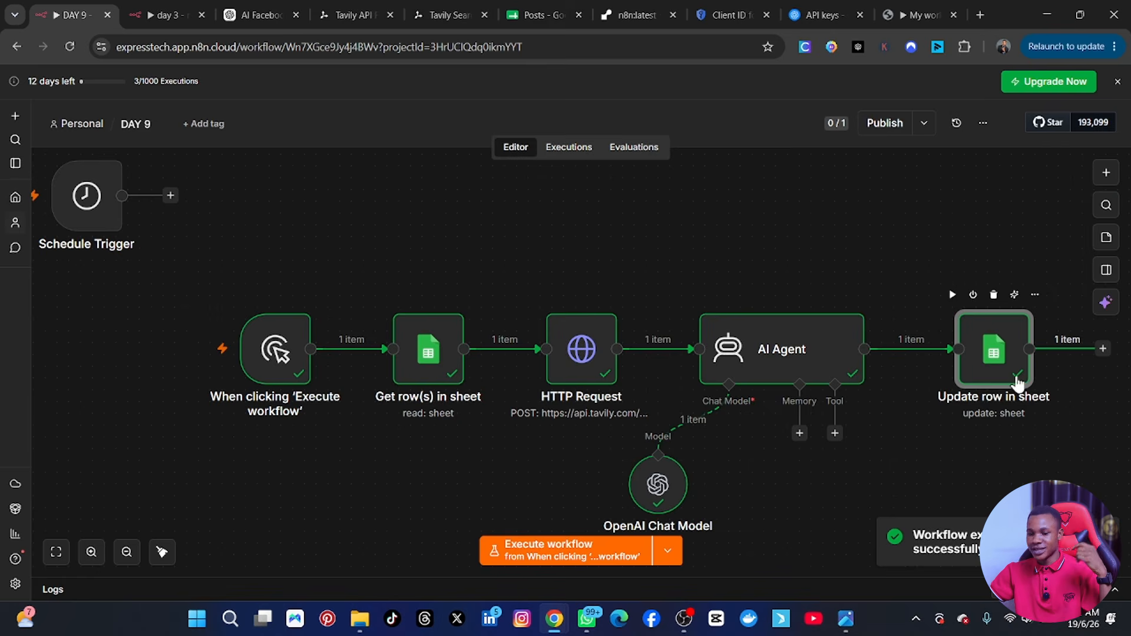
{"action": "left_click", "coordinate": [540, 14]}
{"action": "scroll", "coordinate": [438, 280], "scroll_direction": "down", "scroll_amount": 10}
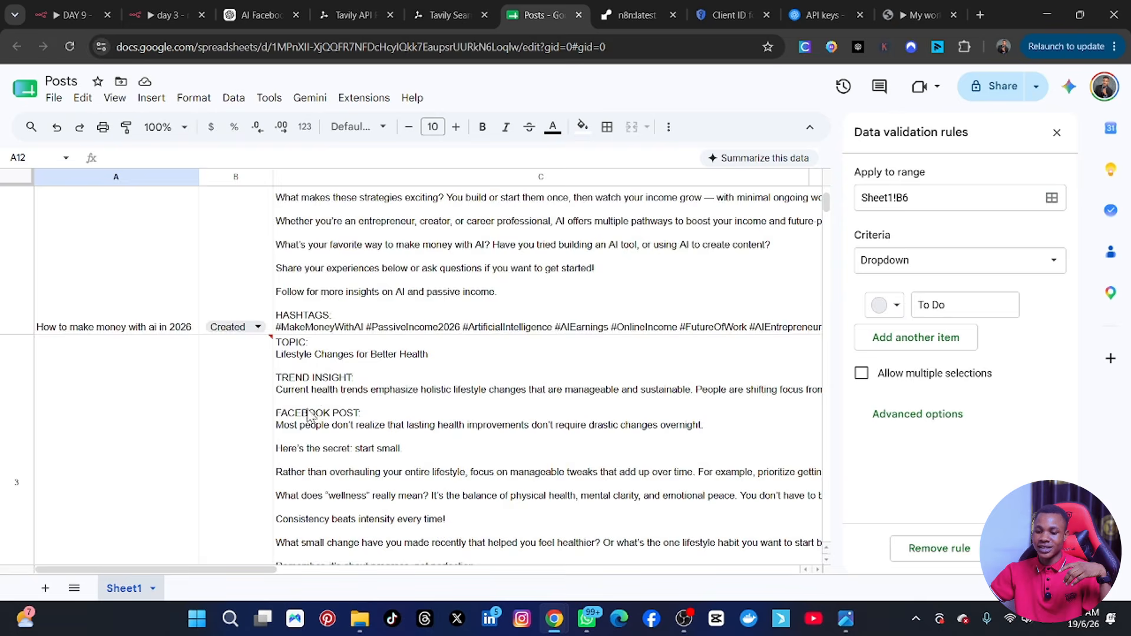
{"action": "scroll", "coordinate": [206, 277], "scroll_direction": "up", "scroll_amount": 5}
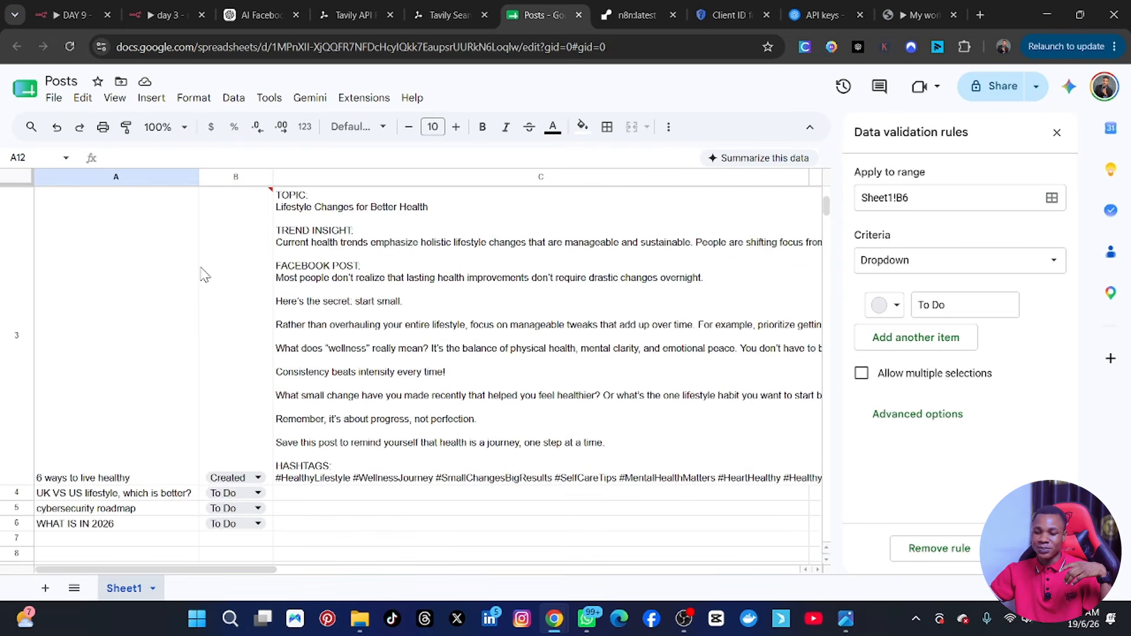
{"action": "scroll", "coordinate": [281, 442], "scroll_direction": "down", "scroll_amount": 8}
{"action": "scroll", "coordinate": [274, 446], "scroll_direction": "up", "scroll_amount": 3}
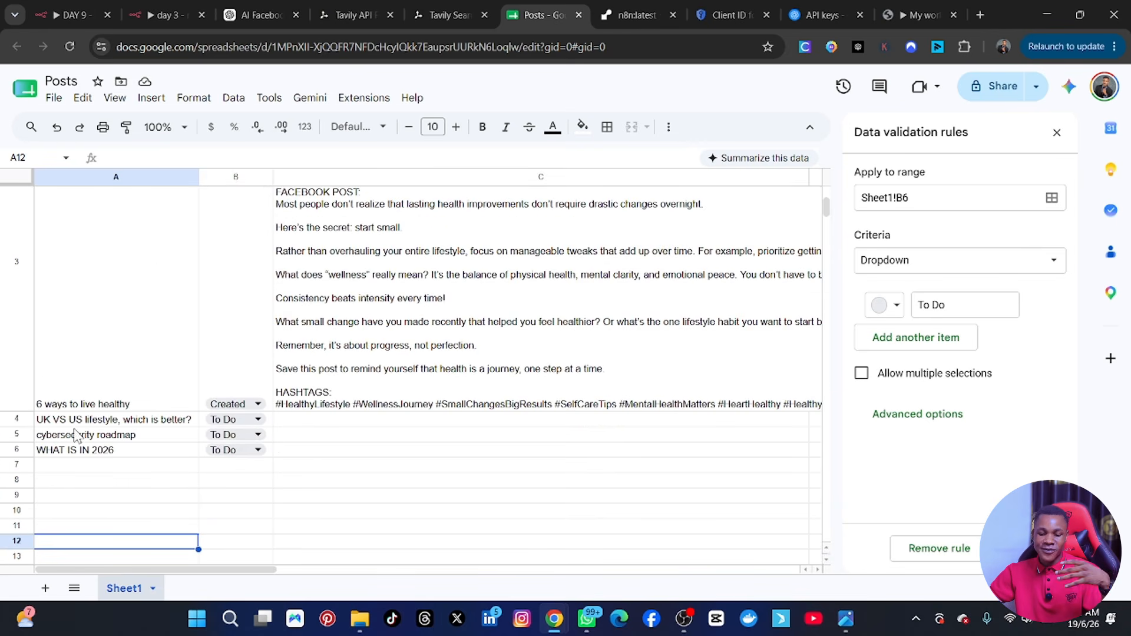
{"action": "scroll", "coordinate": [450, 430], "scroll_direction": "up", "scroll_amount": 5}
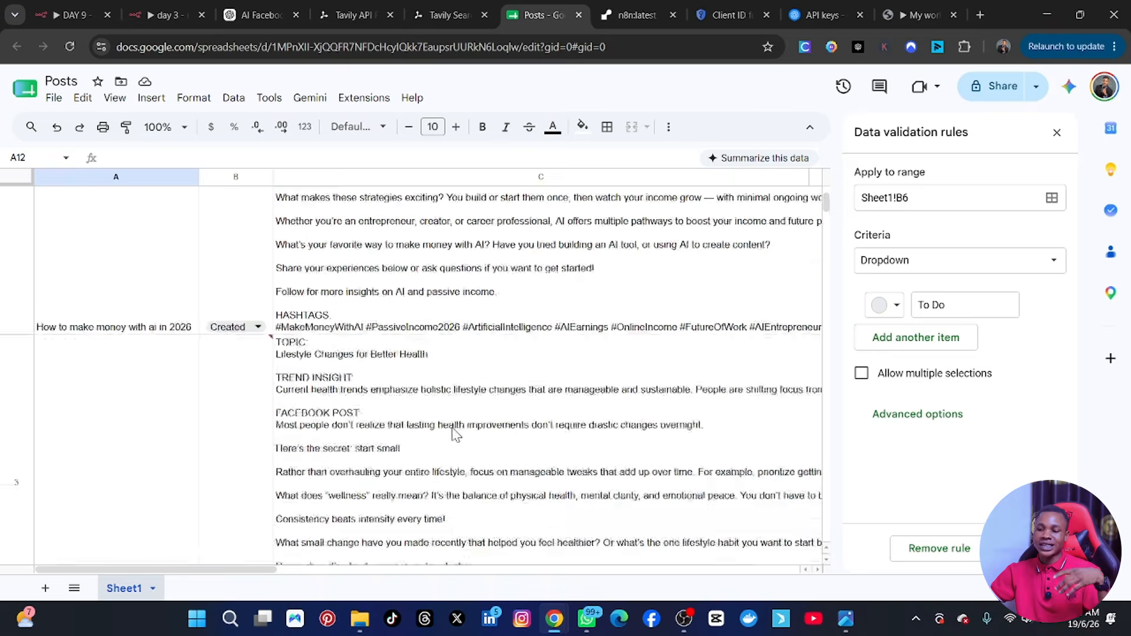
Return to the n8n workflow and shift the chain from the manual trigger through "Update row in sheet" leftward, closer to the Schedule Trigger.
{"action": "left_click", "coordinate": [55, 13]}
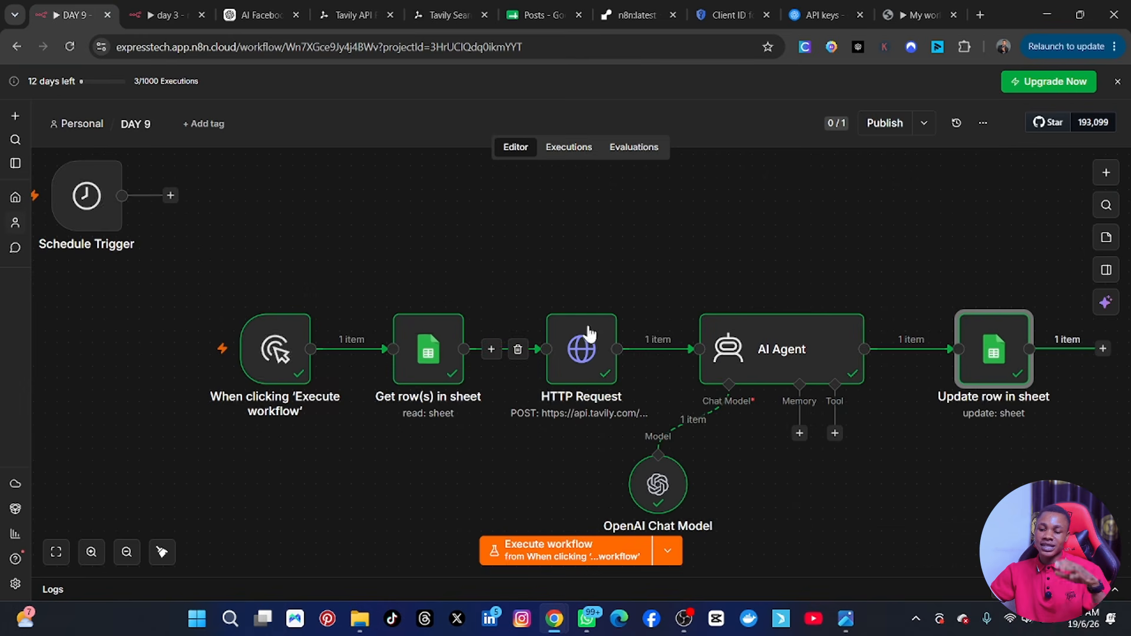
{"action": "left_click_drag", "start_coordinate": [197, 264], "coordinate": [987, 504]}
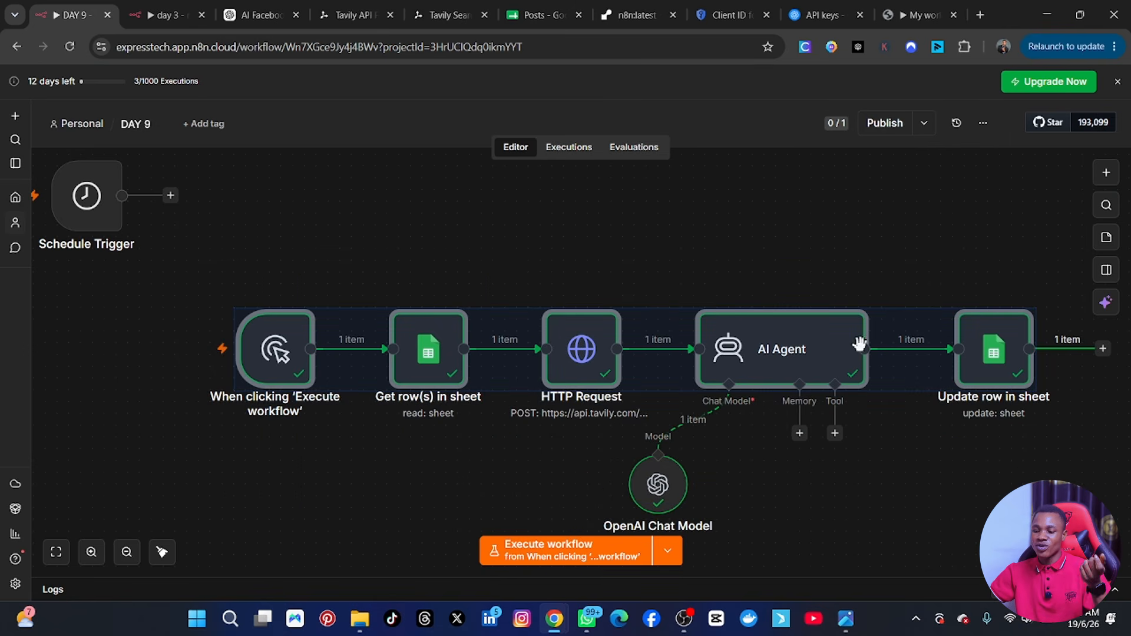
{"action": "left_click_drag", "start_coordinate": [841, 354], "coordinate": [750, 356]}
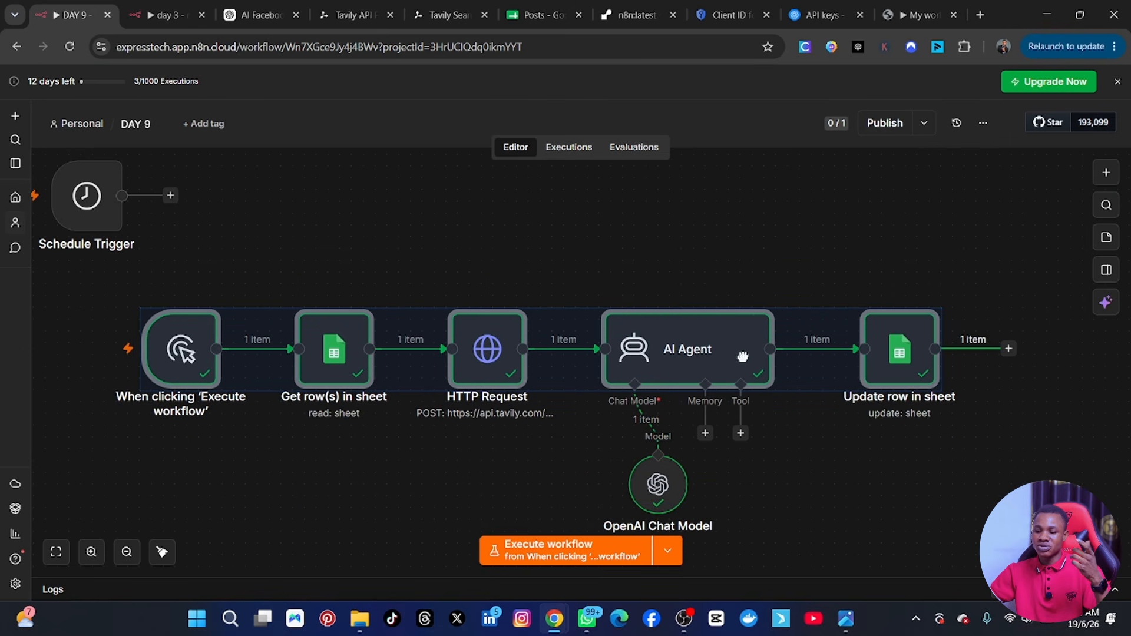